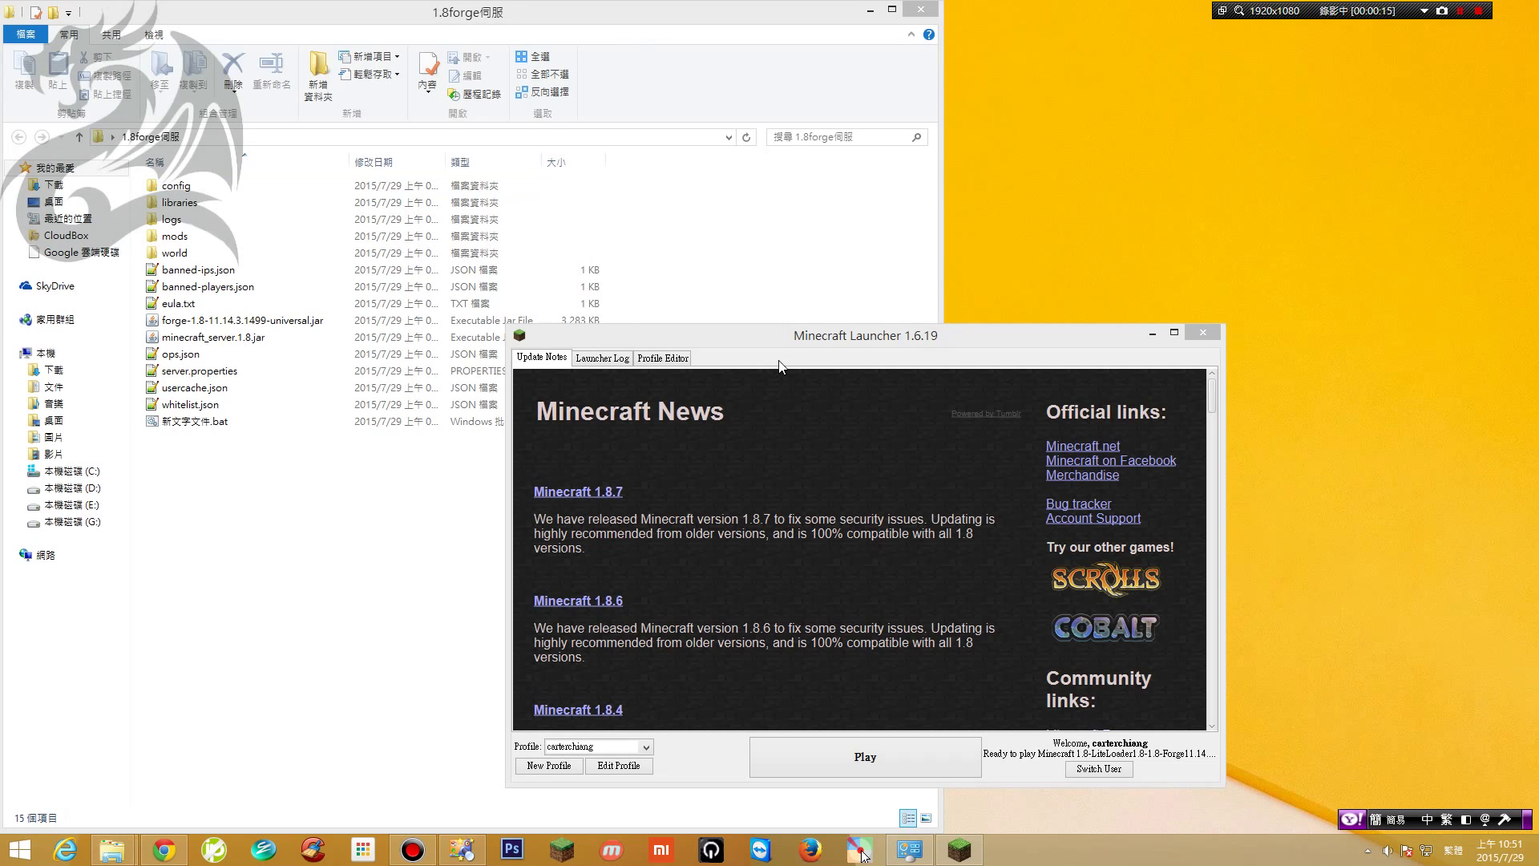
Open the Windows Control Panel
right_click(18, 850)
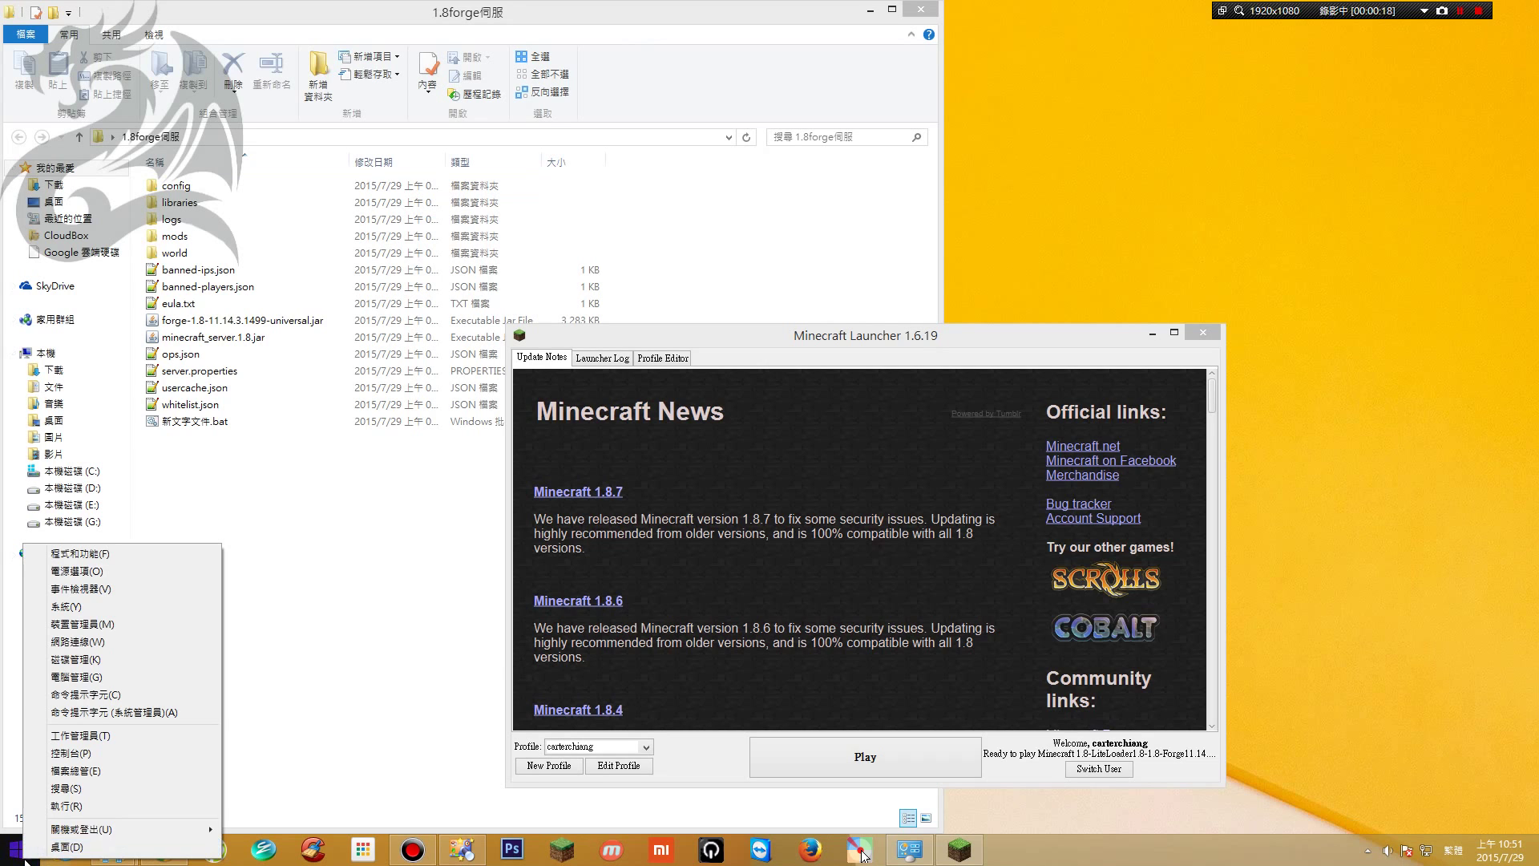
click(80, 754)
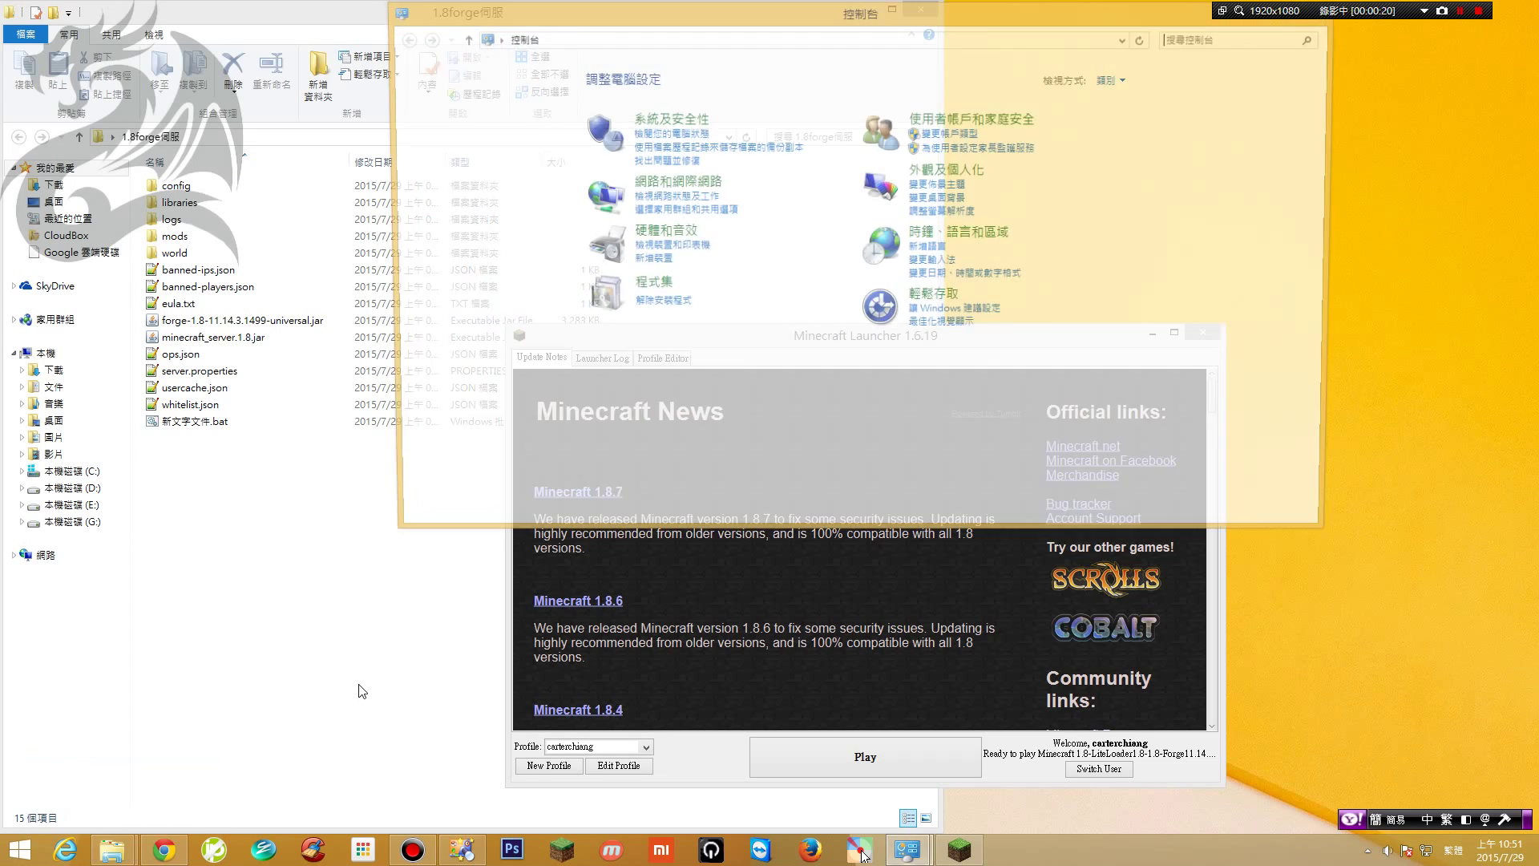
click(686, 123)
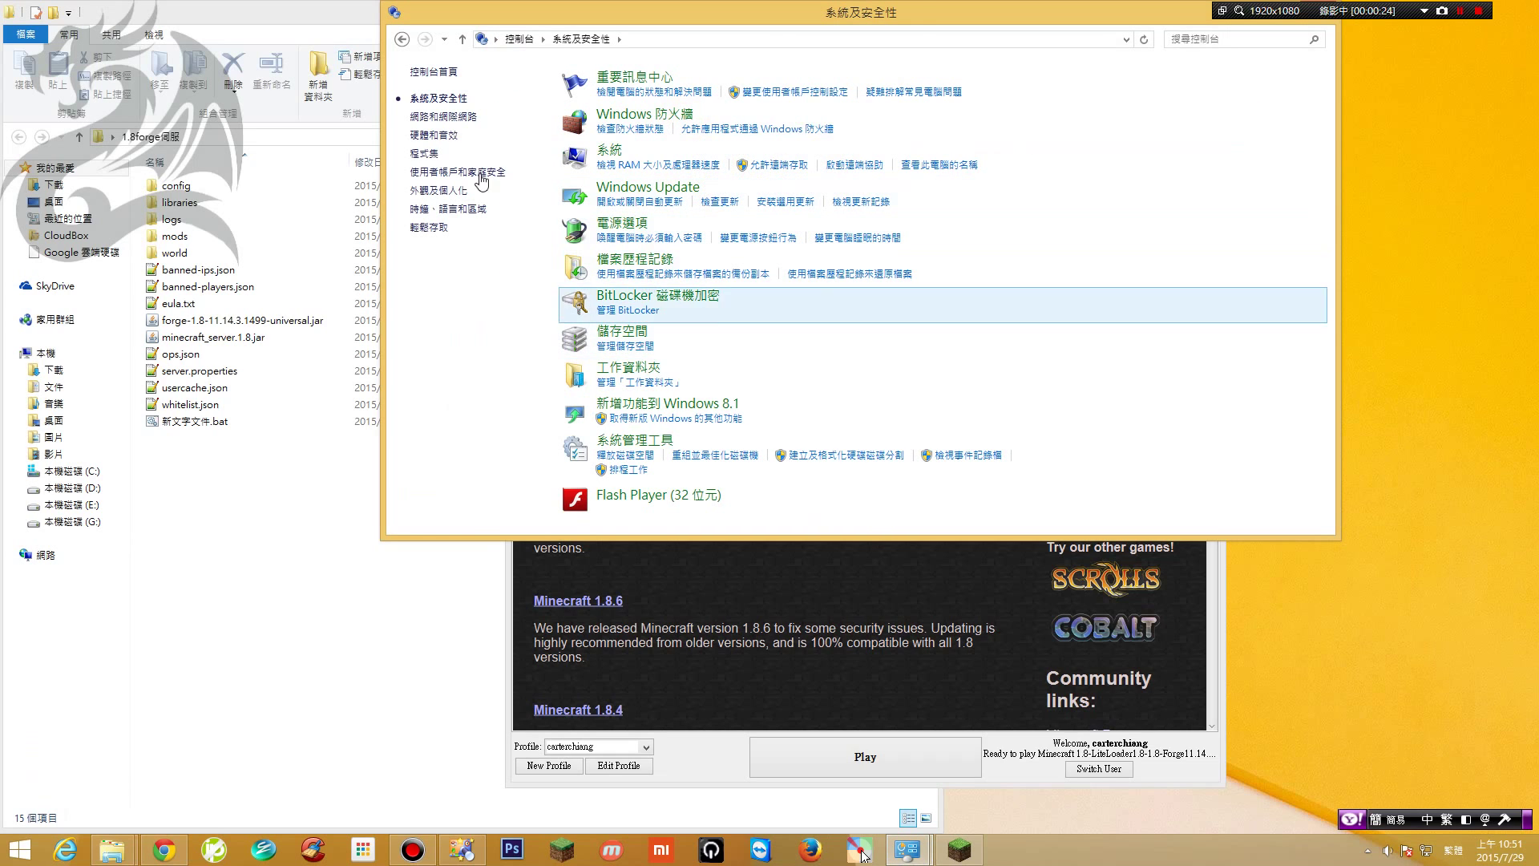
click(442, 74)
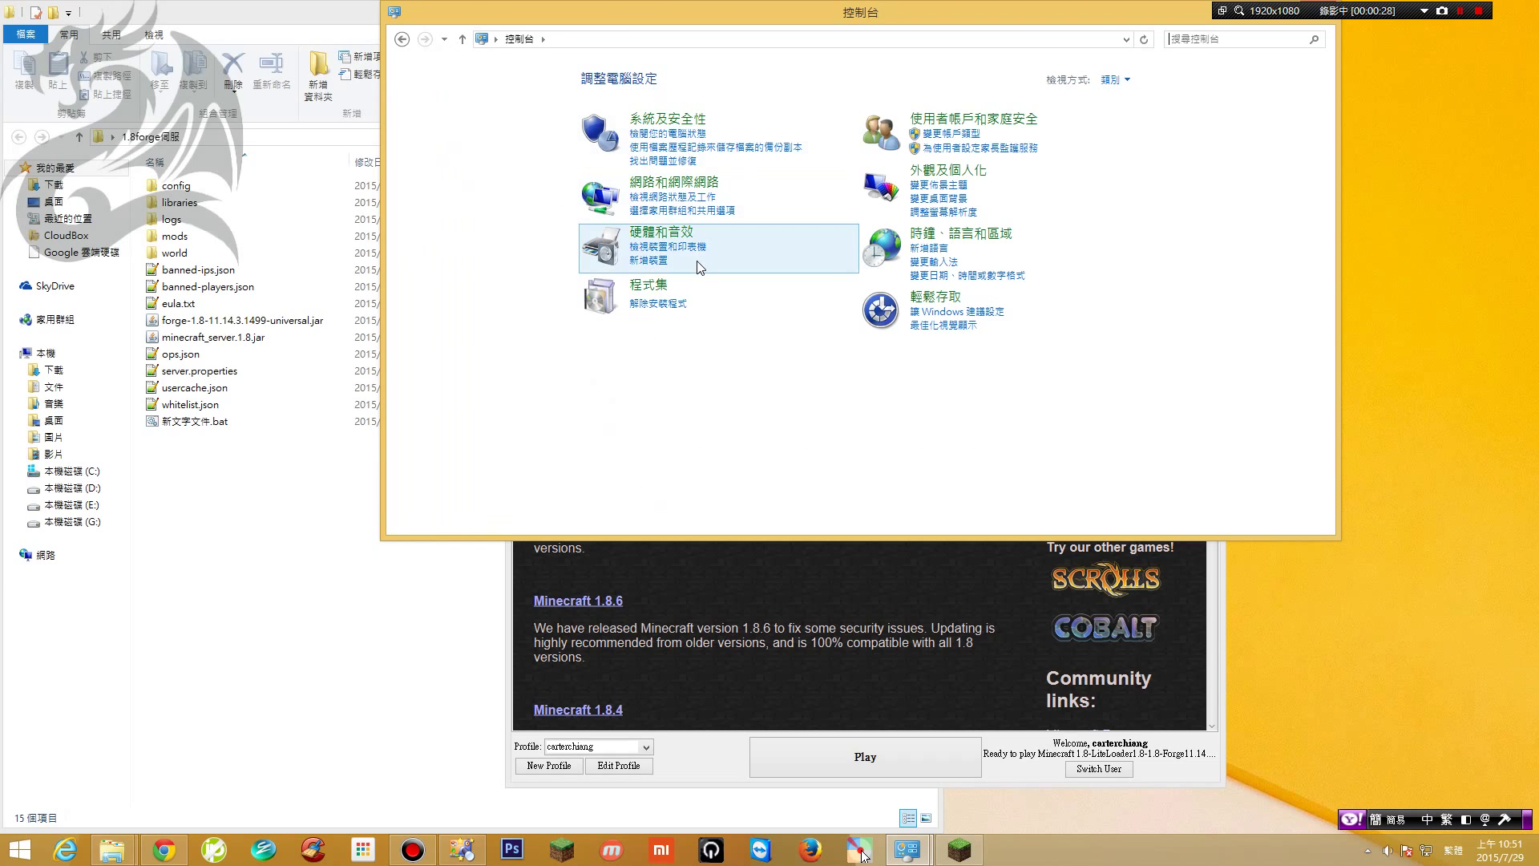
click(1122, 82)
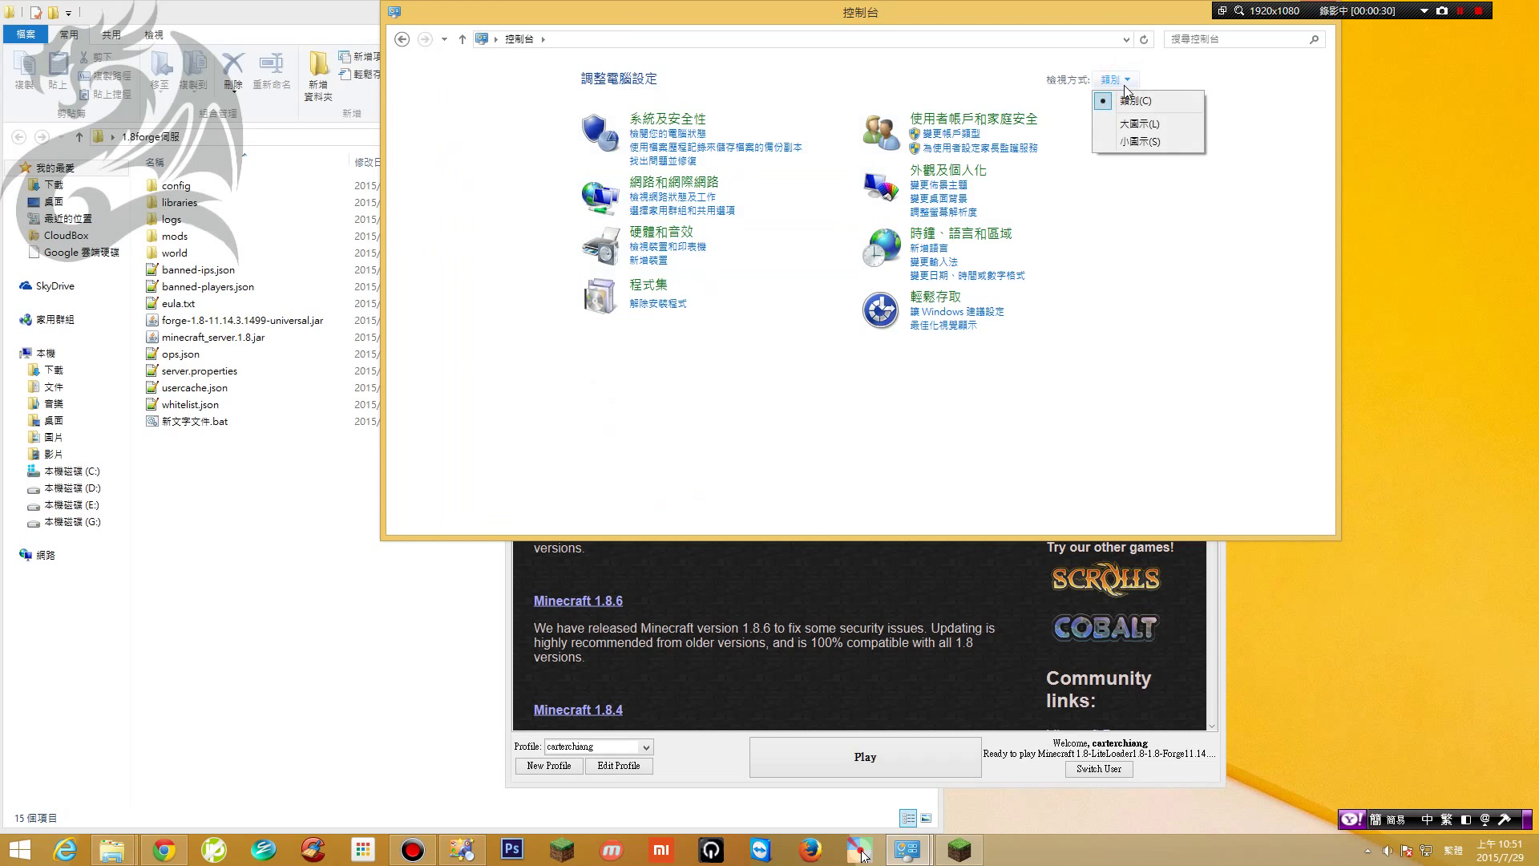
click(958, 371)
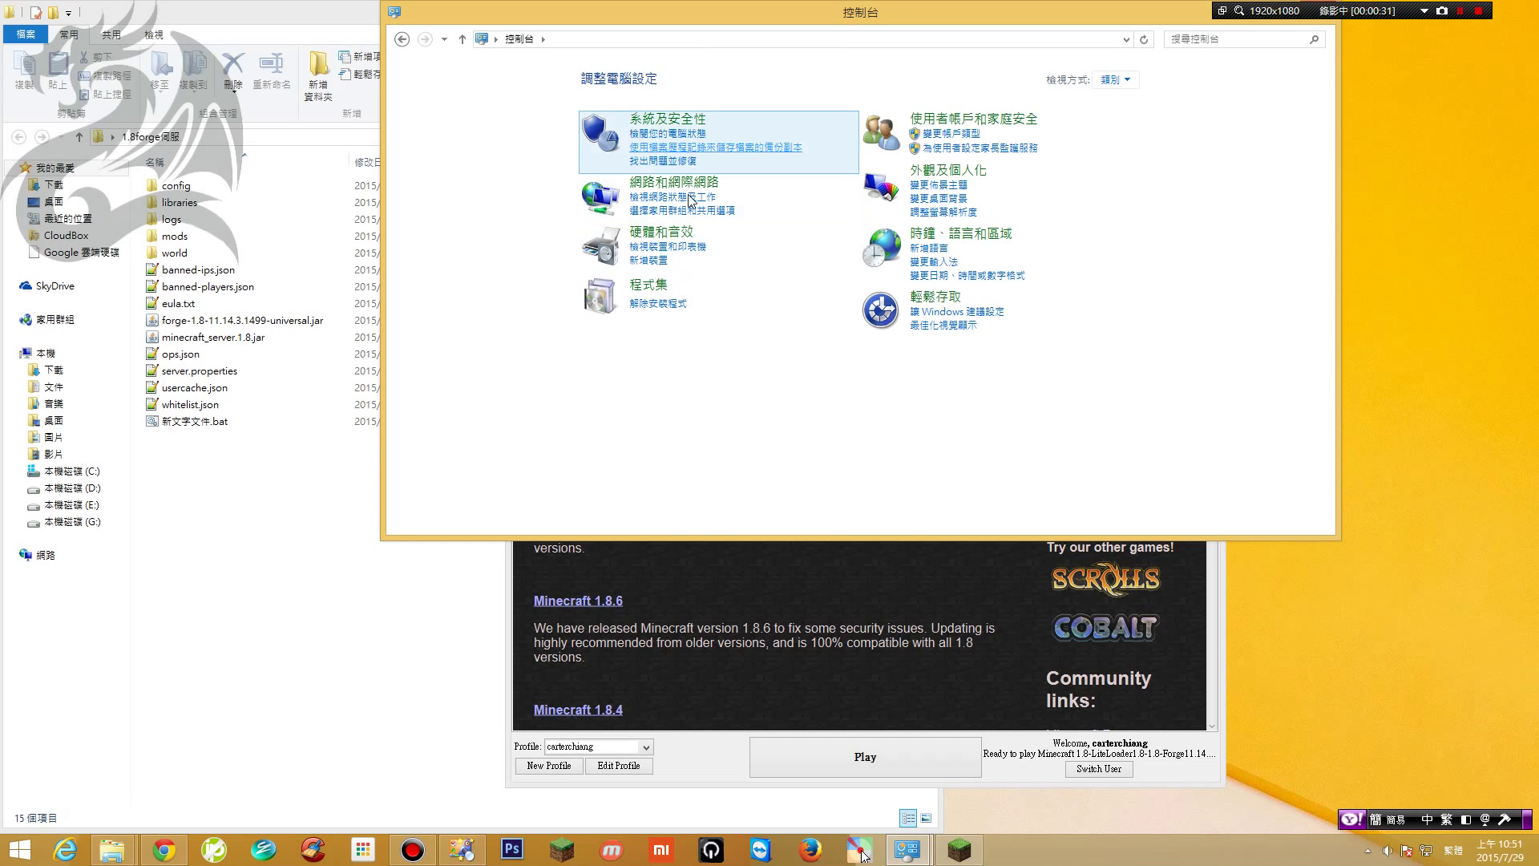
Open the Java Control Panel from the Programs (程式集) category
click(736, 271)
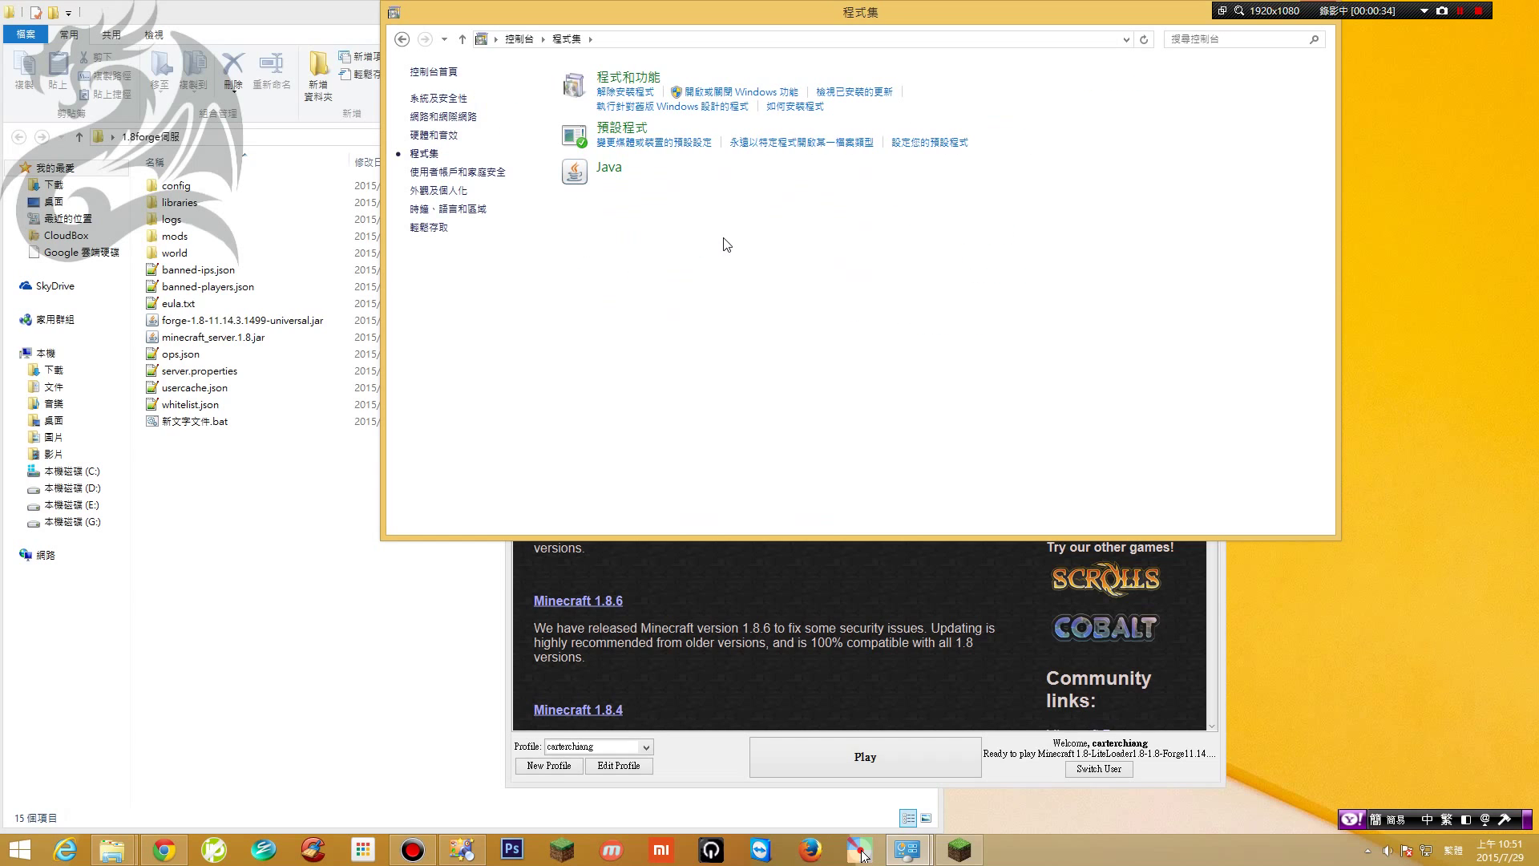
click(645, 185)
click(625, 182)
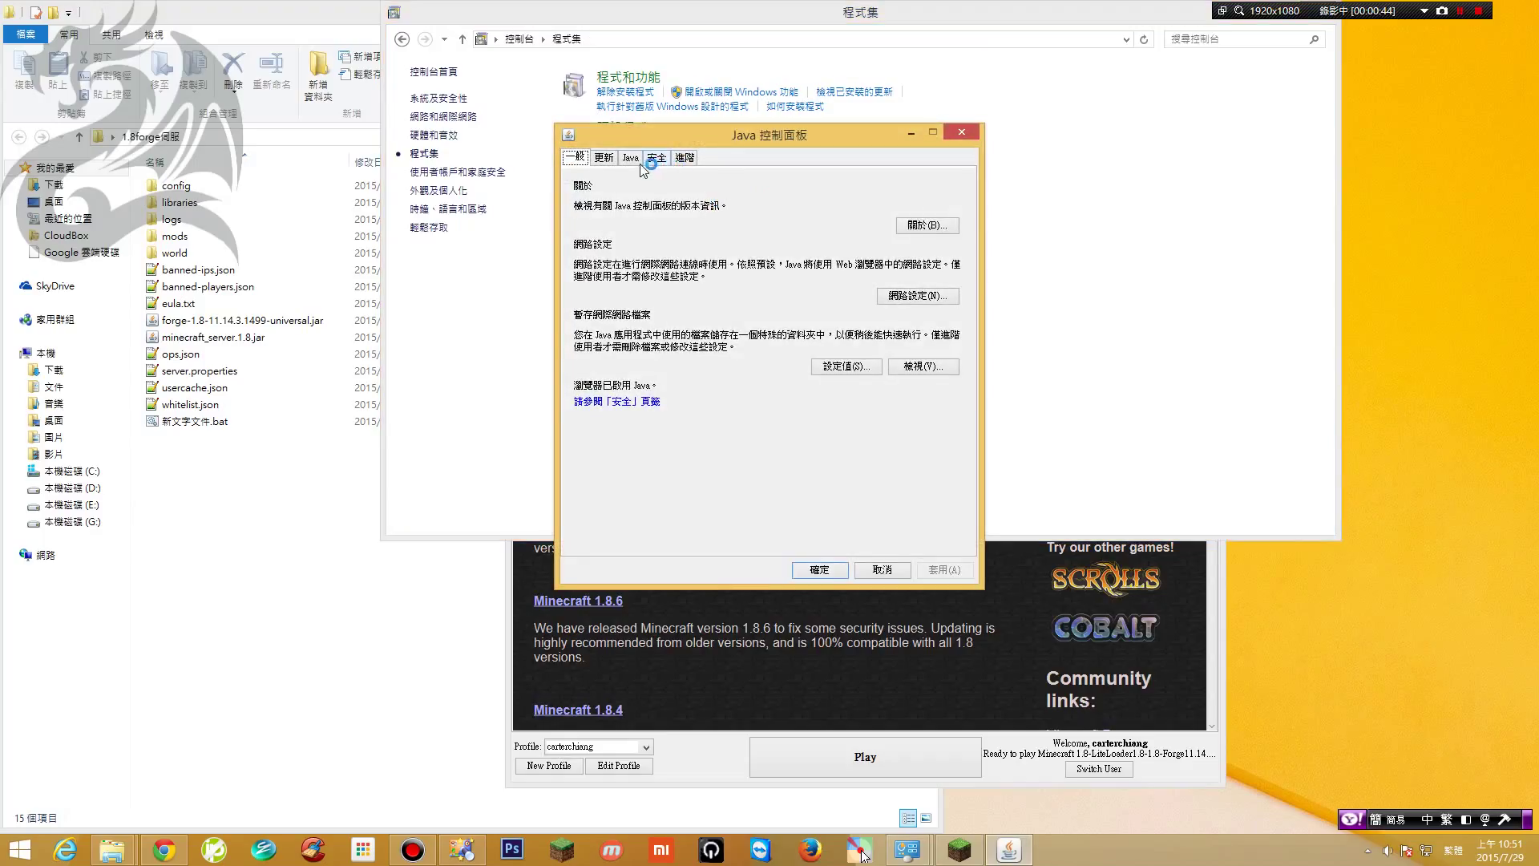
Display the Java Runtime Environment settings and widen their window to show more of the path column
click(632, 158)
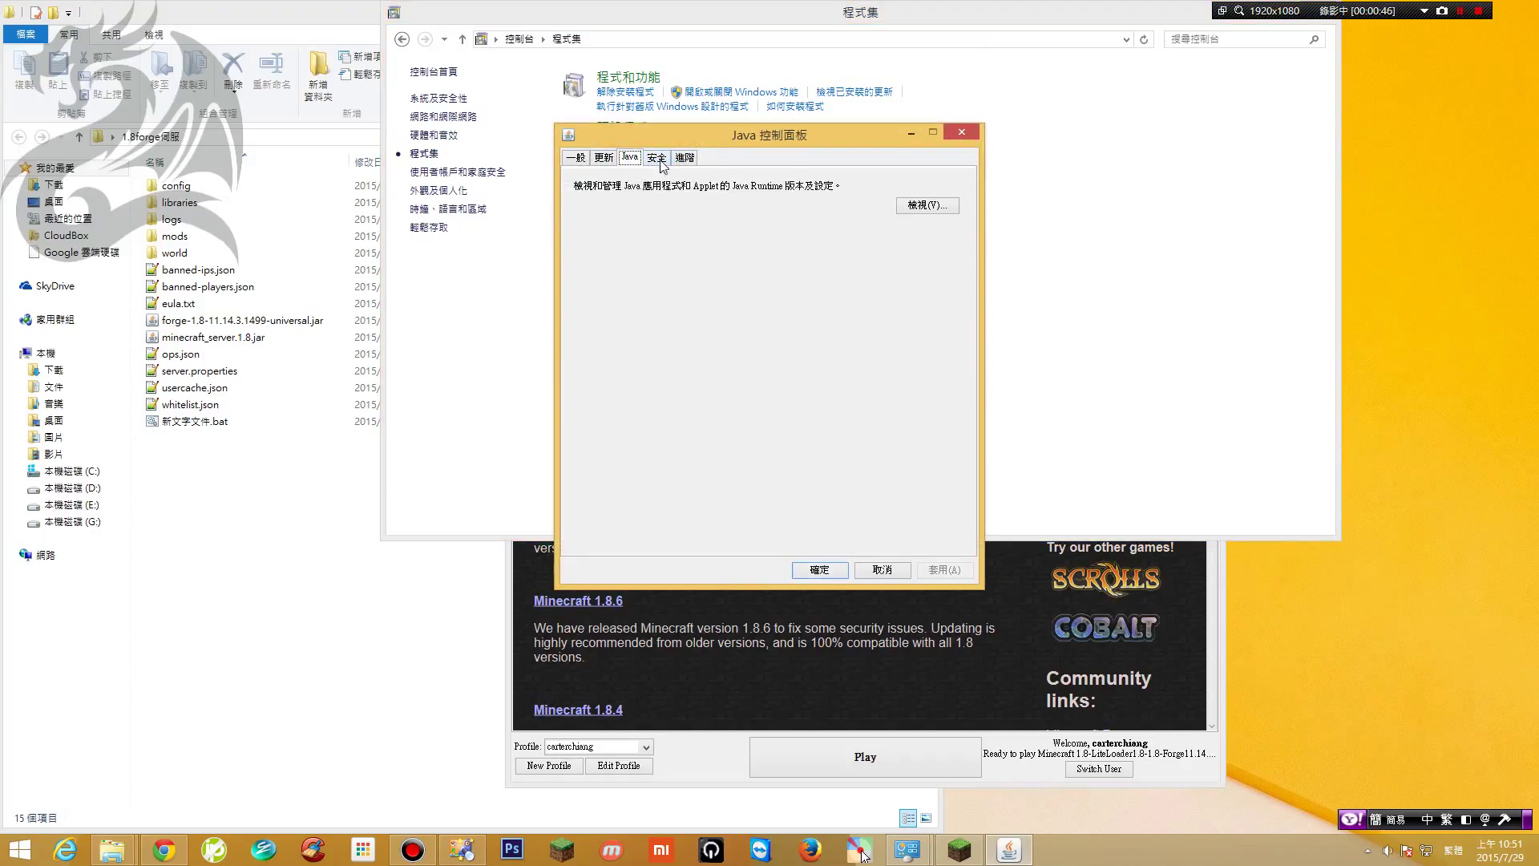
click(931, 210)
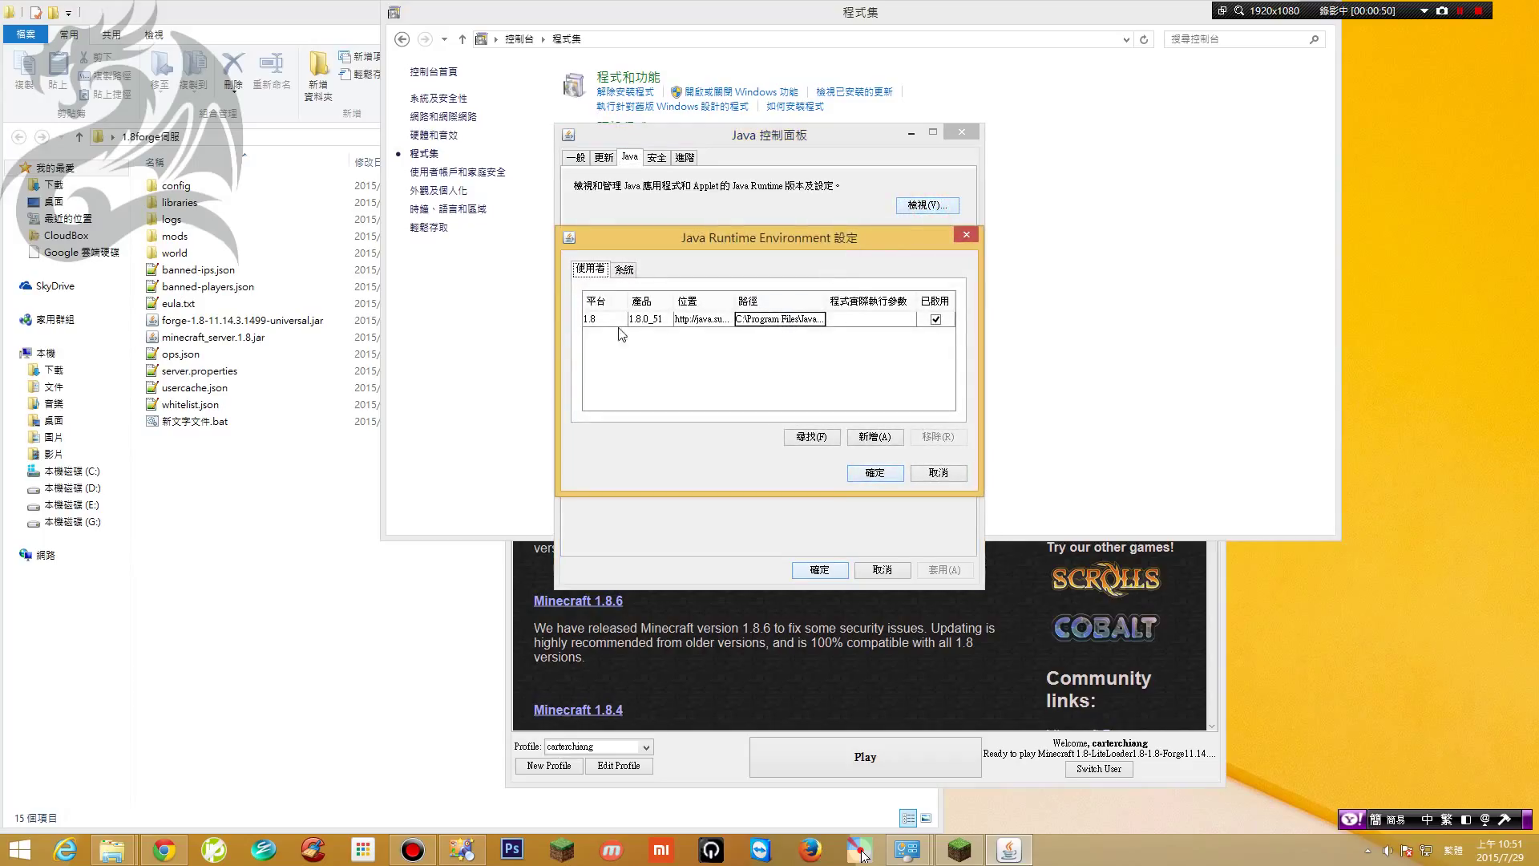
drag(980, 334, 1254, 334)
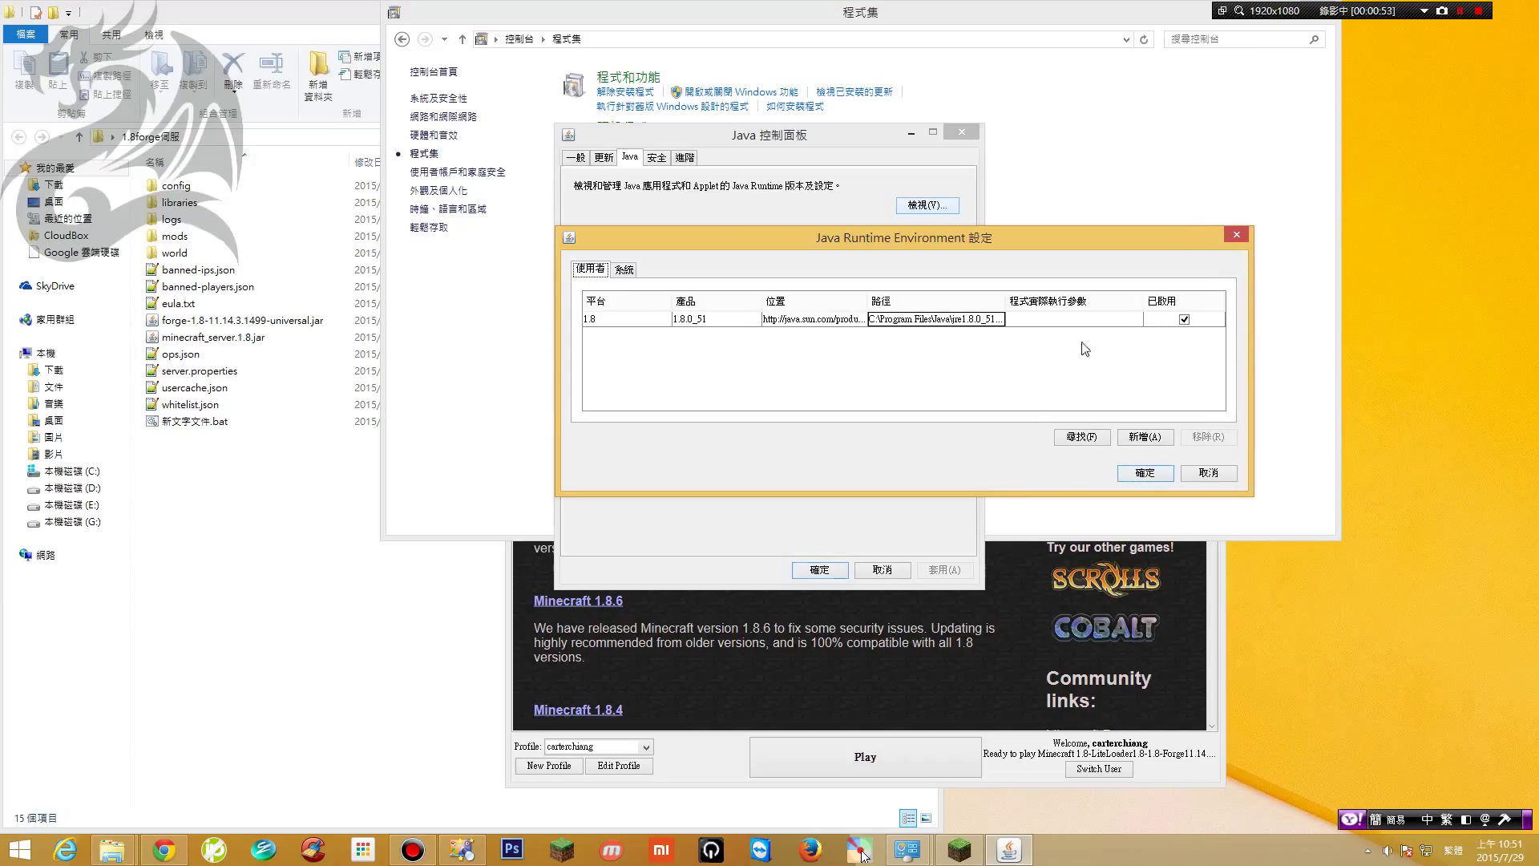
Open the path of the Java 1.8 runtime entry for editing and select the whole path up to javaw.exe
click(931, 323)
double_click(942, 320)
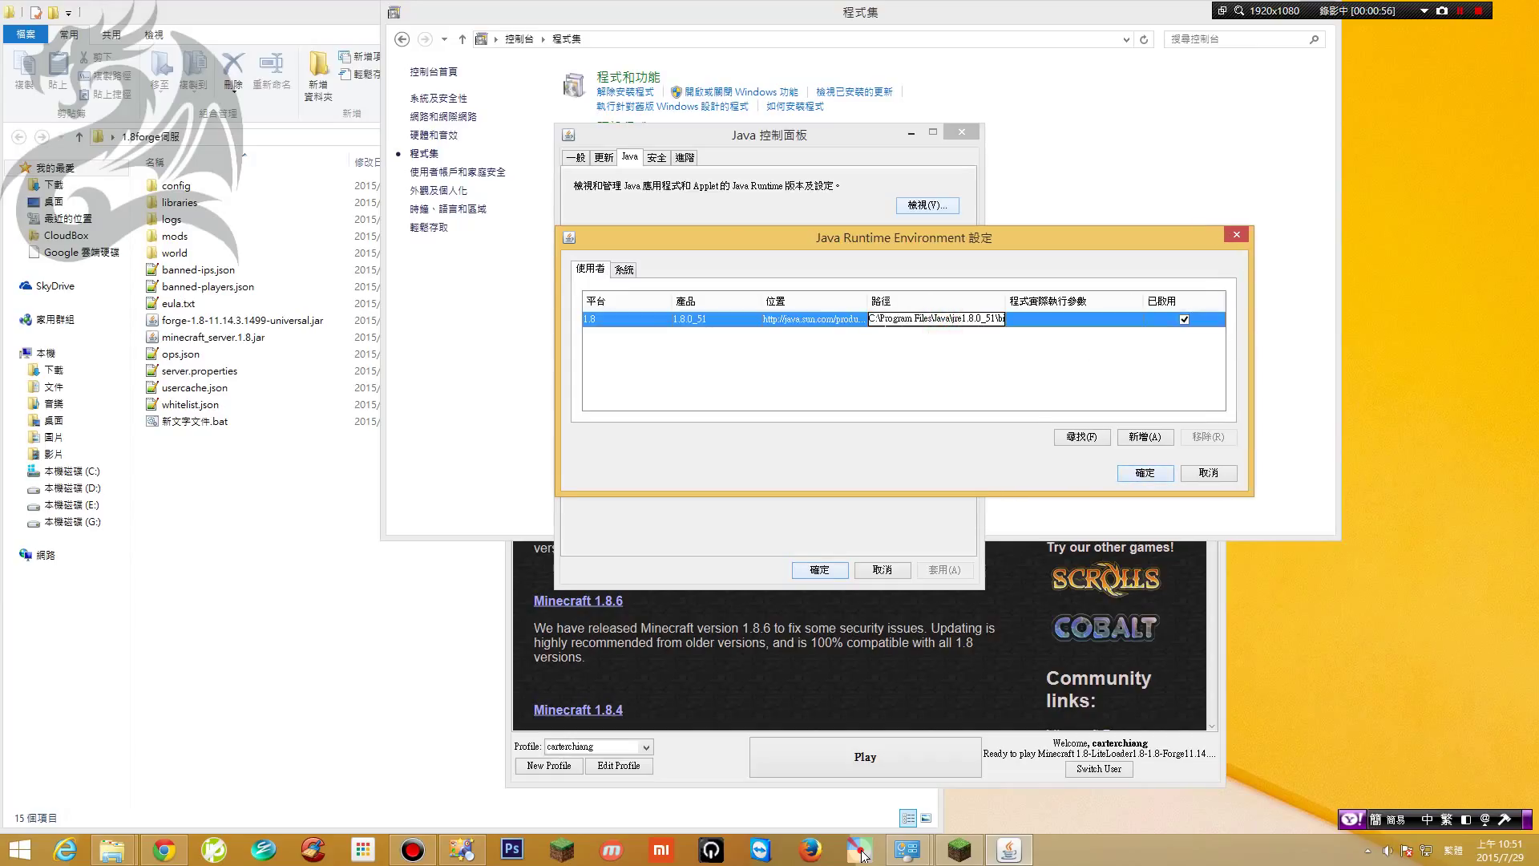
drag(870, 318, 1028, 319)
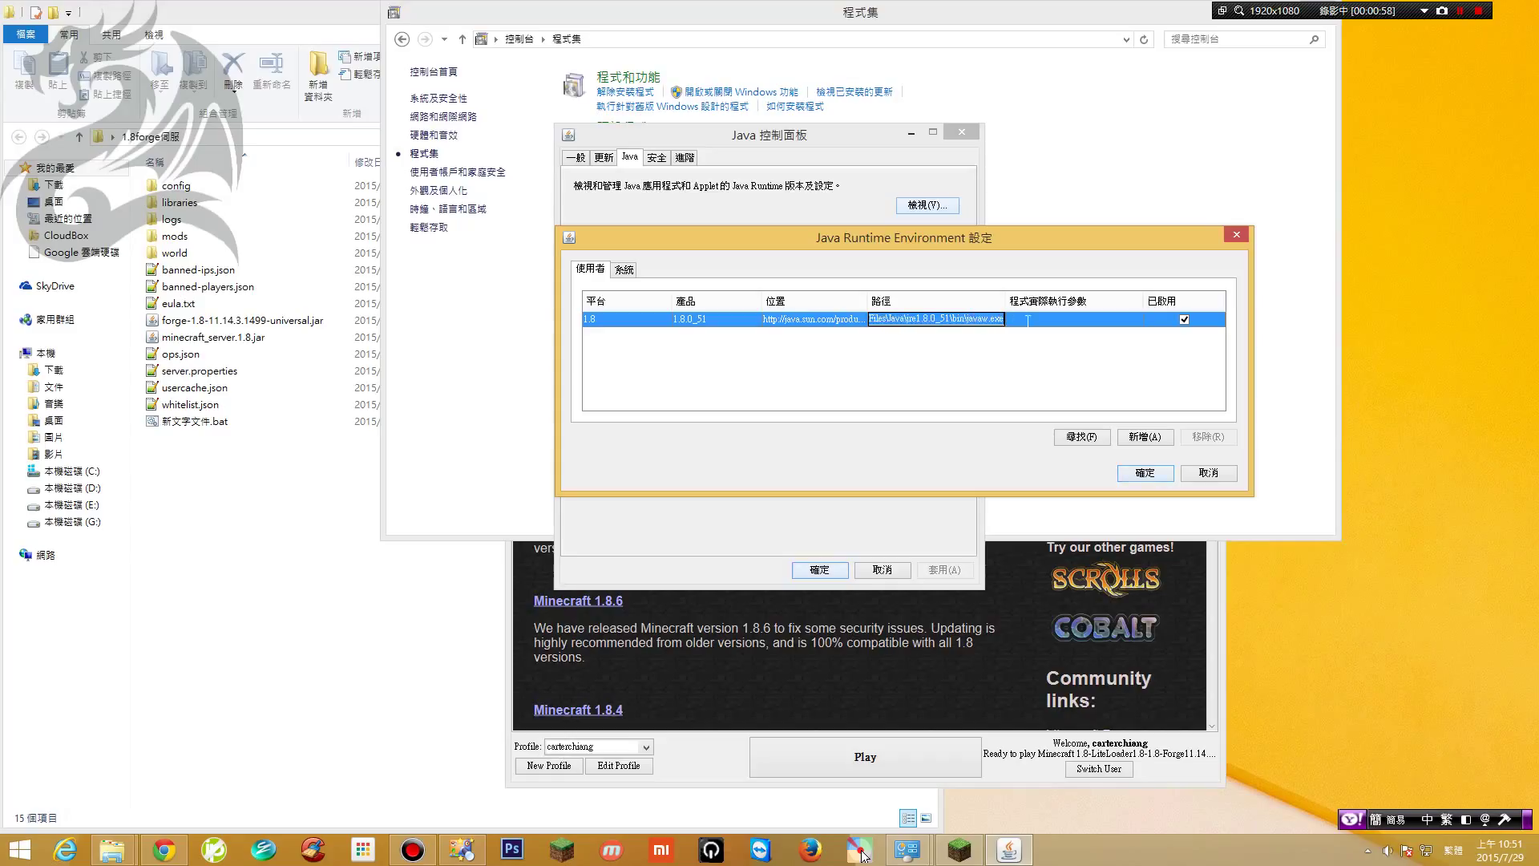
click(972, 320)
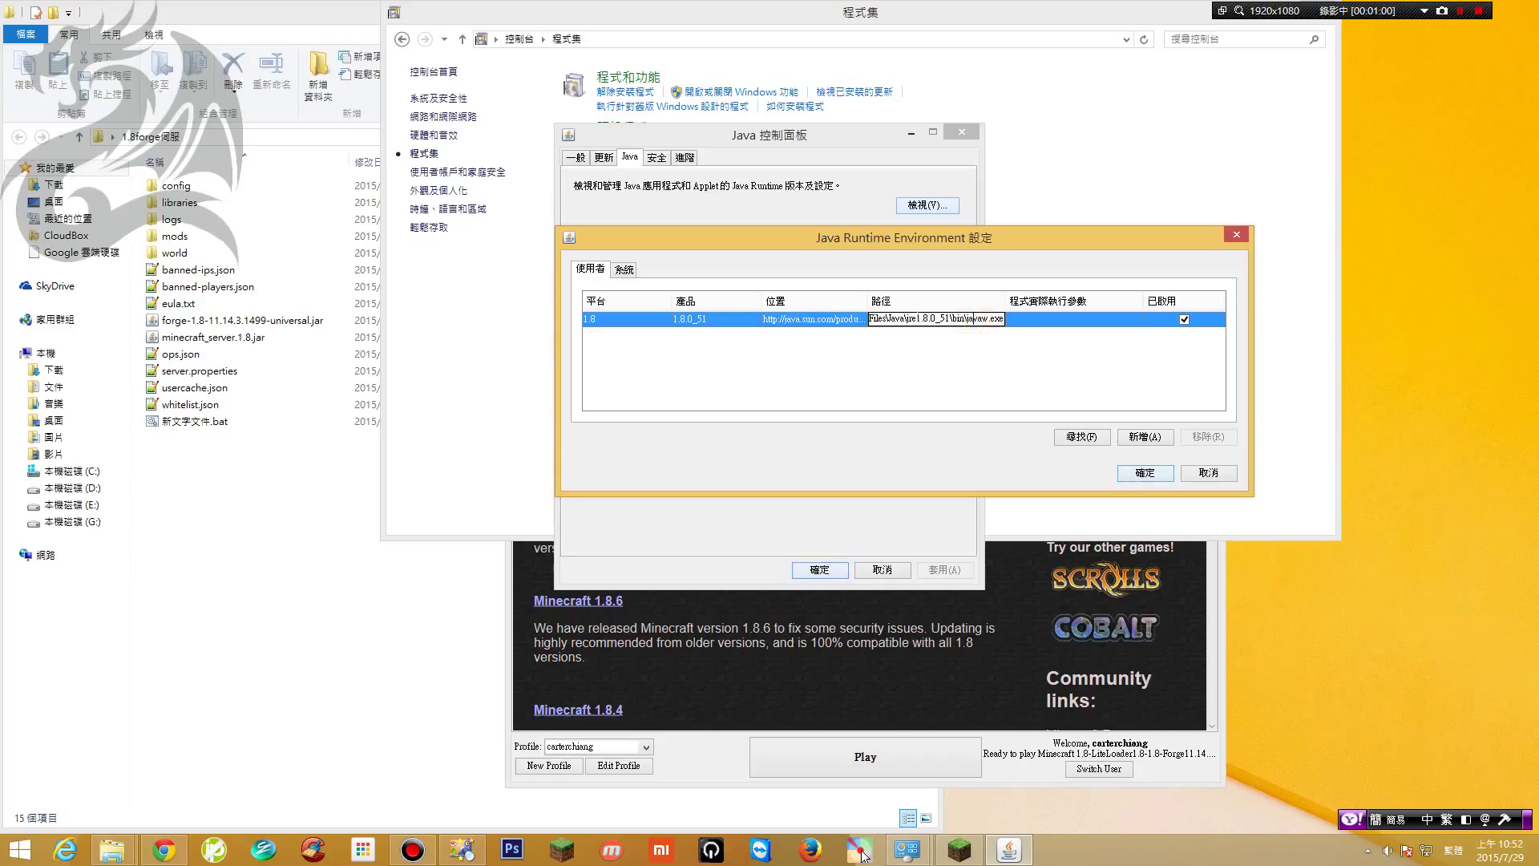
drag(902, 319, 819, 323)
click(938, 321)
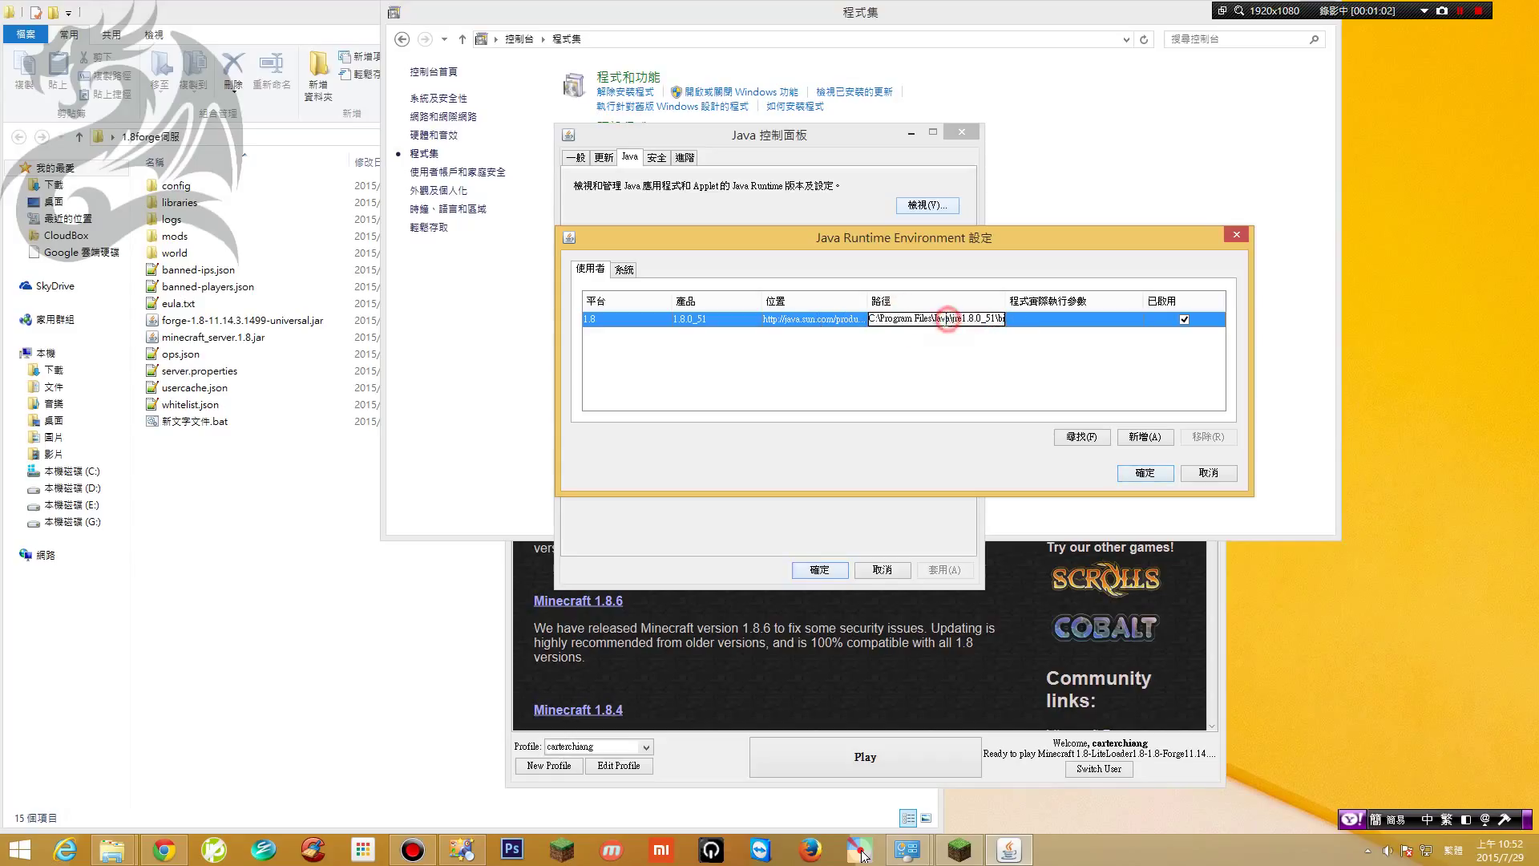
drag(870, 319, 1023, 323)
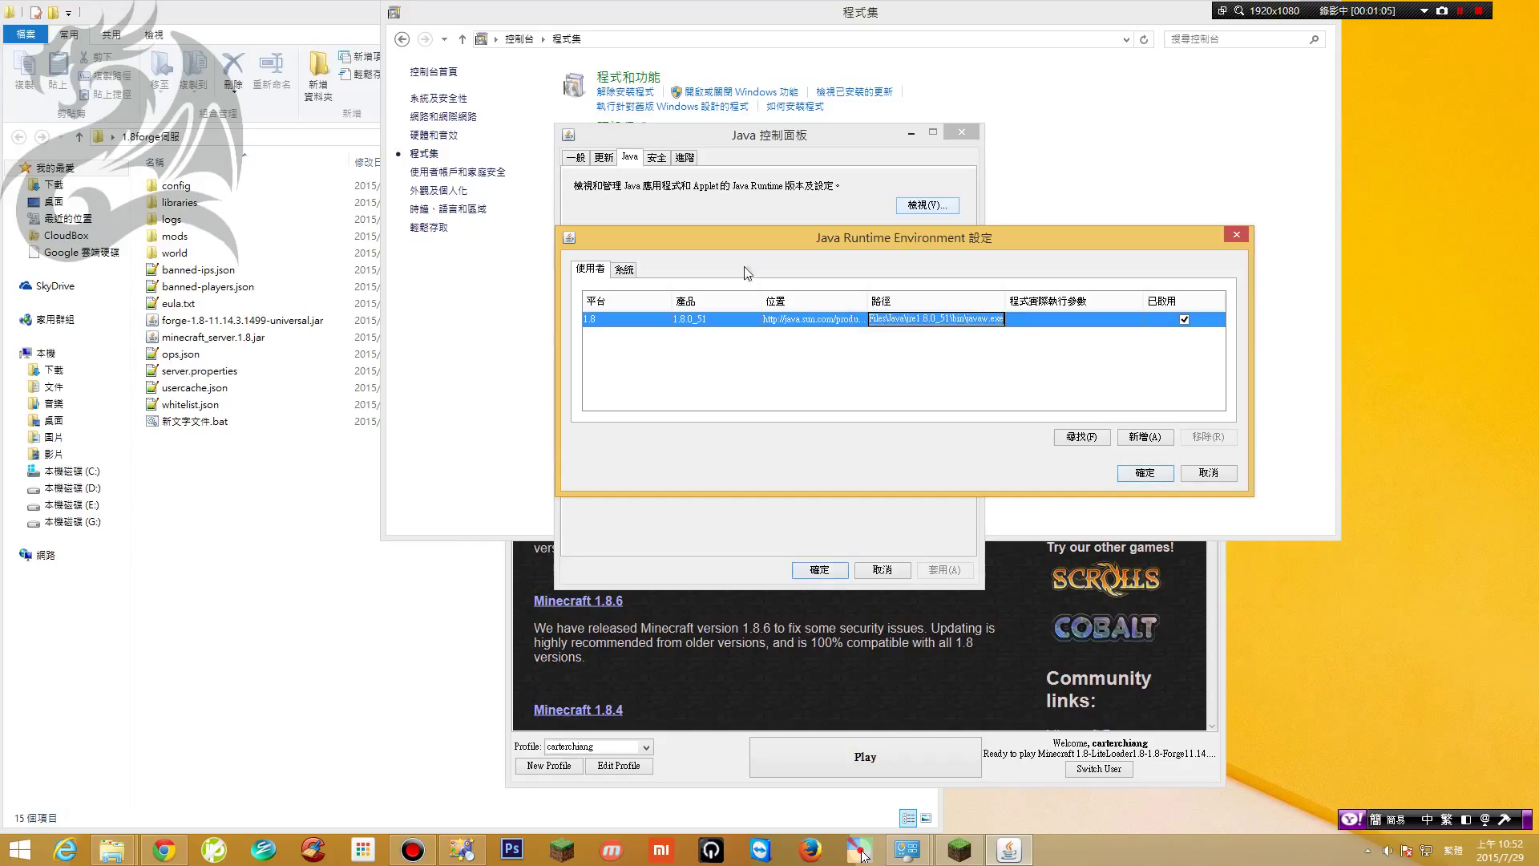
Switch to the 1.8forge伺服 folder in File Explorer and create a new text document there with the default name
click(333, 20)
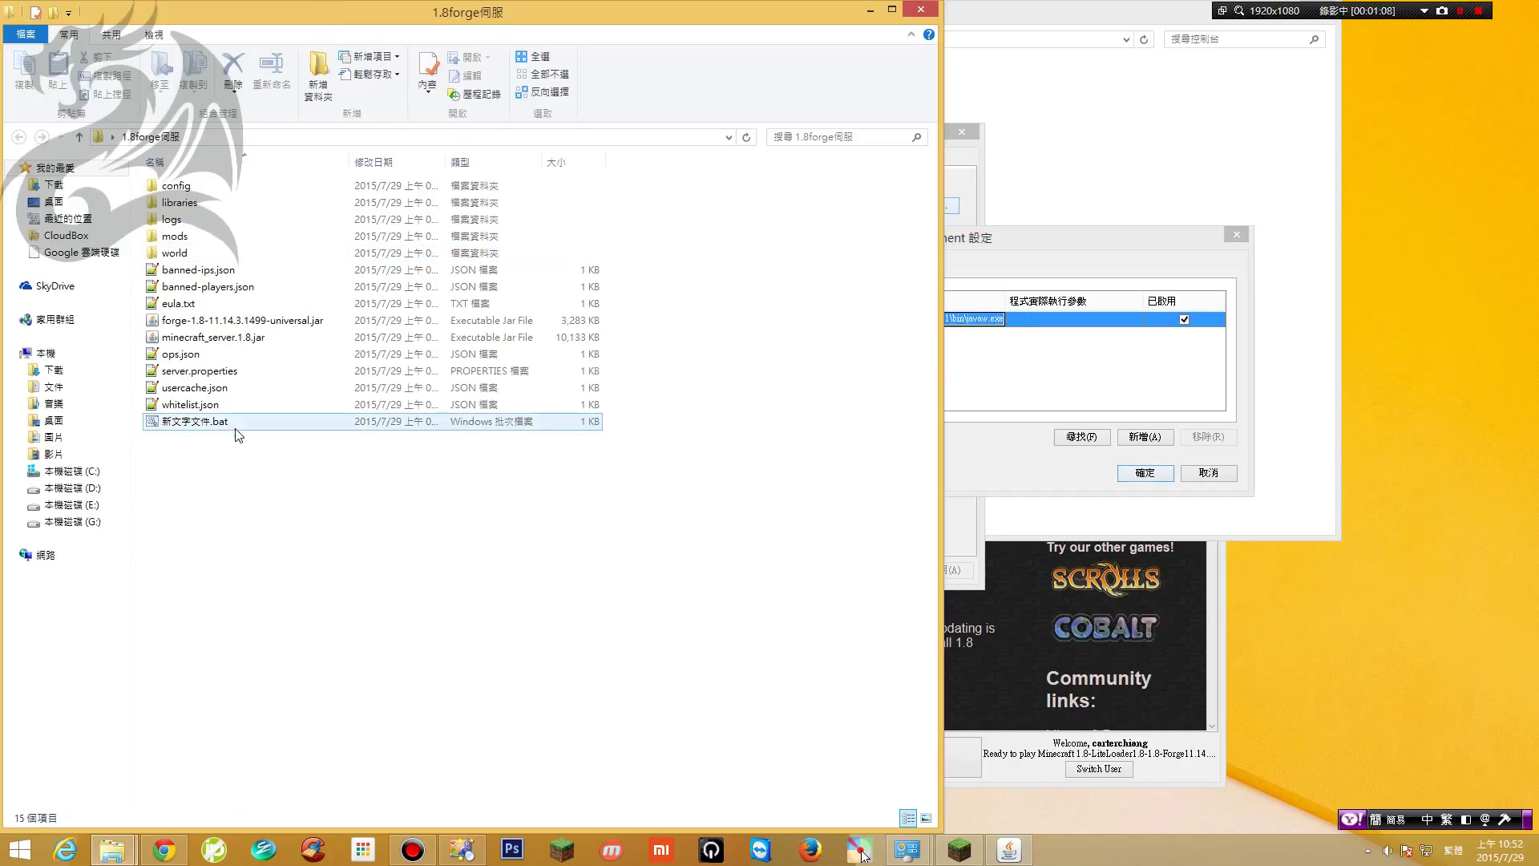
click(228, 429)
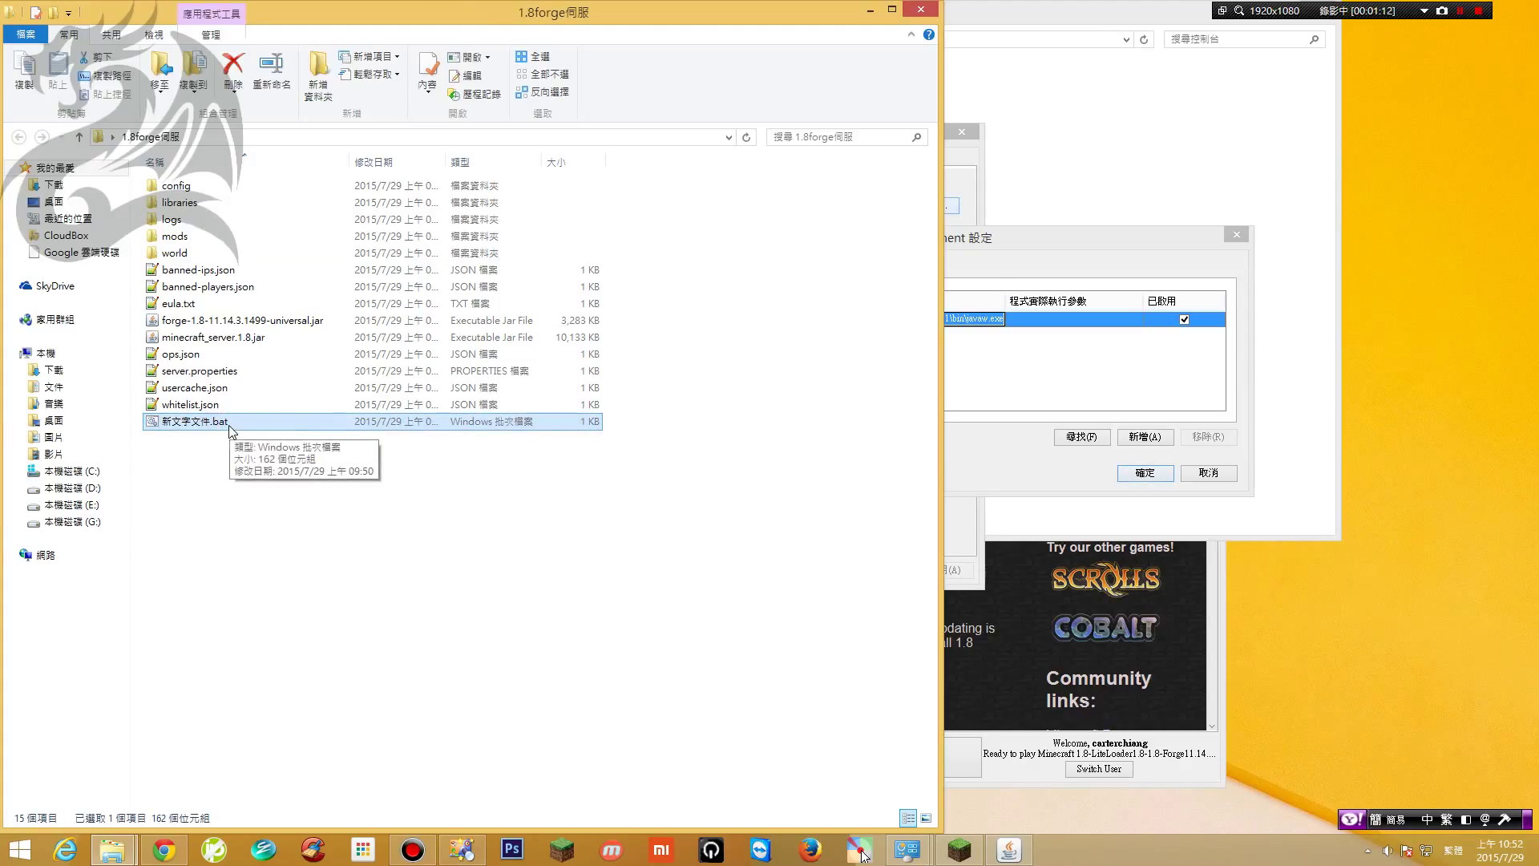
right_click(266, 478)
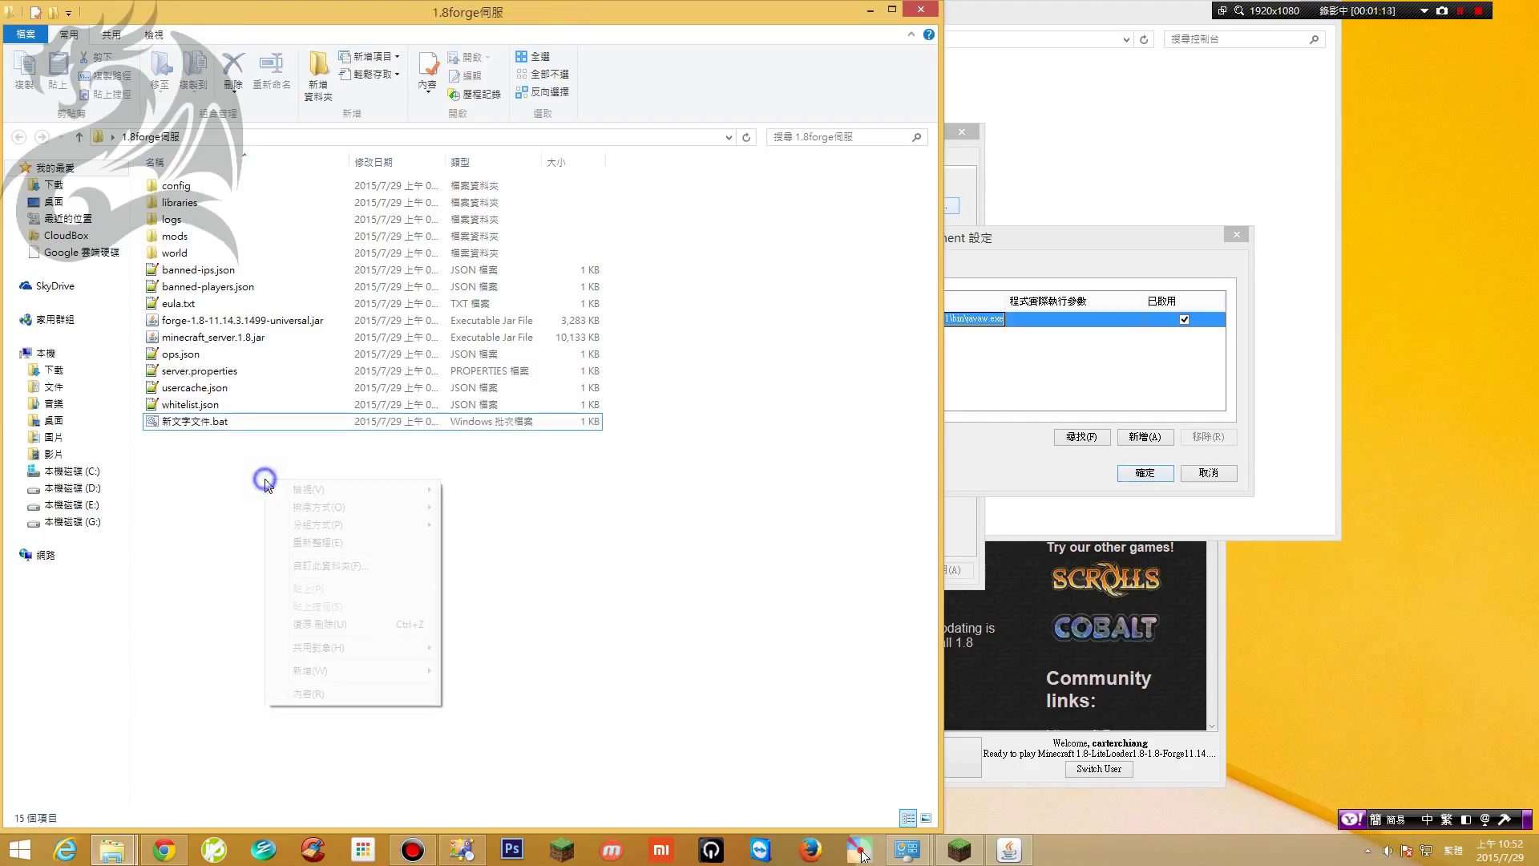
mouse_move(385, 673)
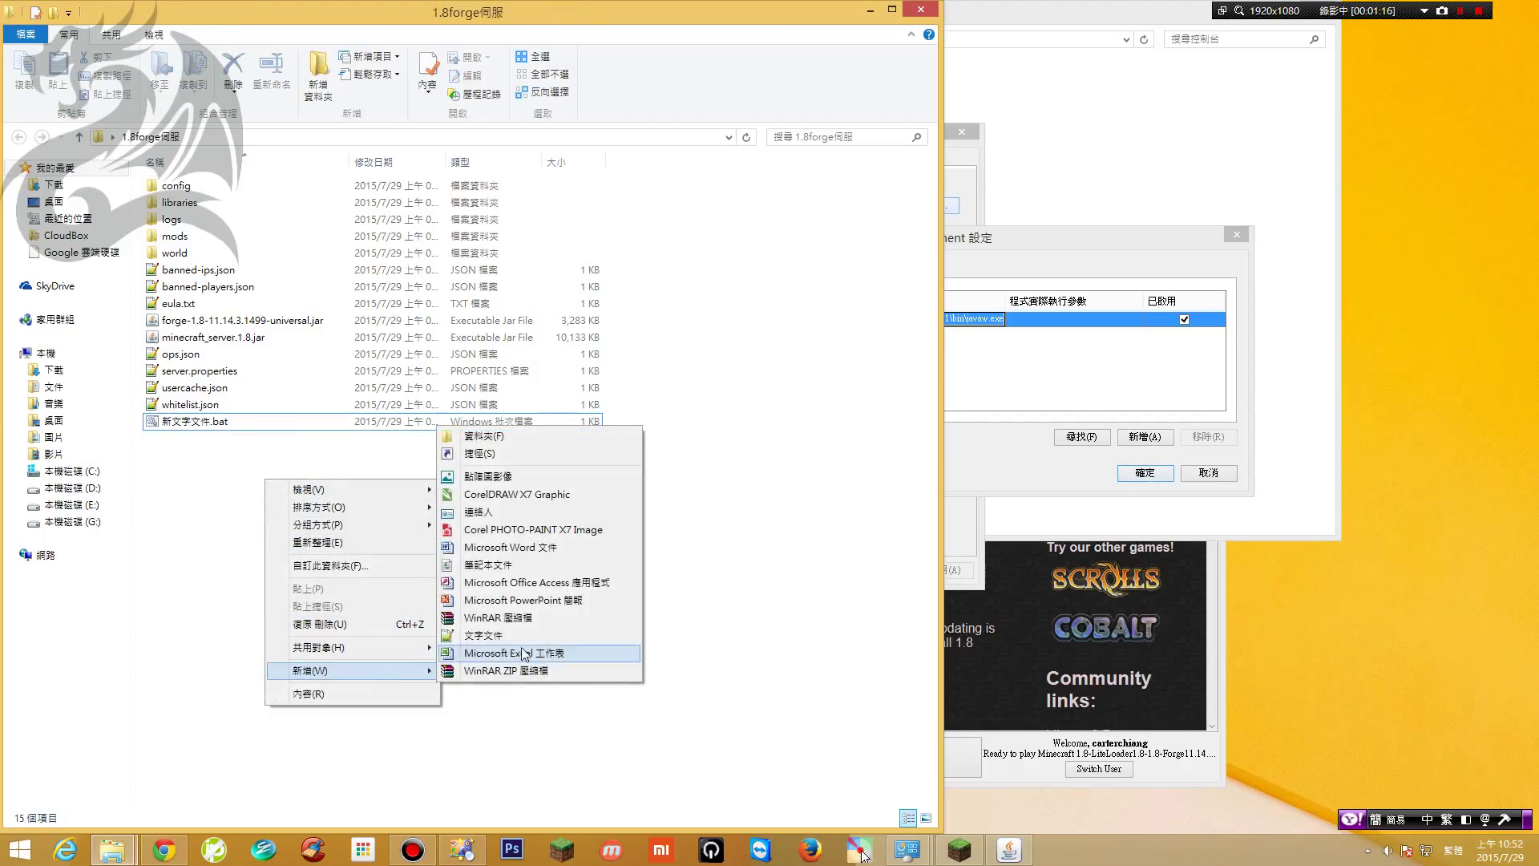
click(484, 635)
key(Return)
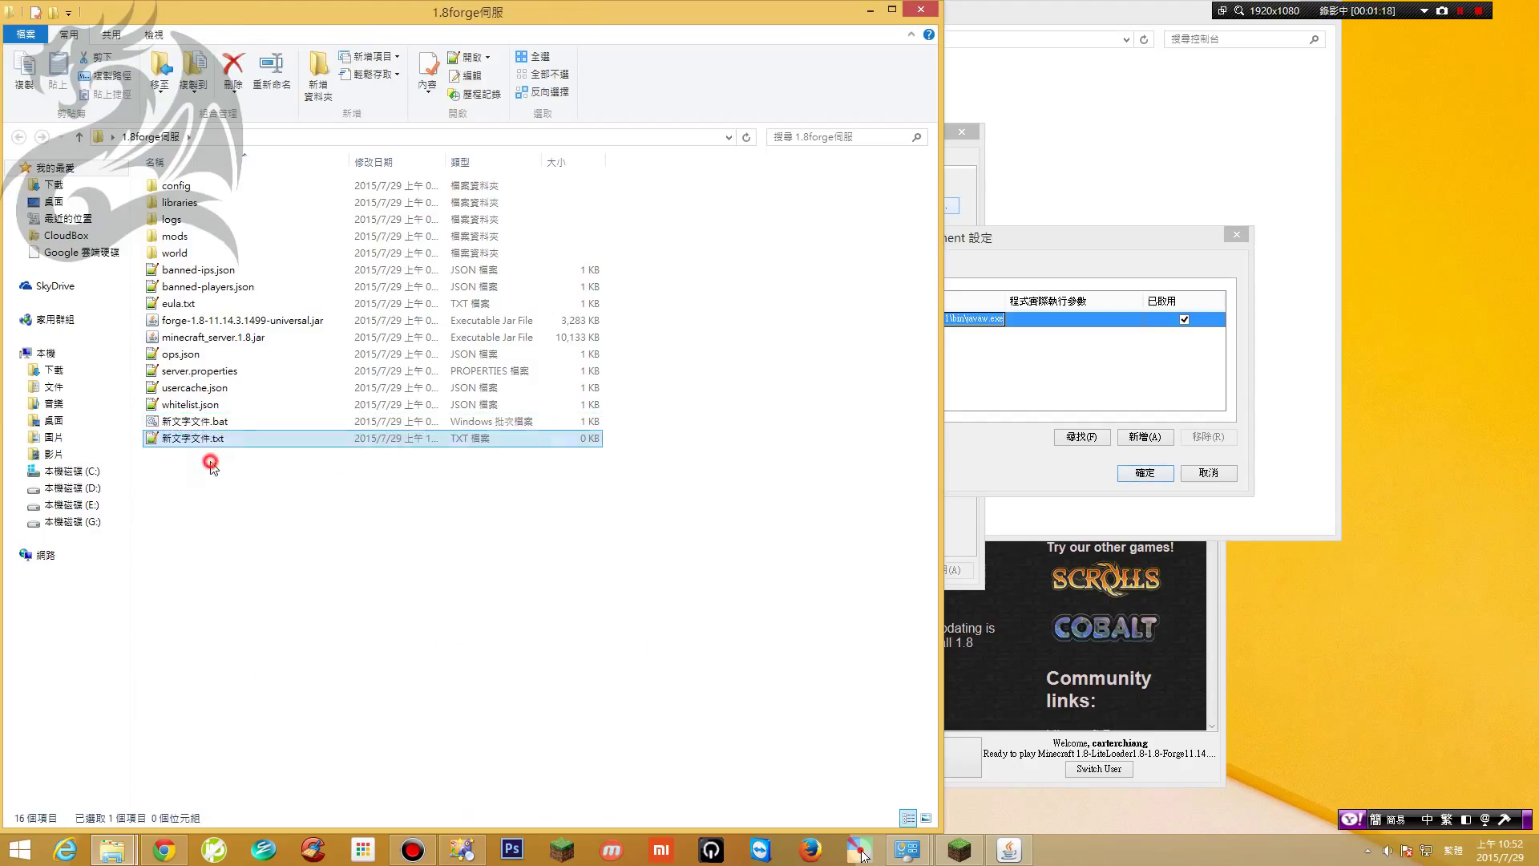
click(216, 445)
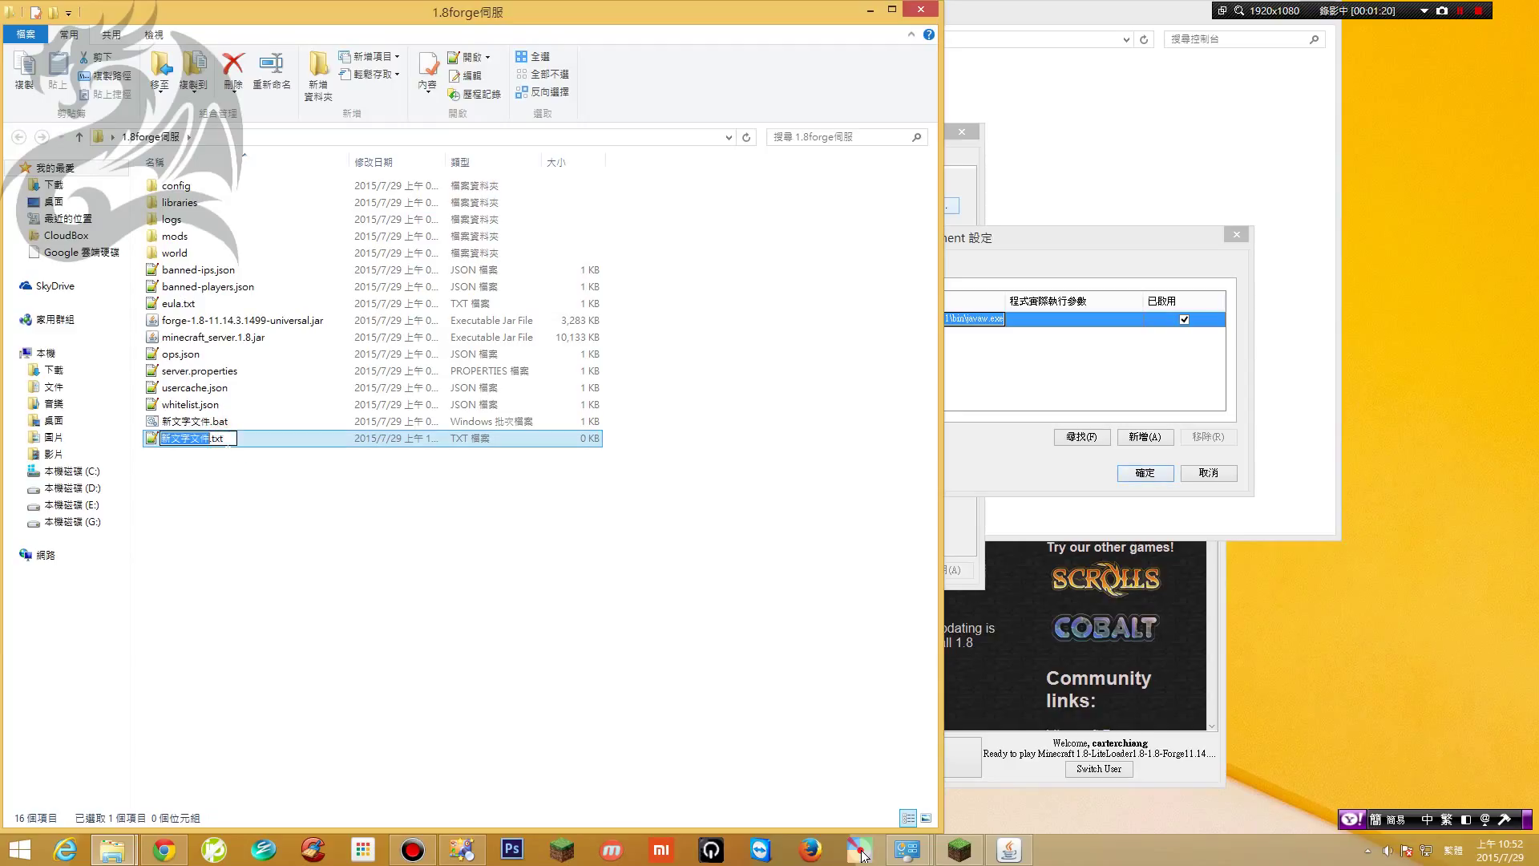
click(226, 440)
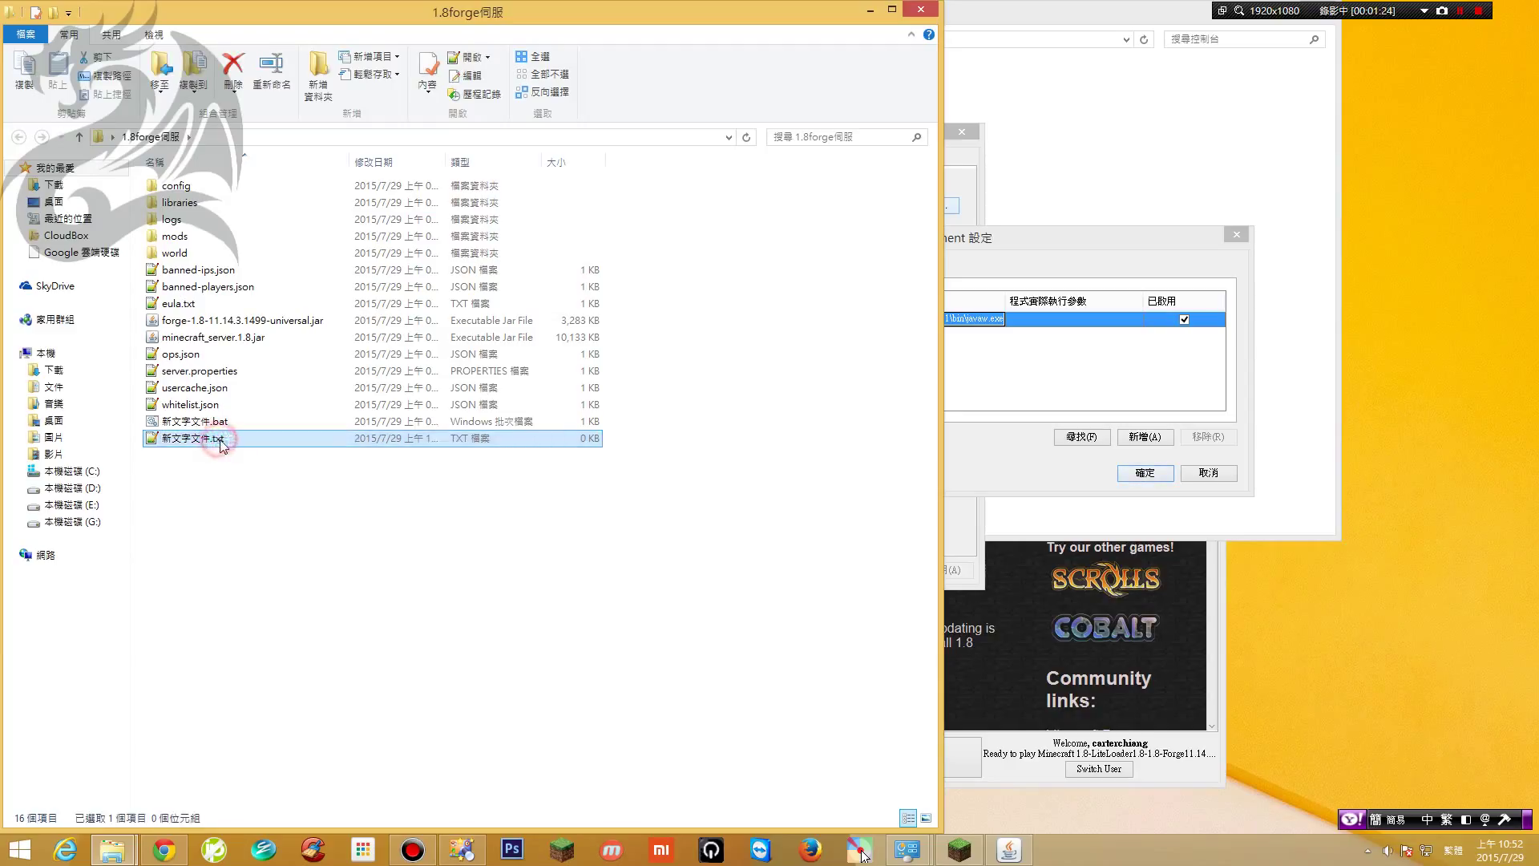
click(241, 471)
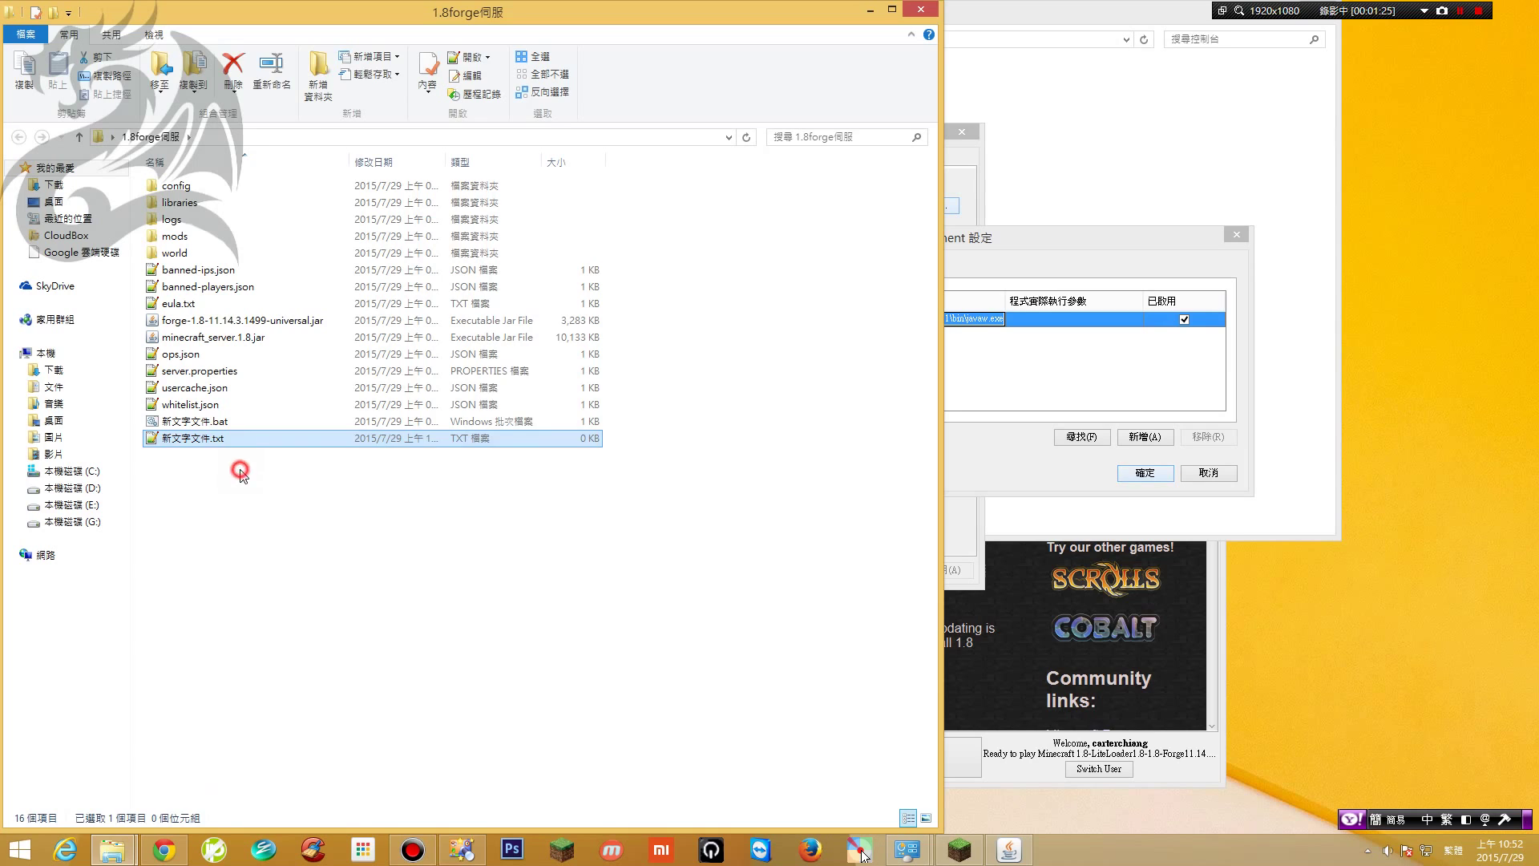
Hide the file name extensions in the folder, select the new text document, and show the extensions again
click(153, 37)
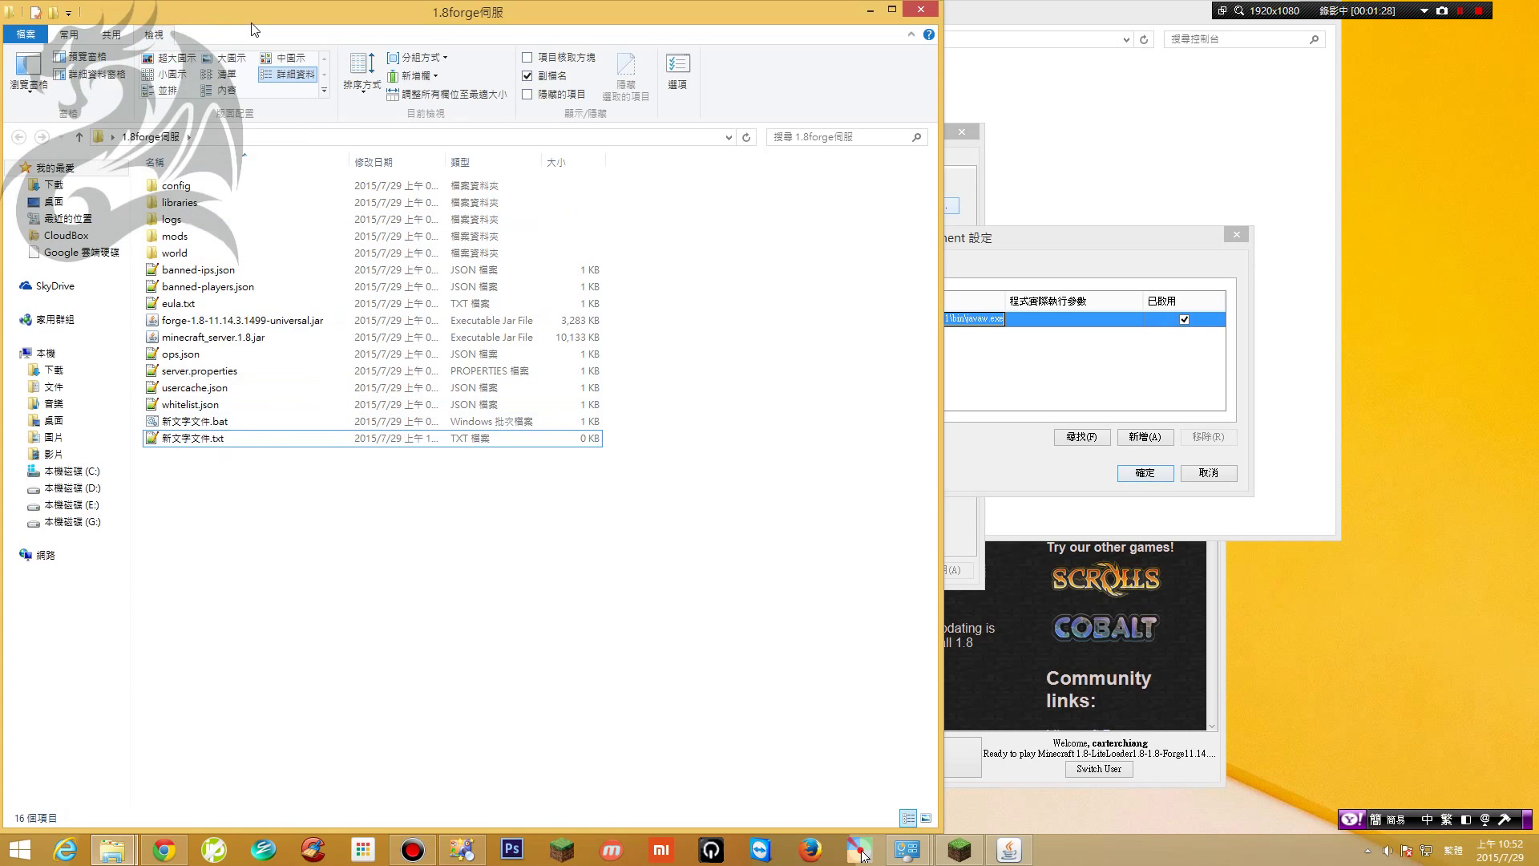
click(548, 77)
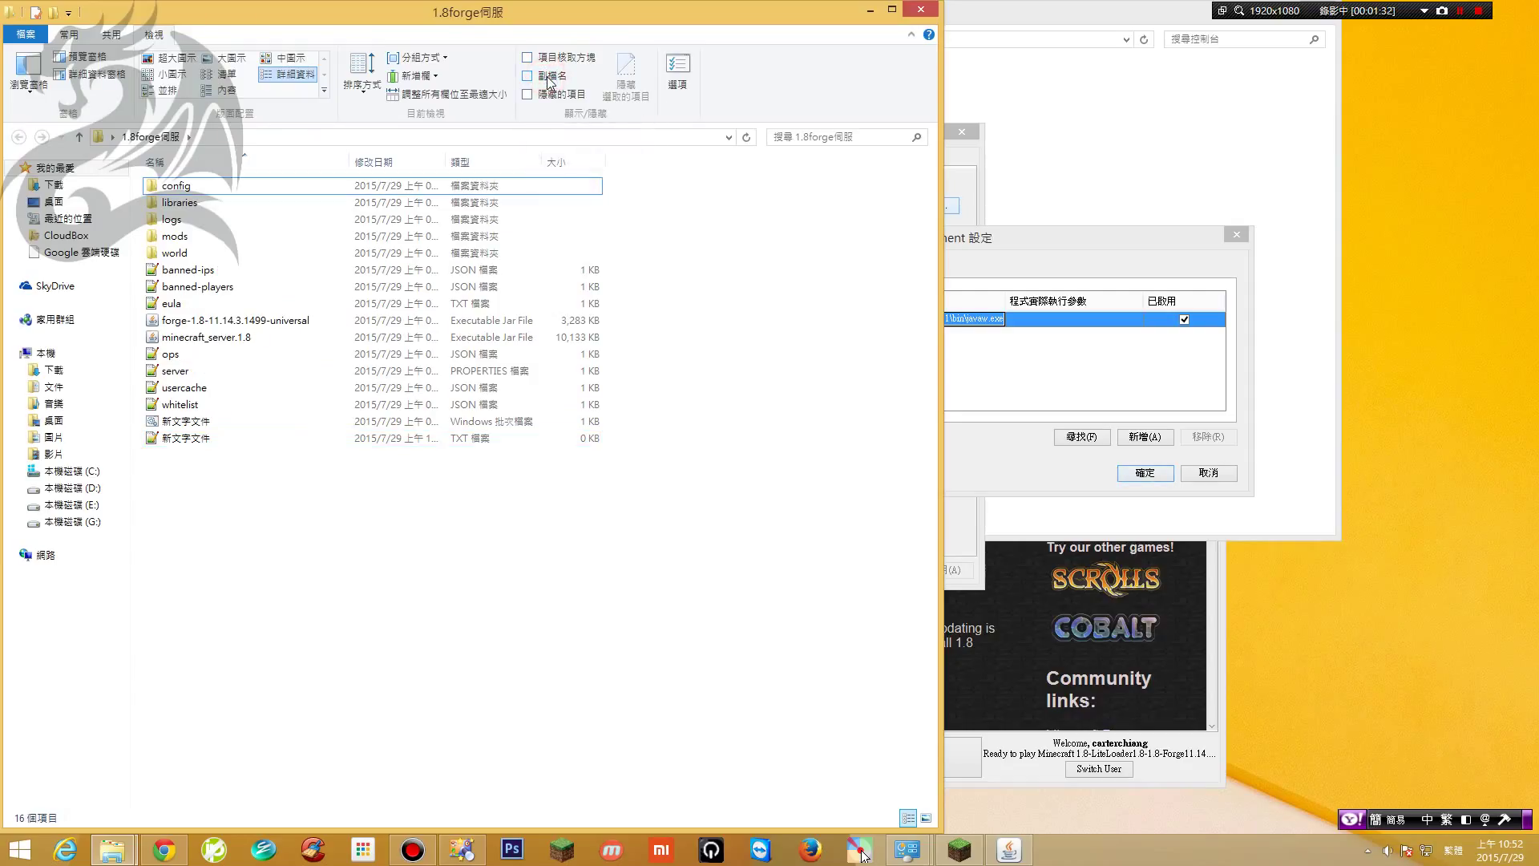
click(225, 437)
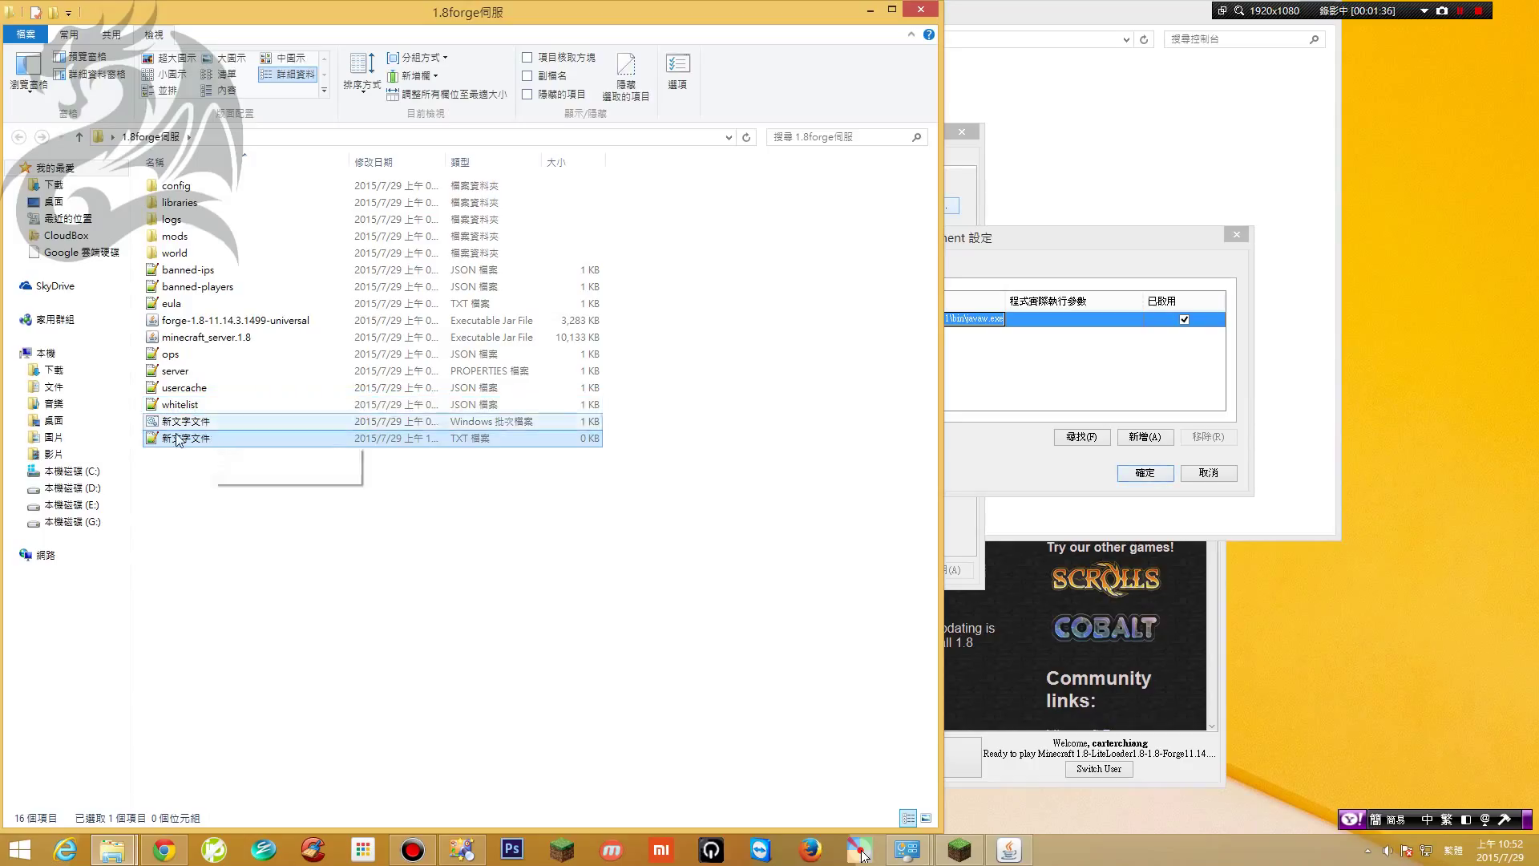
click(527, 75)
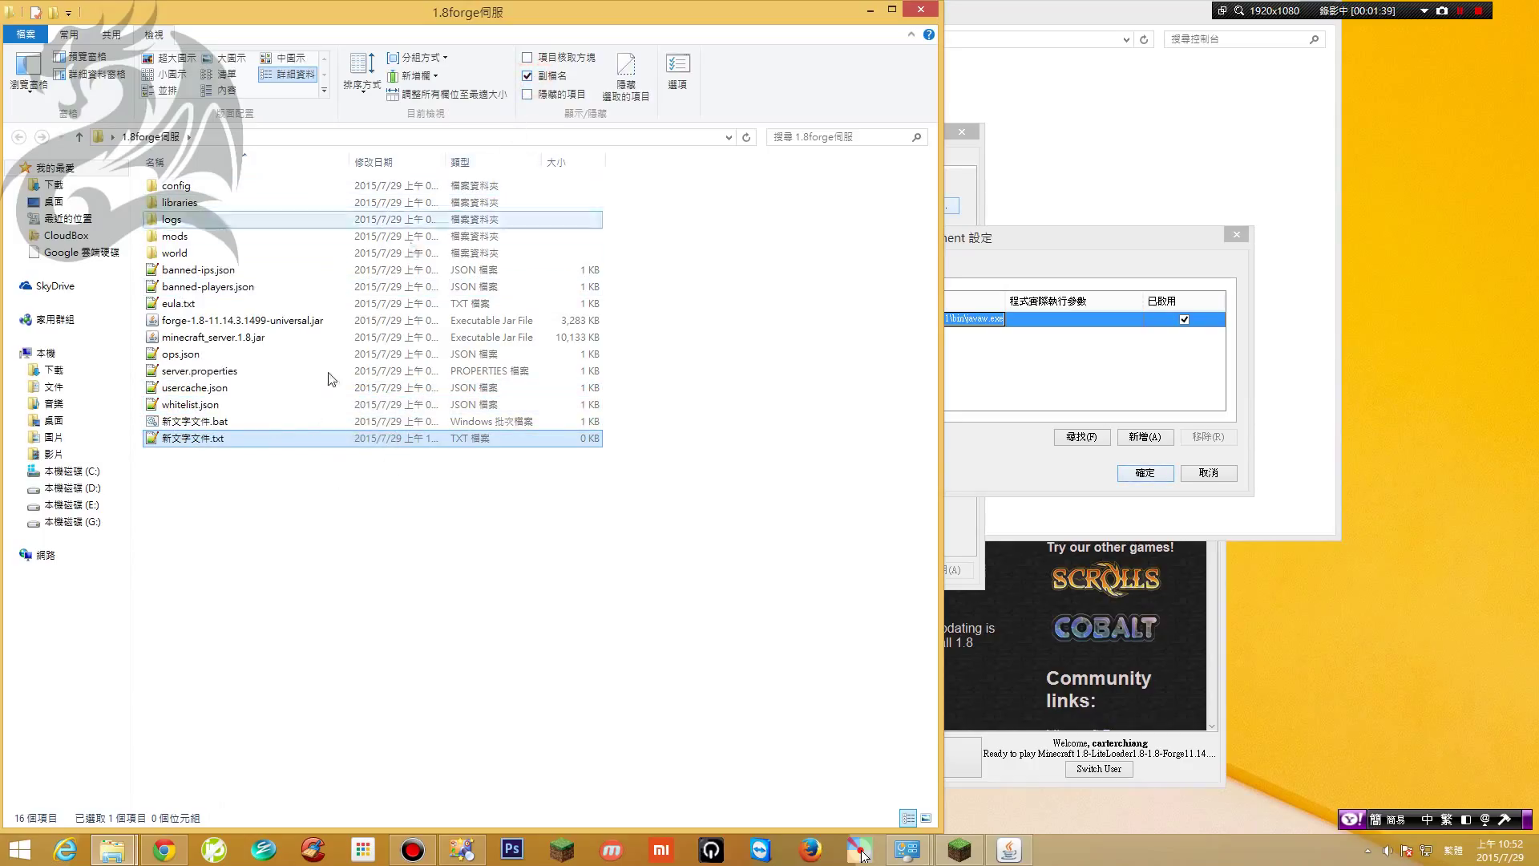
click(224, 441)
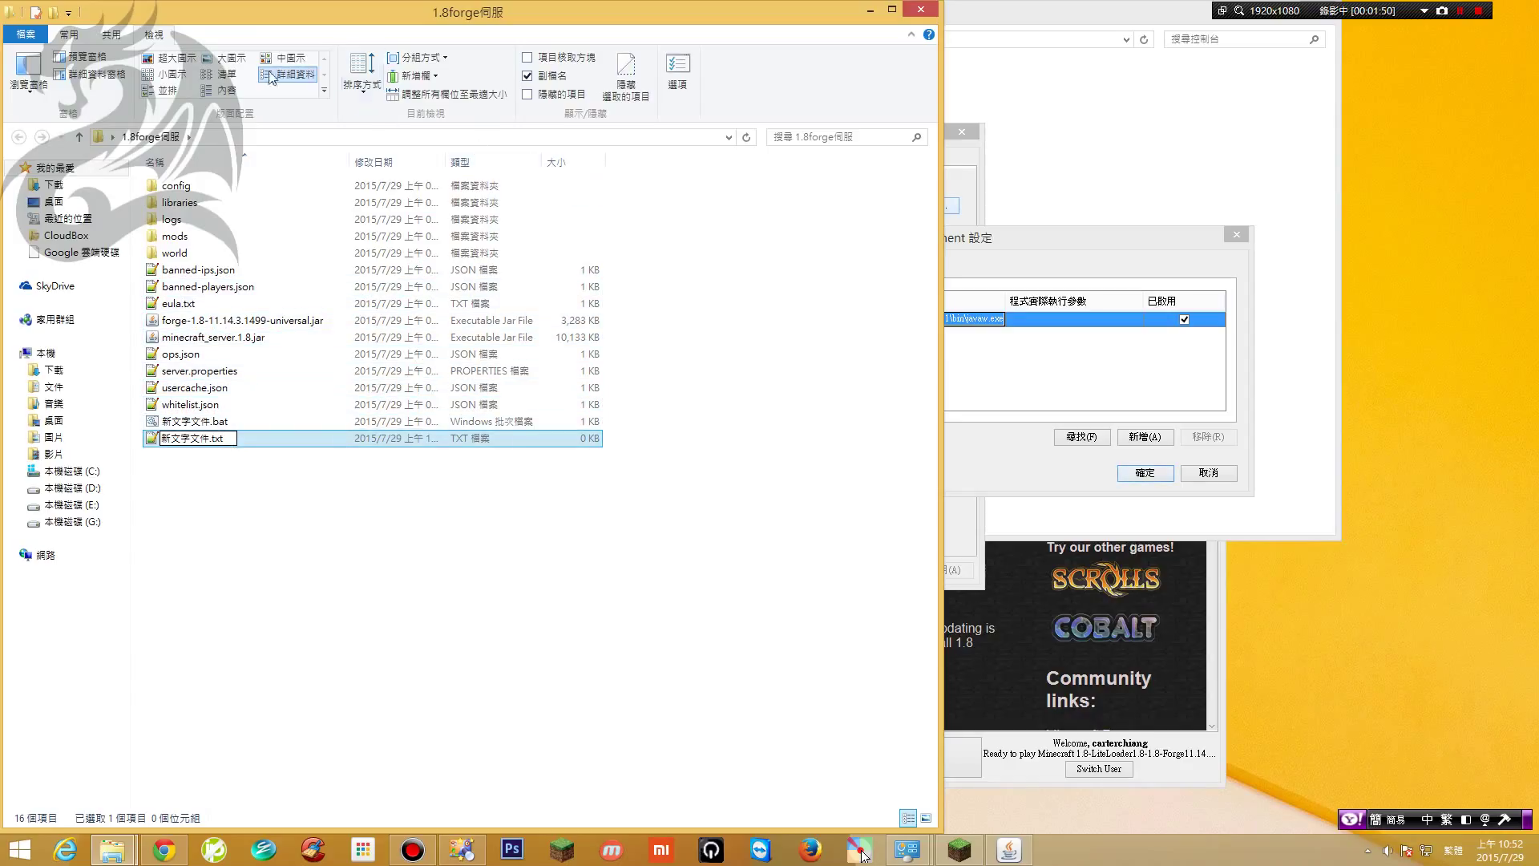
key(Return)
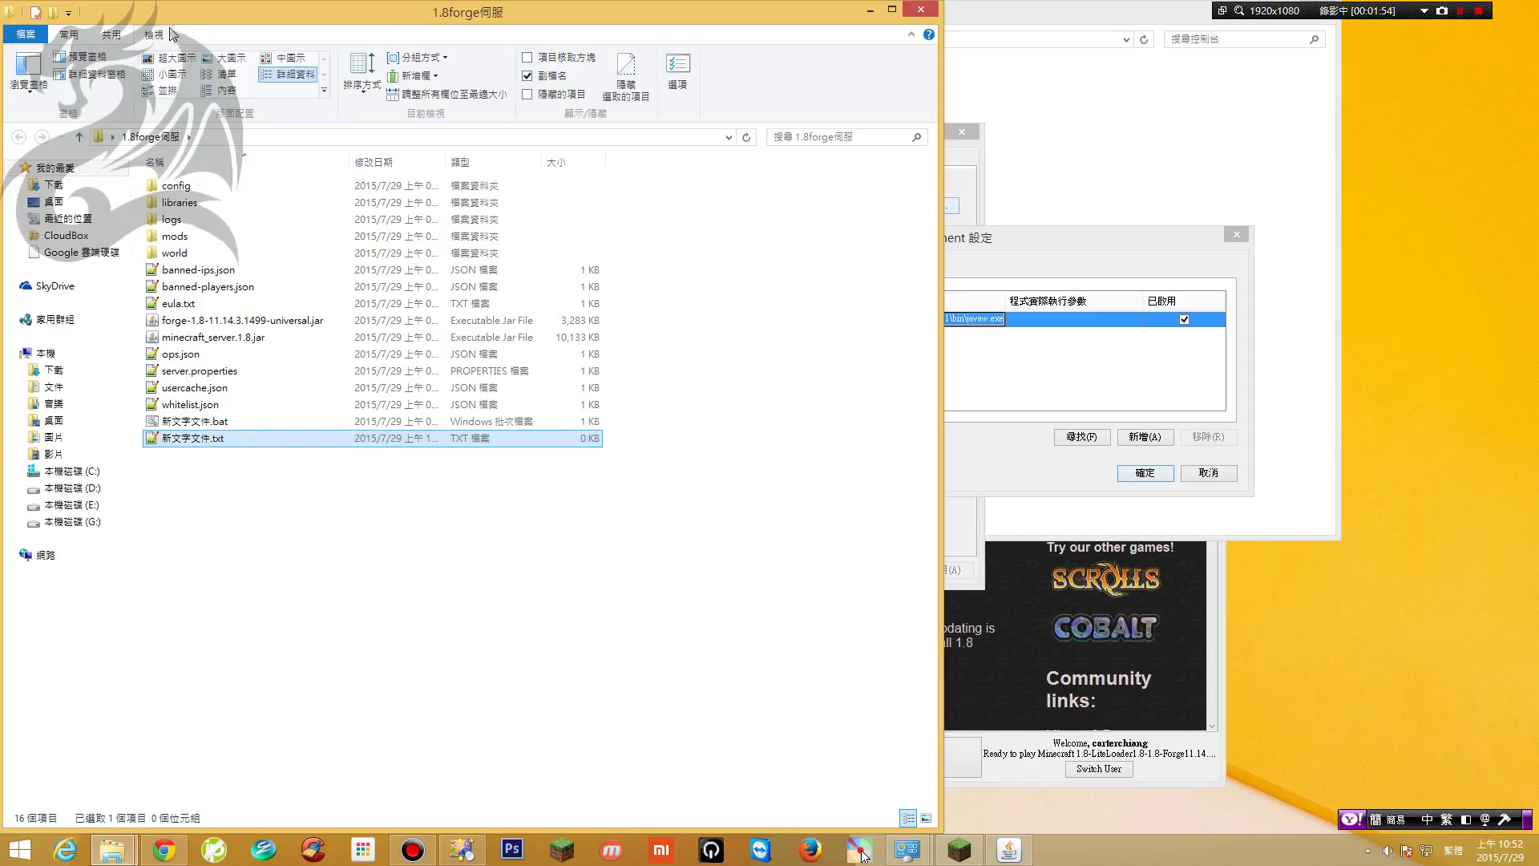
click(195, 31)
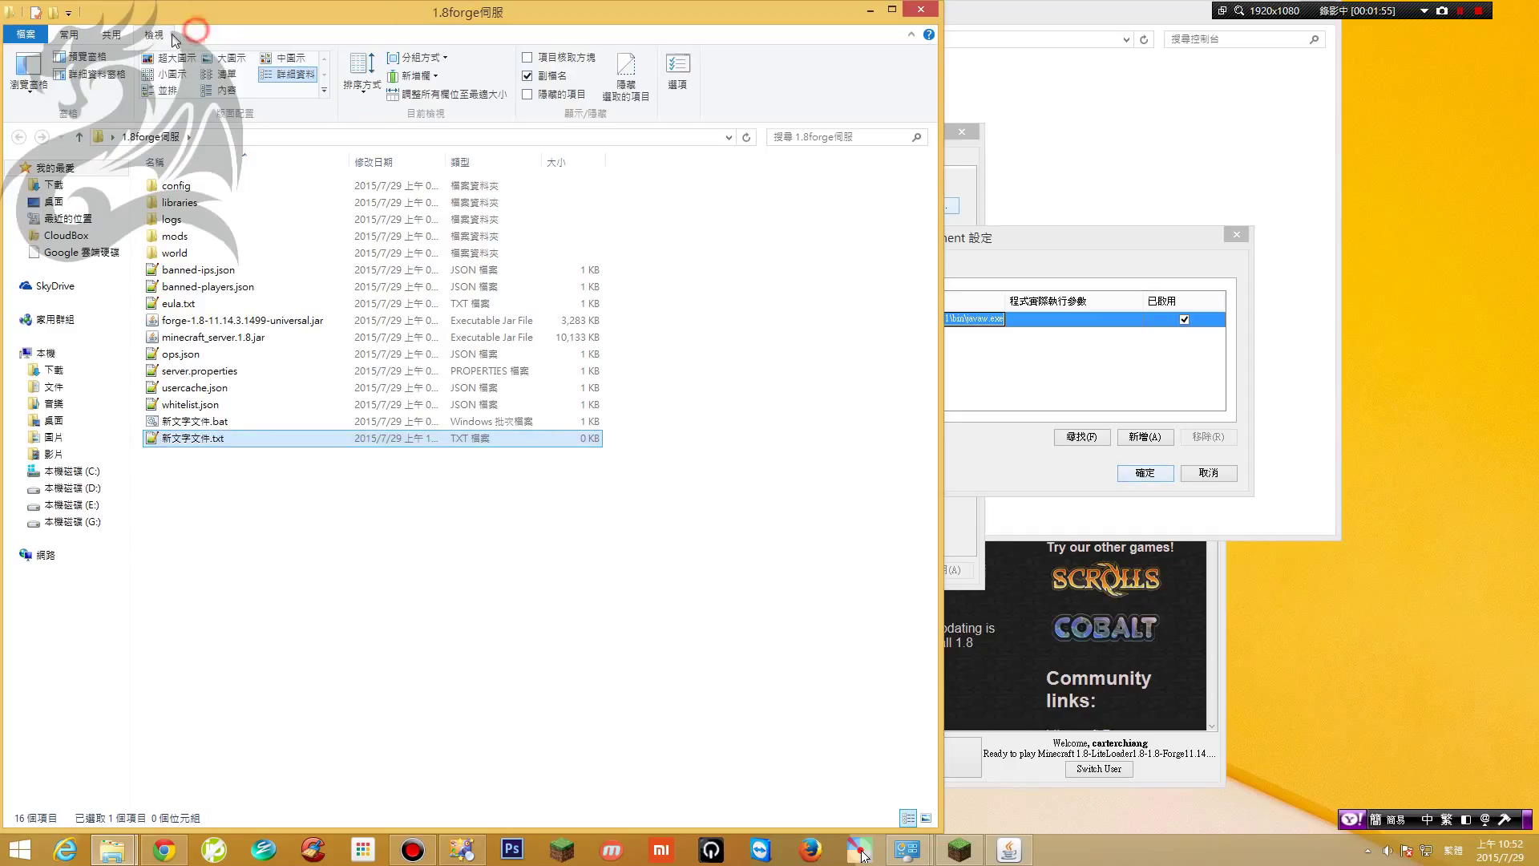
click(541, 78)
click(529, 78)
click(218, 440)
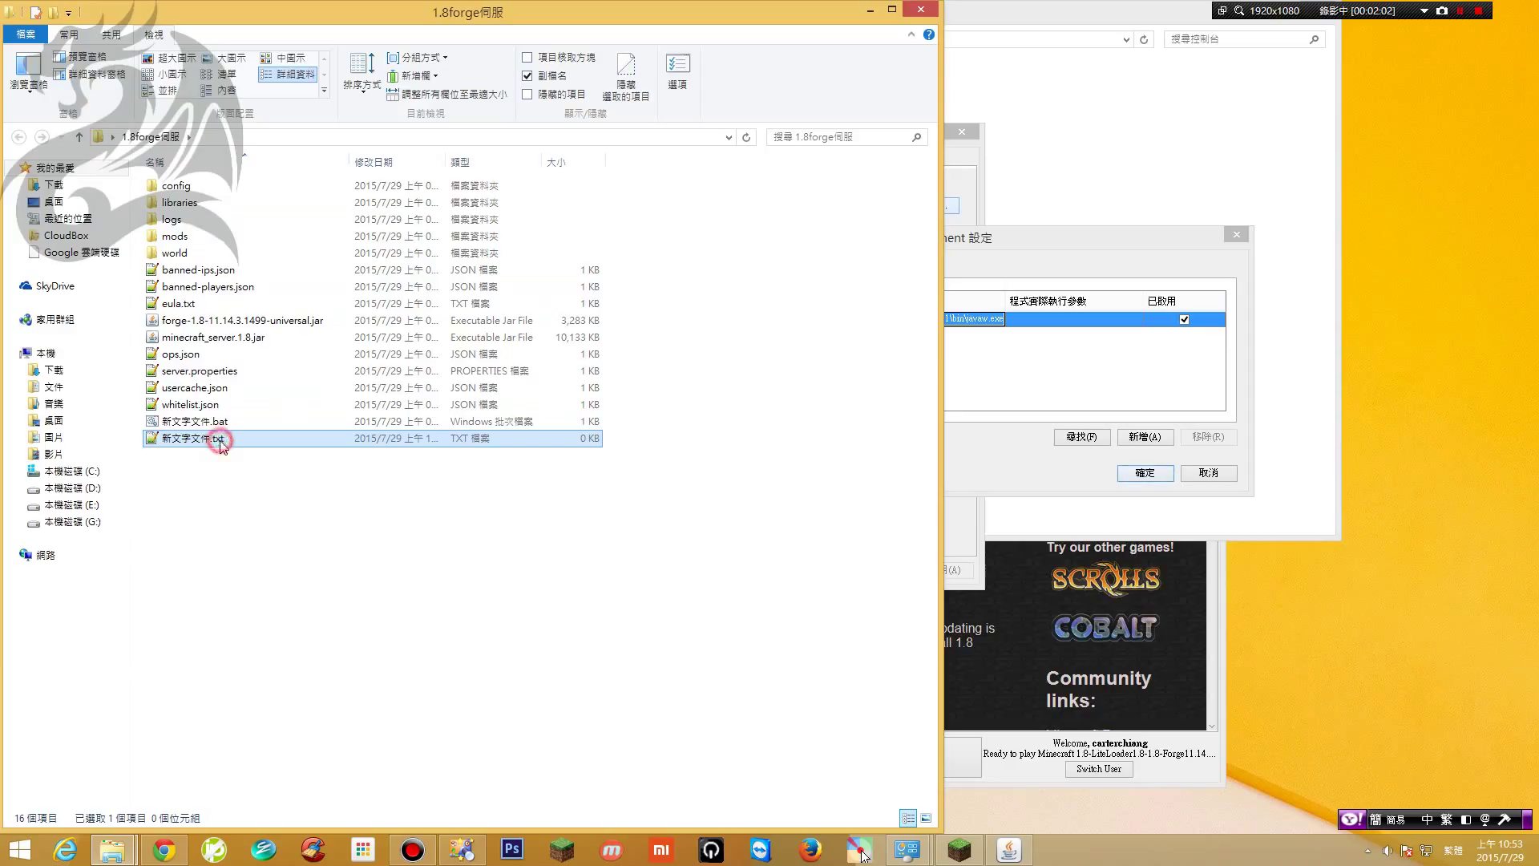
double_click(216, 438)
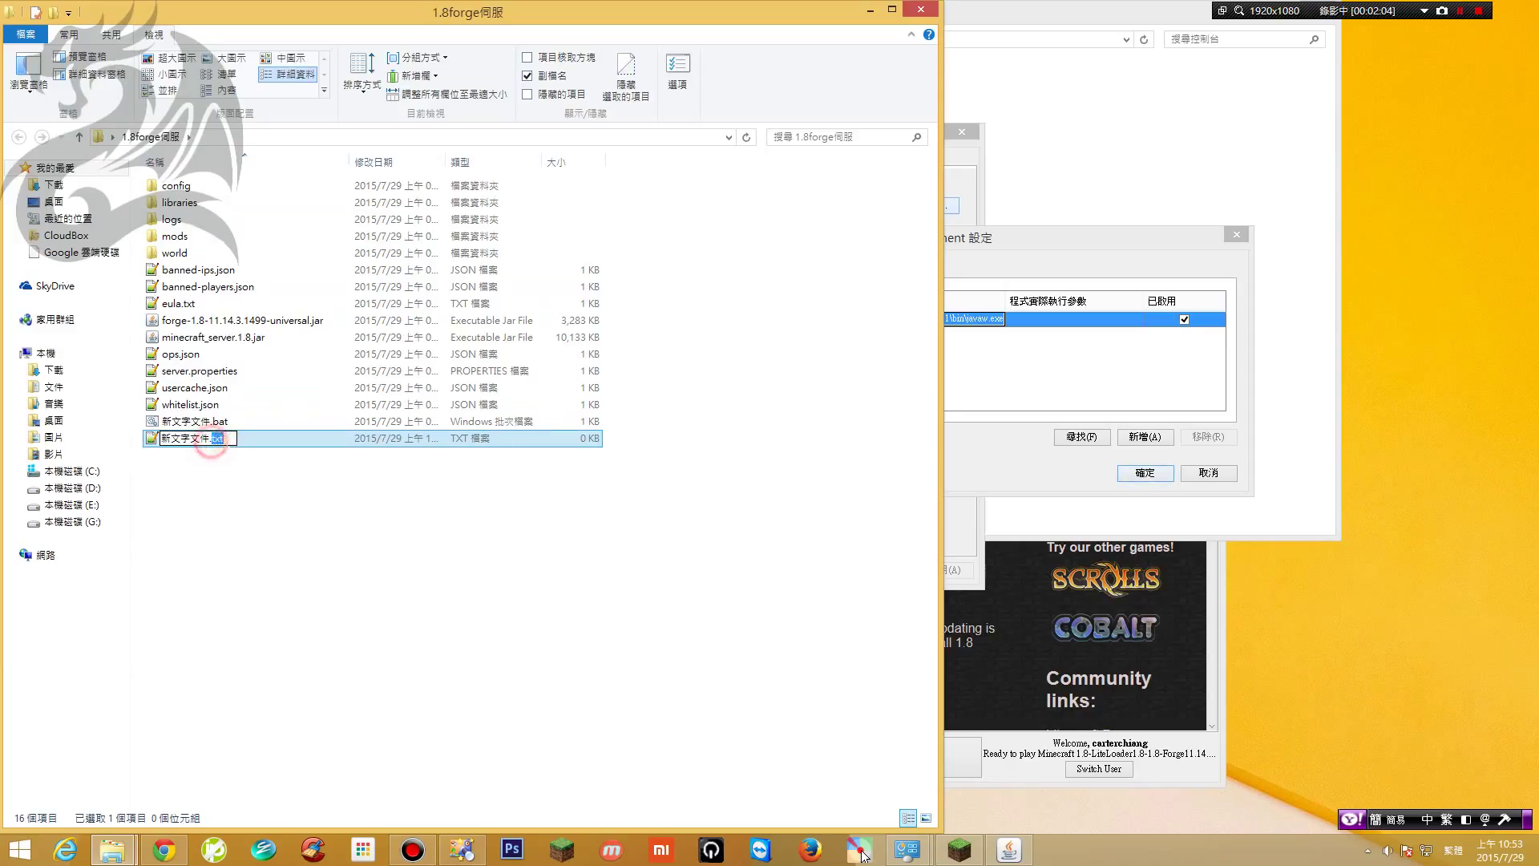
click(213, 458)
Open the new empty text document in Notepad++
click(213, 440)
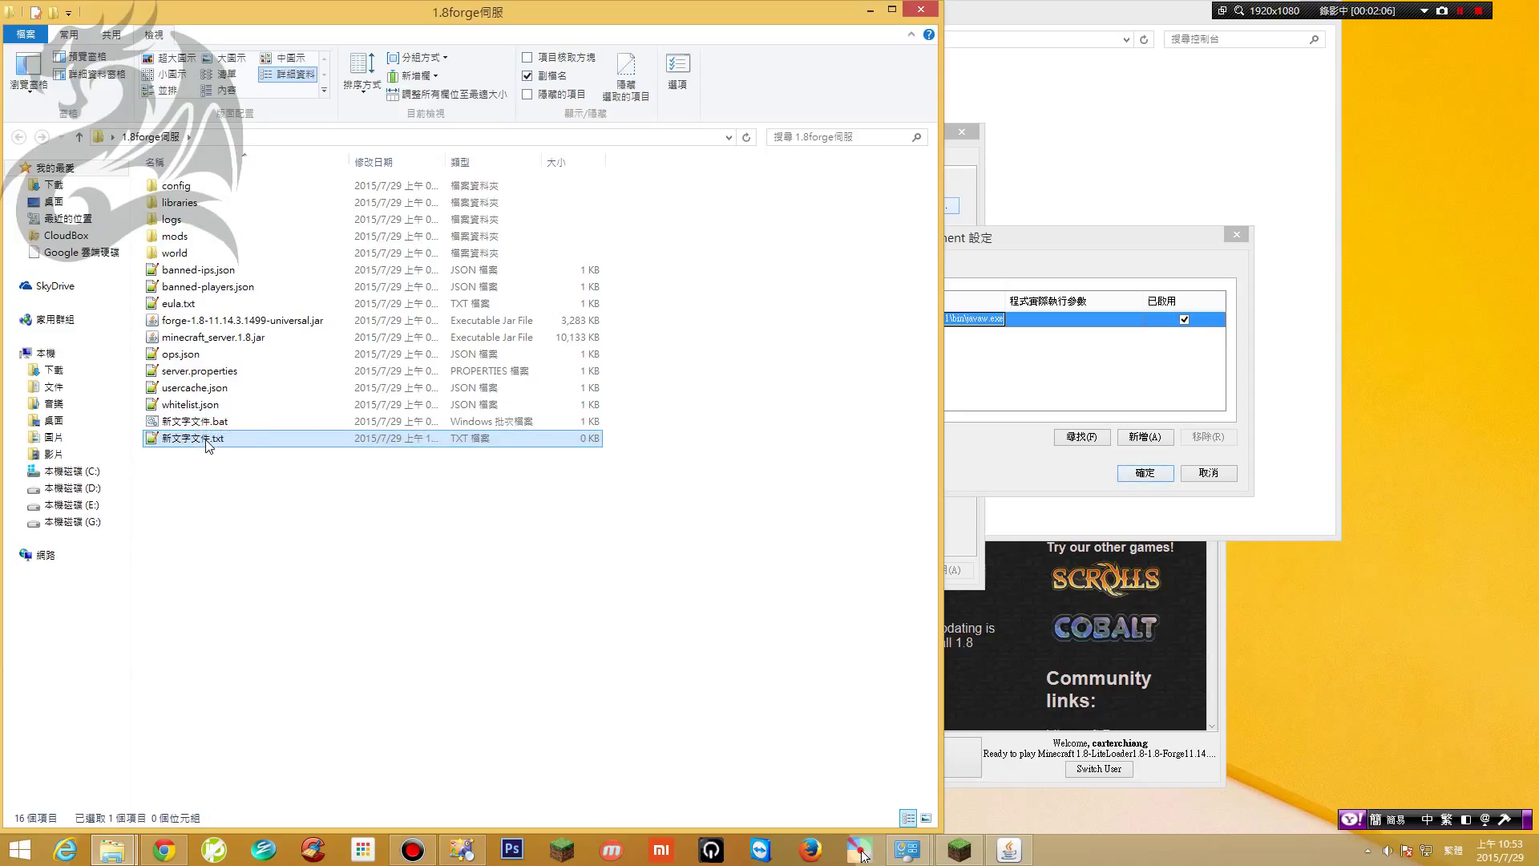
double_click(206, 440)
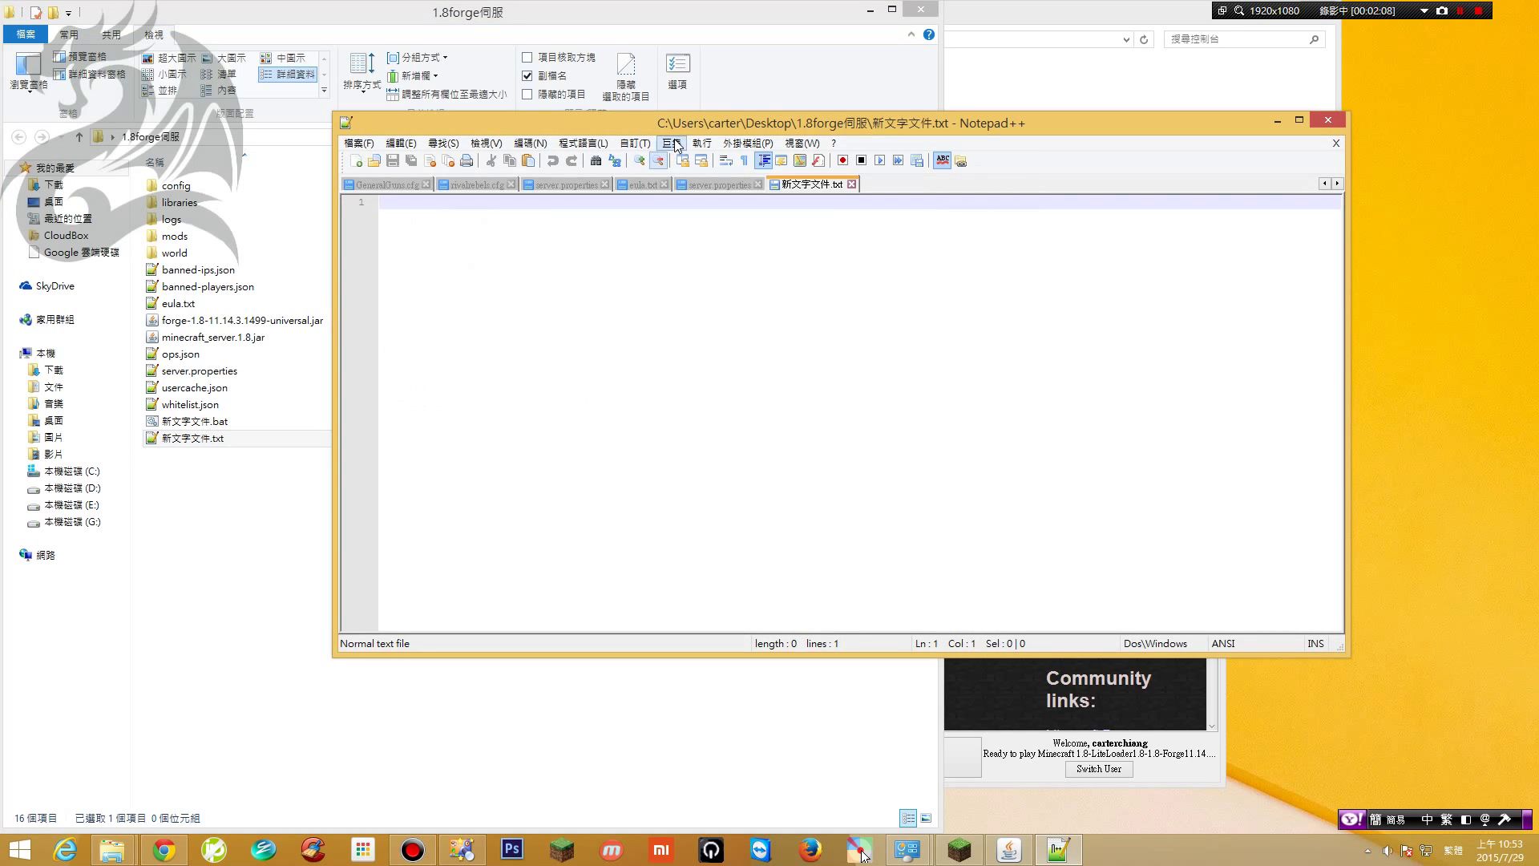
Check the properties of 新文字文件.txt and the available programs for opening .txt files, leaving the properties without changes
drag(697, 128, 687, 85)
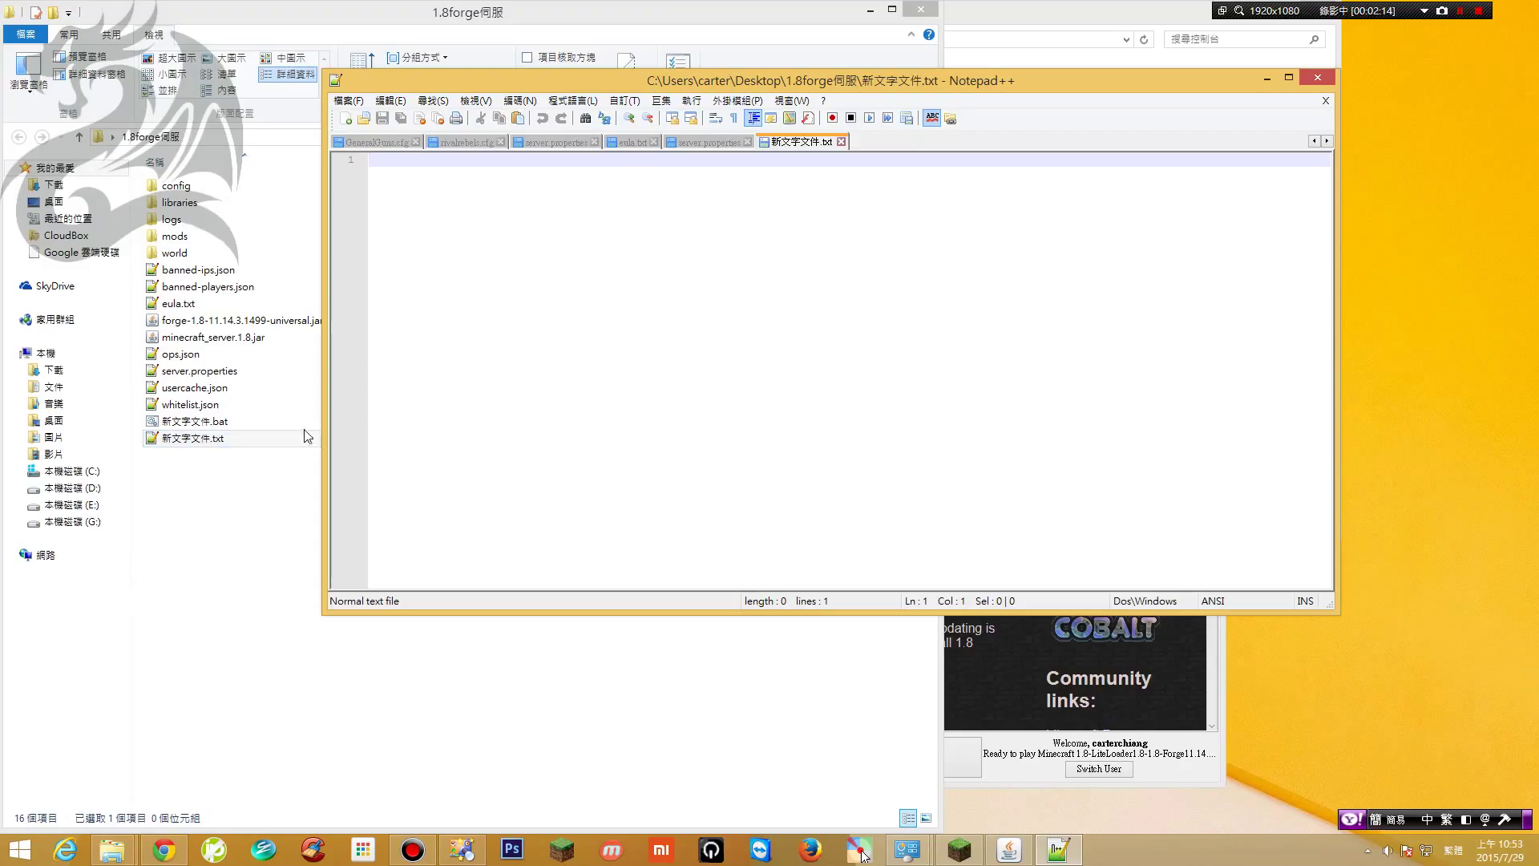
right_click(249, 440)
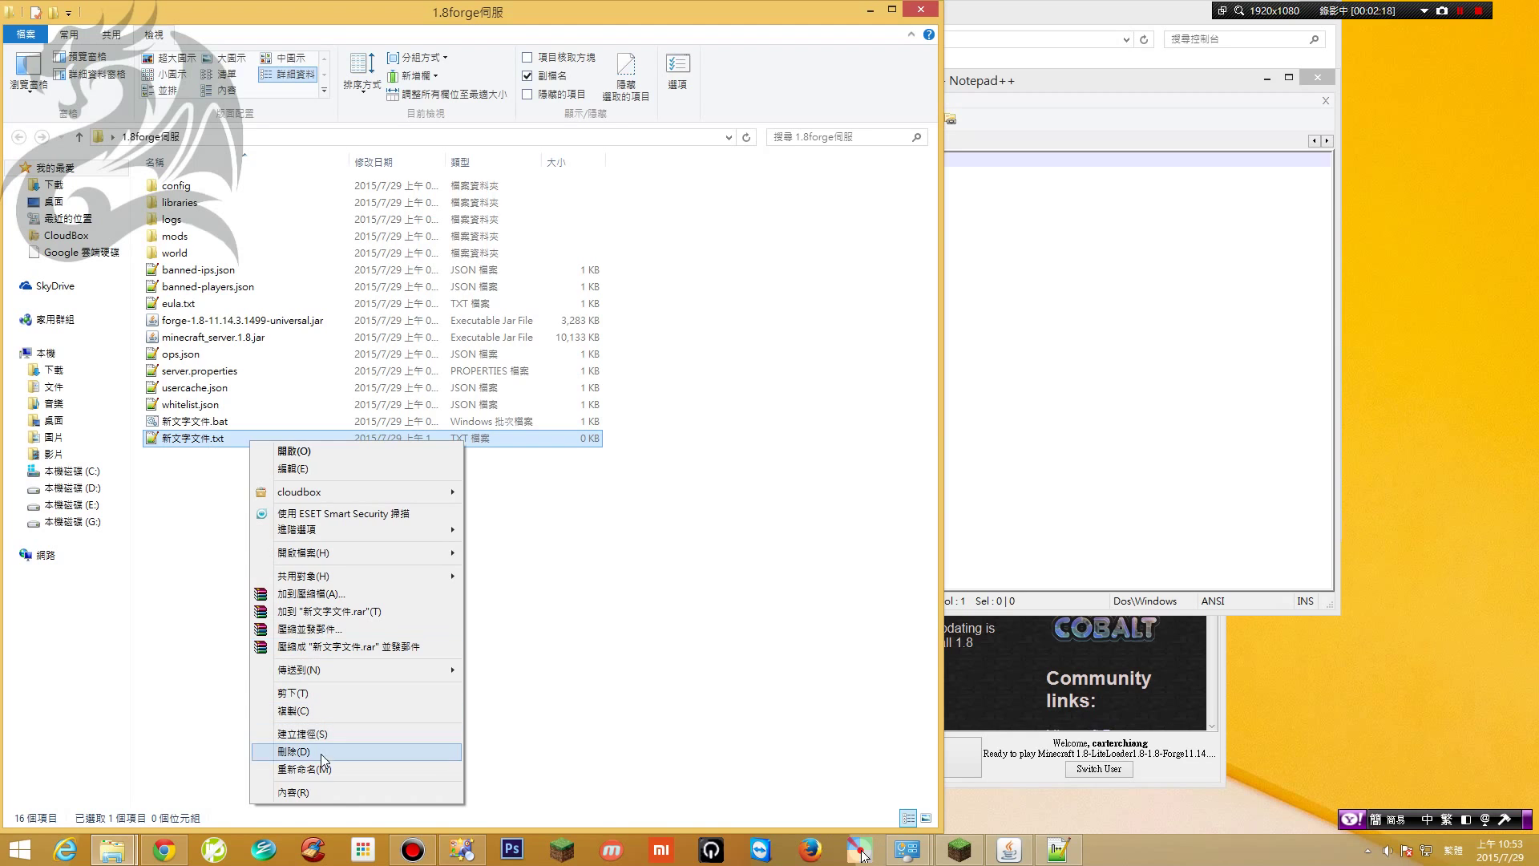
click(317, 792)
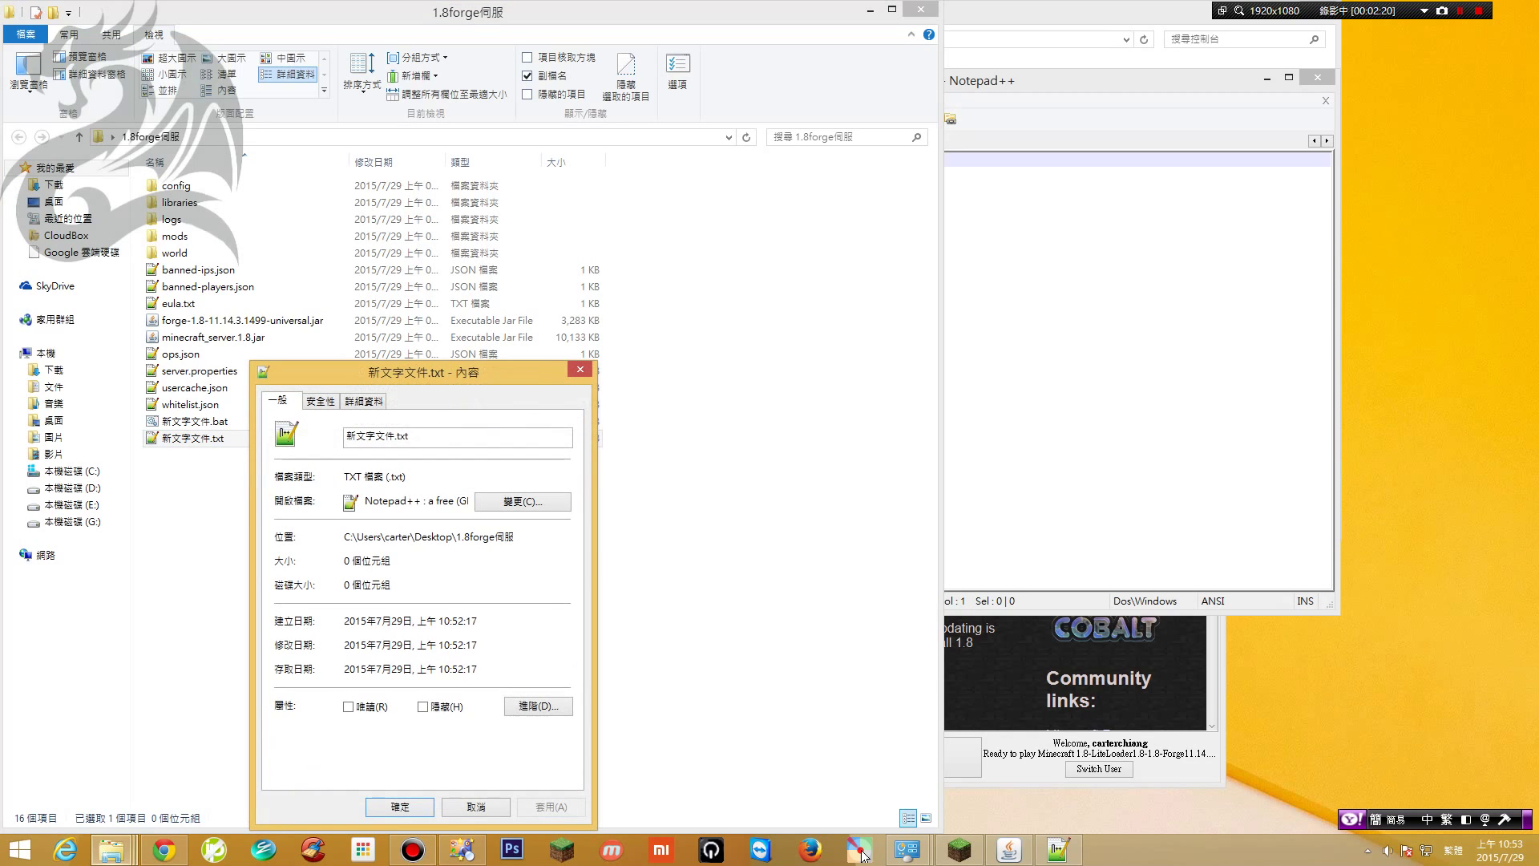
click(532, 503)
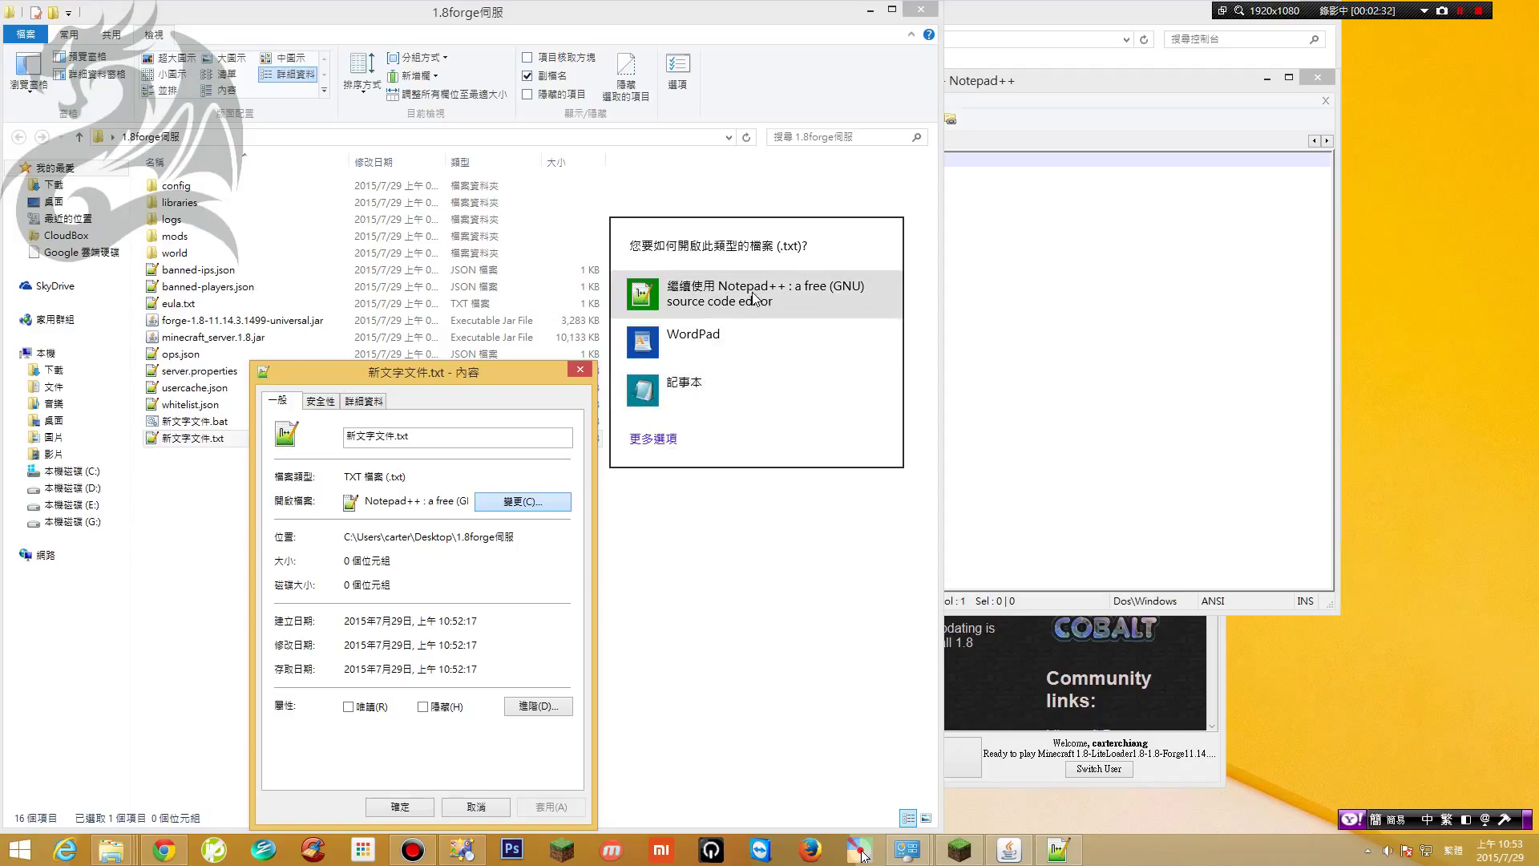
click(421, 816)
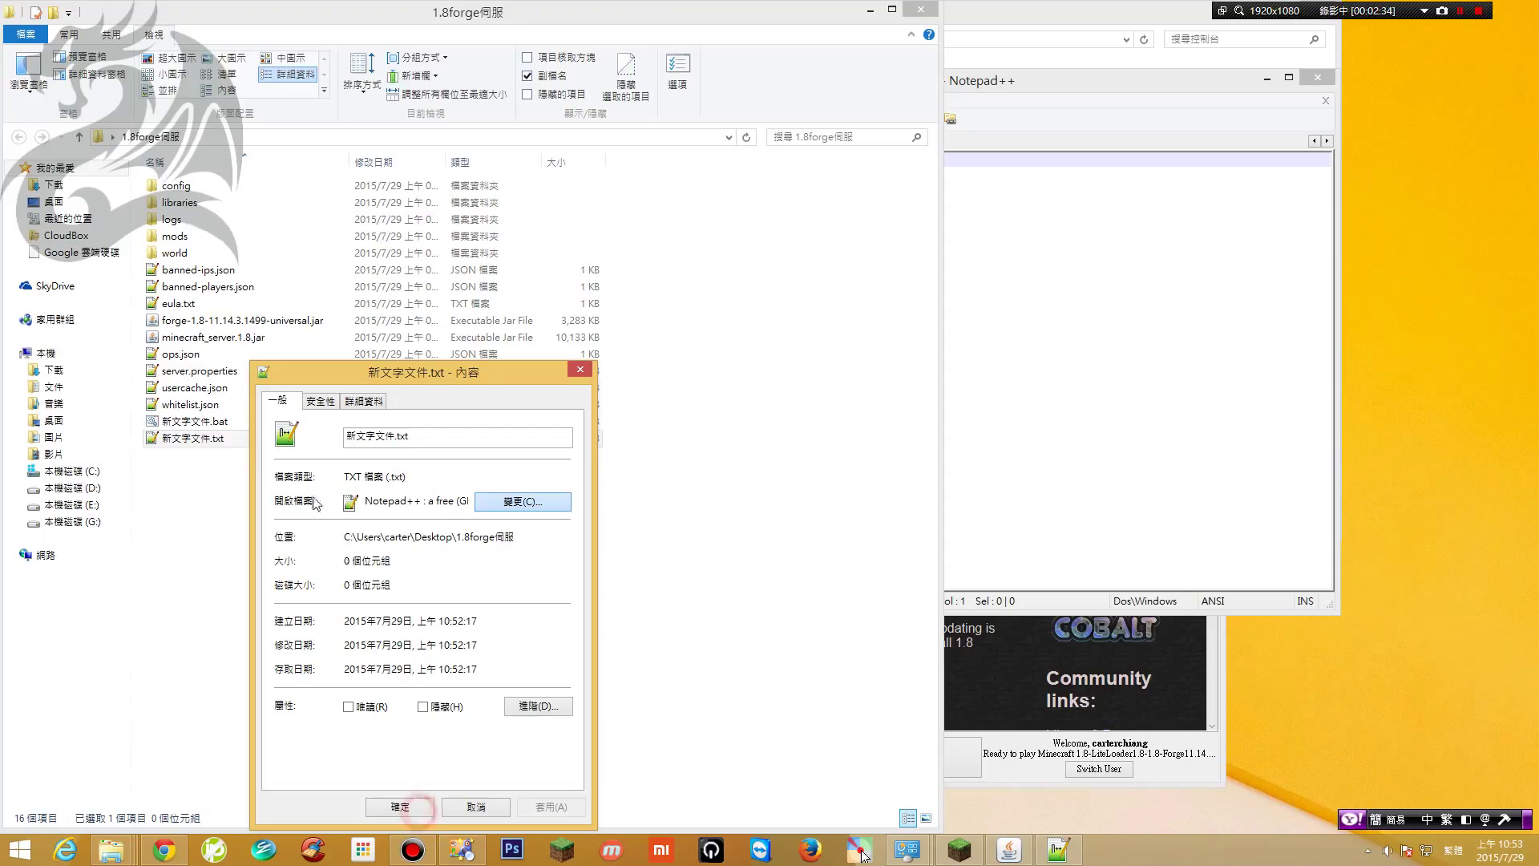
click(496, 806)
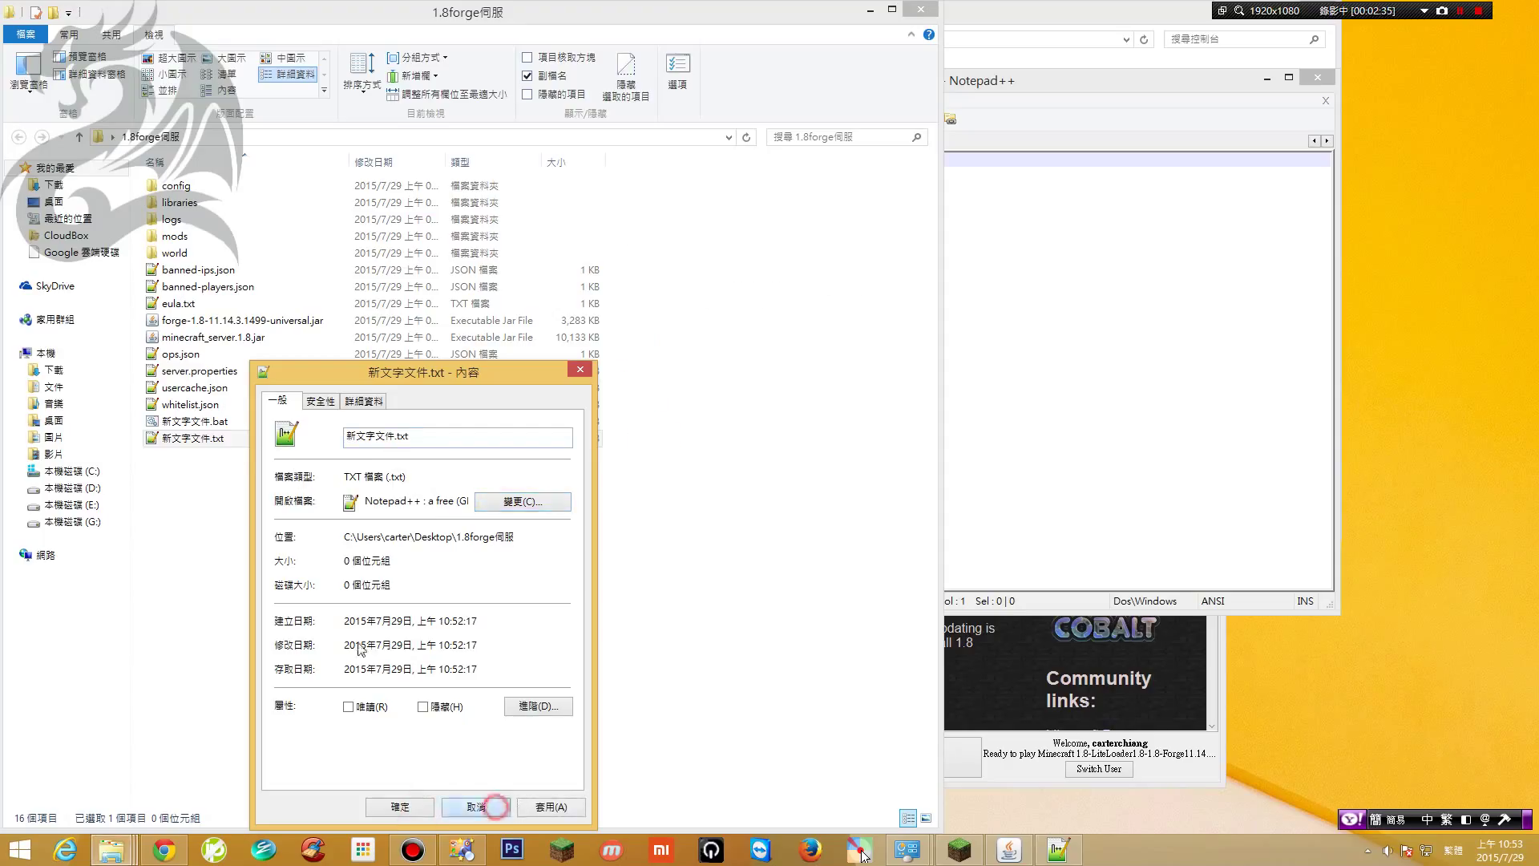
Reopen the empty 新文字文件.txt in Notepad++ and move its window clear of the file names in the folder
double_click(237, 437)
drag(763, 67, 823, 108)
click(753, 225)
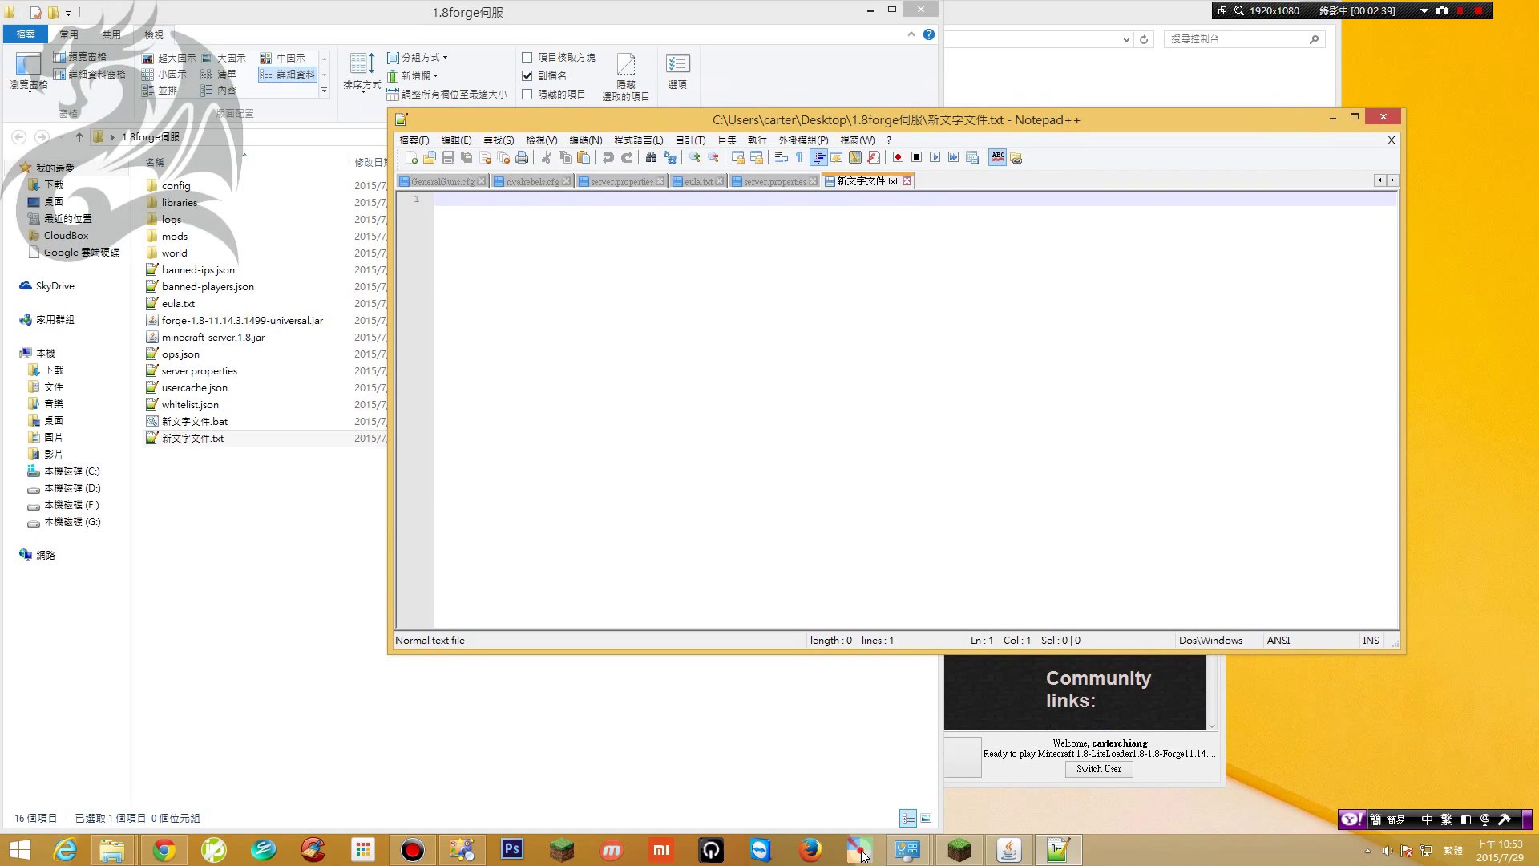
Open 新文字文件.bat for editing and copy its entire script into the empty 新文字文件.txt in Notepad++
right_click(232, 425)
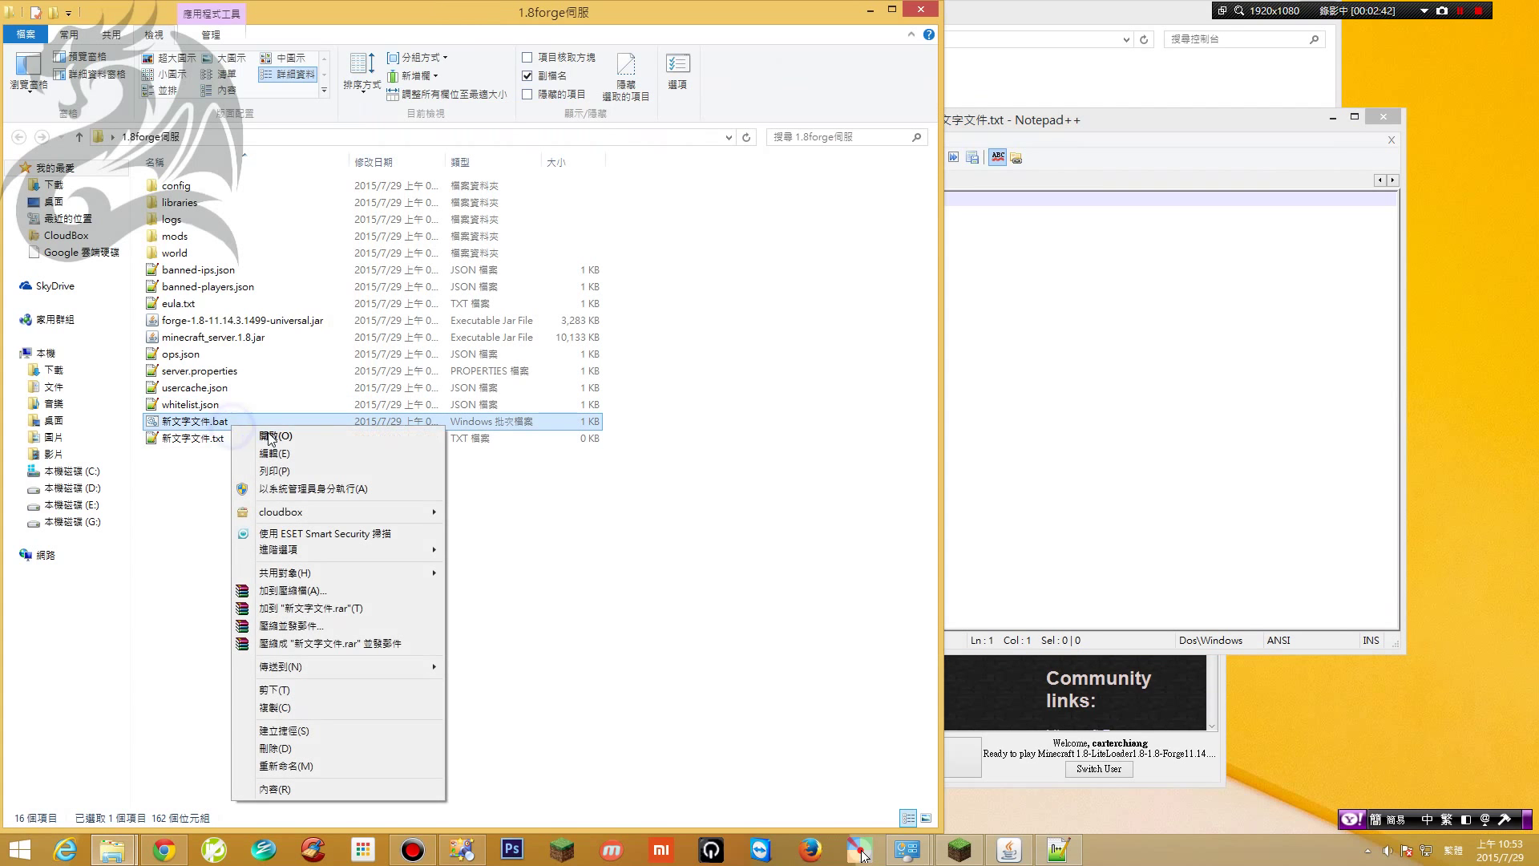
click(275, 454)
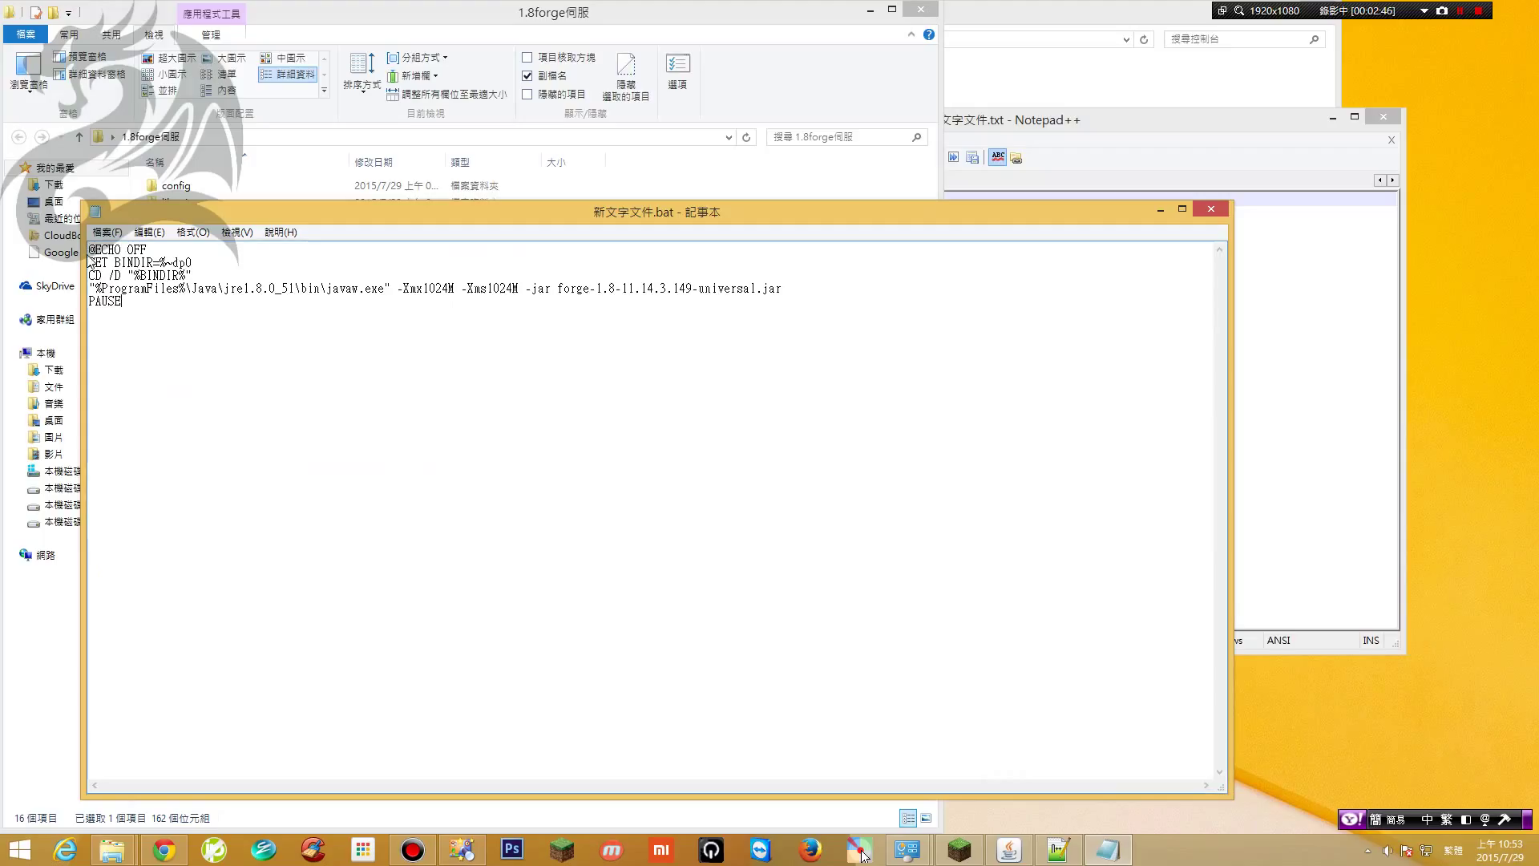
key(ctrl+a)
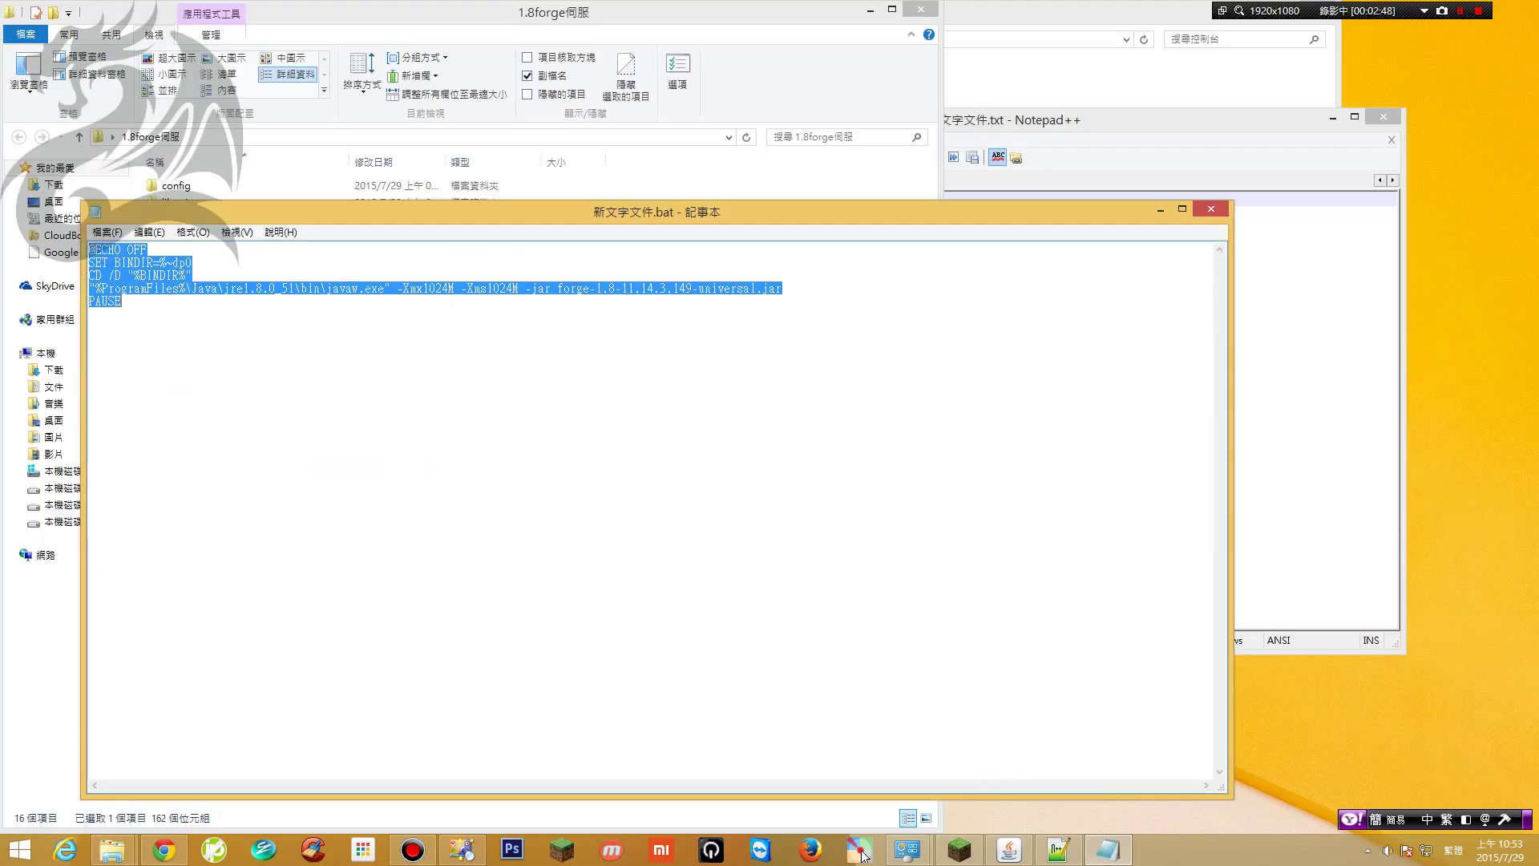
right_click(320, 289)
click(384, 333)
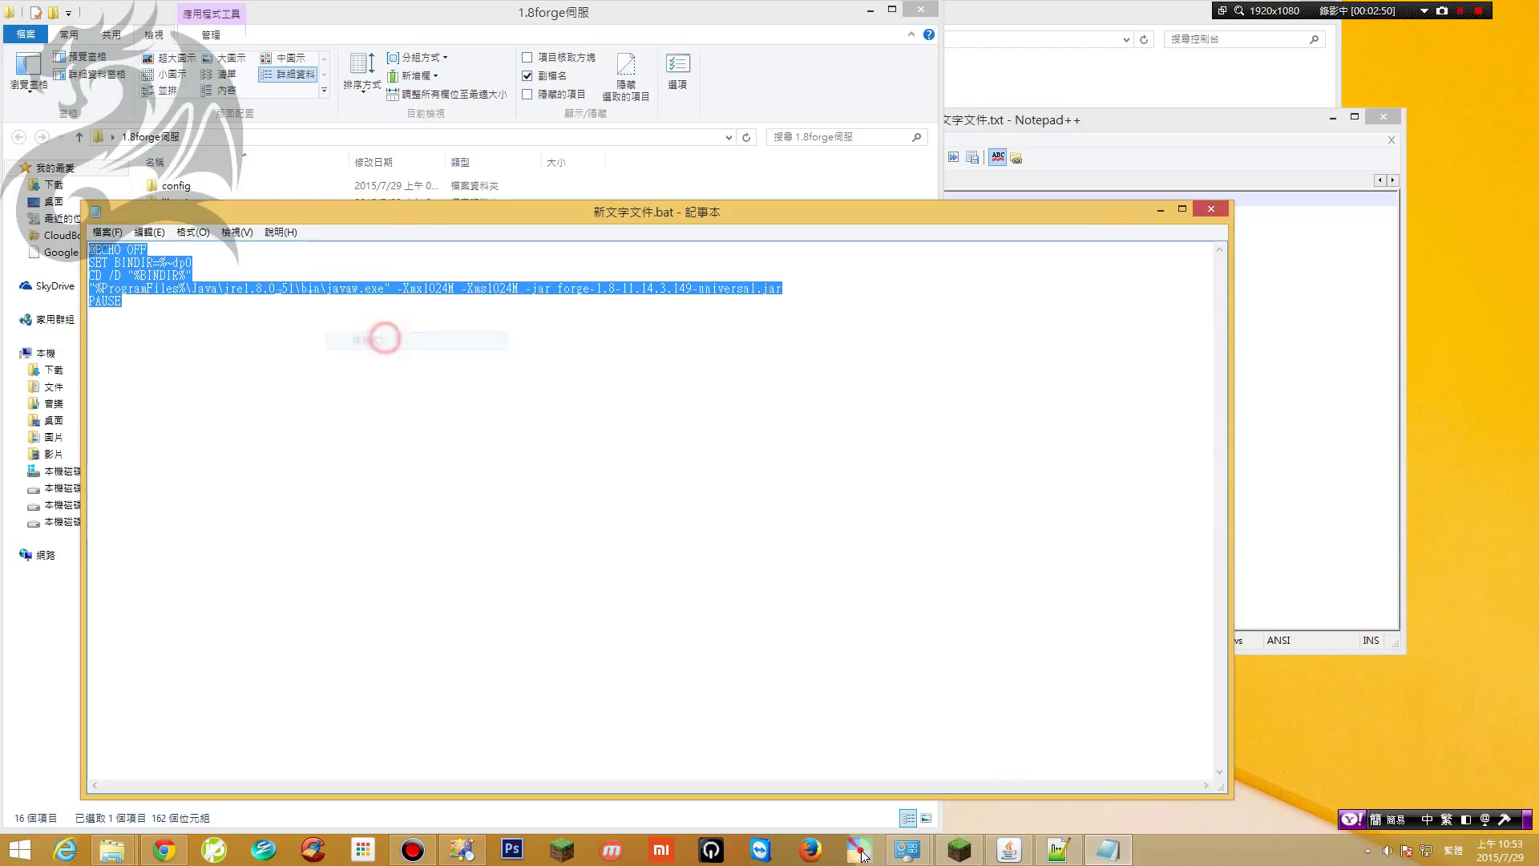
click(1118, 141)
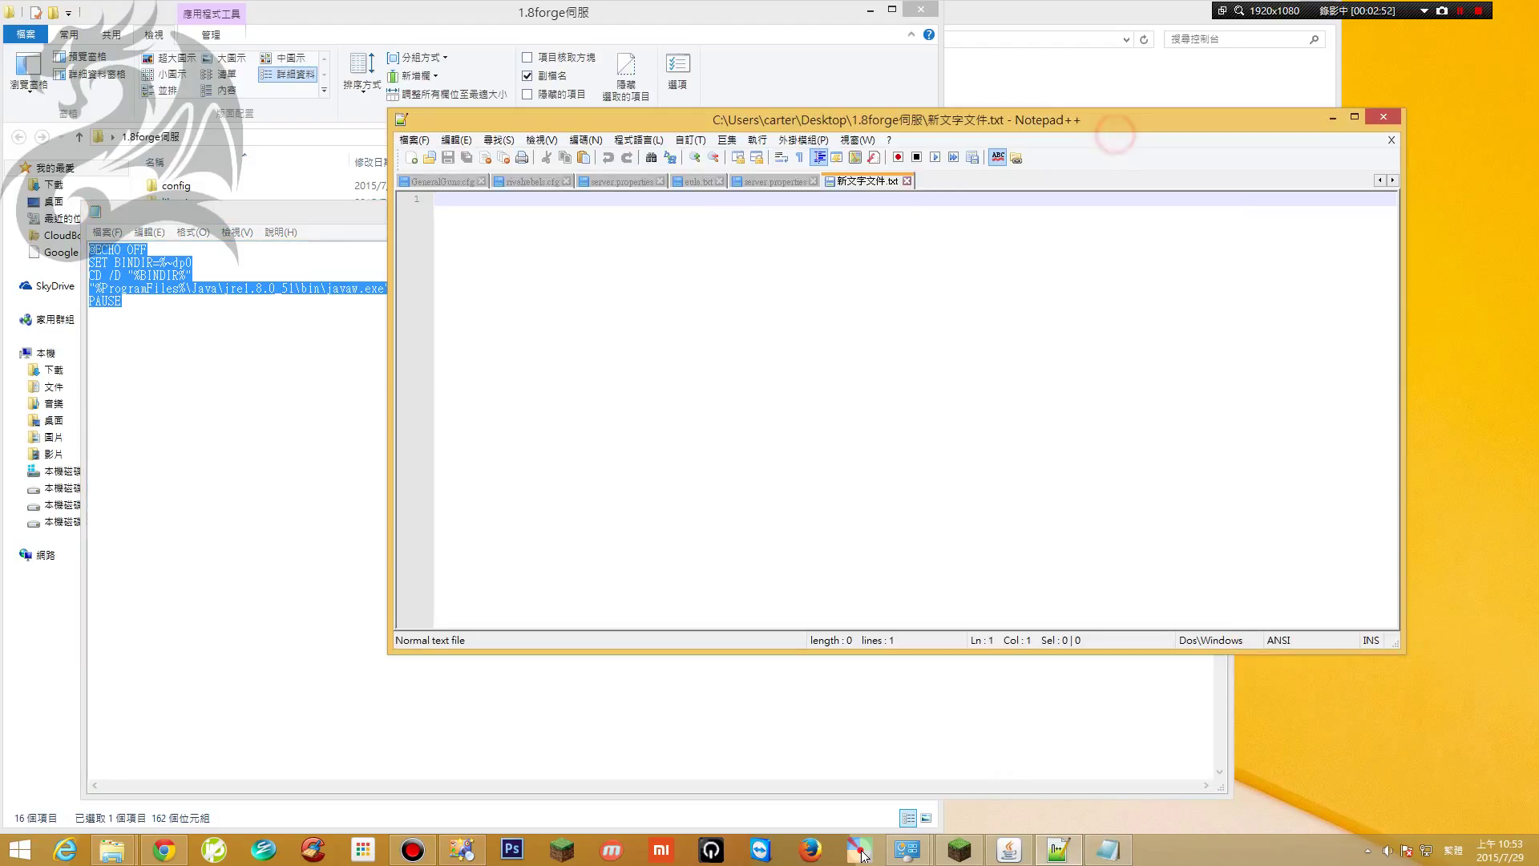
right_click(718, 207)
click(753, 257)
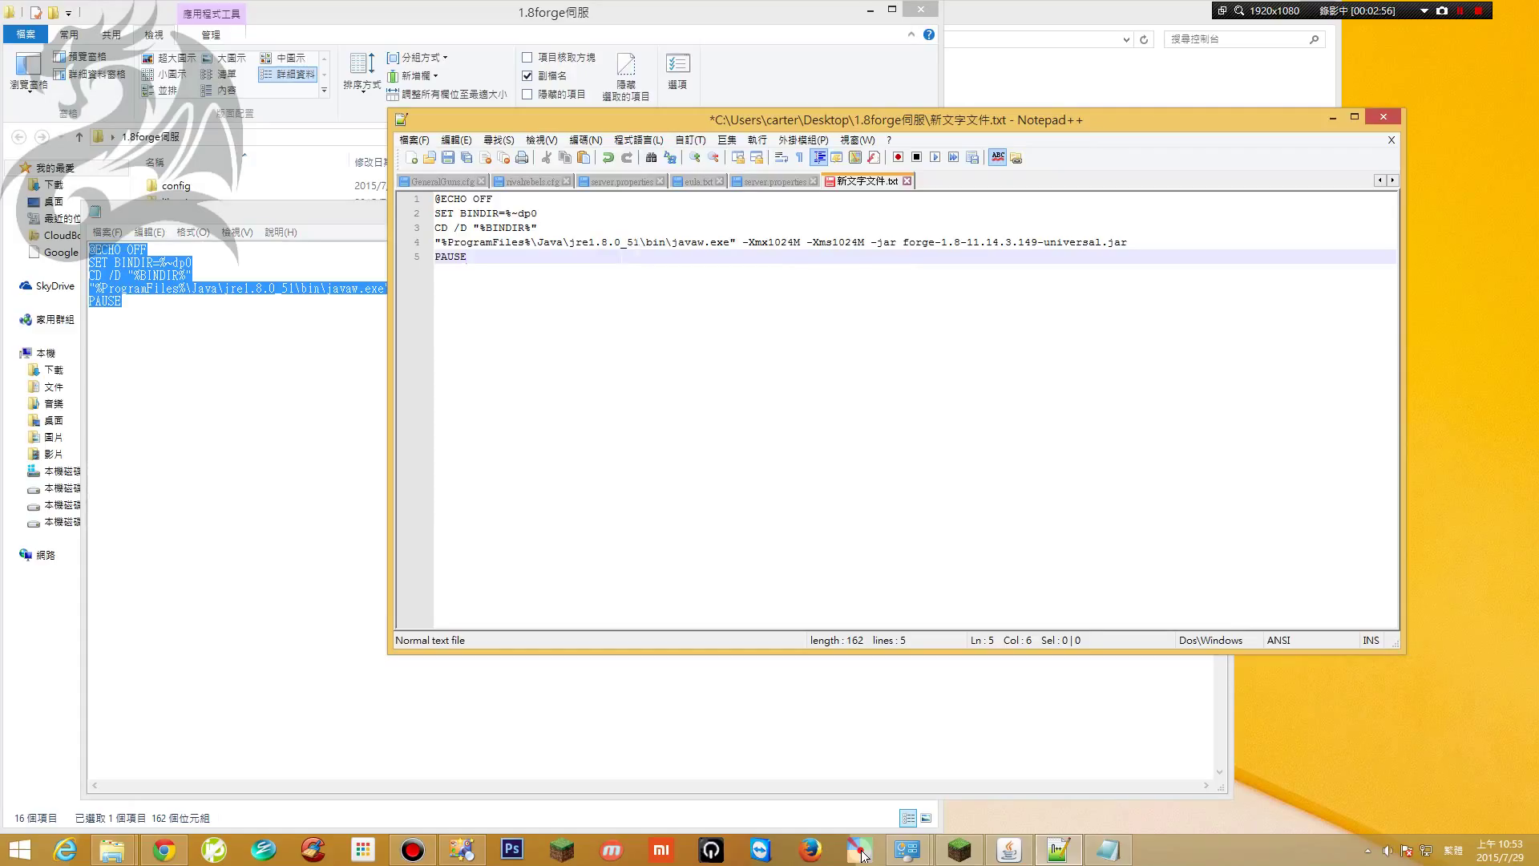
Underline the jre1.8.0_51 folder in the script's Java path in red with the screen pen and end the annotation
click(641, 242)
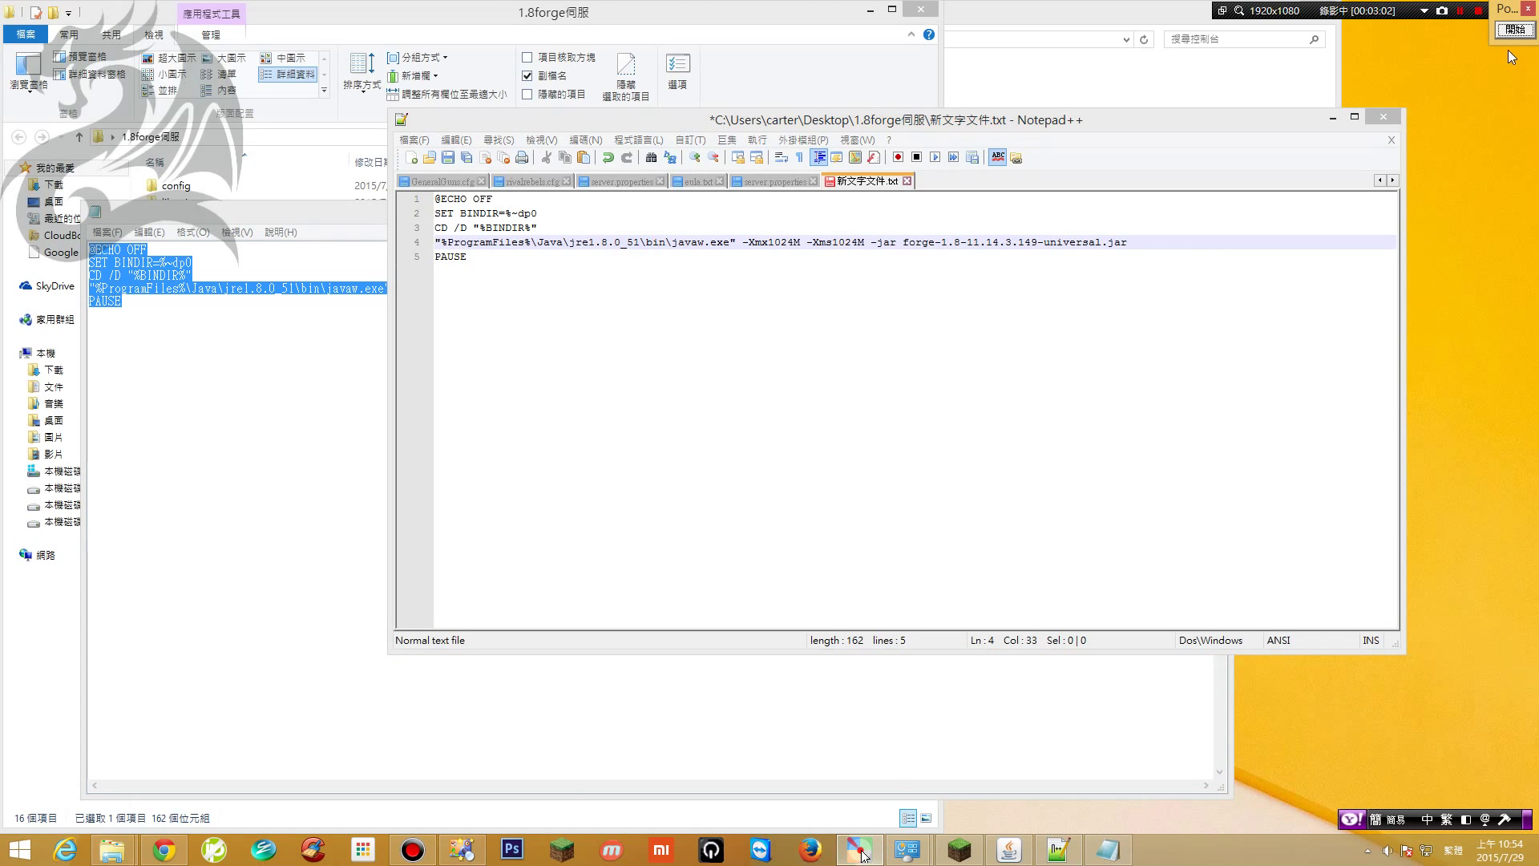
click(1506, 36)
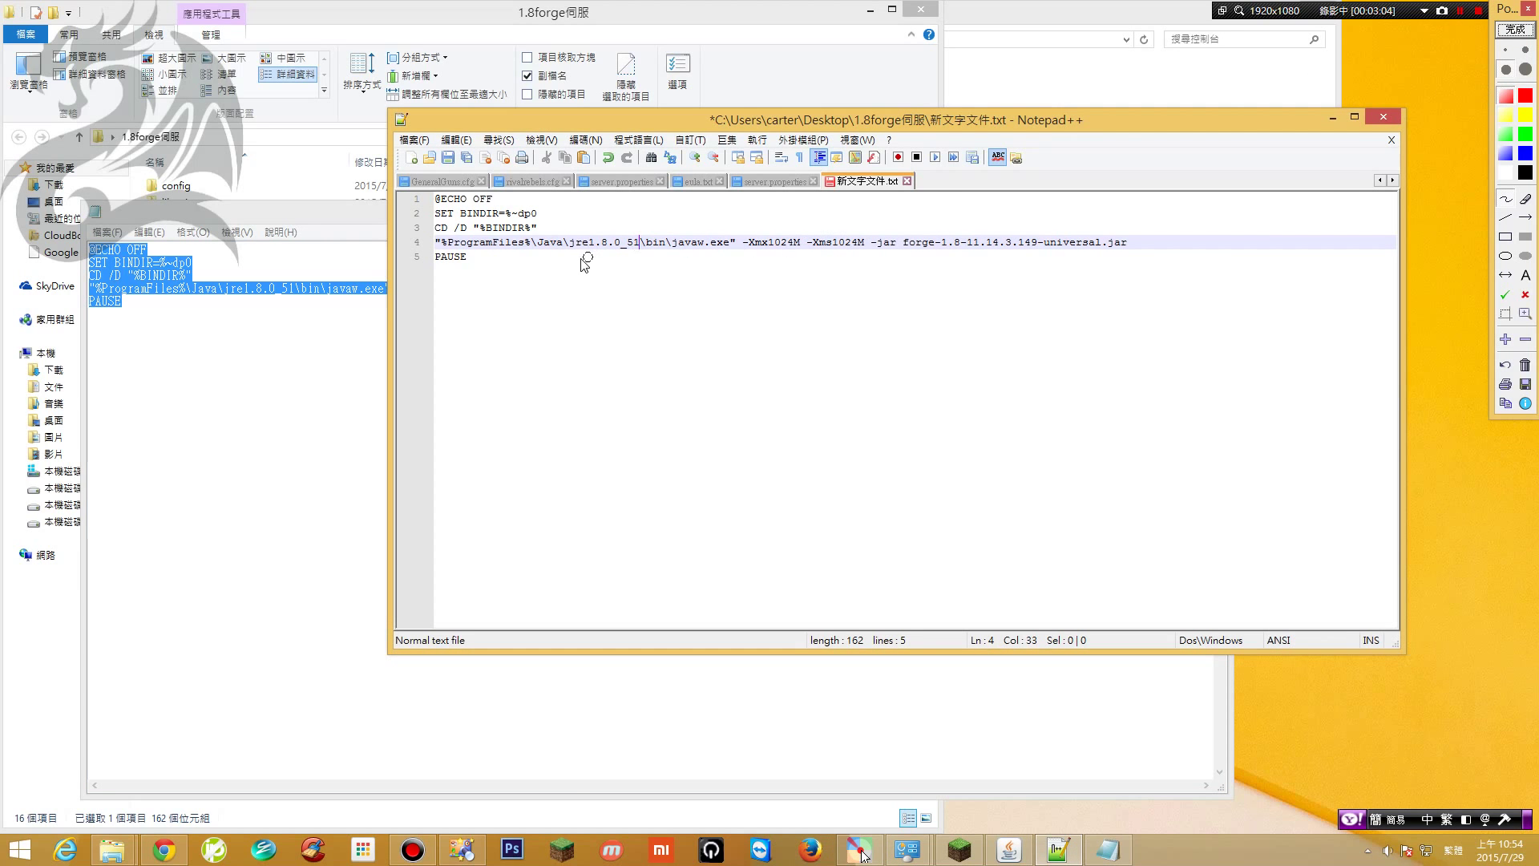
drag(565, 255, 646, 258)
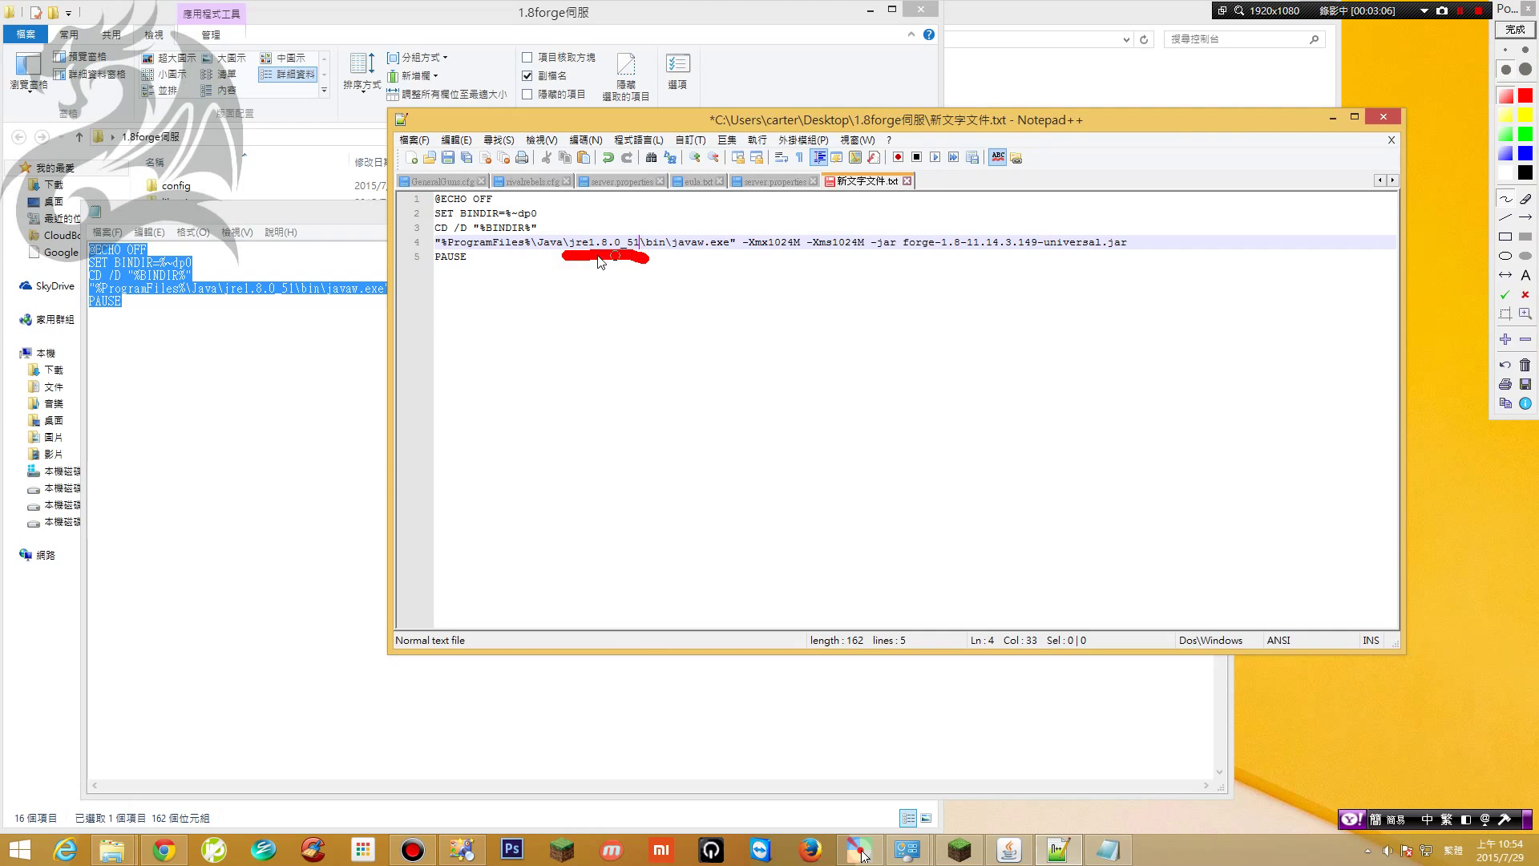
click(1514, 30)
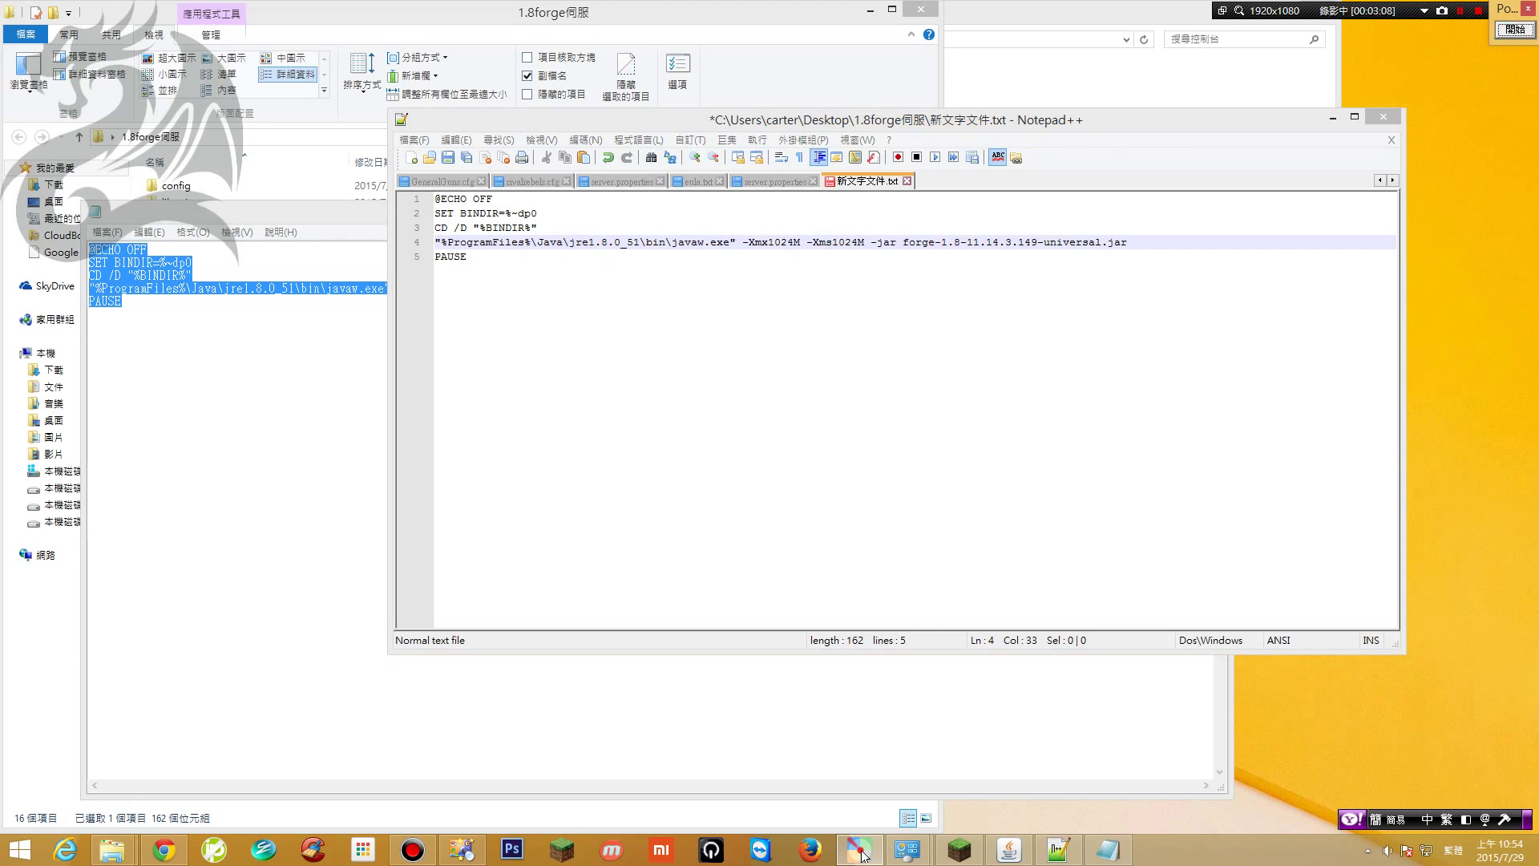
Replace the jre1.8.0_51 folder in the javaw.exe path on line 4 with jre7
click(638, 242)
key(BackSpace)
key(BackSpace)
key(BackSpace)
key(BackSpace)
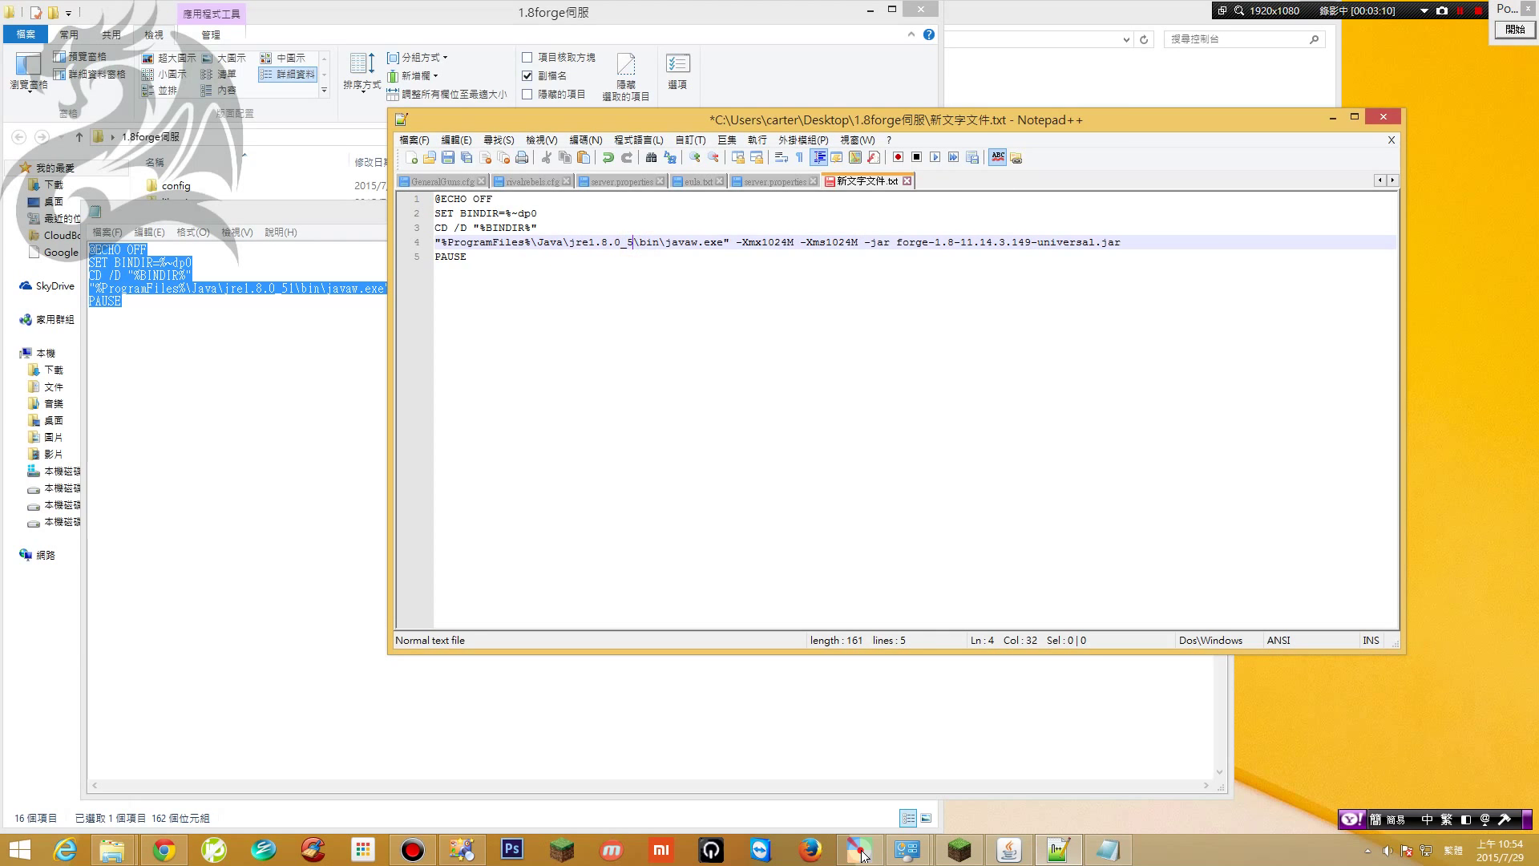
key(BackSpace)
key(BackSpace)
key(BackSpace)
key(BackSpace)
key(BackSpace)
key(BackSpace)
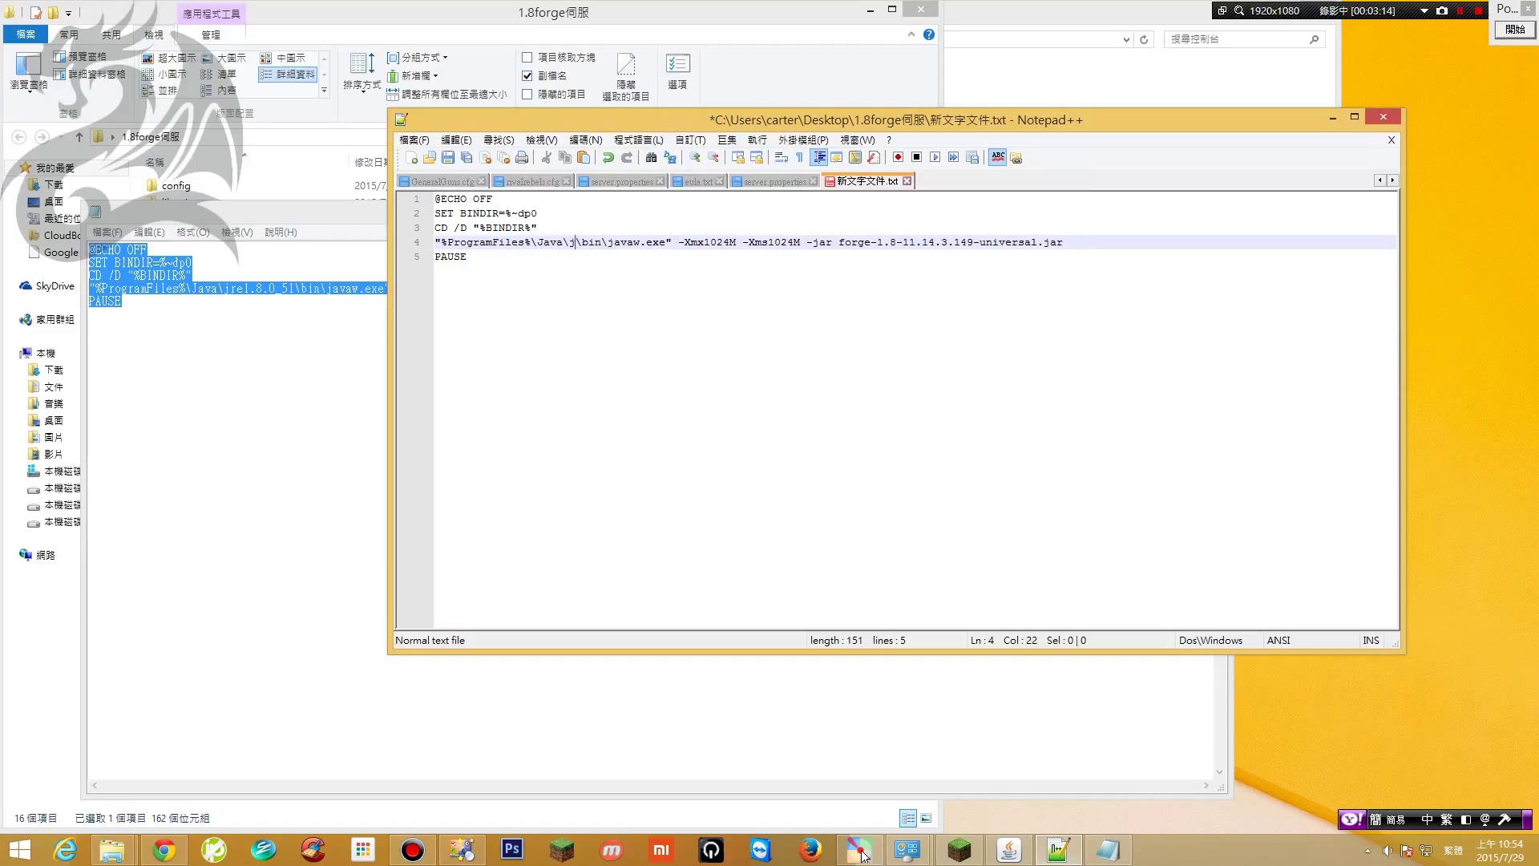
key(BackSpace)
text(7)
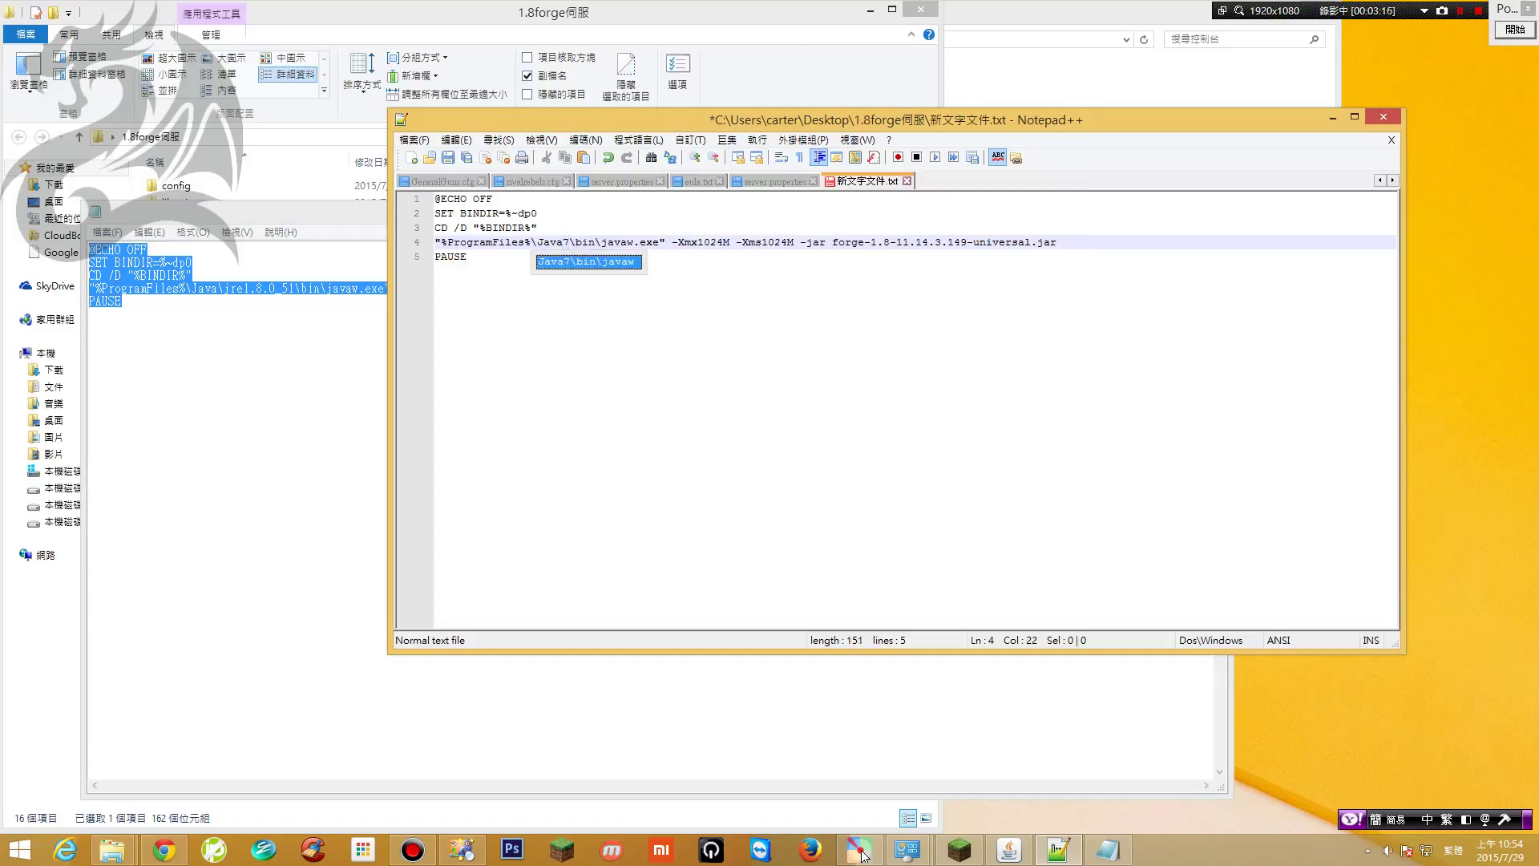
key(BackSpace)
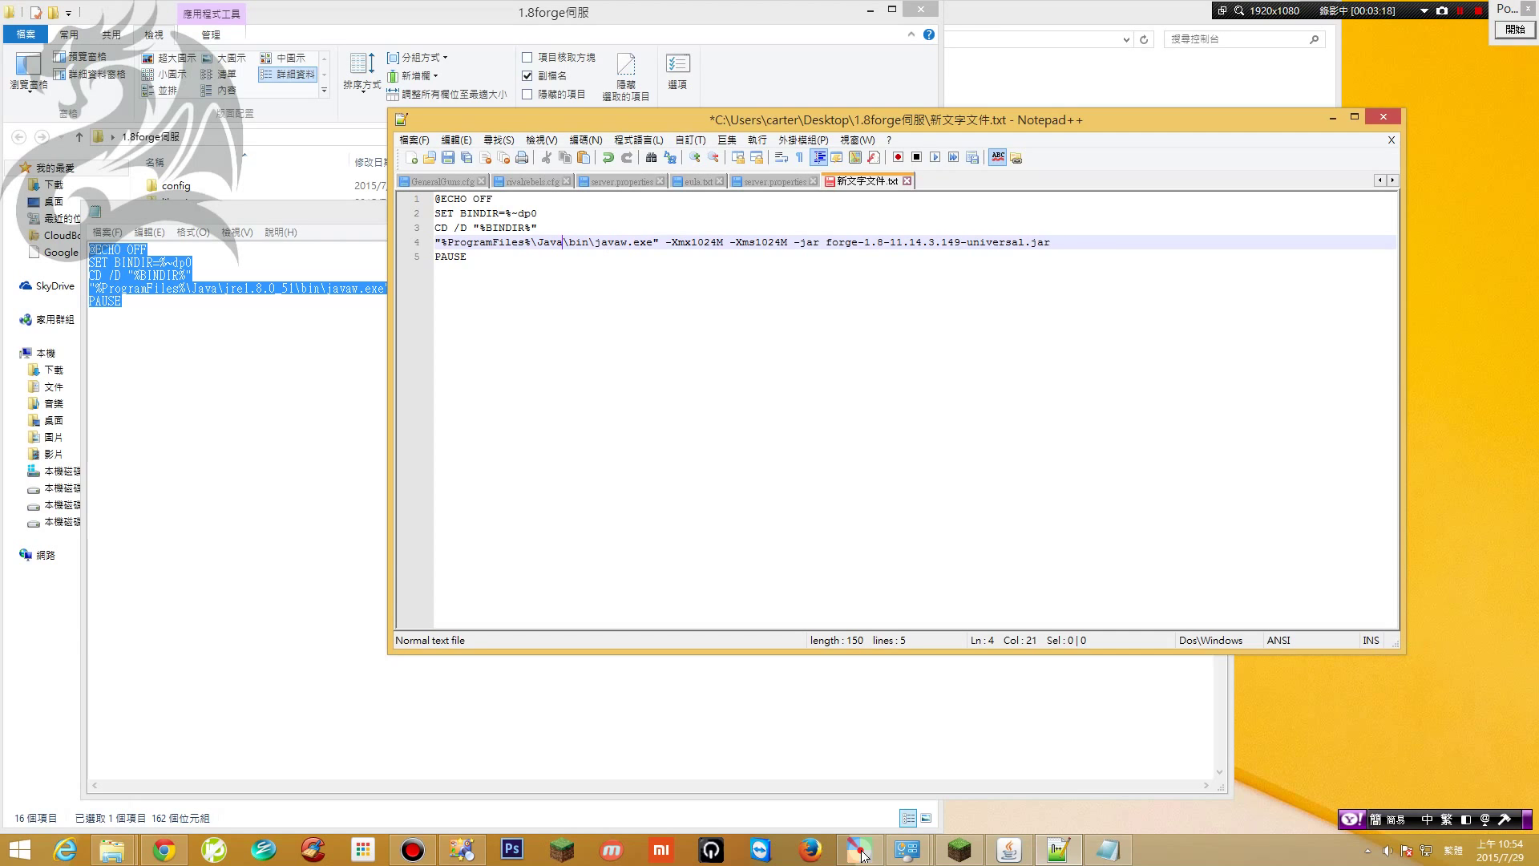
text(＼)
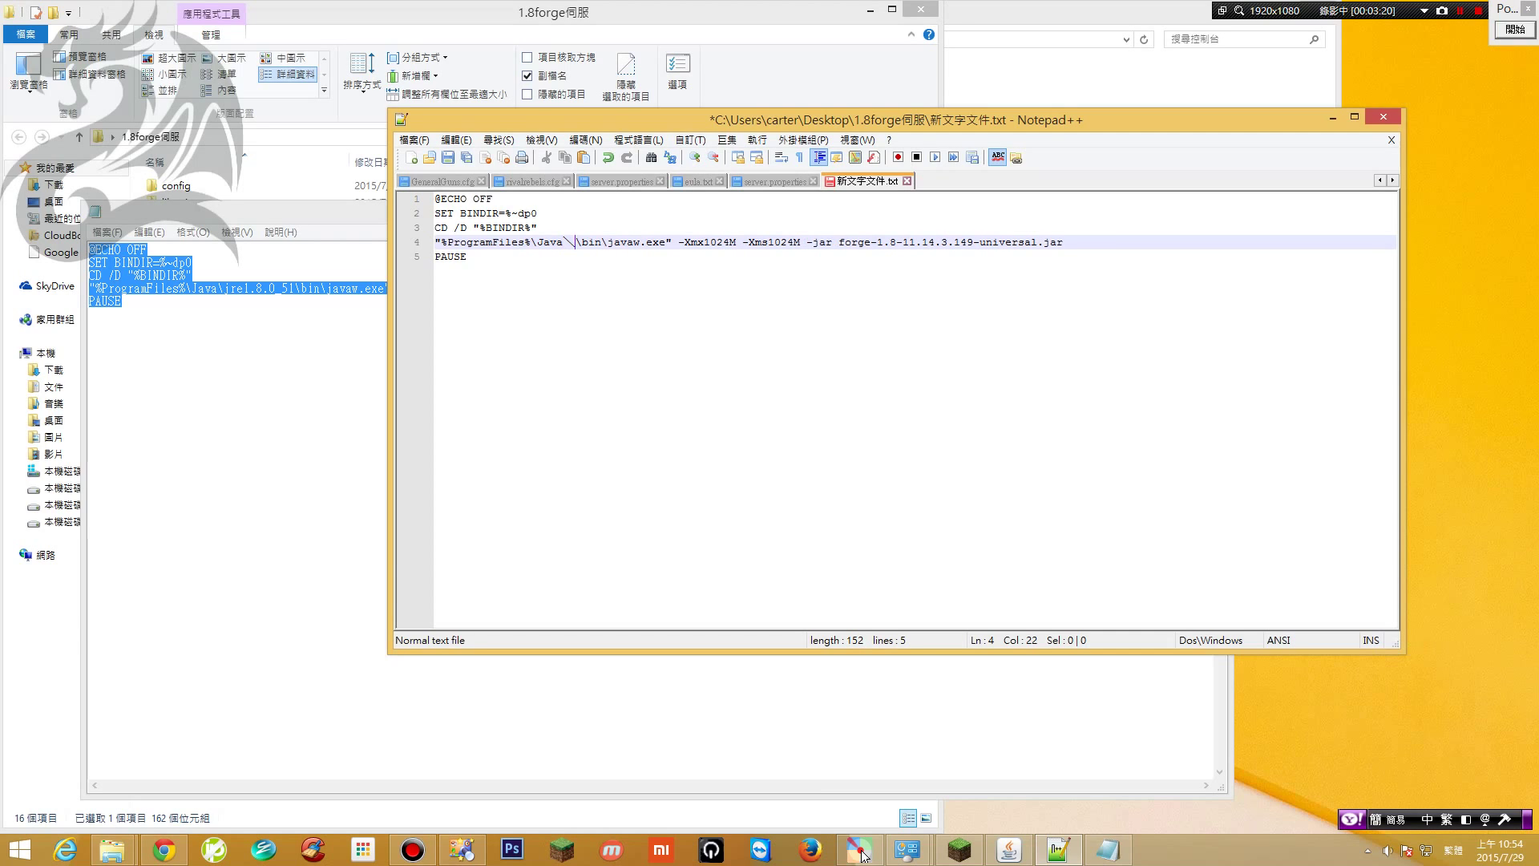
key(BackSpace)
text(\)
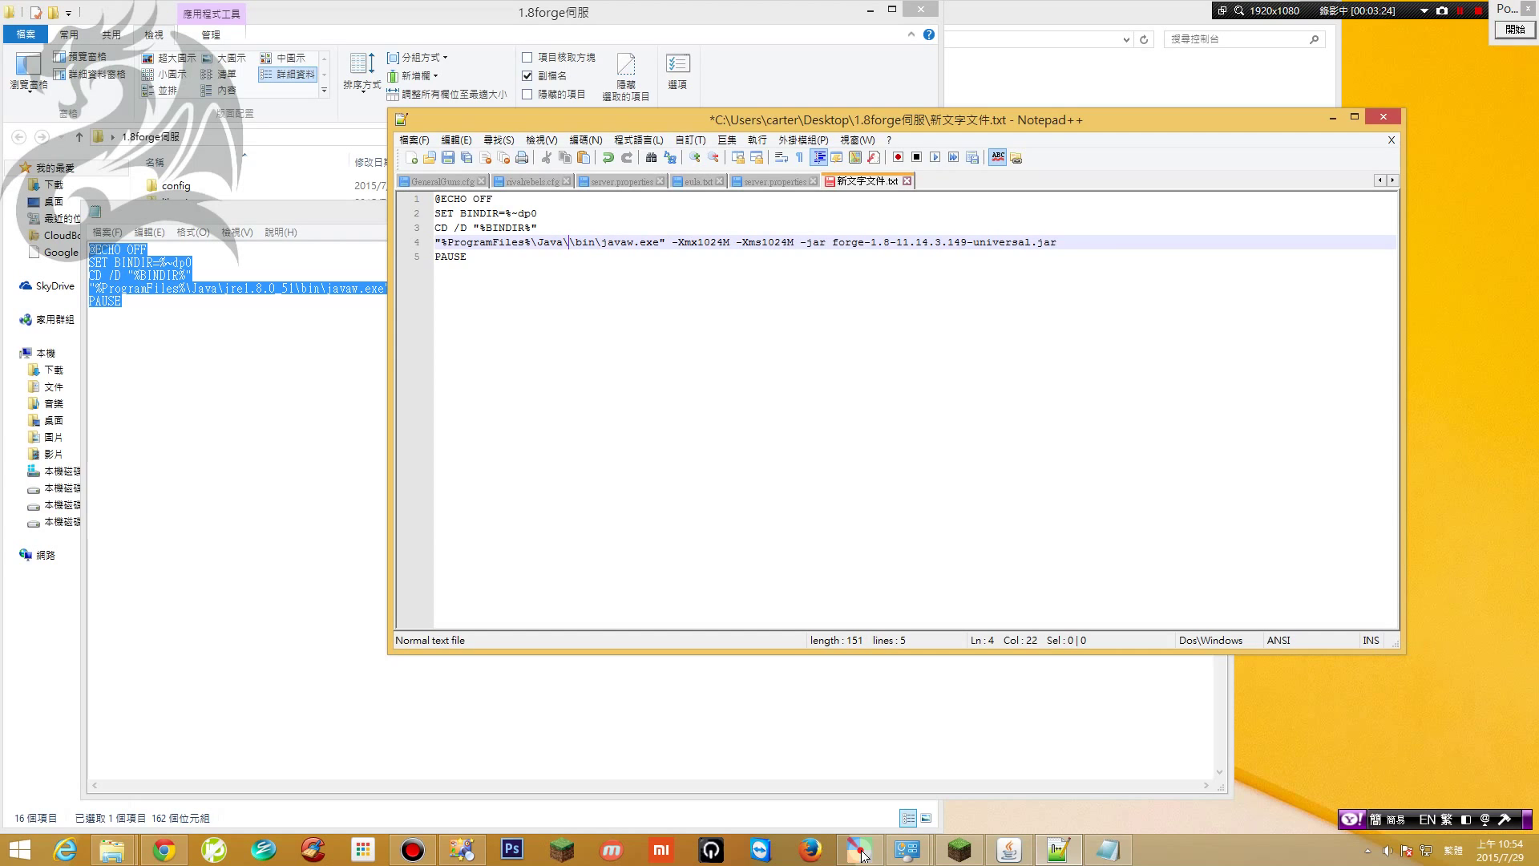
text(jre7)
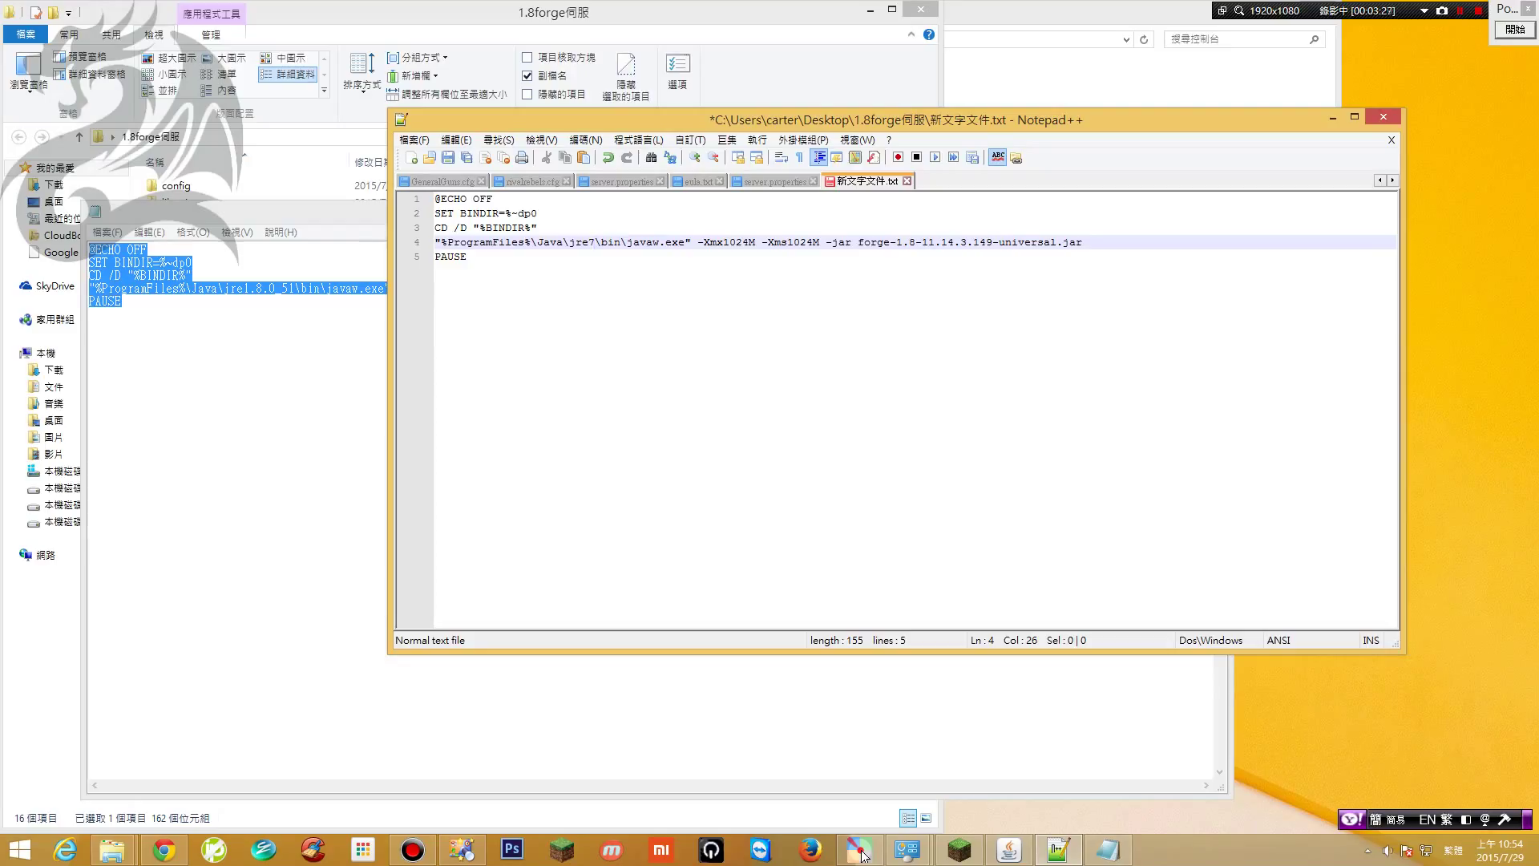
Change the jre7 folder name in the path on line 4 to jre1.7.051
key(BackSpace)
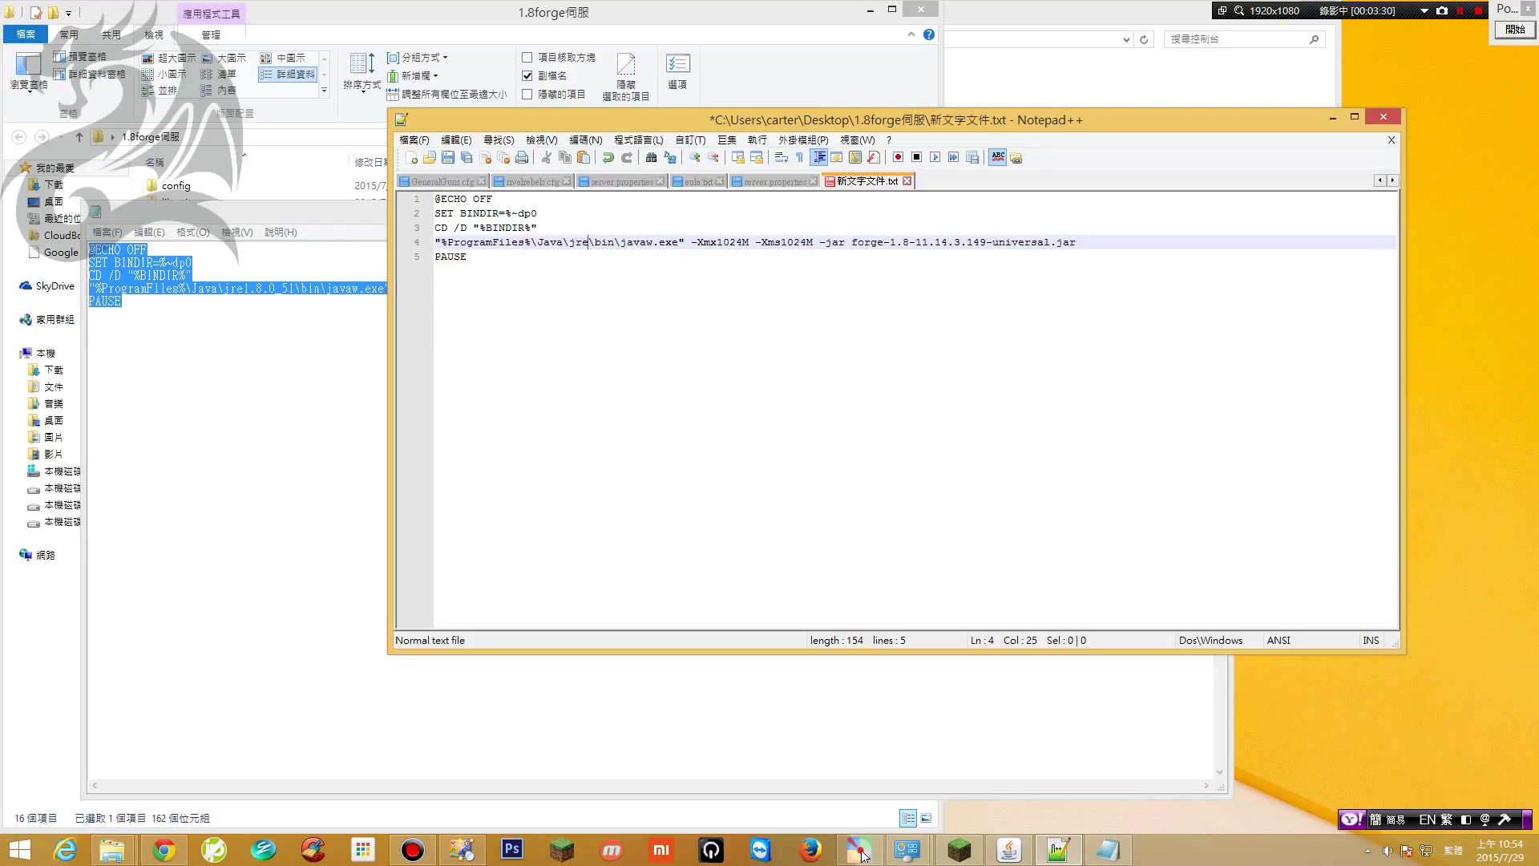
text(1.7)
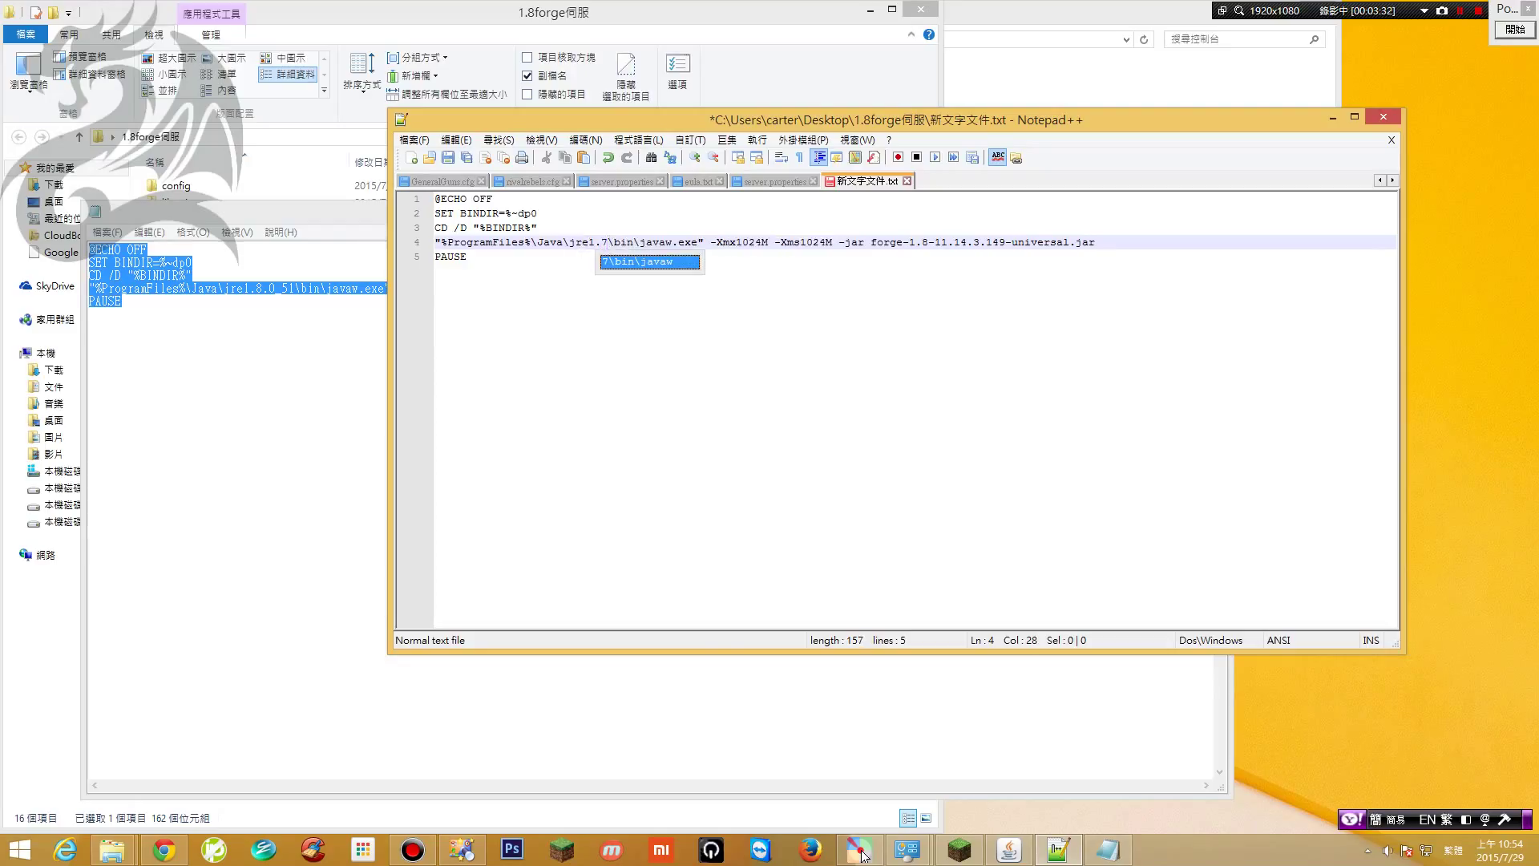
text(.0)
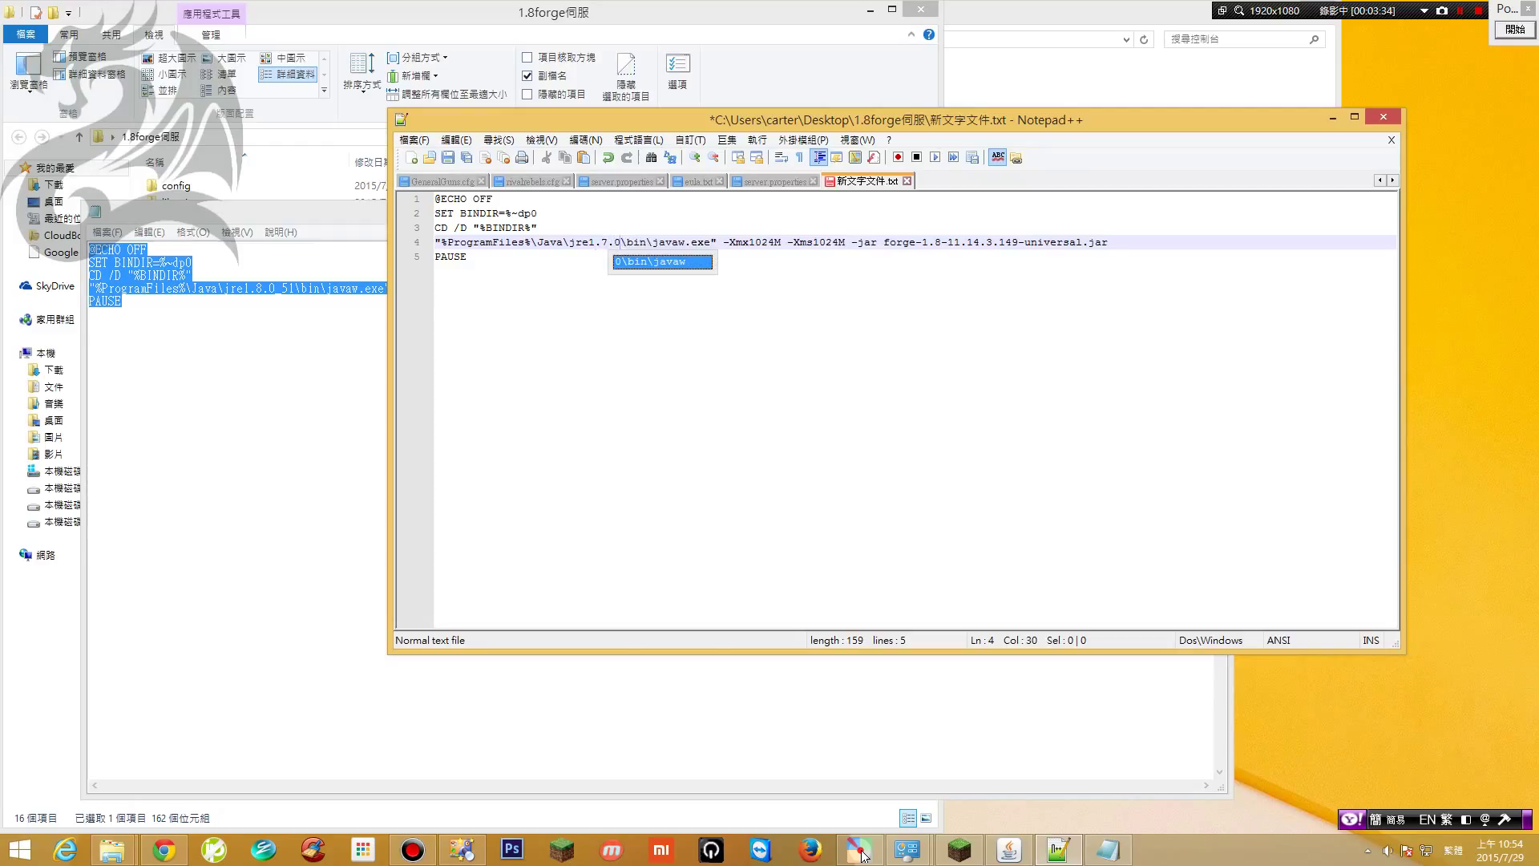
text(51)
Select the jre1.7.051 folder name in the path on line 4 and reposition the Notepad++ window
click(801, 302)
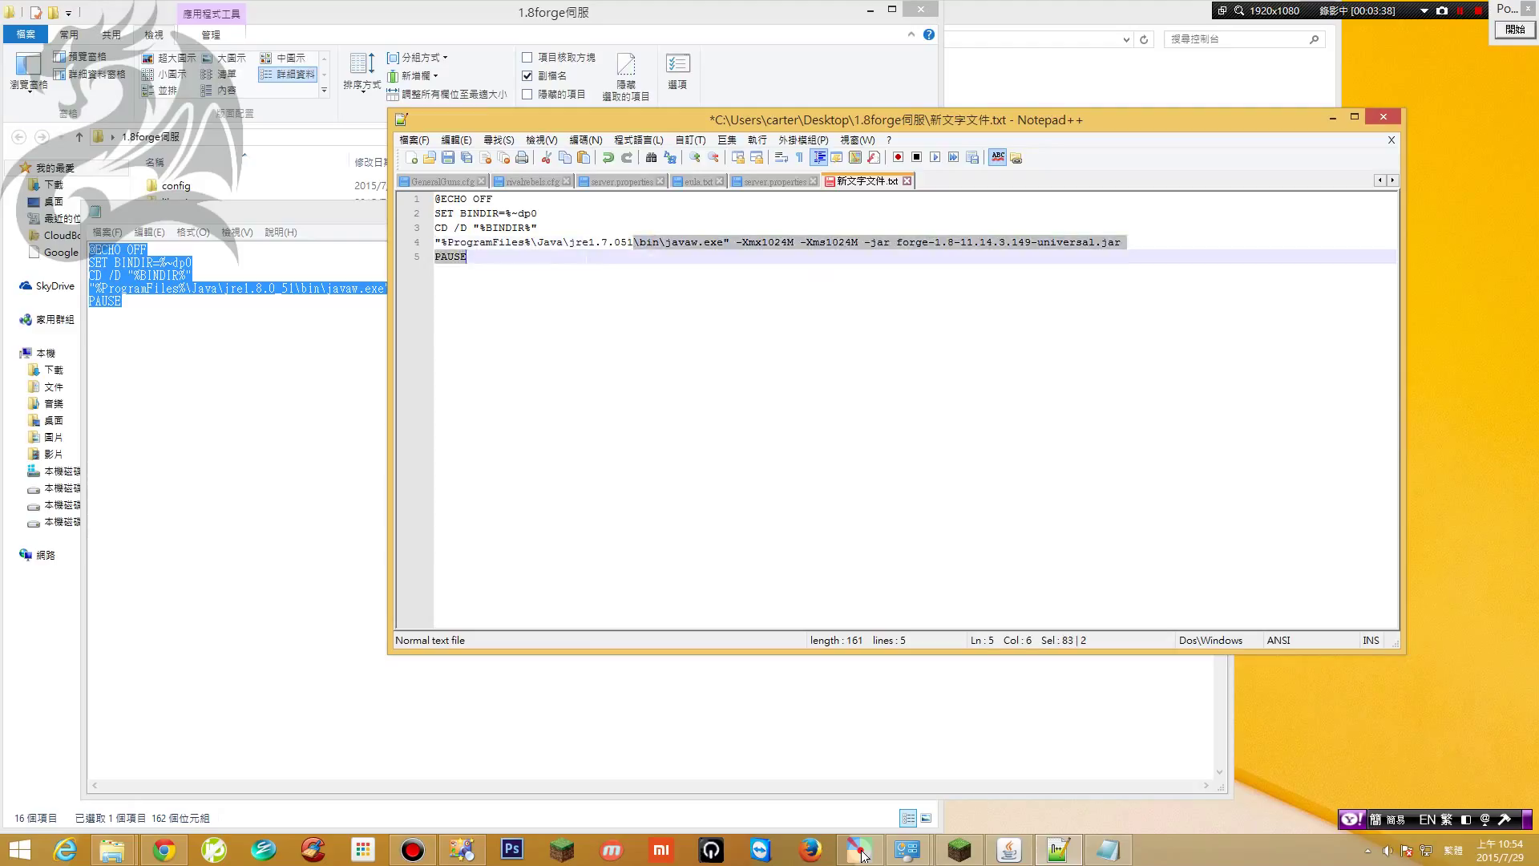
double_click(582, 242)
click(594, 243)
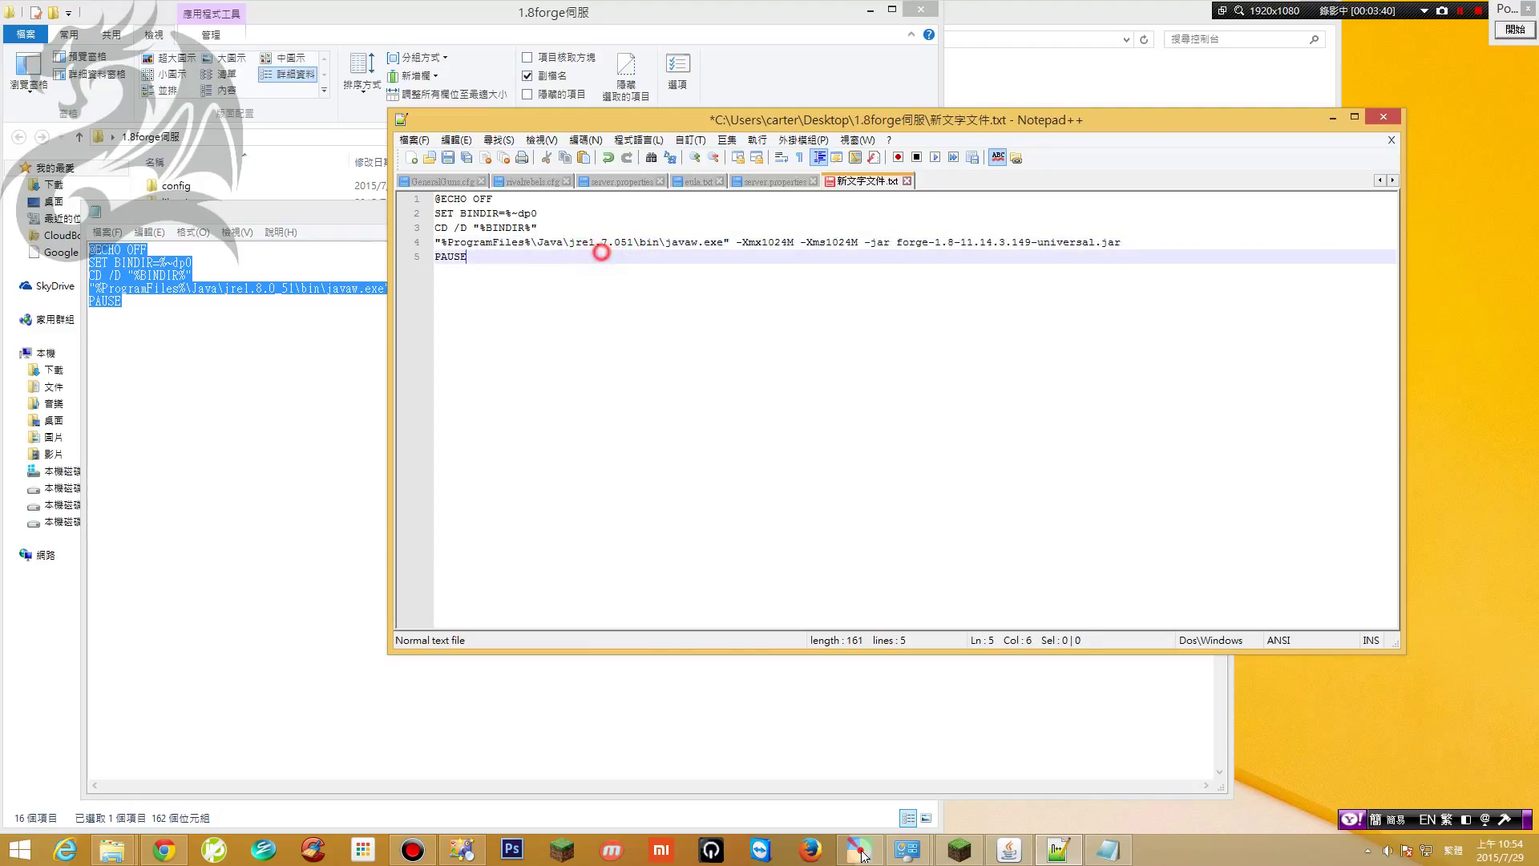
click(572, 242)
mouse_move(572, 242)
mouse_down()
mouse_move(630, 242)
mouse_move(572, 242)
mouse_up()
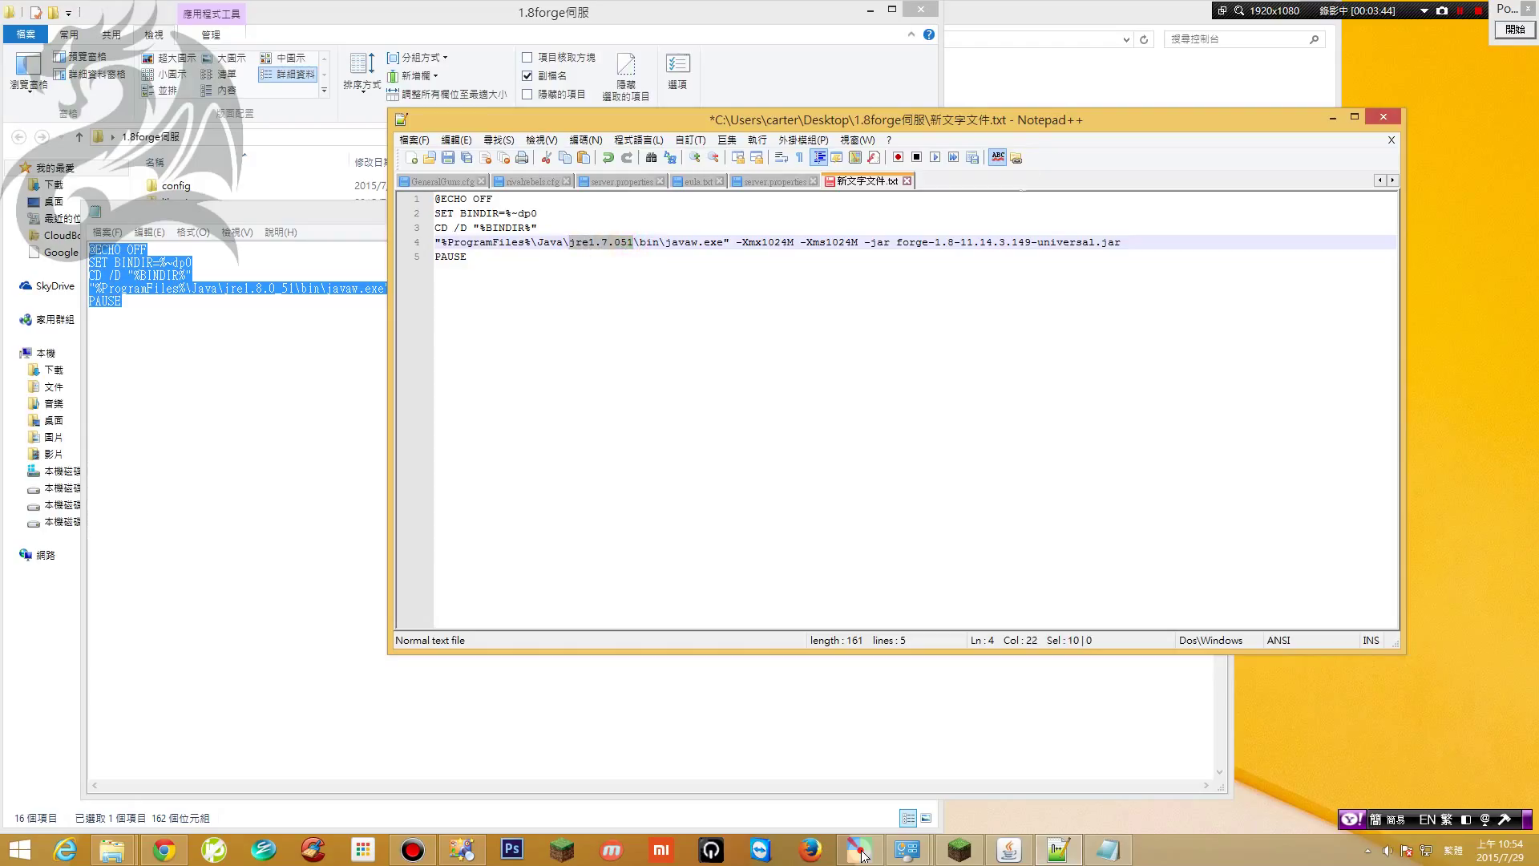
drag(1020, 123, 904, 89)
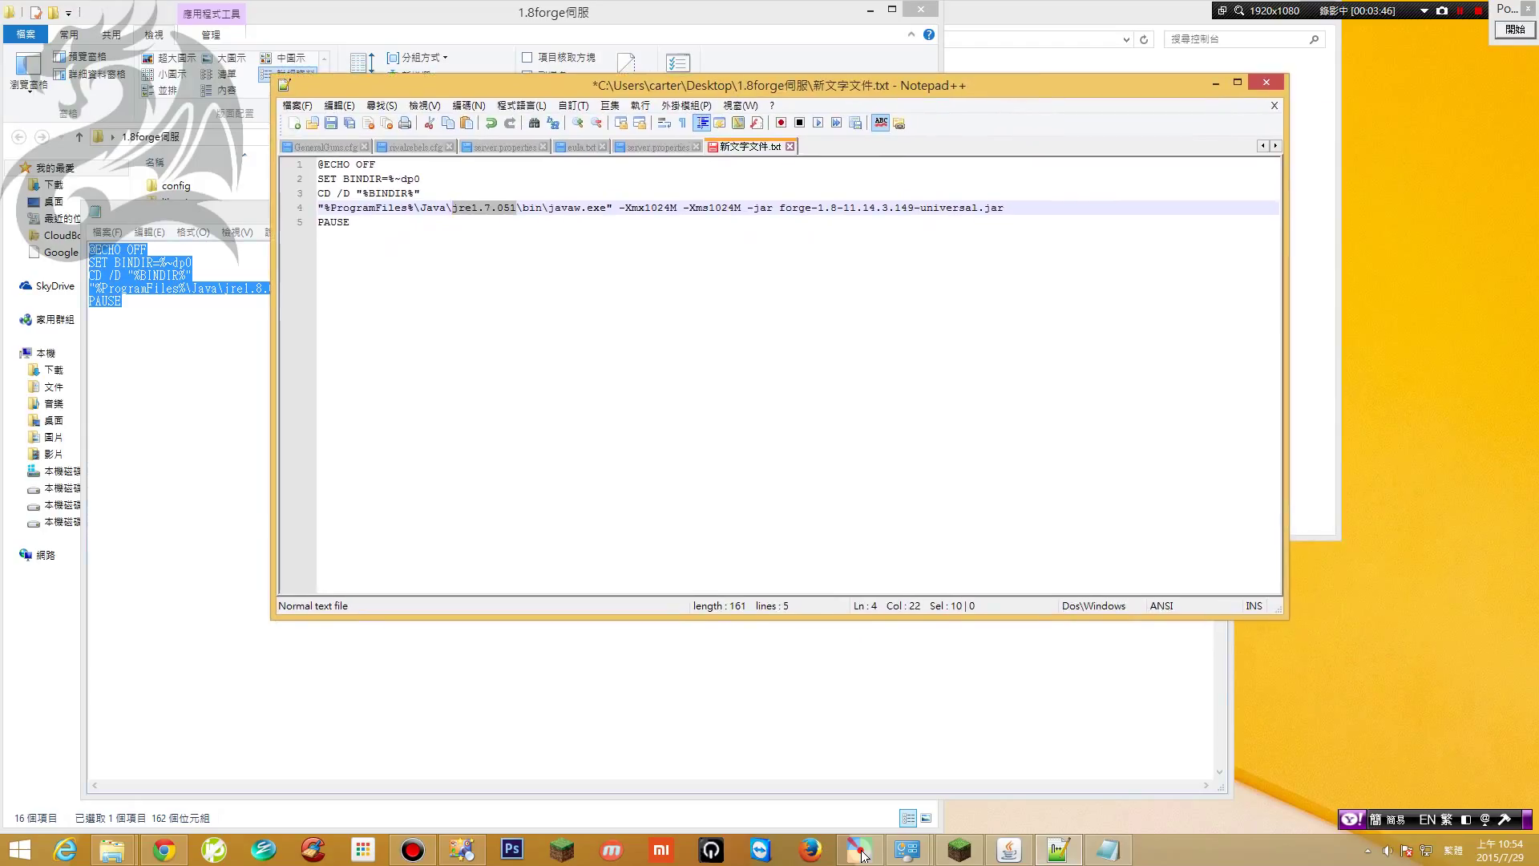
Switch to the Java runtime settings, open the 1.8 entry's path for editing and select its jre version folder name
mouse_move(943, 842)
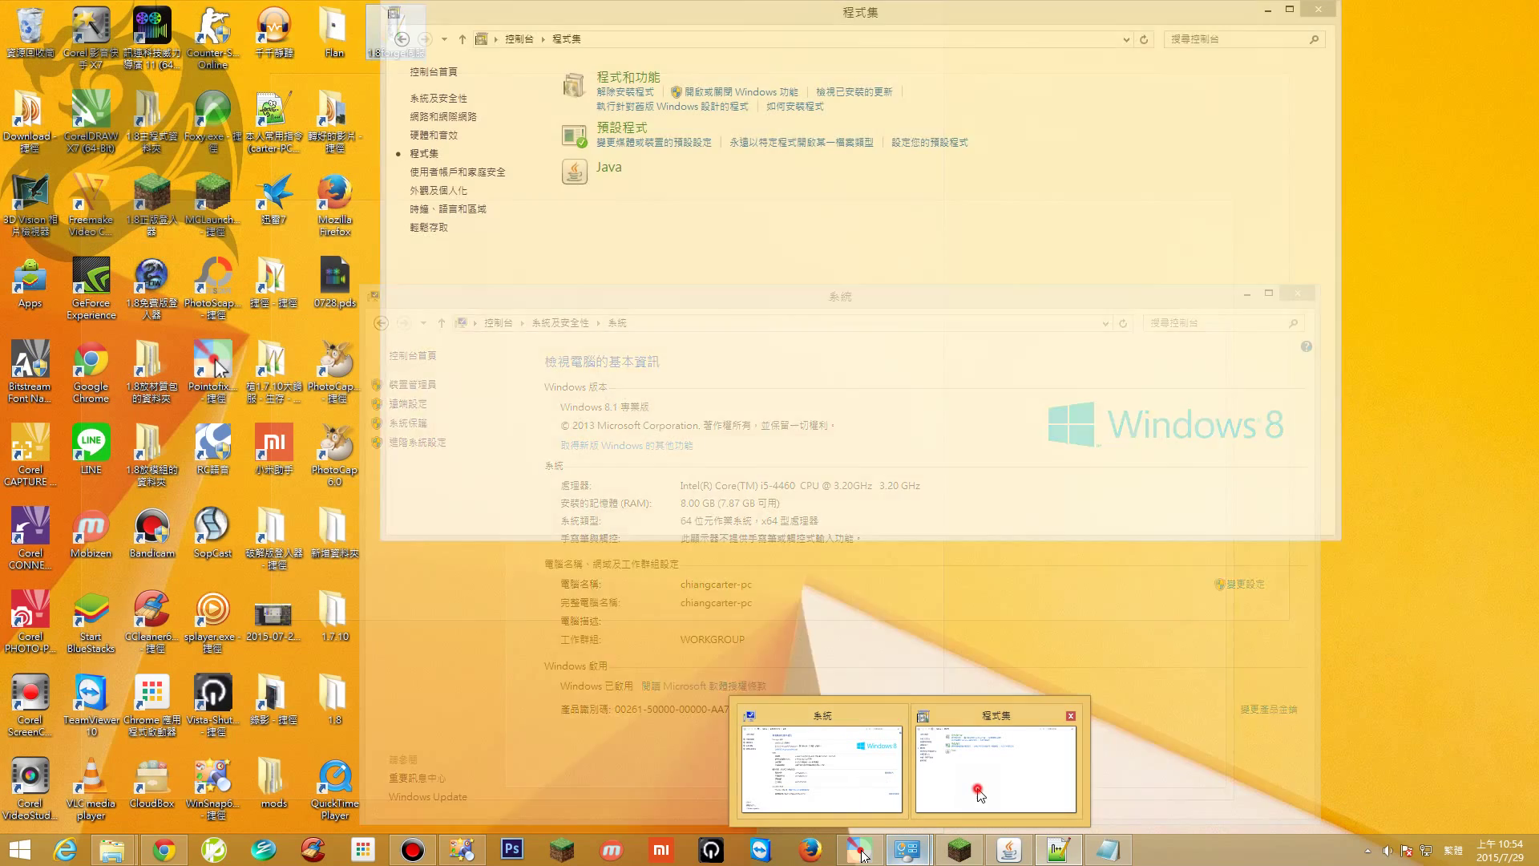
click(969, 783)
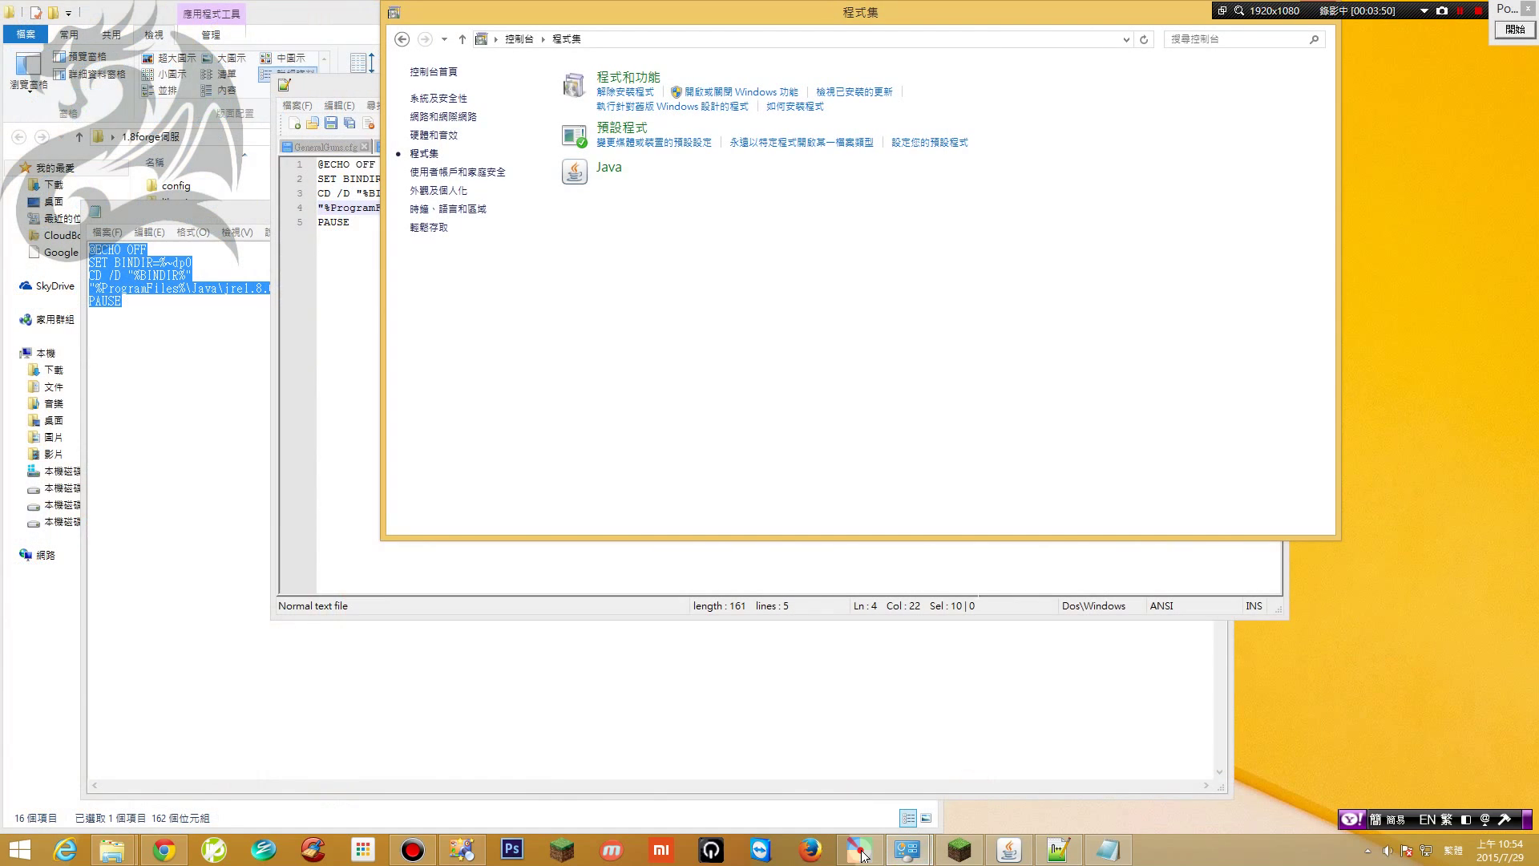
click(613, 173)
click(1013, 852)
drag(989, 247, 1157, 360)
click(1109, 447)
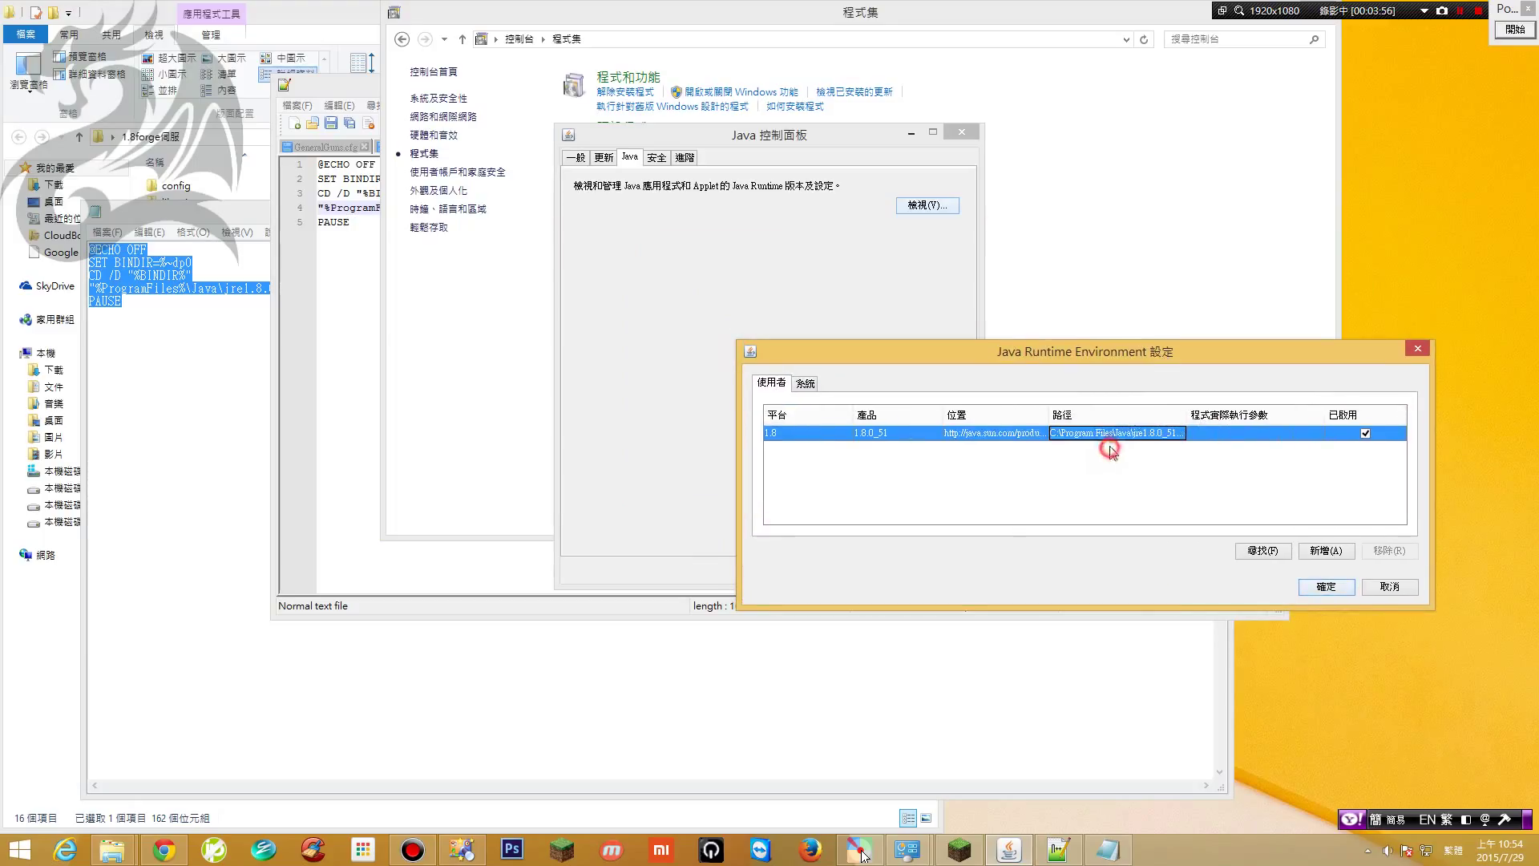
click(1138, 437)
click(1151, 440)
drag(1130, 432, 1139, 433)
drag(1046, 354, 1080, 377)
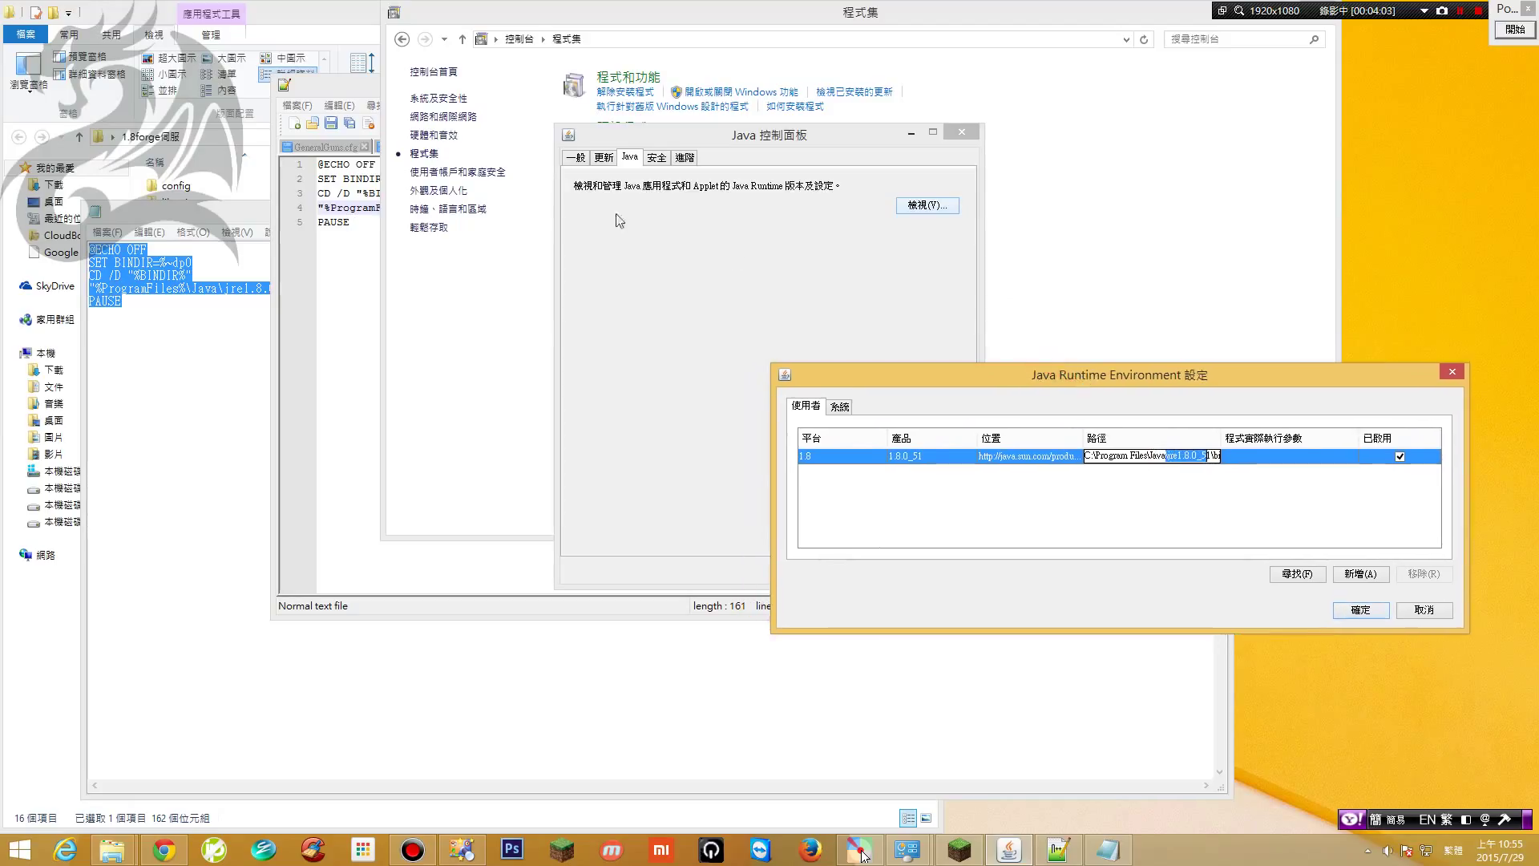
Save the edited script in Notepad++ and switch to the 1.8forge伺服 folder window
click(859, 851)
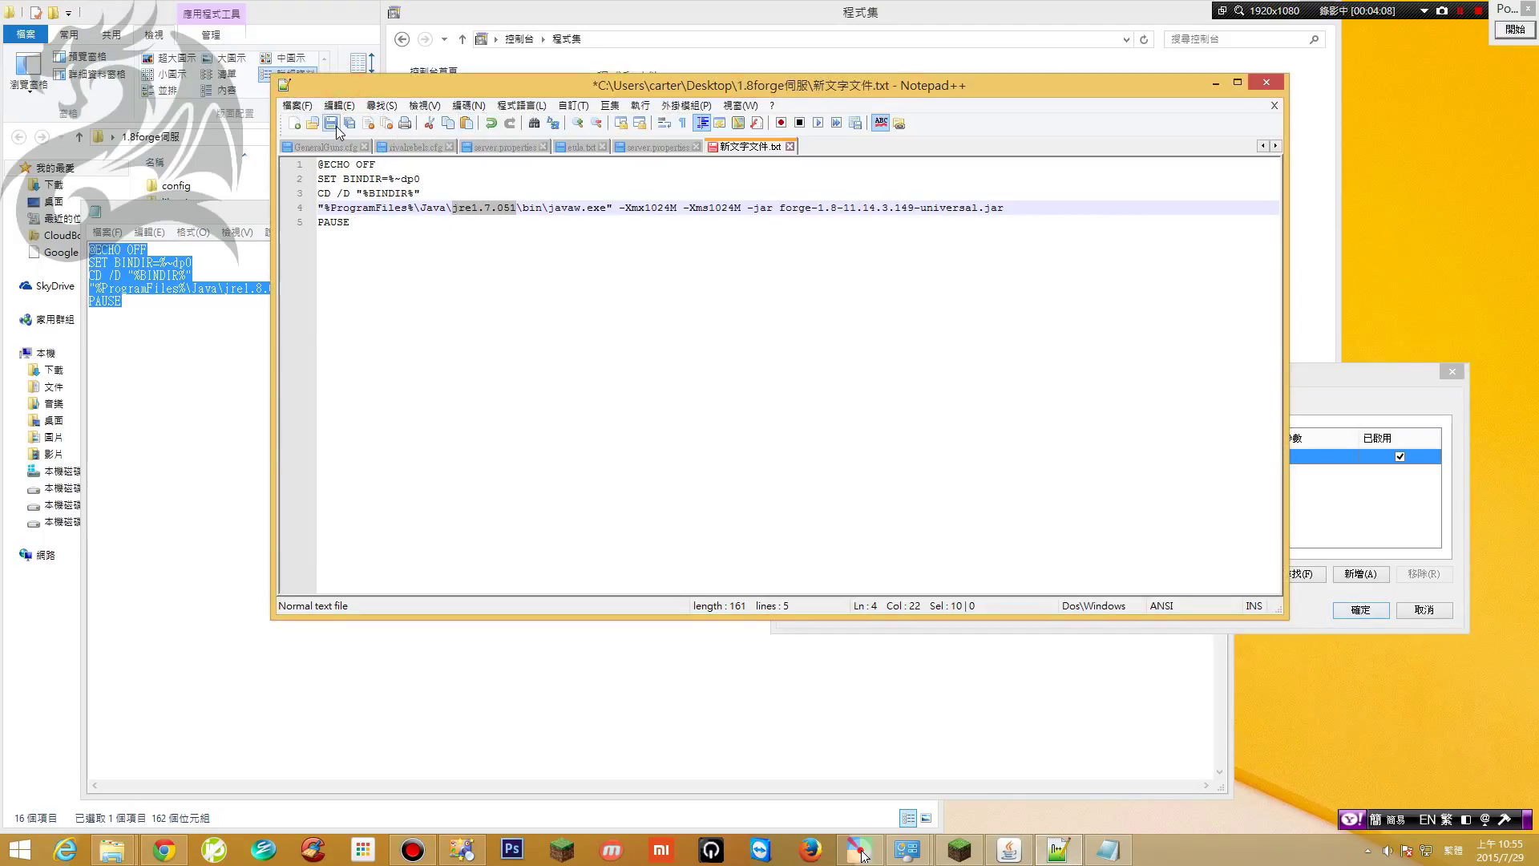
click(332, 124)
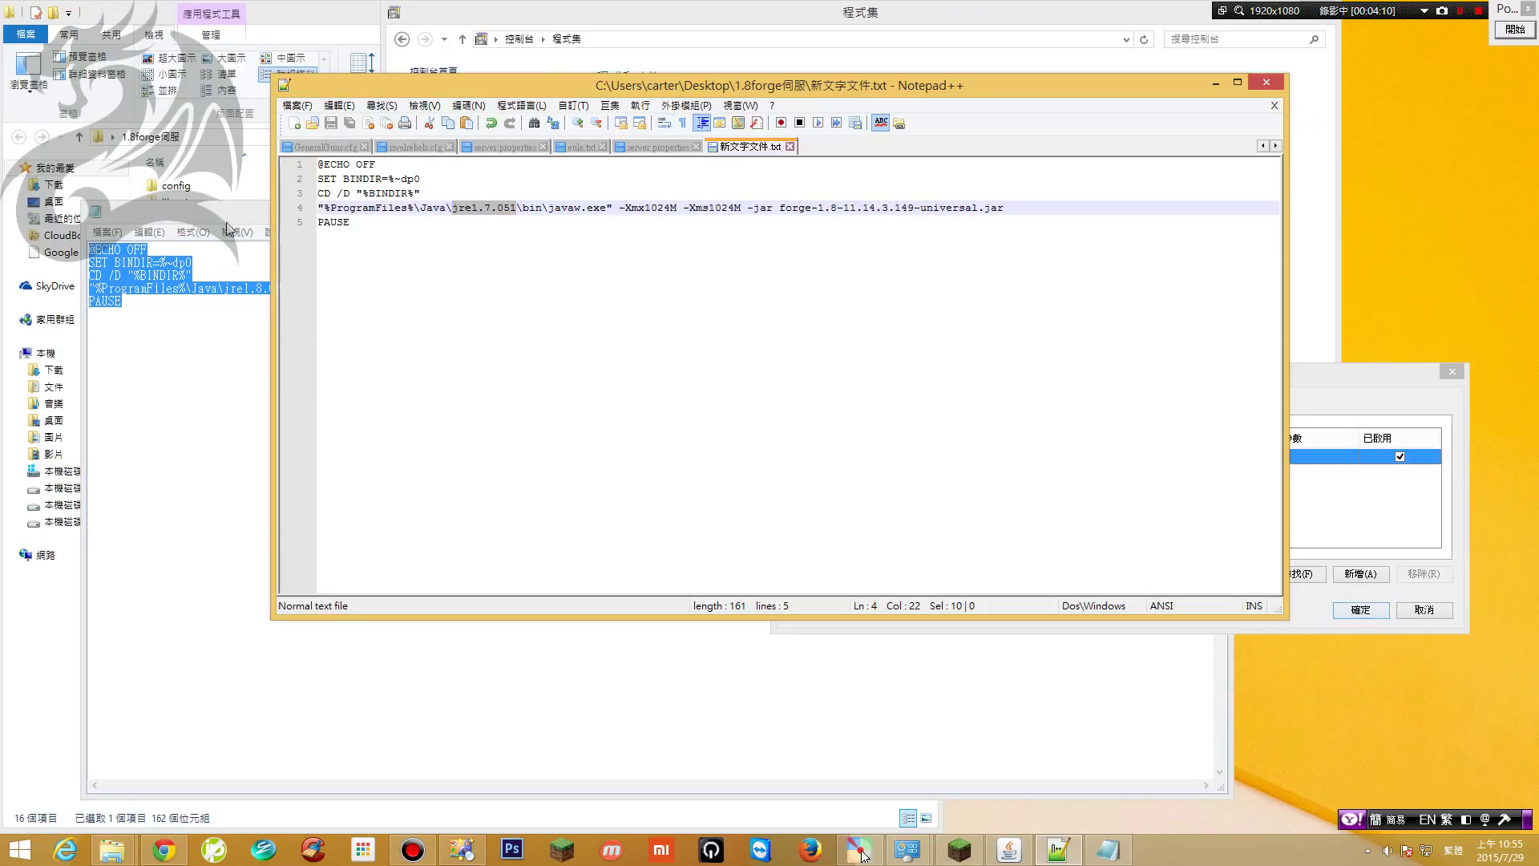
click(267, 29)
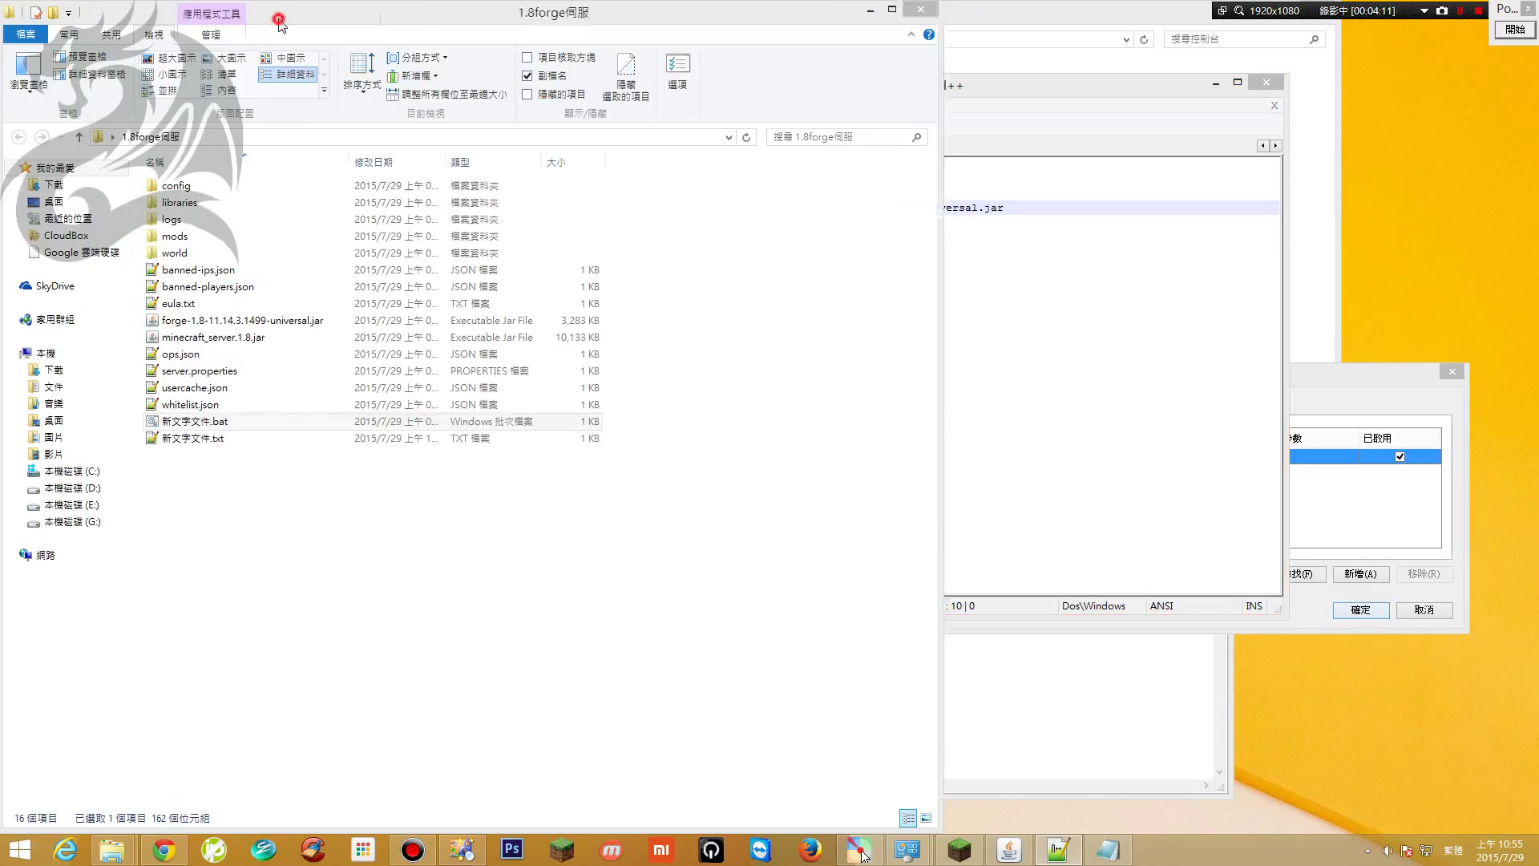
Rename 新文字文件.txt to java7.bat and accept the file extension change
click(202, 441)
click(201, 443)
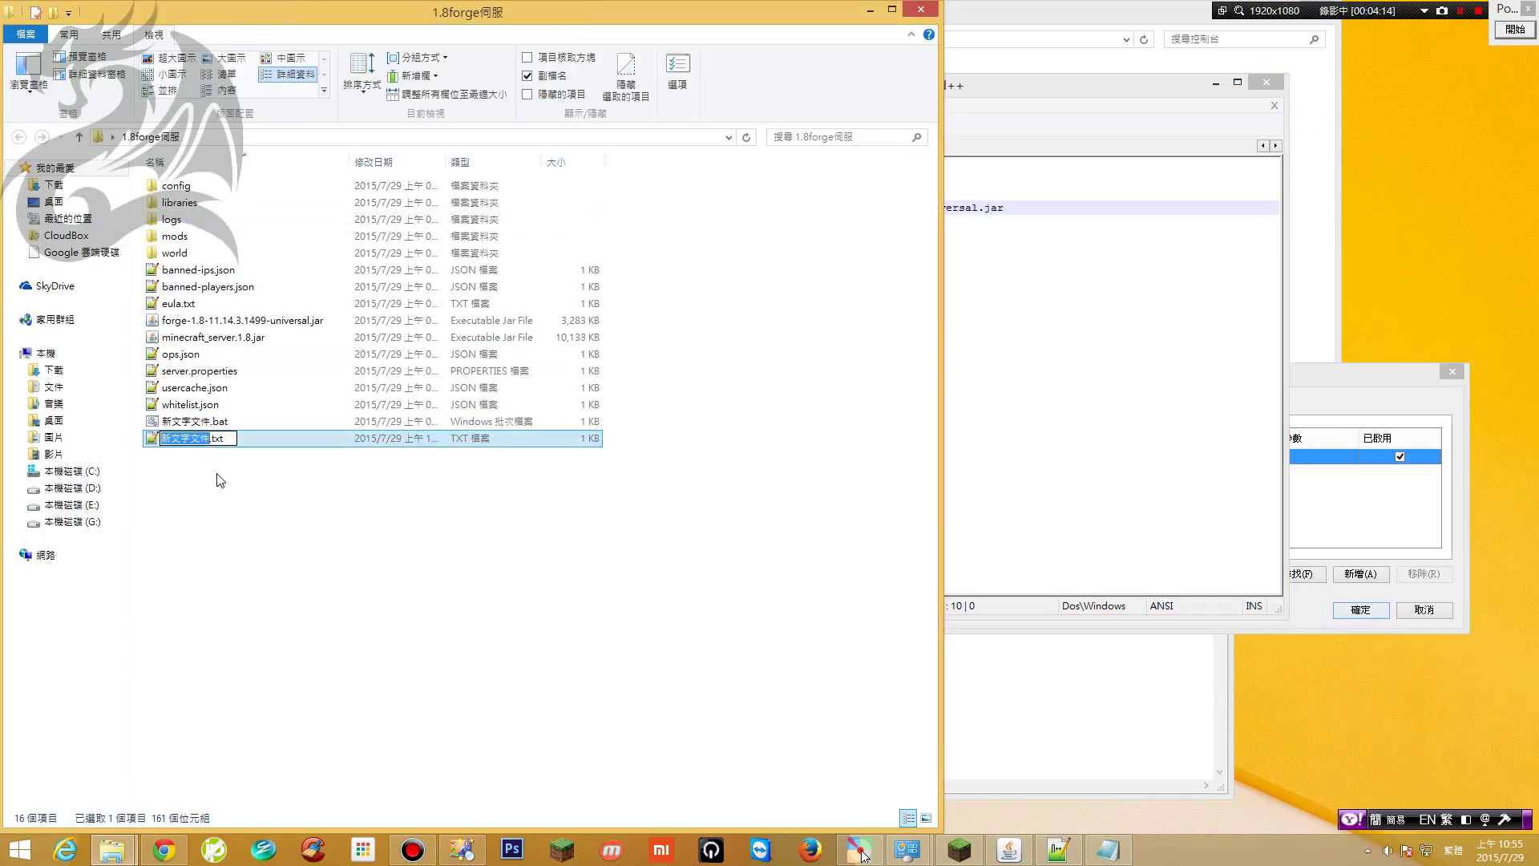
text(java7.bat)
key(Return)
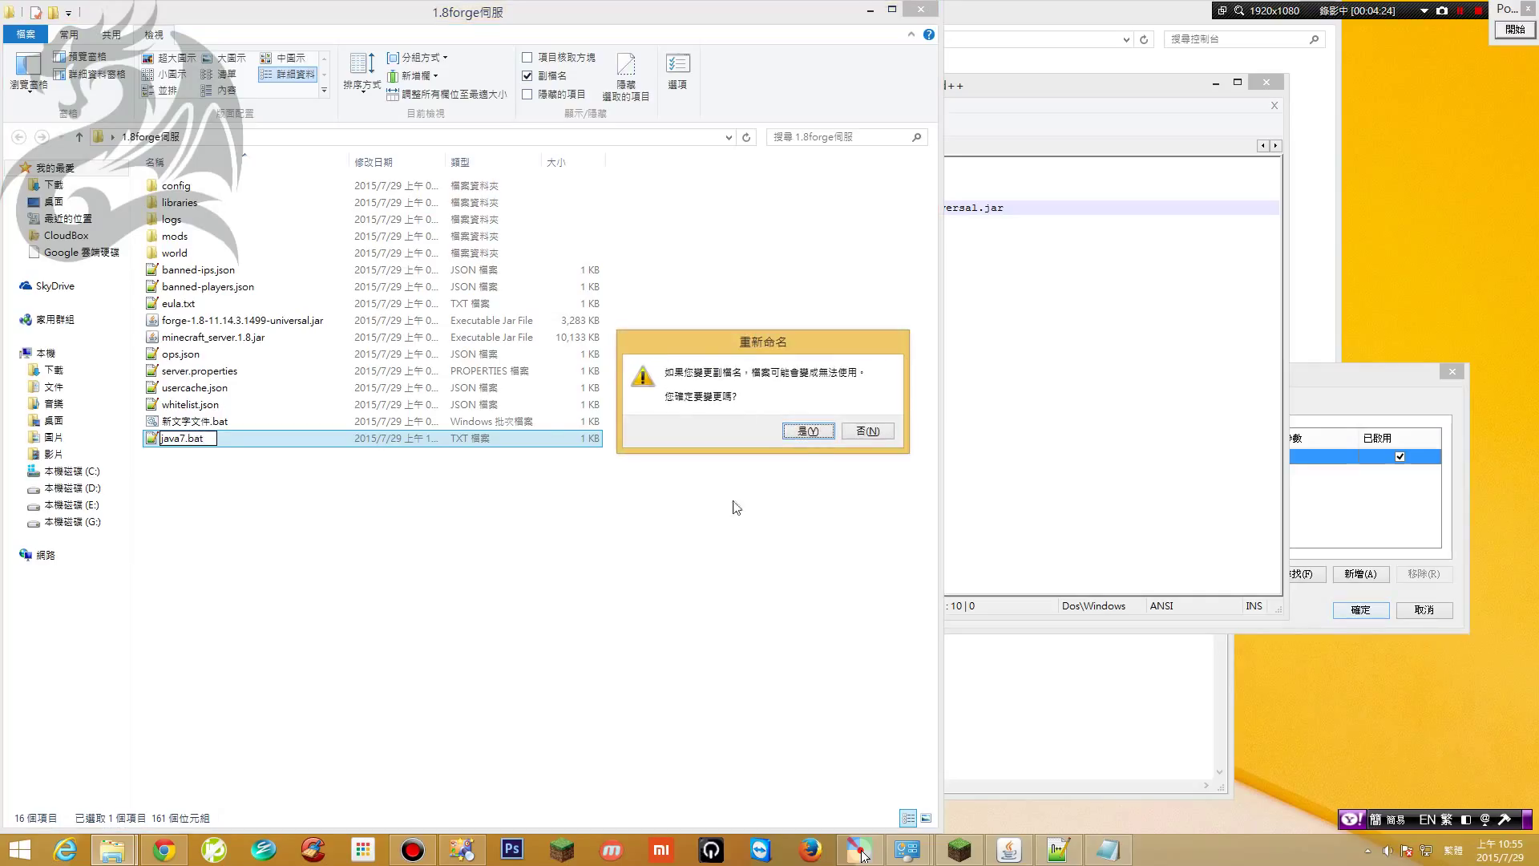
click(810, 432)
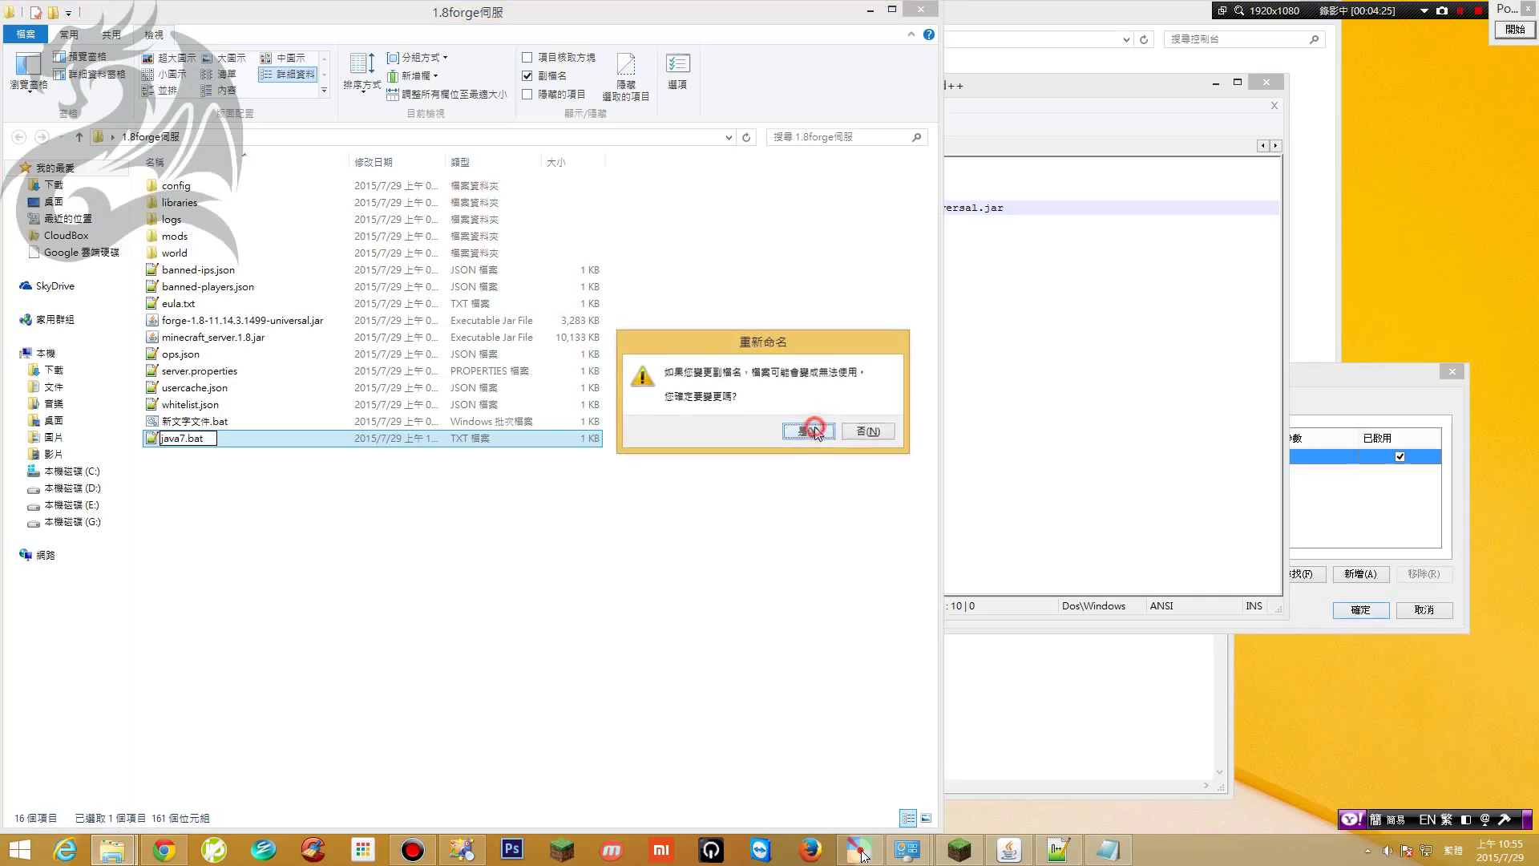
click(361, 519)
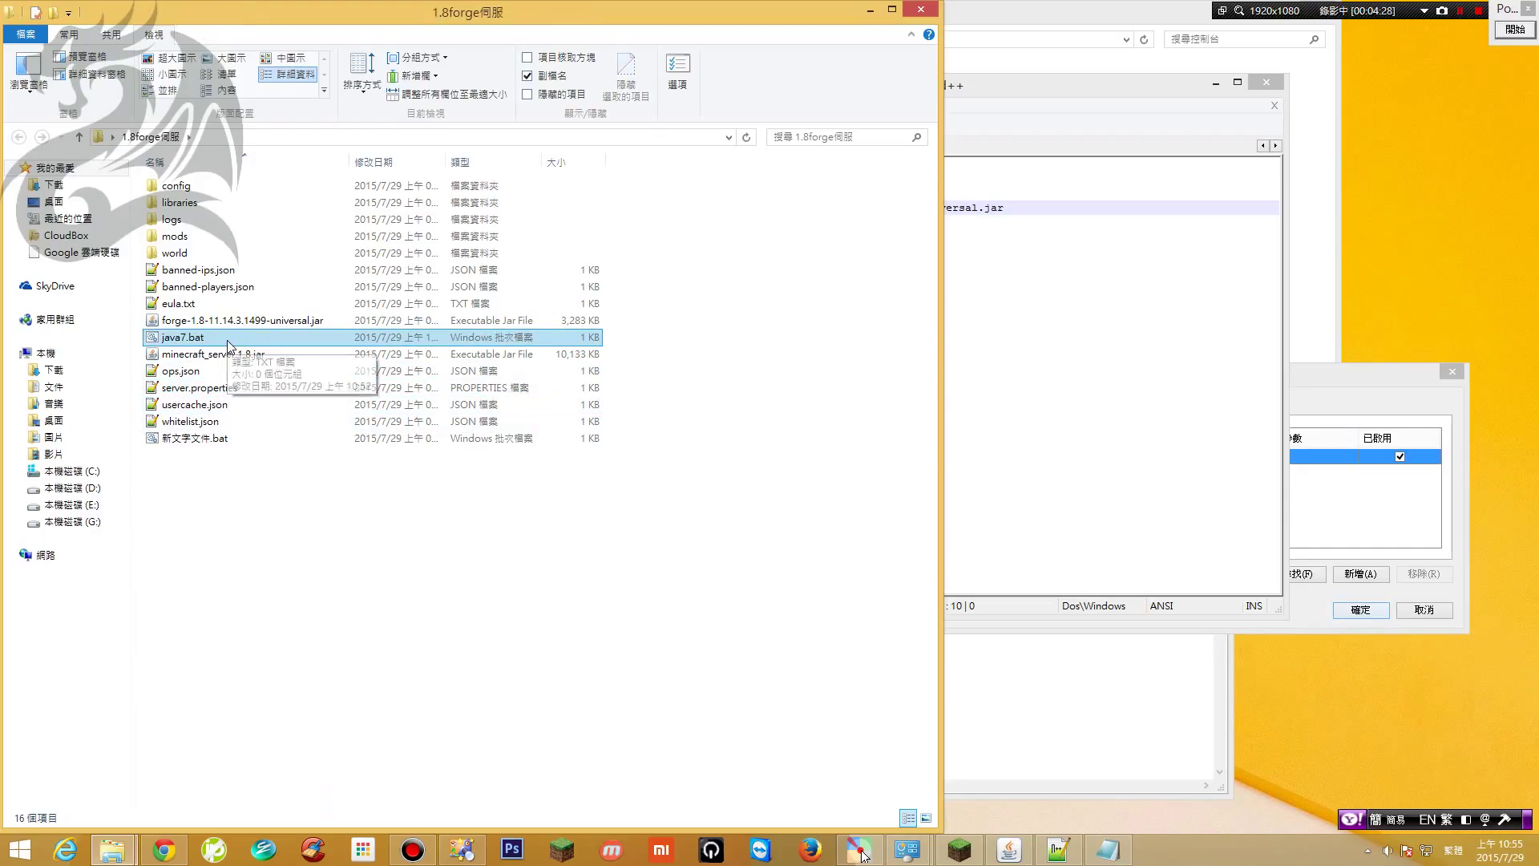
Run java7.bat, close its console window, and keep the renamed text file open in Notepad++
double_click(222, 343)
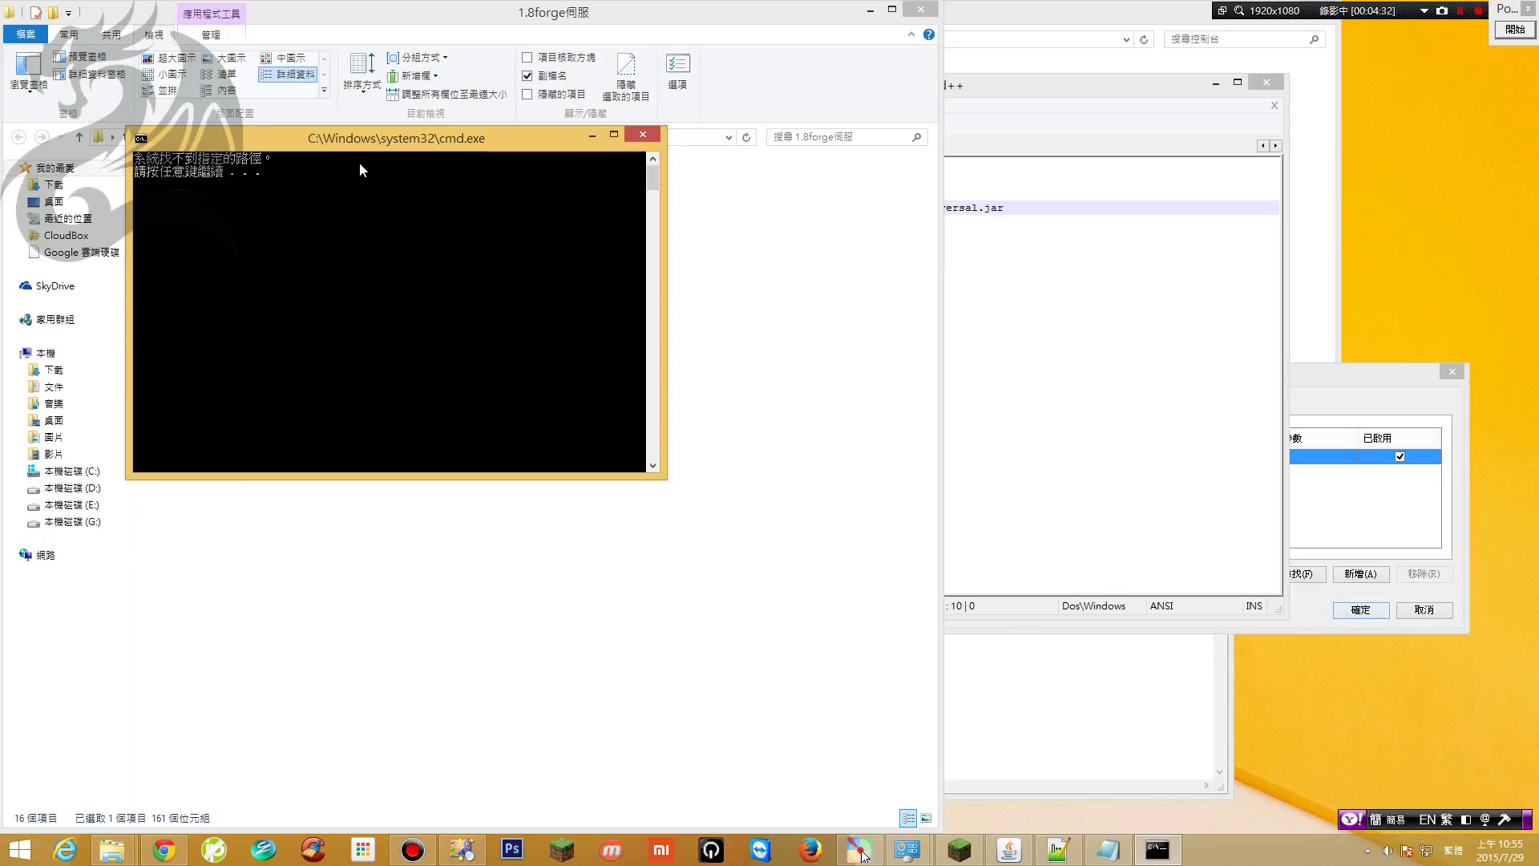
drag(440, 138, 697, 292)
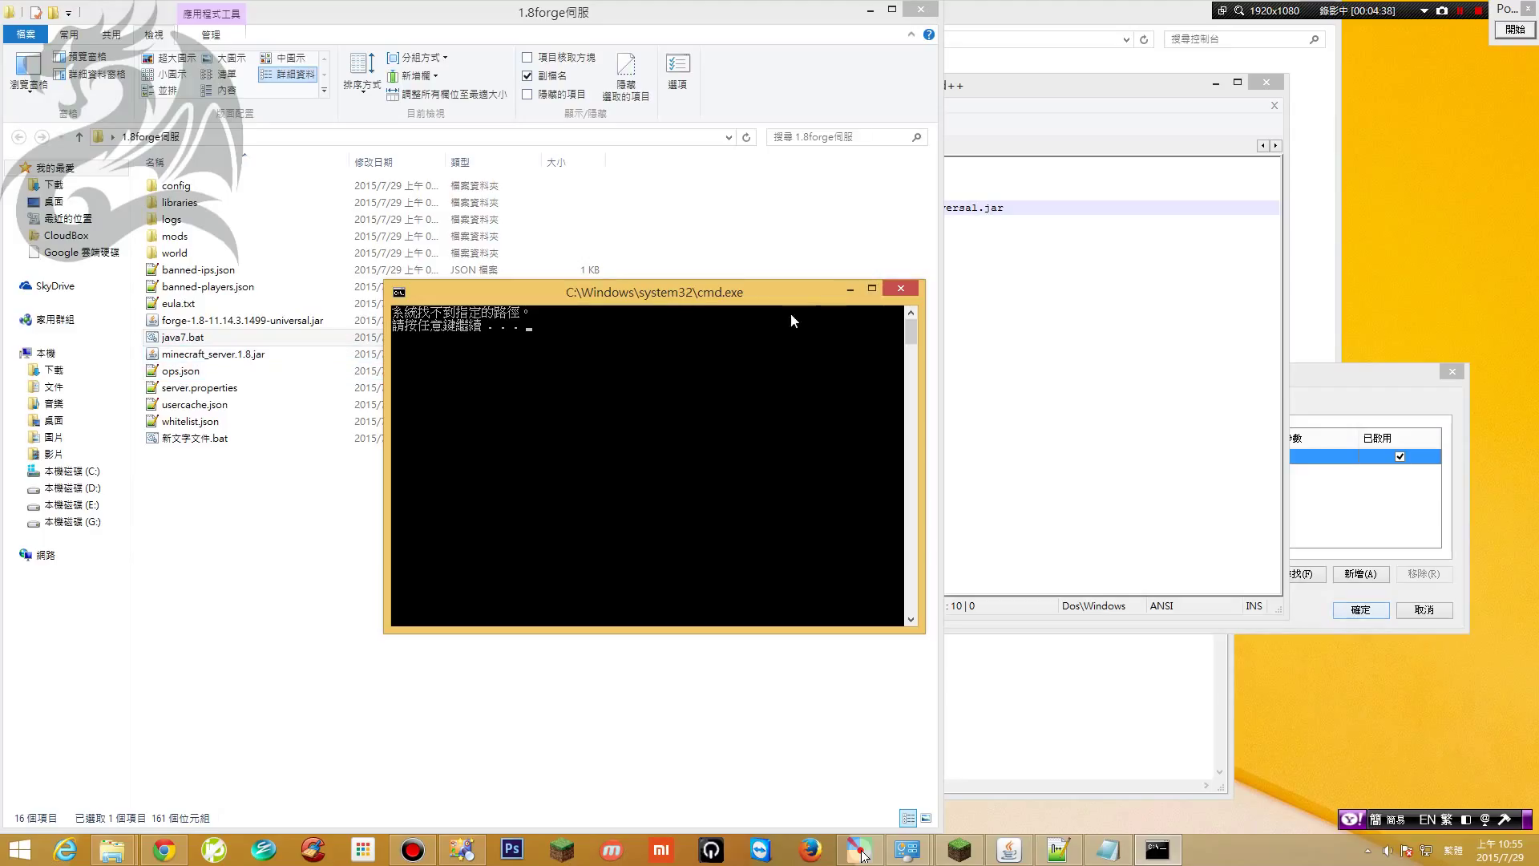
click(900, 289)
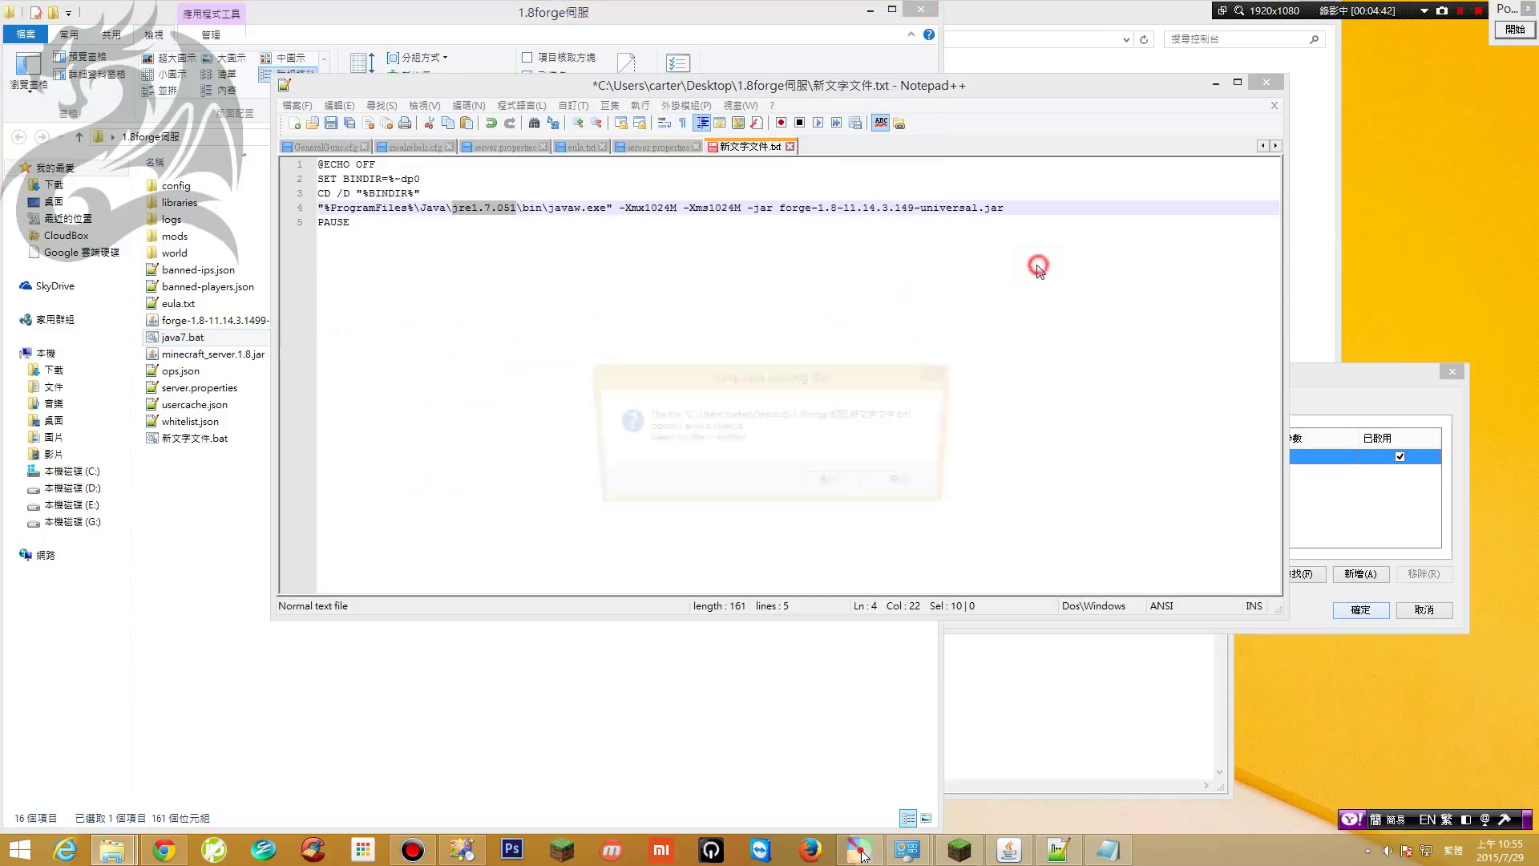
click(843, 489)
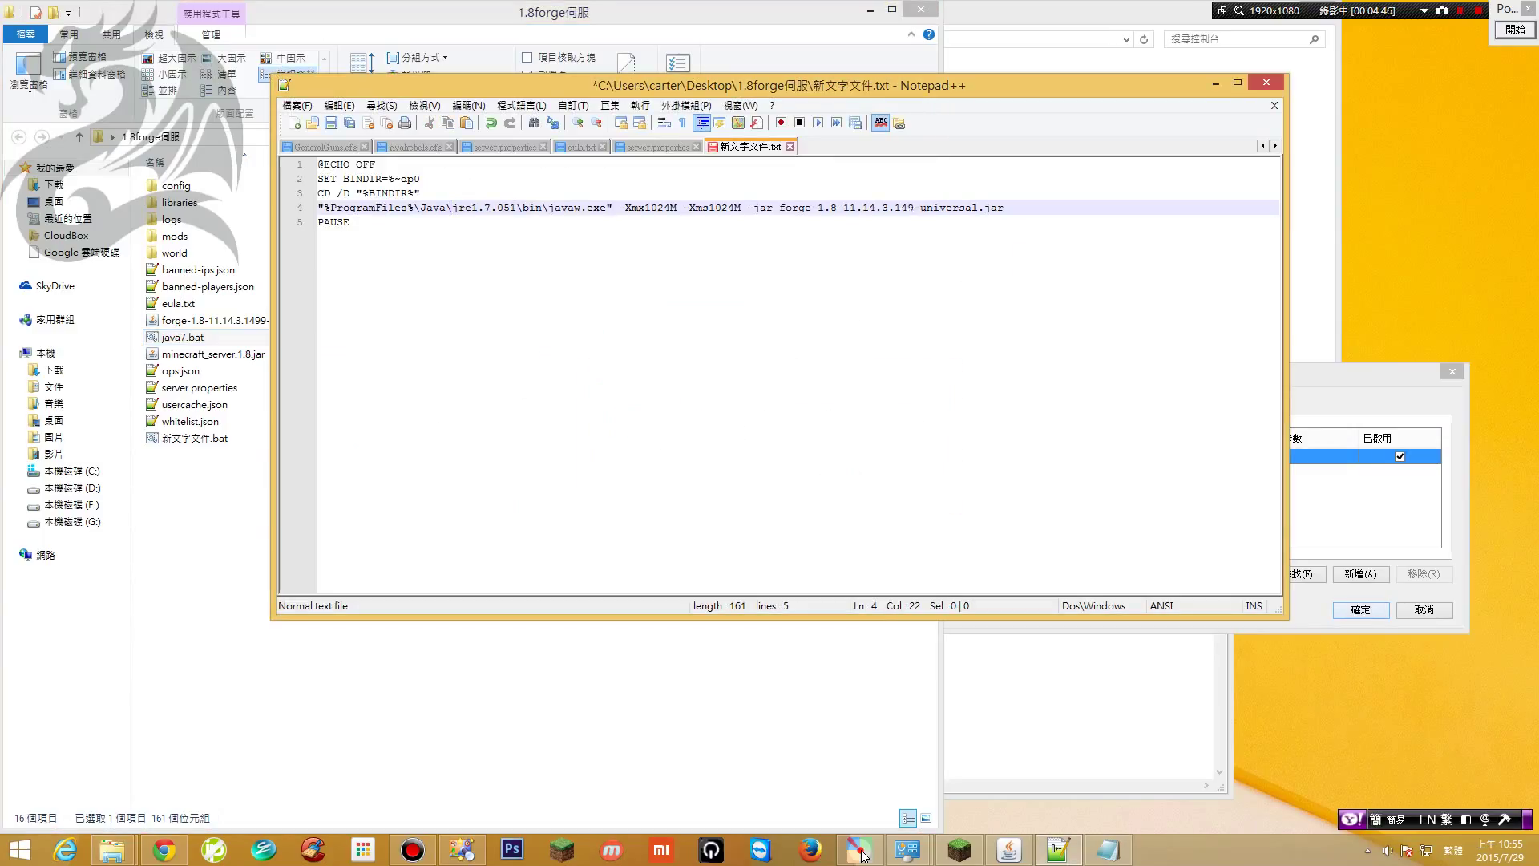
Select the forge-1.8-11.14.3.149-universal name on line 4, underline it in red with the screen pen, and end the annotation
click(922, 209)
drag(779, 208, 977, 208)
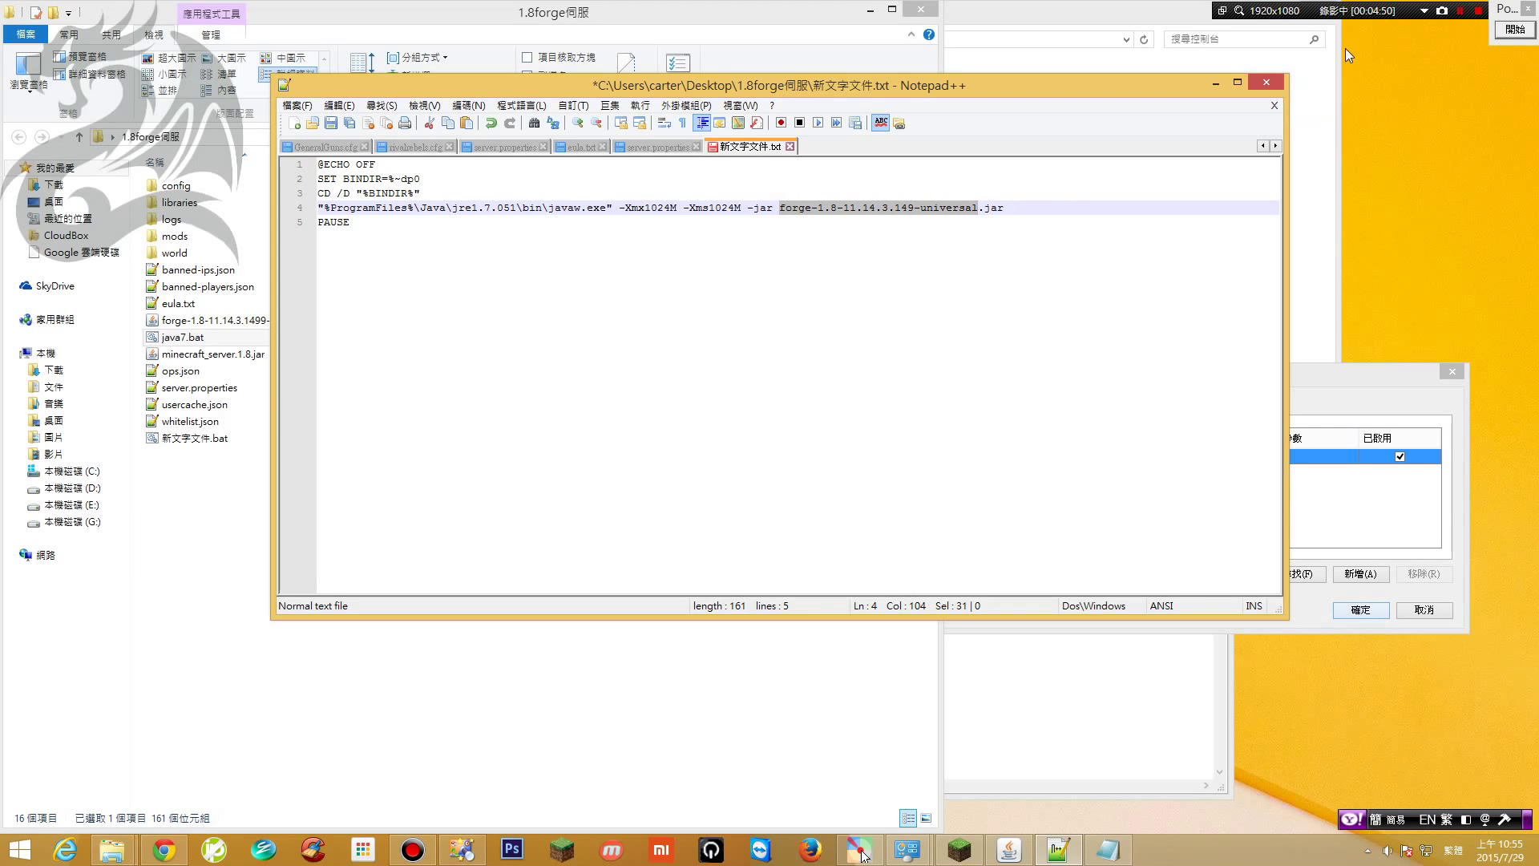
click(1514, 29)
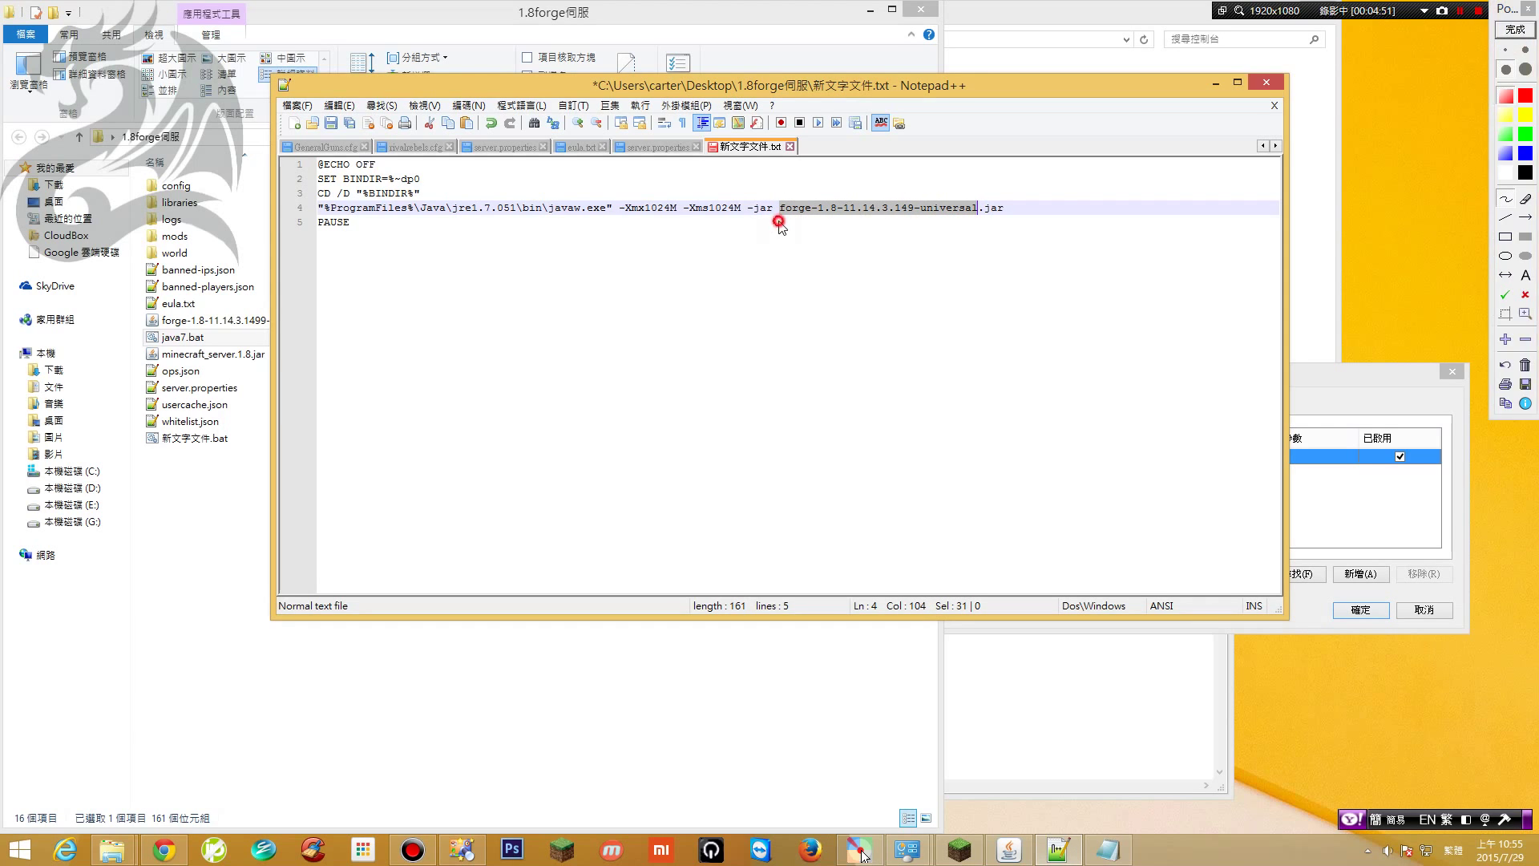
drag(774, 223, 990, 220)
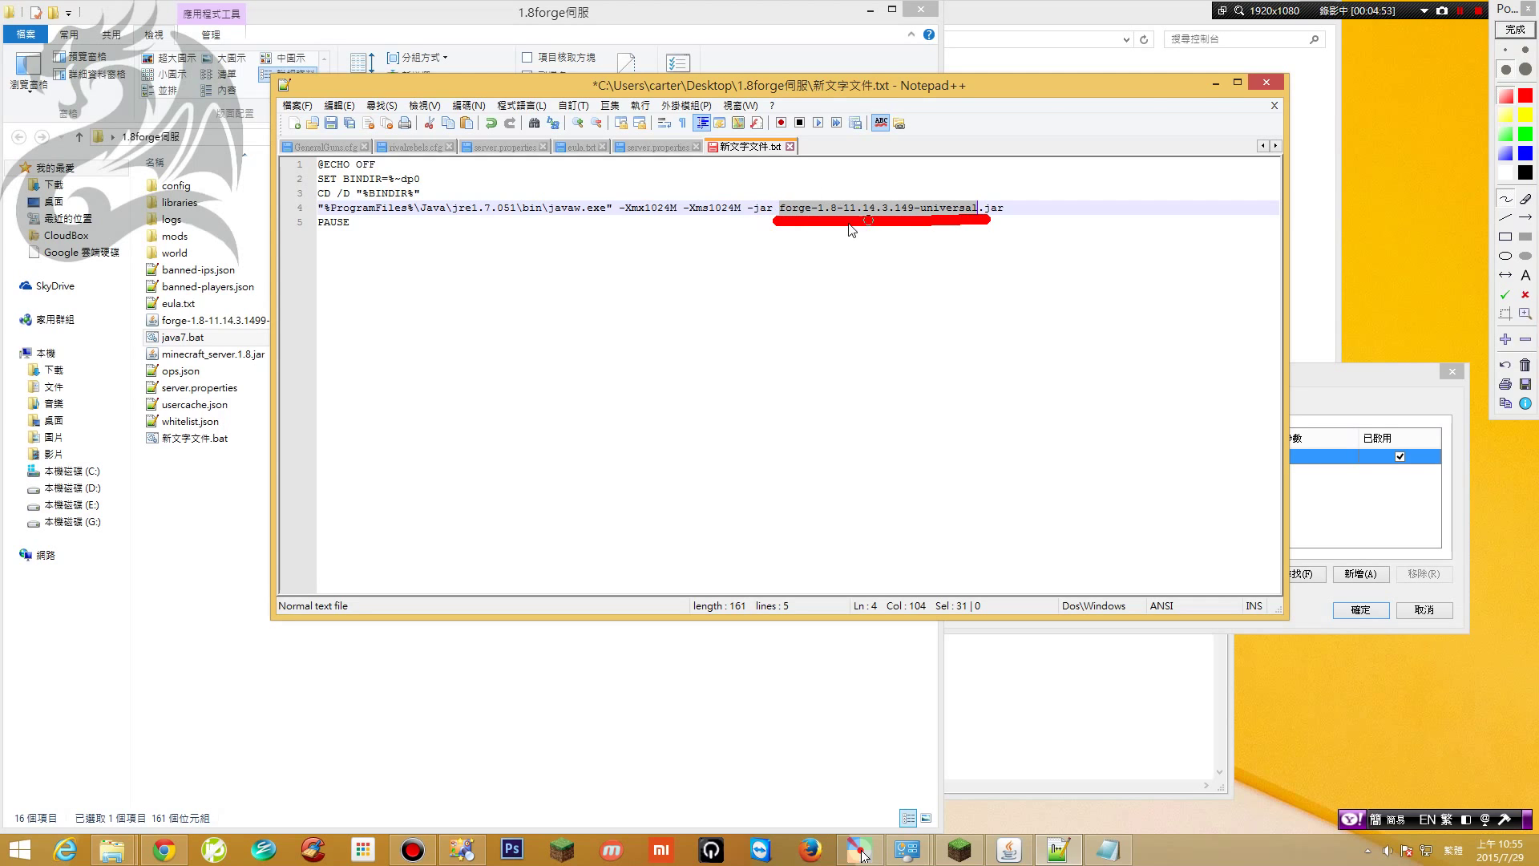
click(1513, 30)
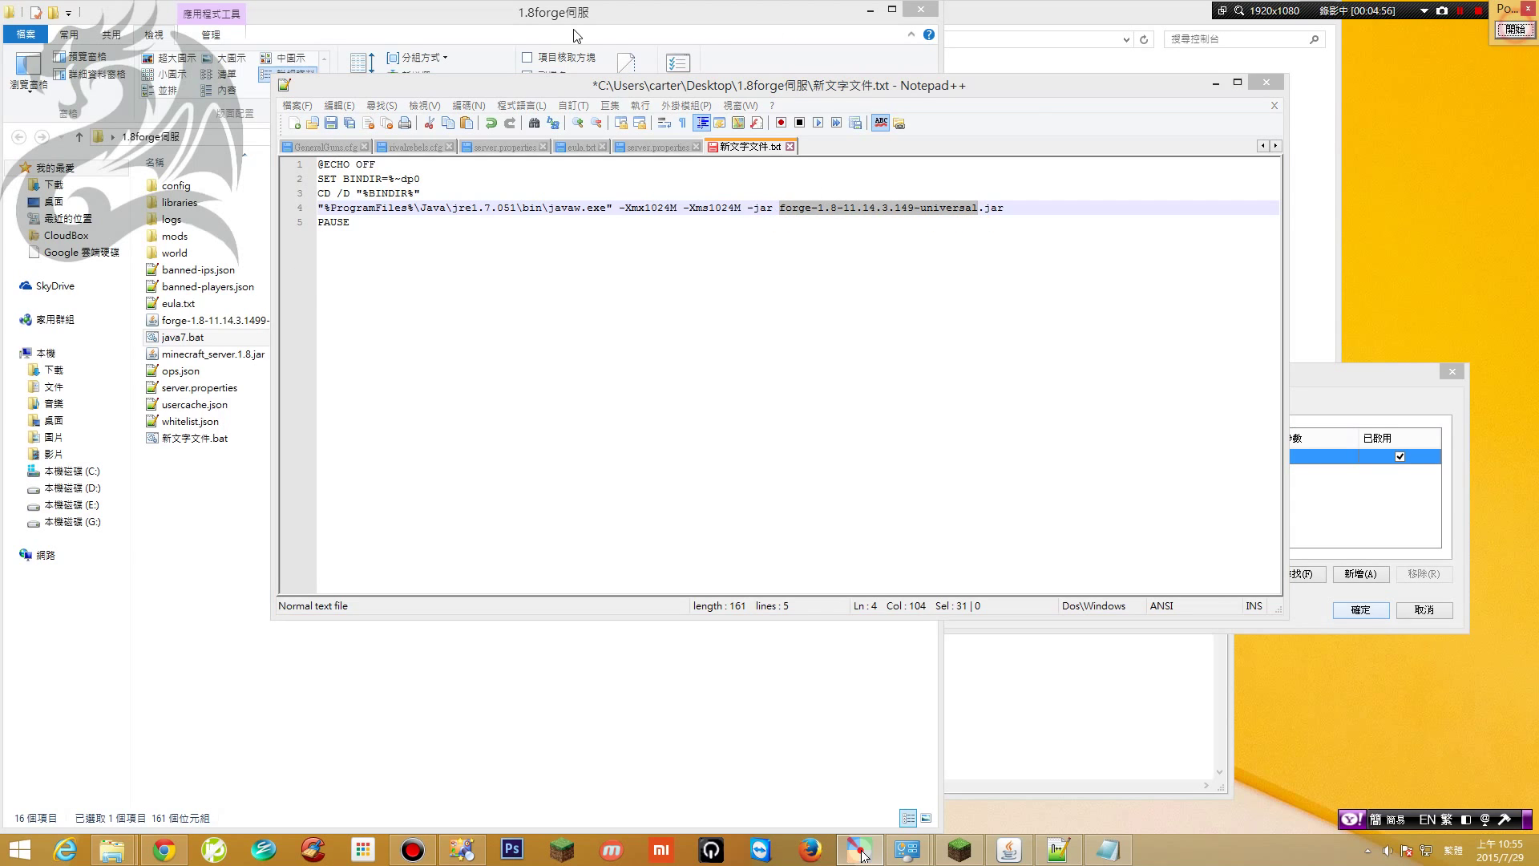
Bring the server folder forward and underline the forge-1.8-11.14.3.1499-universal.jar file in red, then end the annotation
click(569, 14)
click(1514, 30)
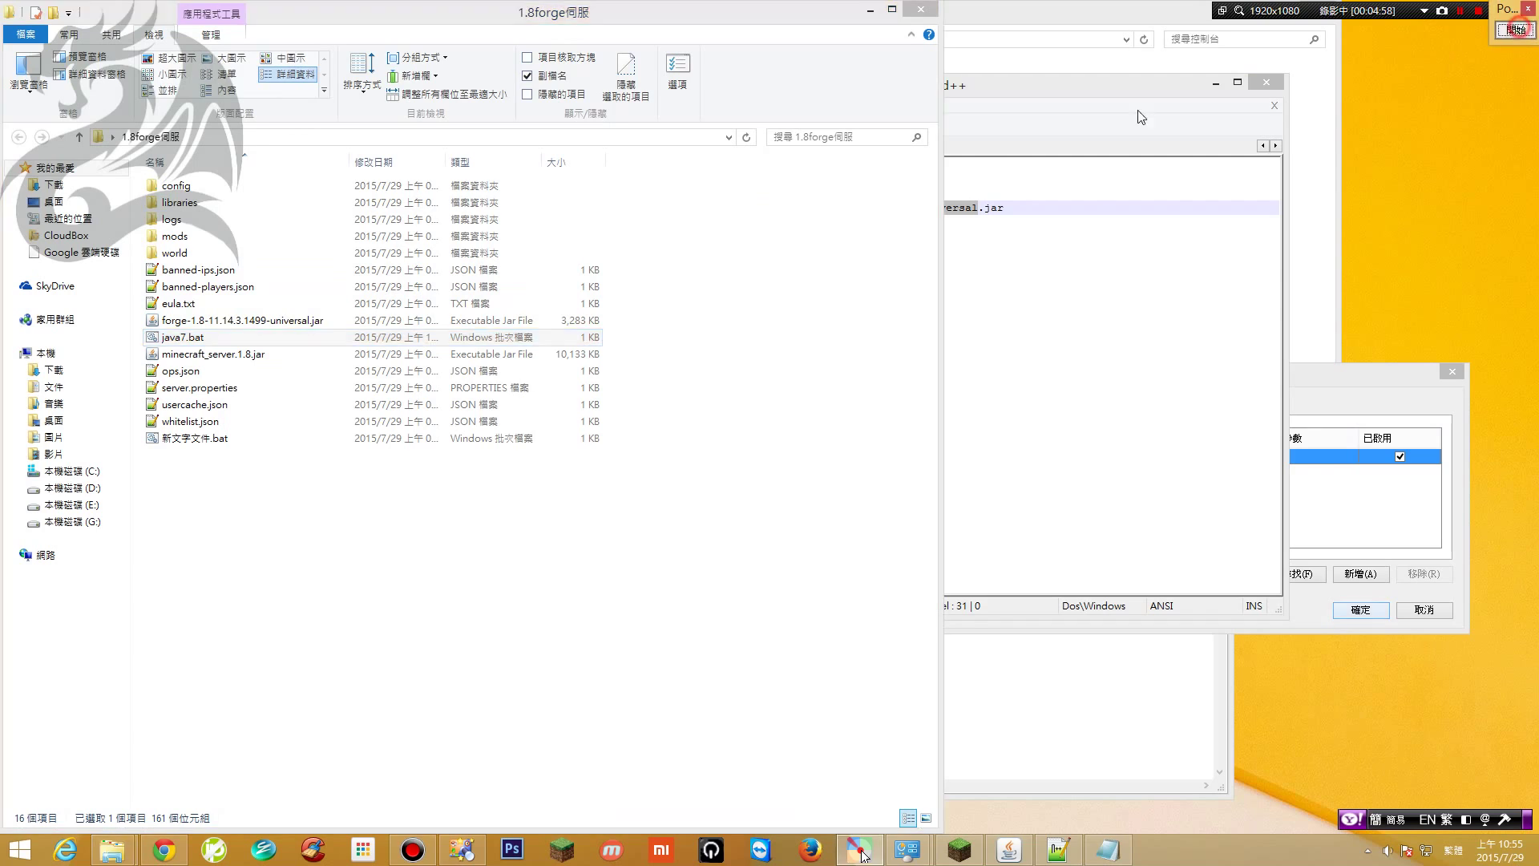
drag(158, 330, 342, 337)
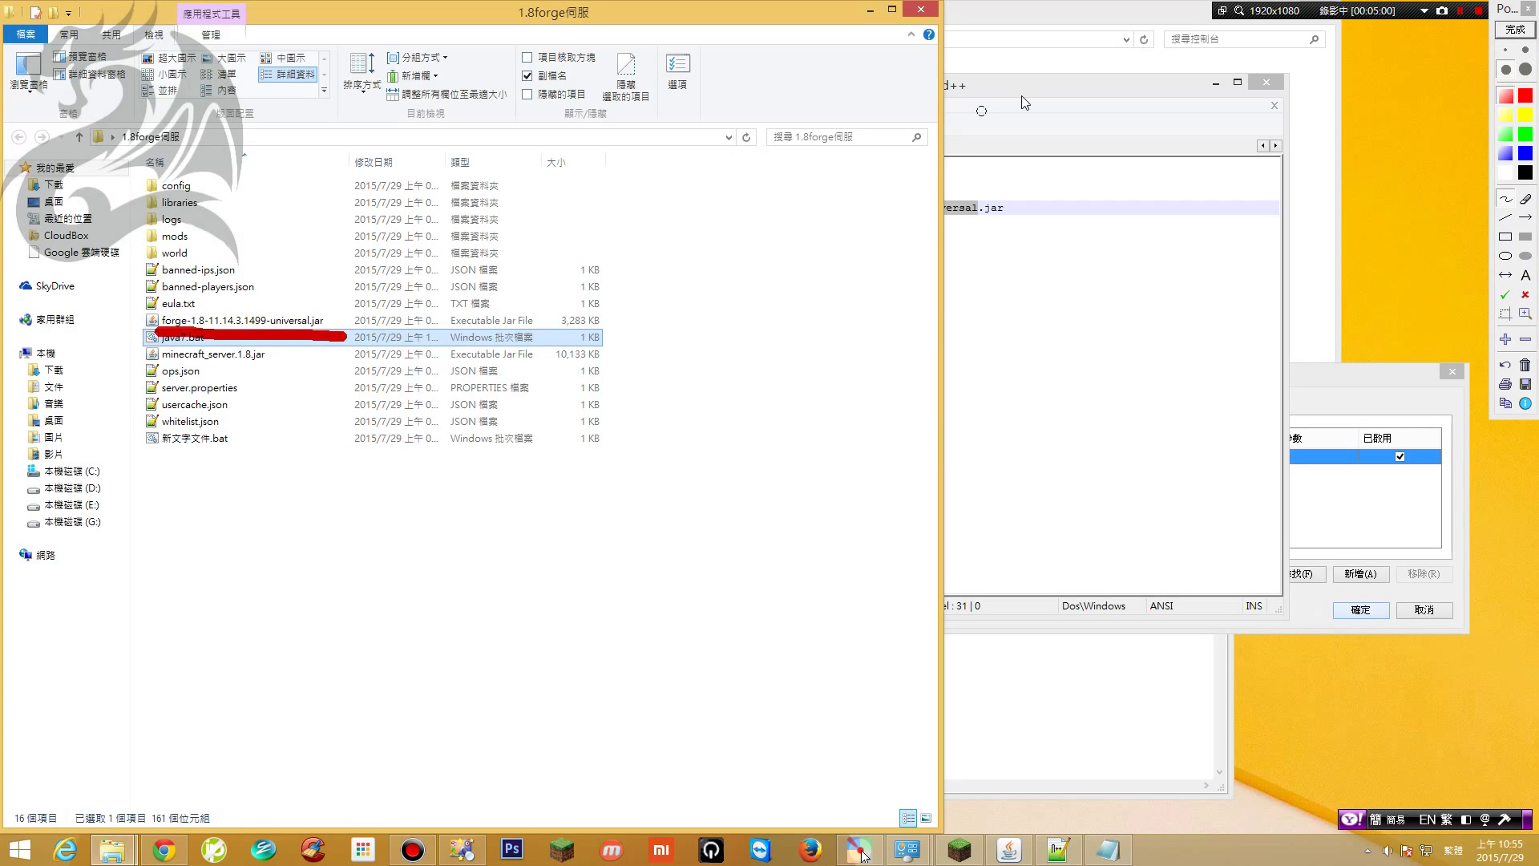
click(1514, 30)
Place the script beside the server folder and underline the forge jar name in both windows to compare them
drag(959, 88, 1259, 163)
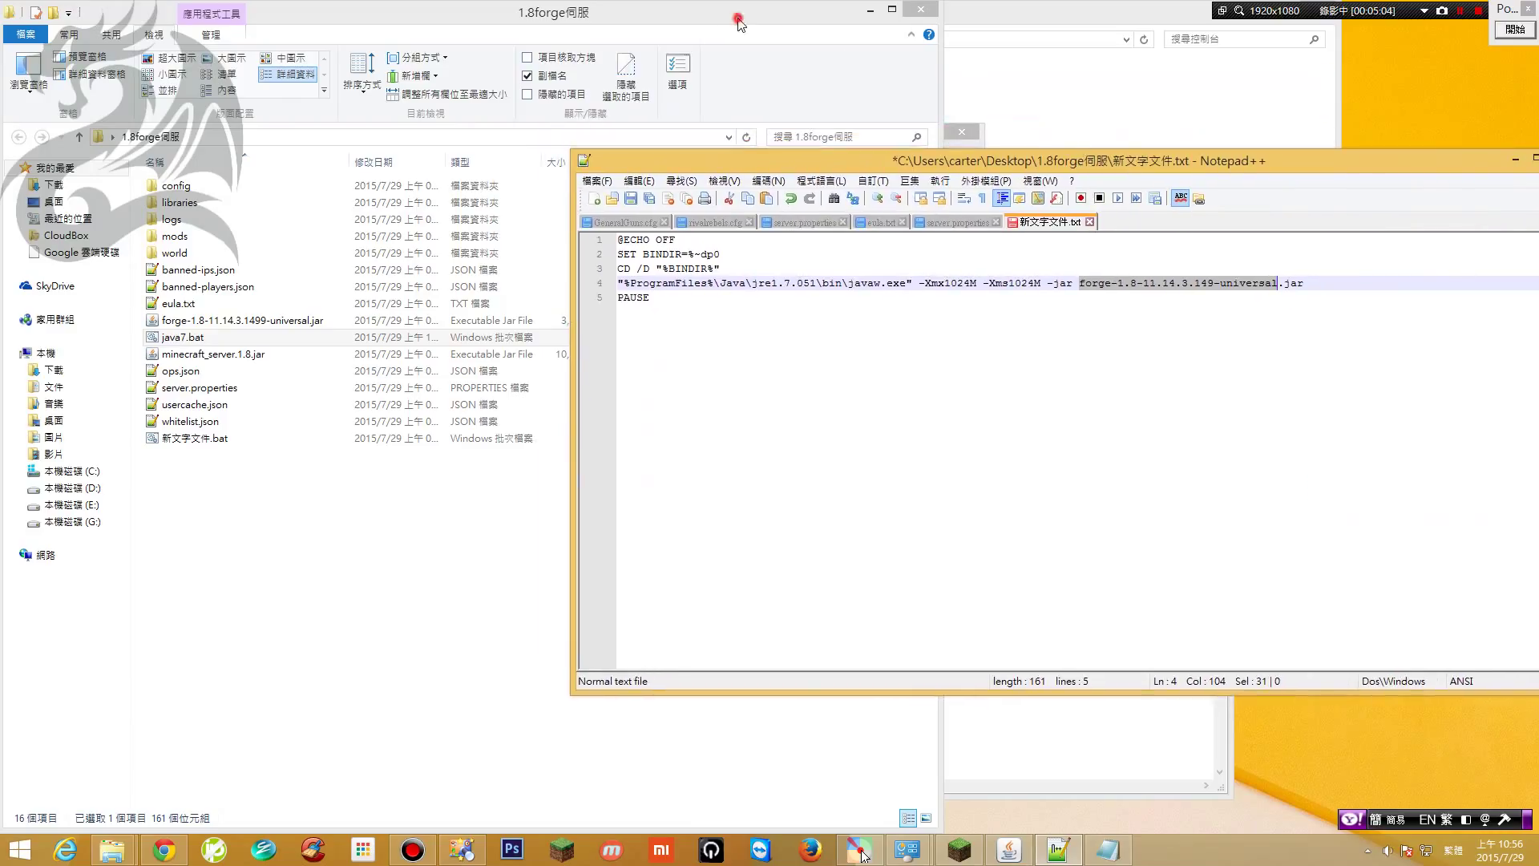
click(741, 18)
key(F10)
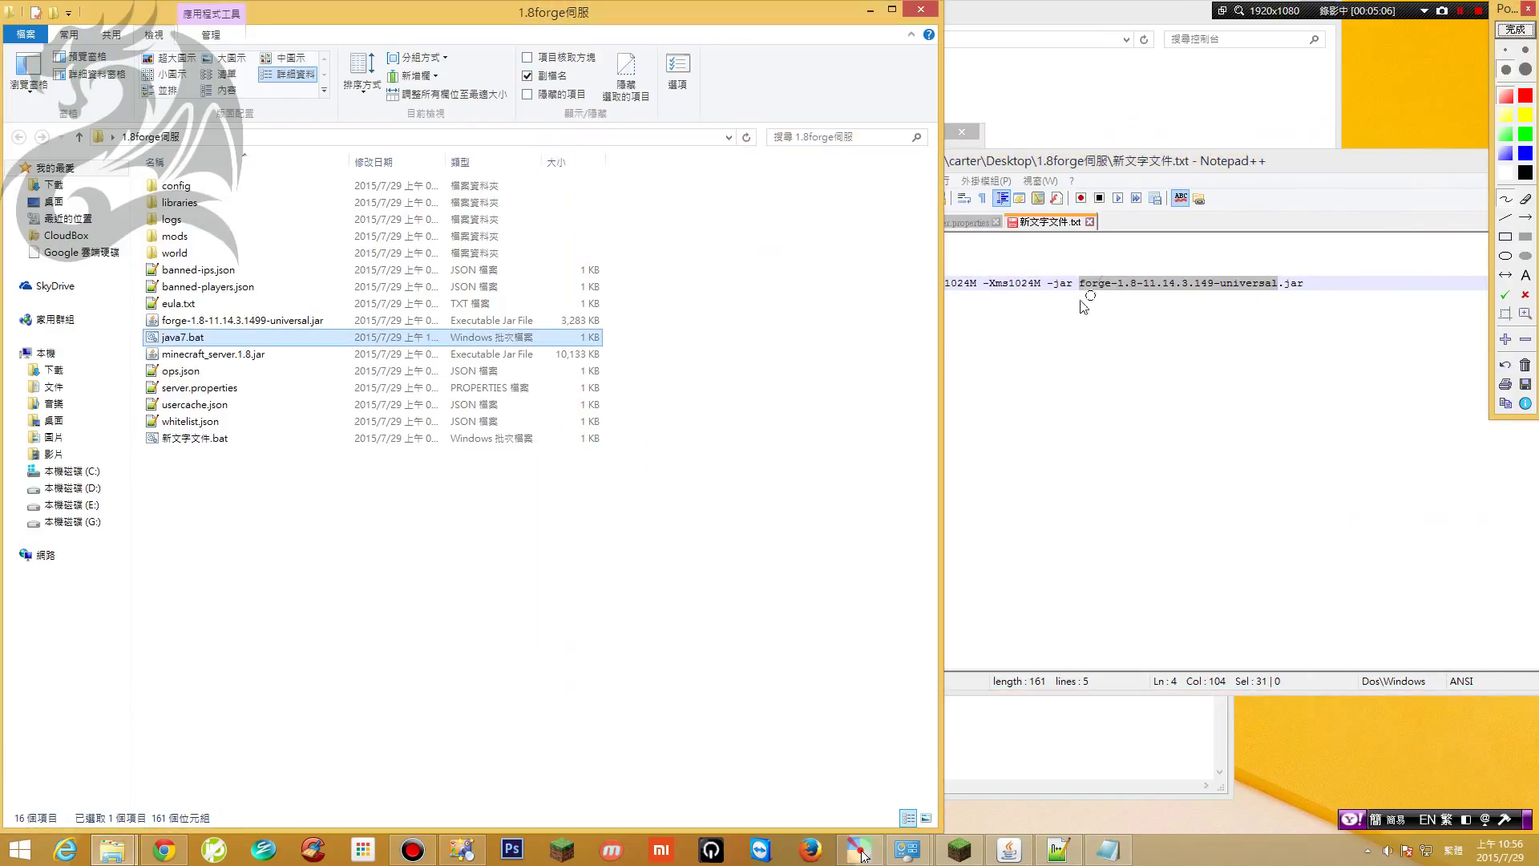
drag(1074, 294, 1275, 297)
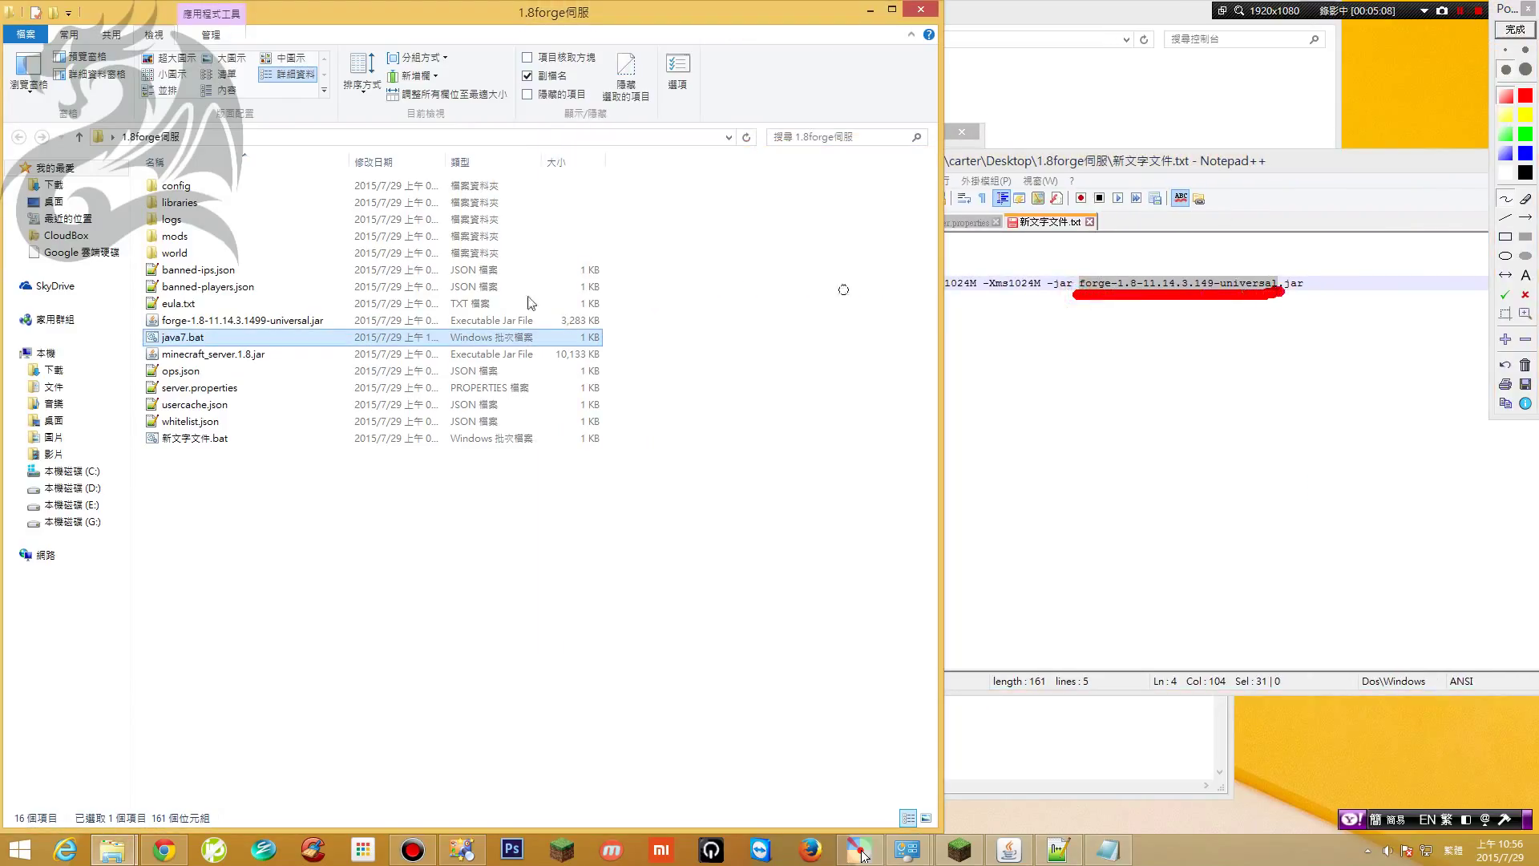
drag(158, 329, 325, 330)
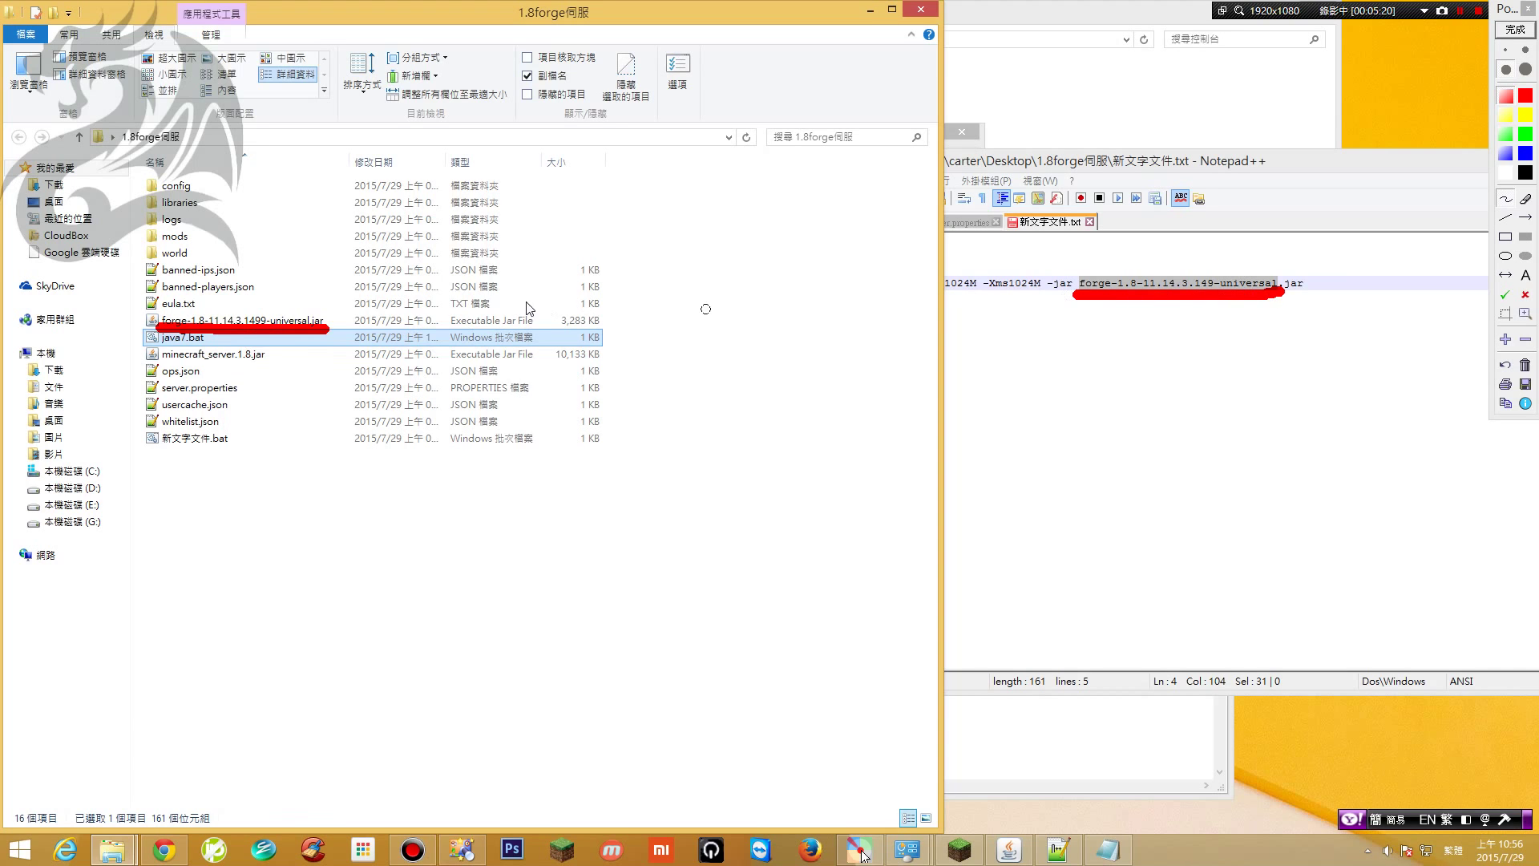
click(1513, 31)
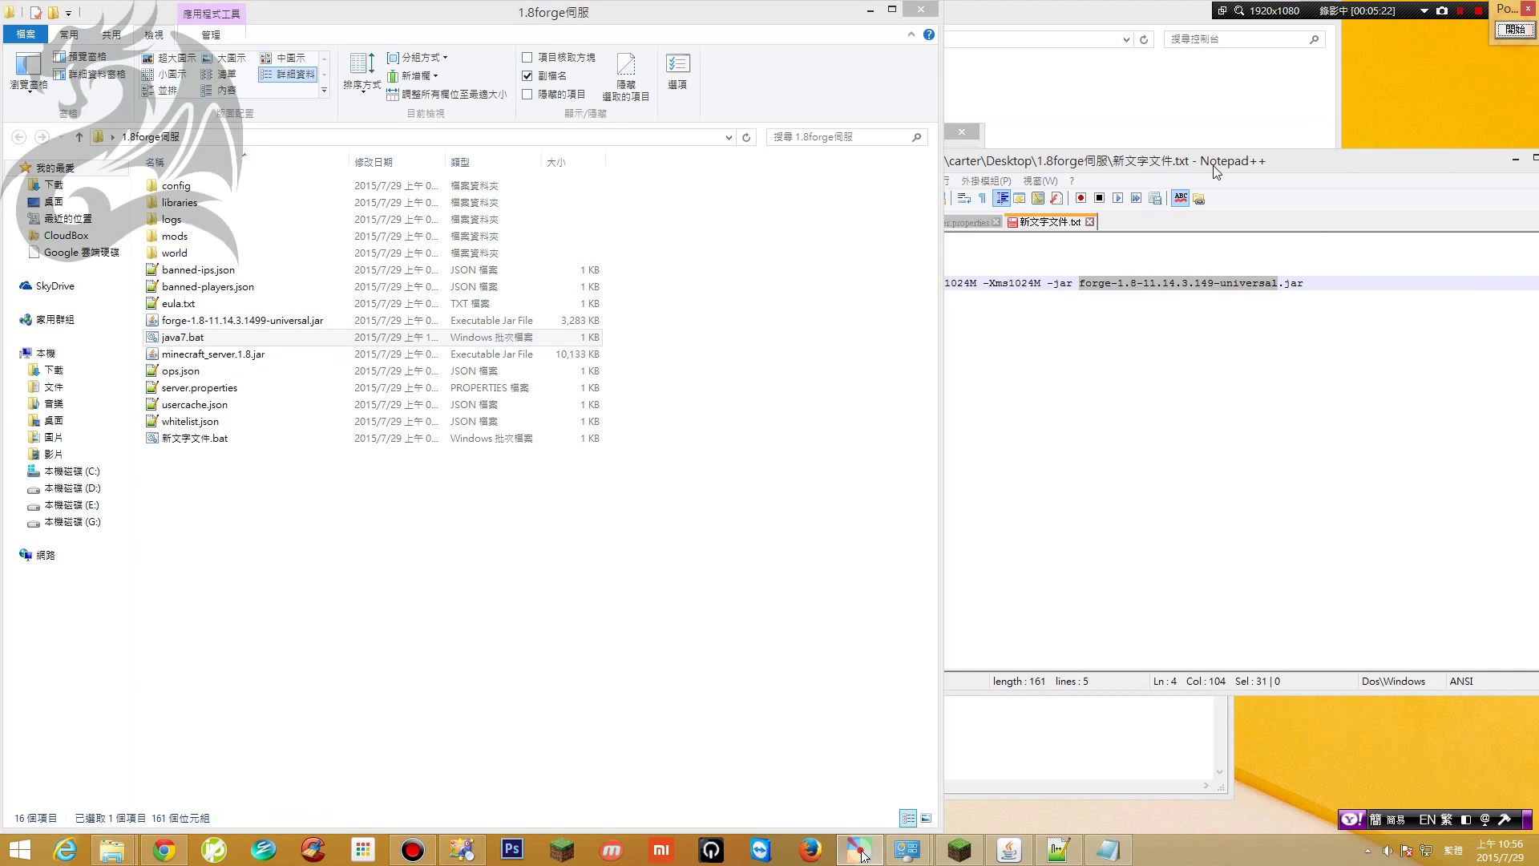
Change the jar name on line 4 to forge-1.8-11.14.3.14-universal.jar and save the script
click(861, 851)
click(1213, 283)
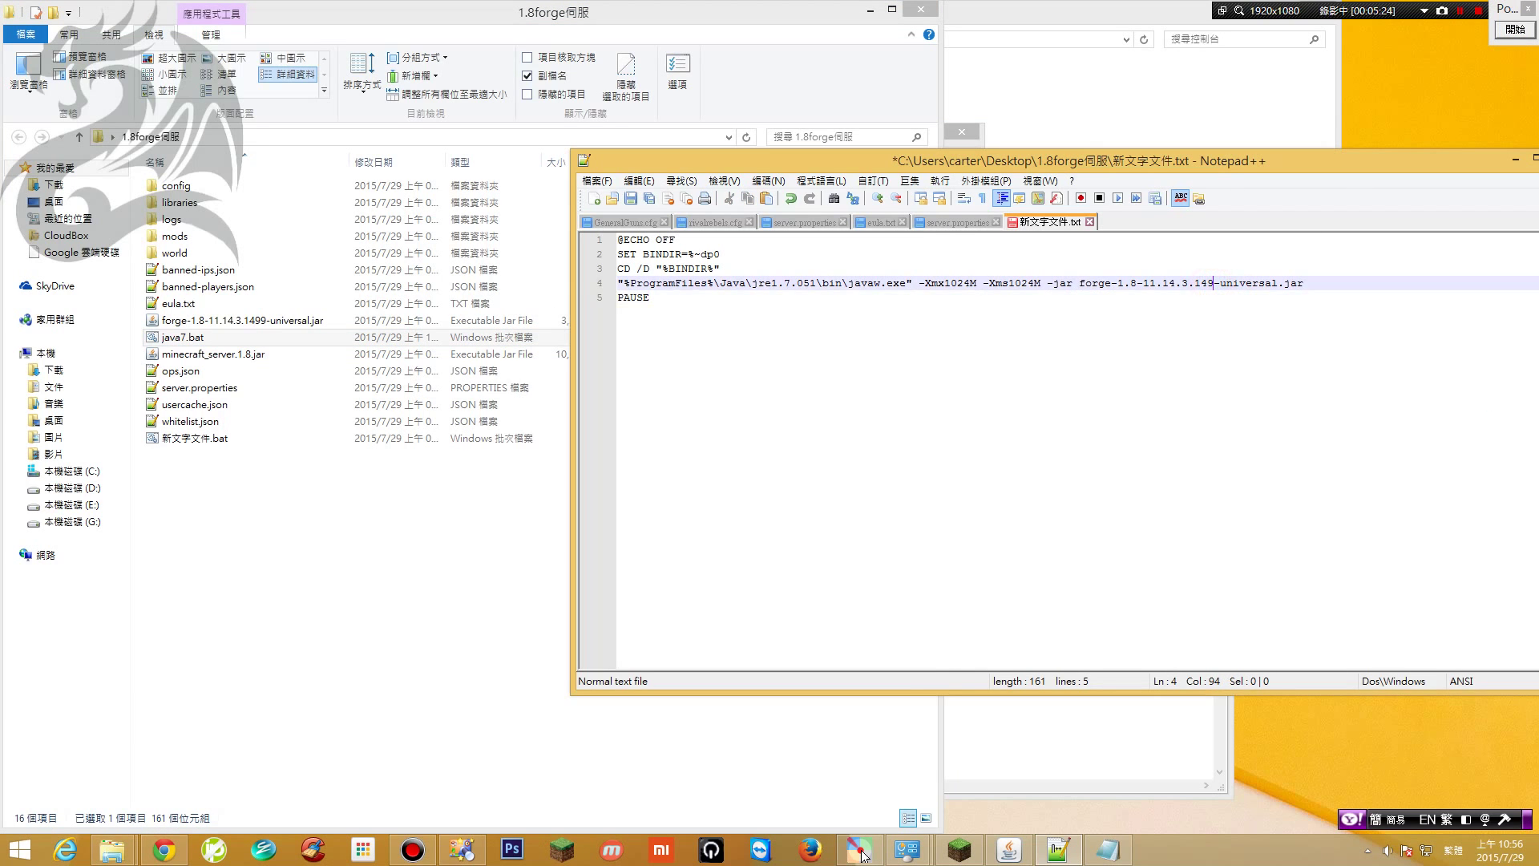
key(BackSpace)
click(631, 199)
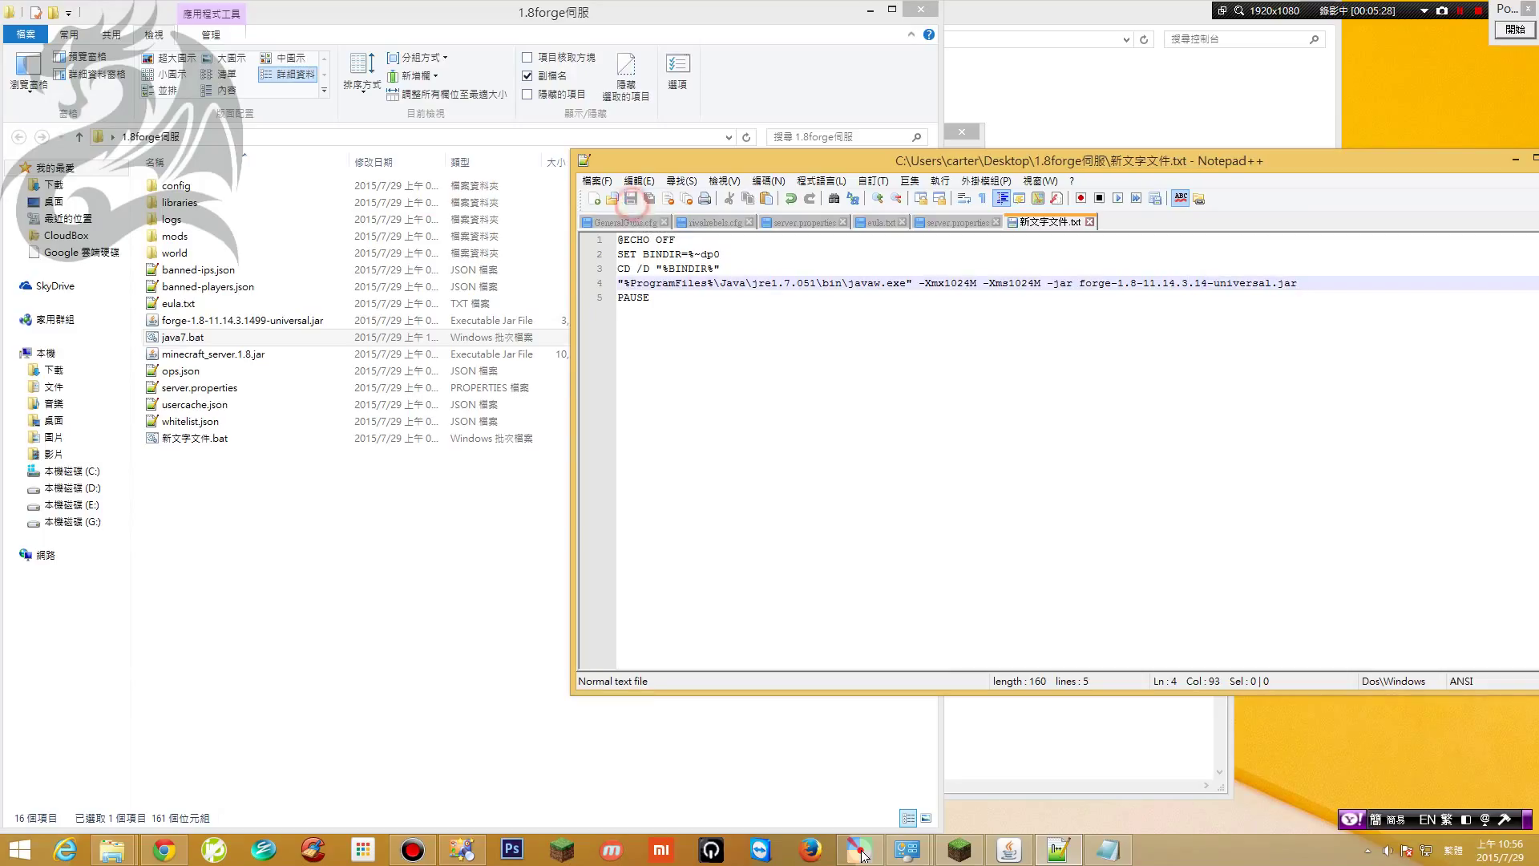
Run java7.bat again, move its console window aside to view the output, and close it
double_click(224, 340)
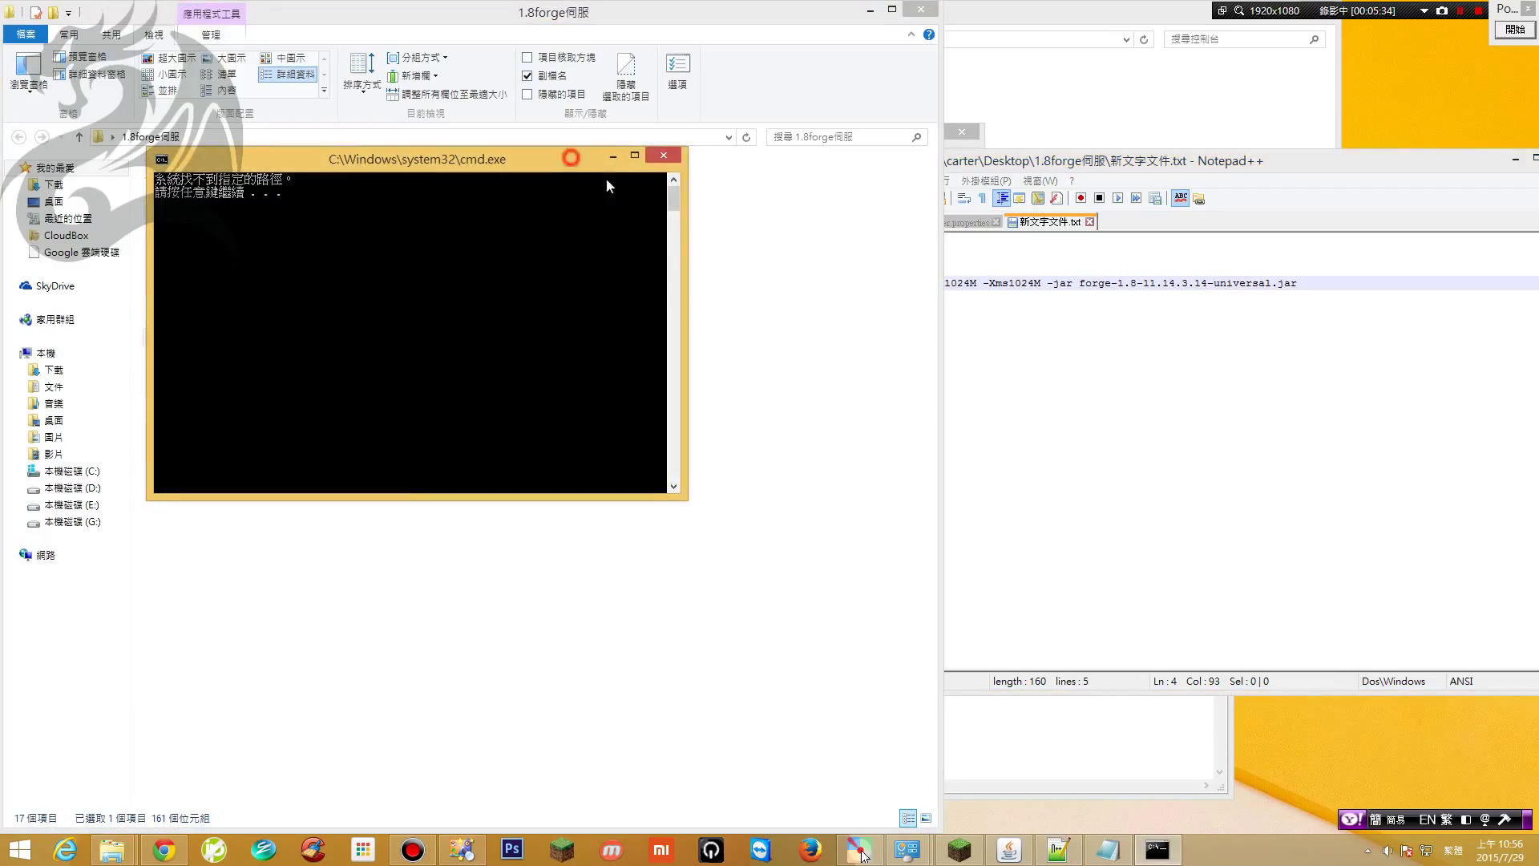
drag(570, 157, 890, 449)
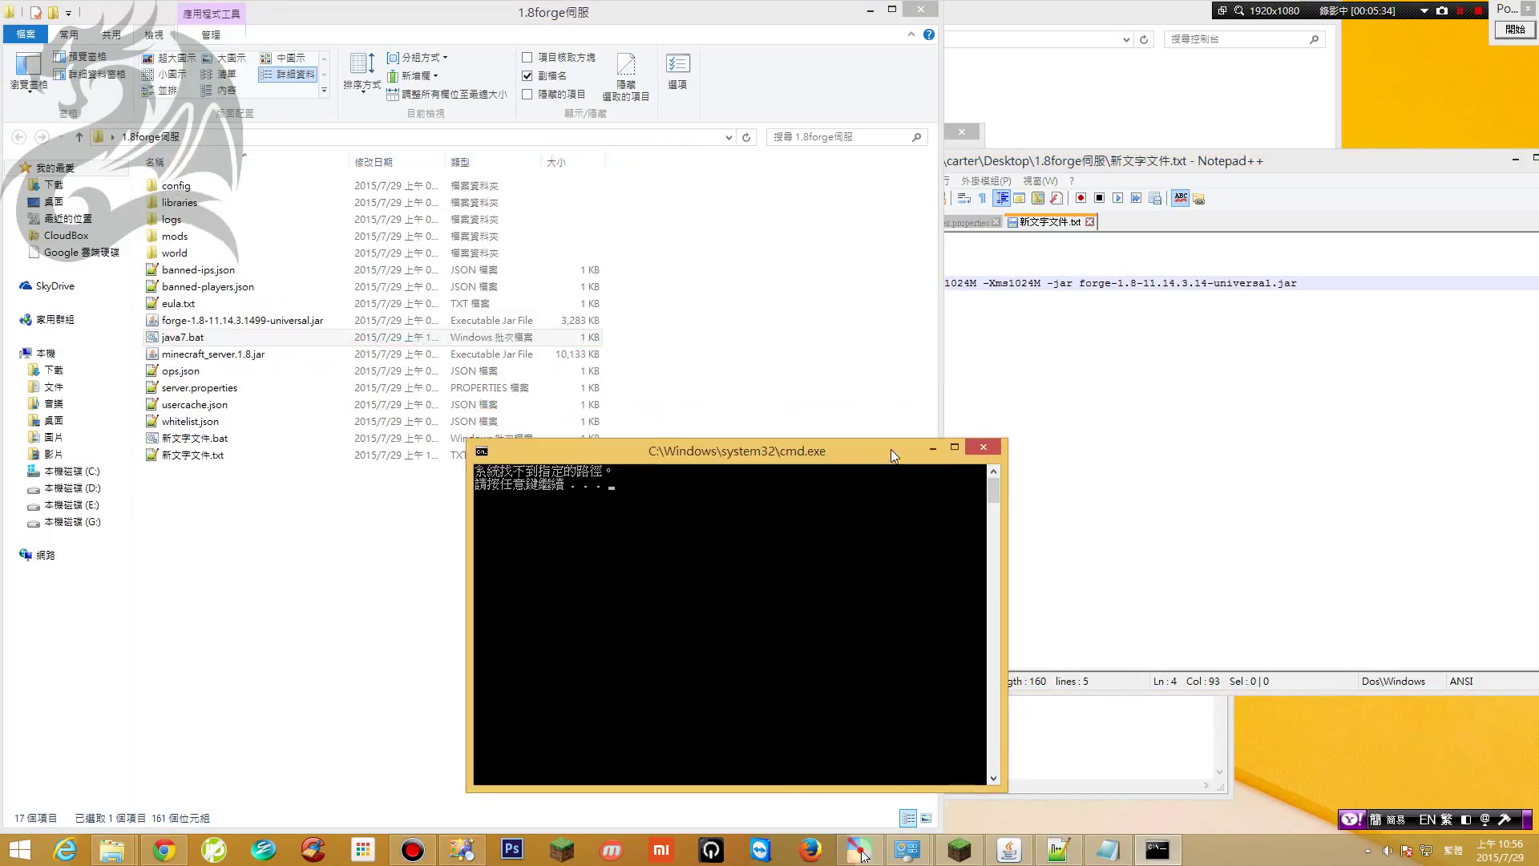
click(991, 452)
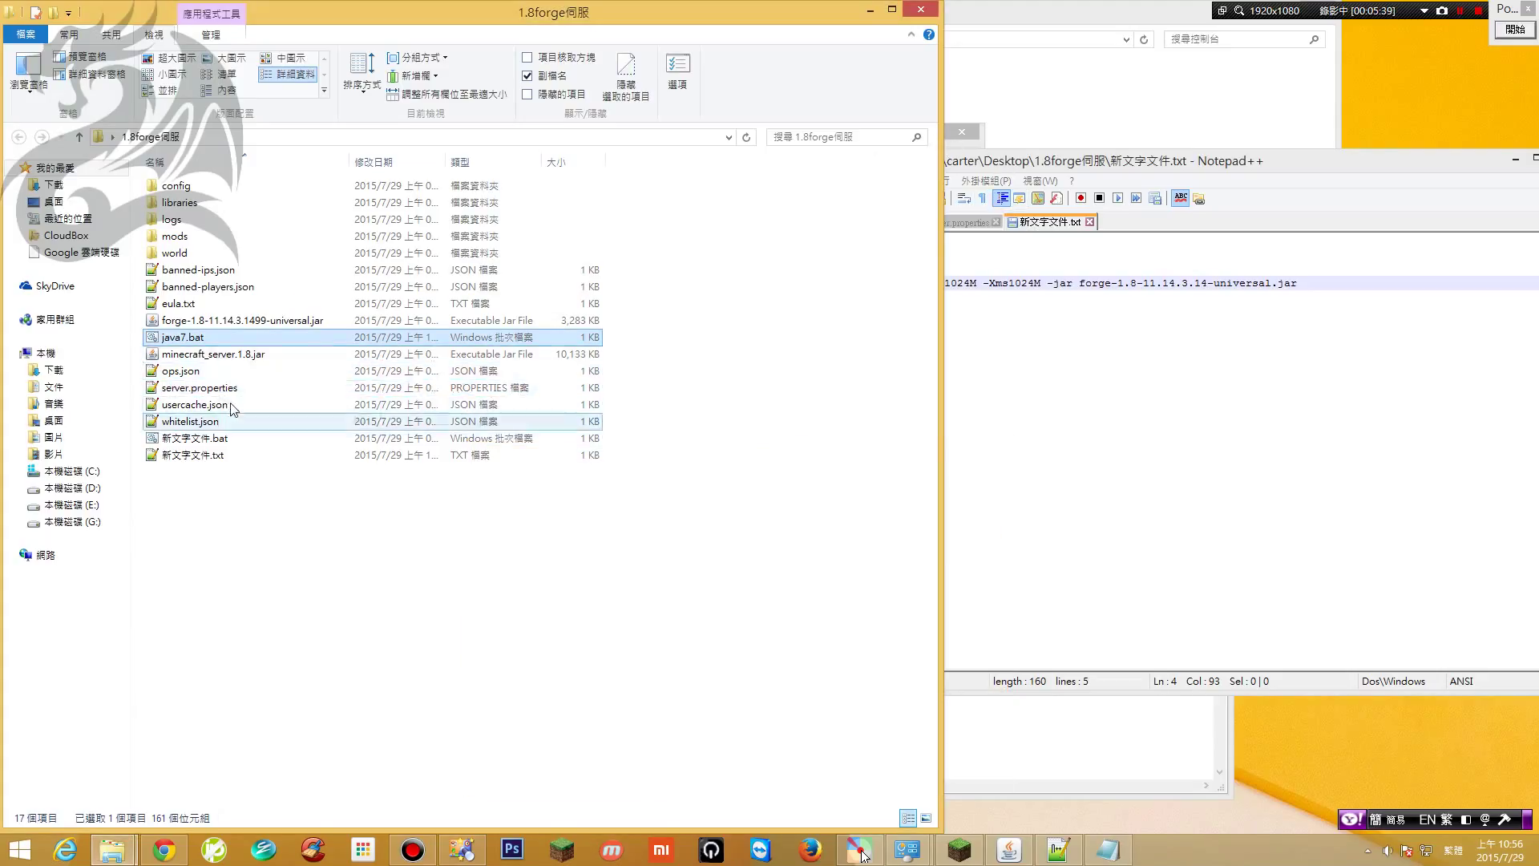
Open 新文字文件.bat for editing and copy the jre1.8.0_51 folder name from its Java path
click(213, 443)
right_click(213, 442)
click(262, 472)
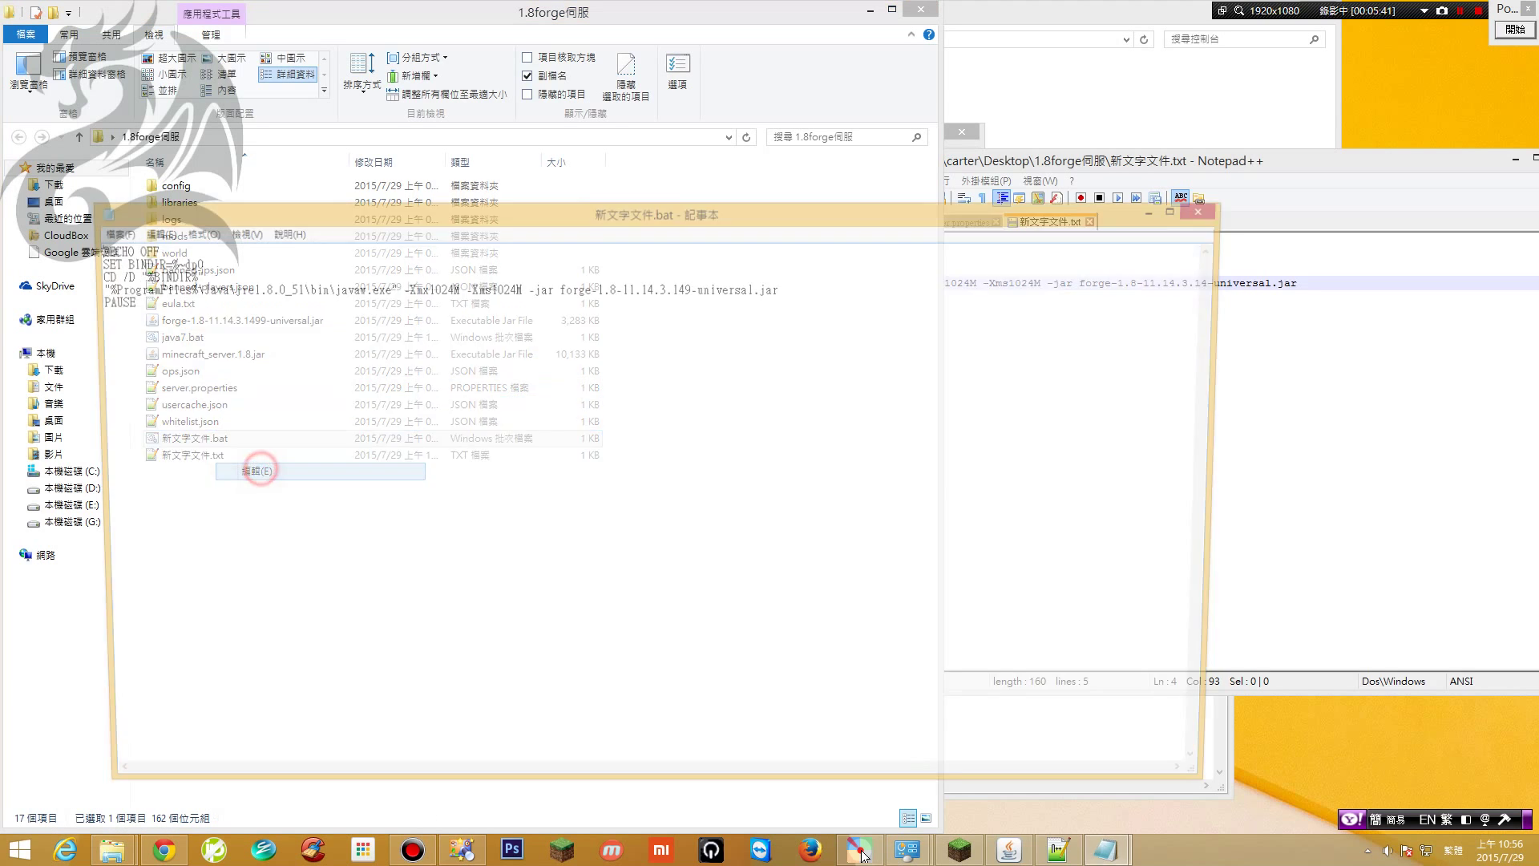
drag(295, 287, 234, 288)
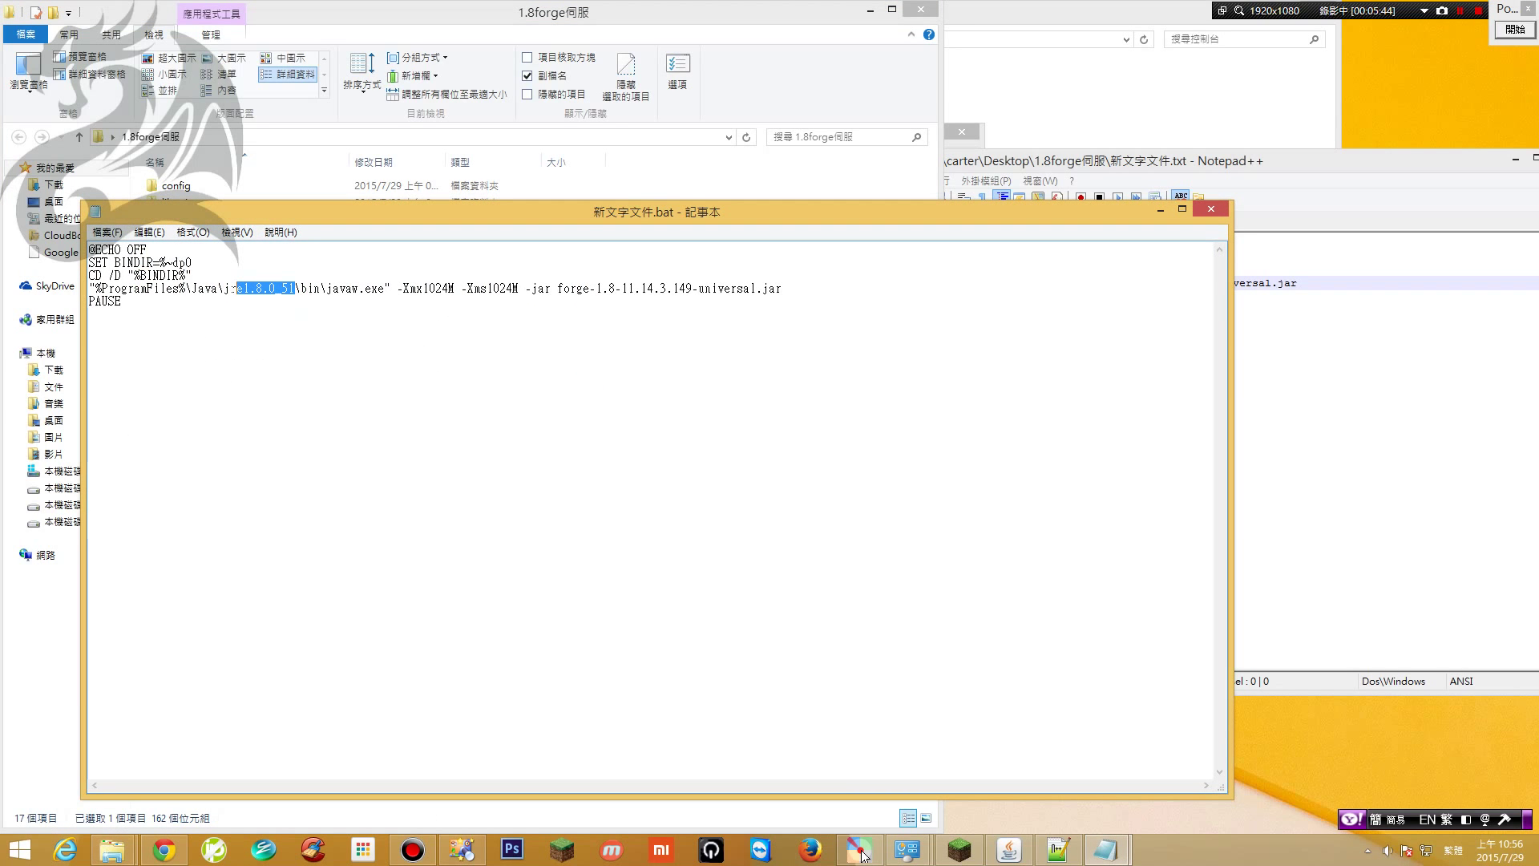
right_click(233, 290)
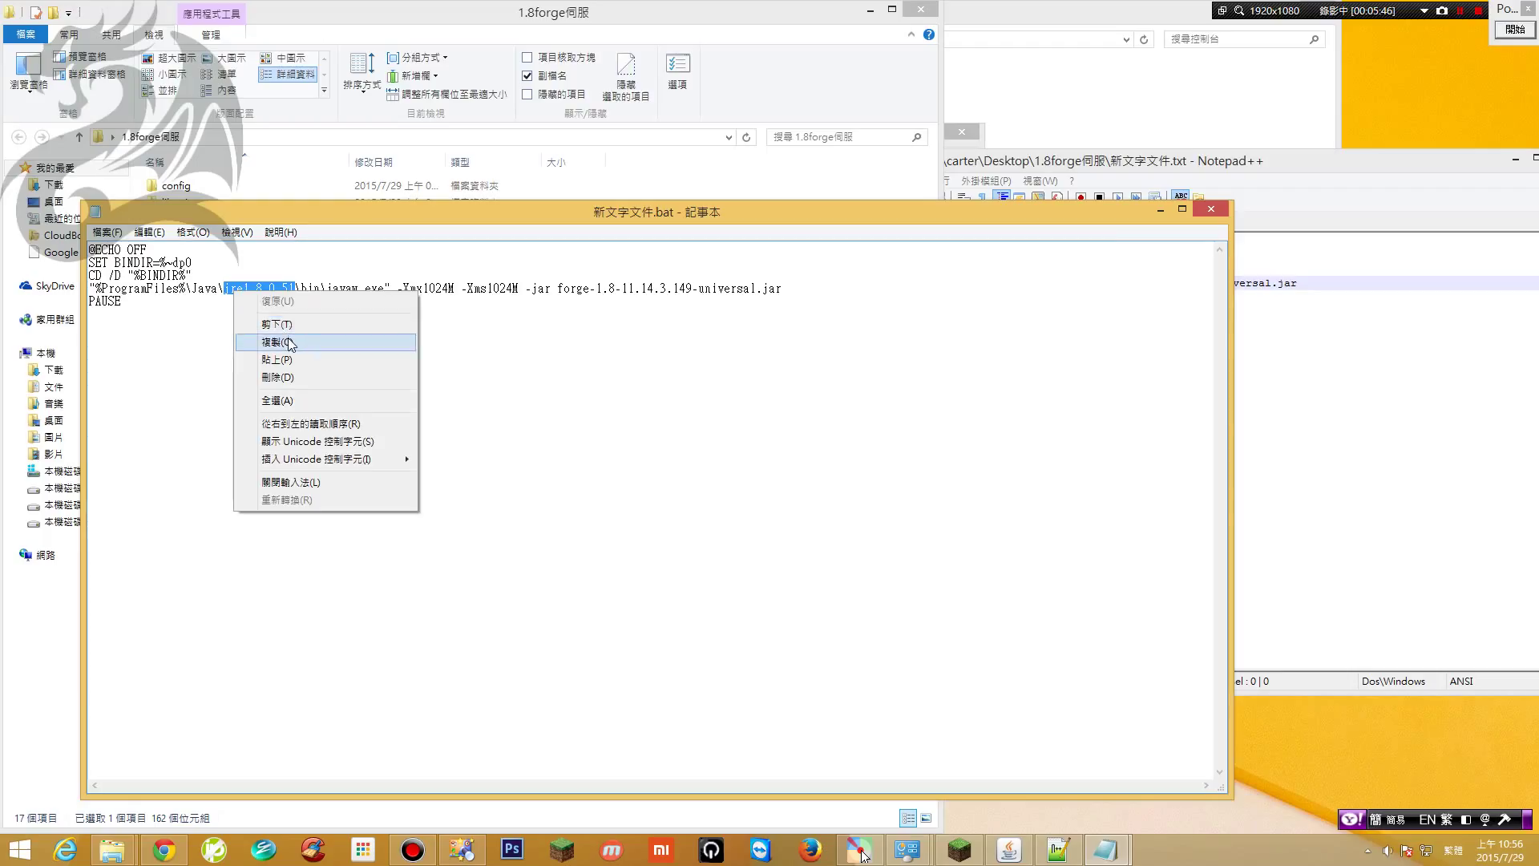
click(275, 344)
Replace the jre1.7.051 folder on line 4 of the Notepad++ script with the copied jre1.8.0_51 and reposition the window
click(1036, 201)
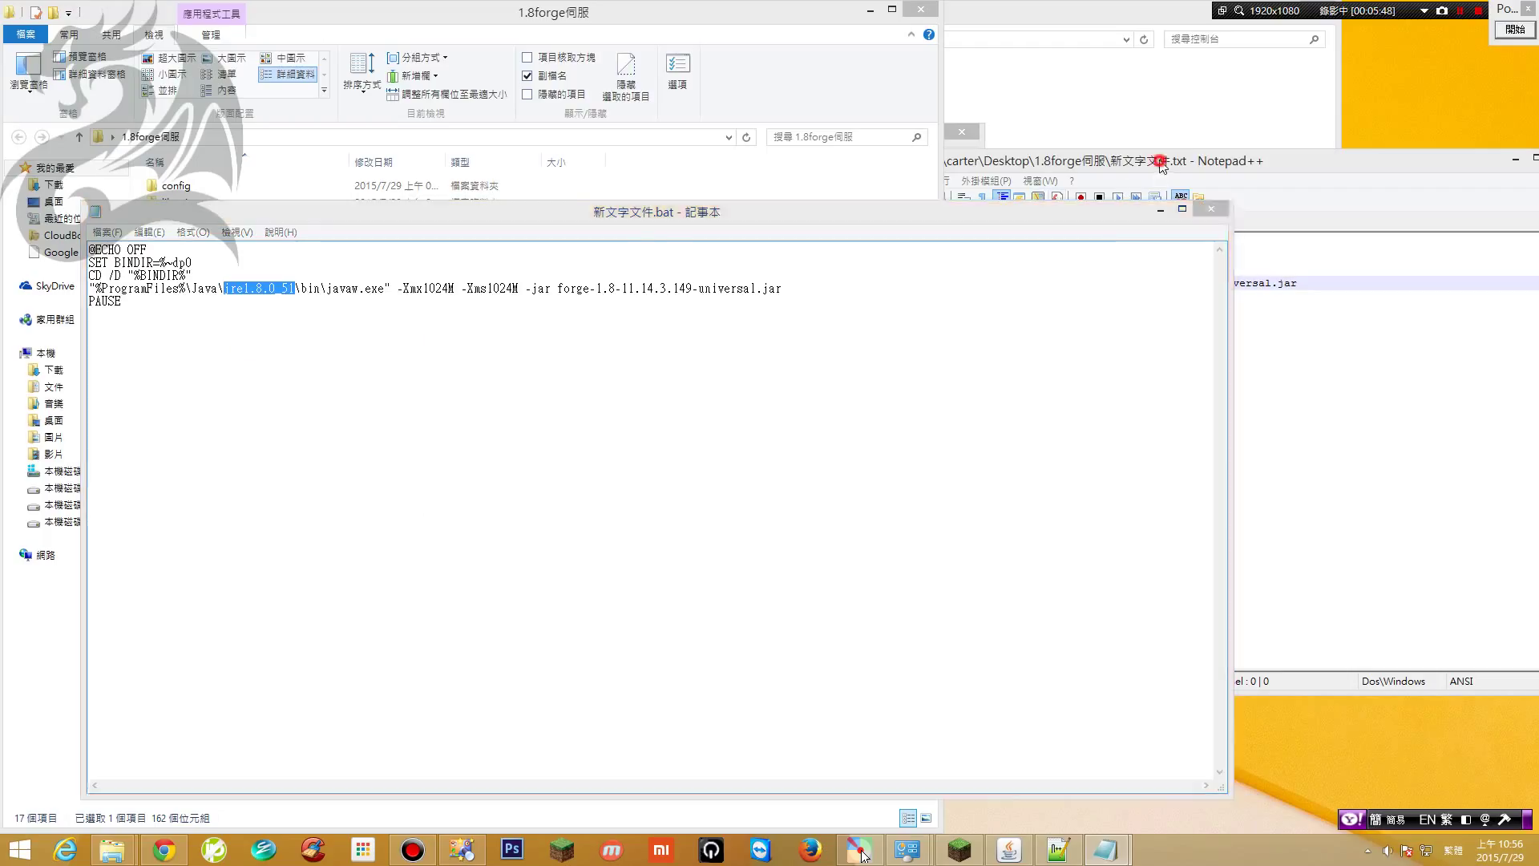
drag(816, 284, 753, 284)
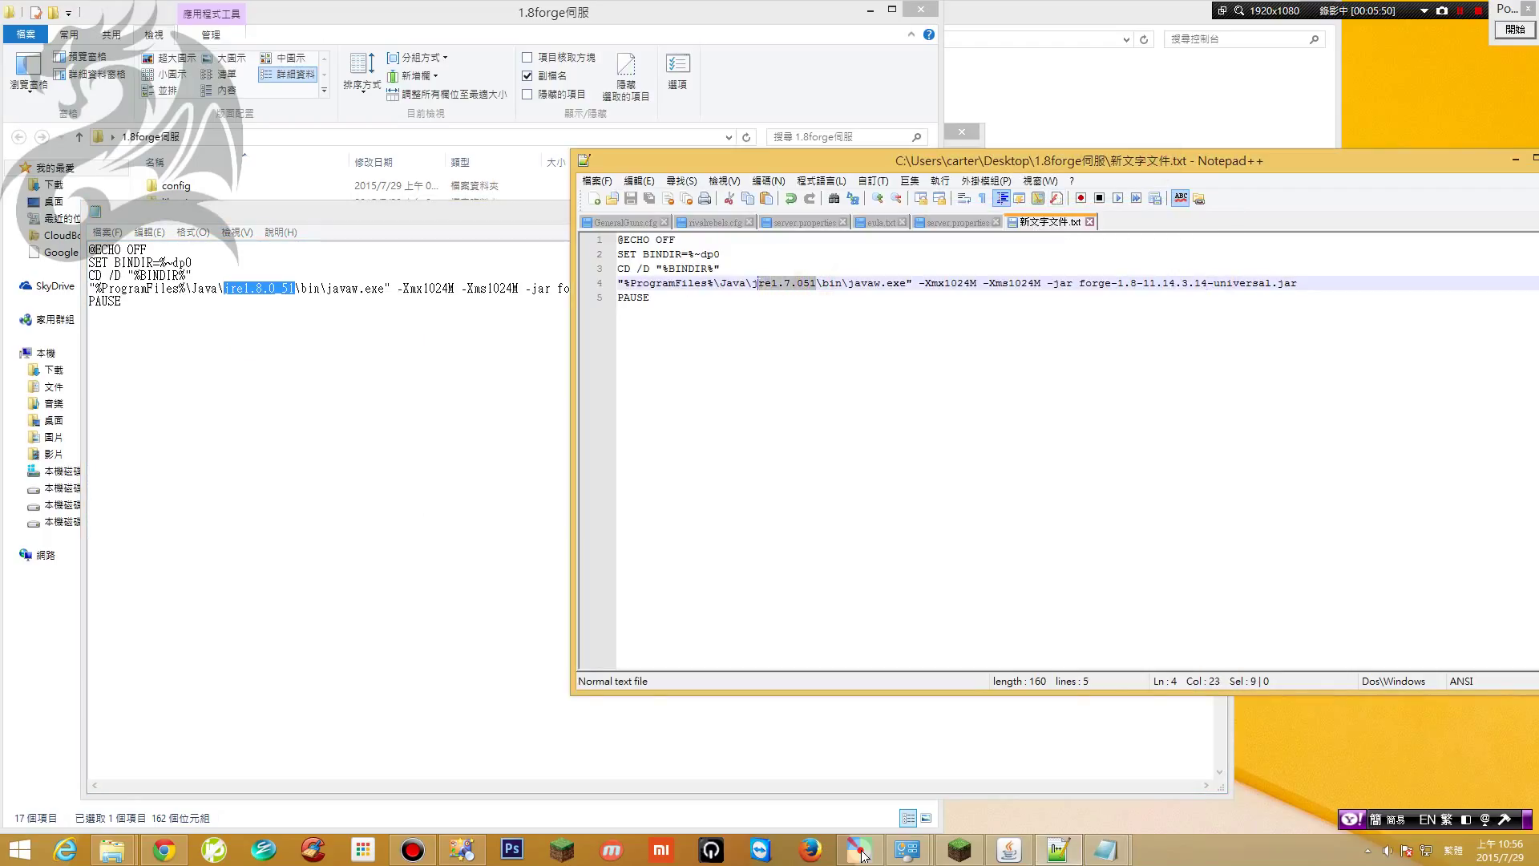
right_click(755, 286)
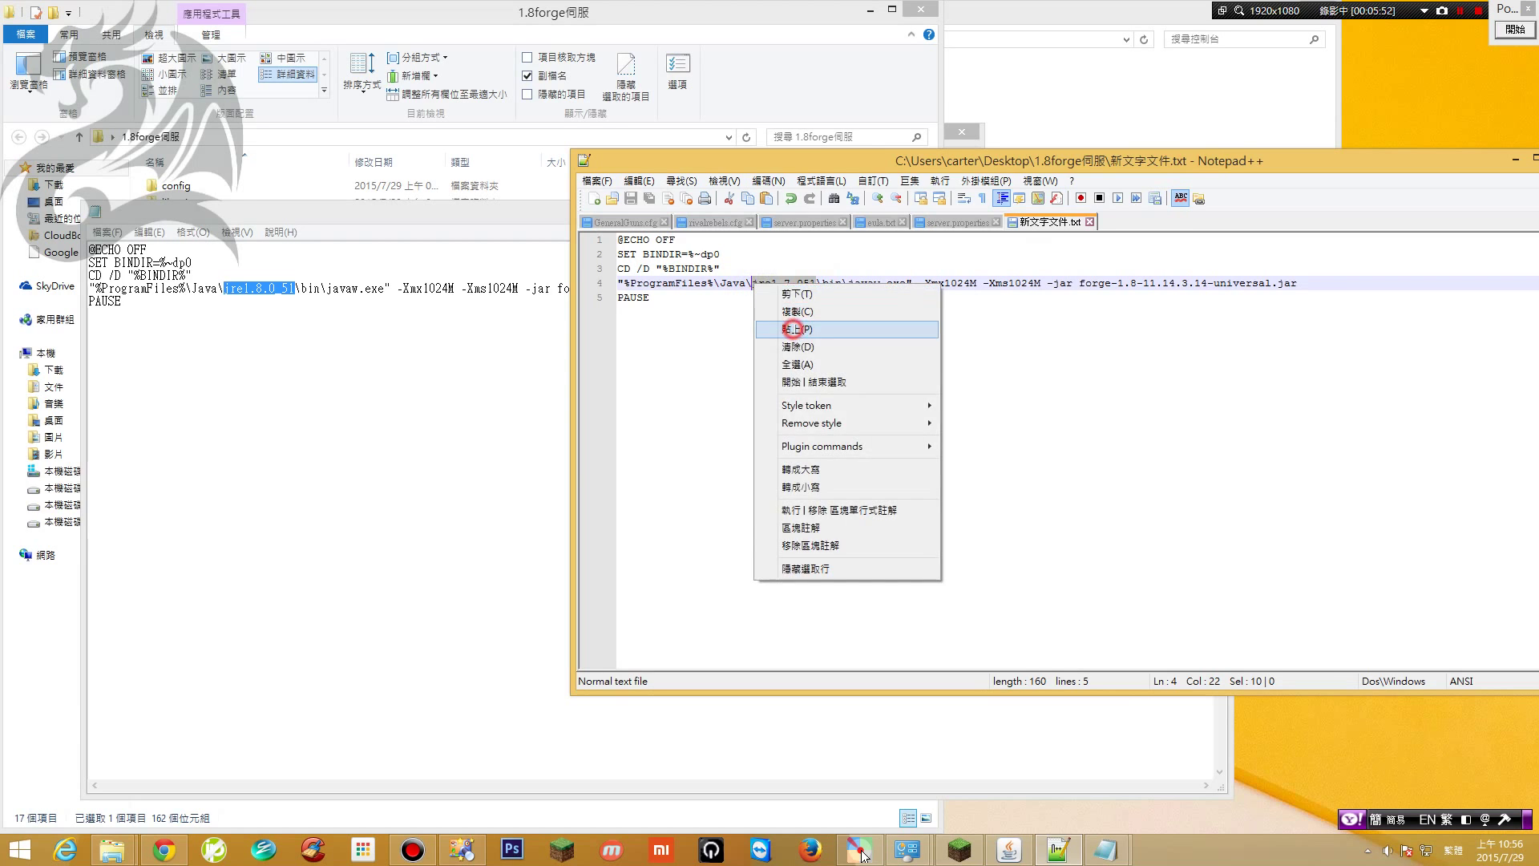
click(797, 329)
drag(899, 166, 609, 133)
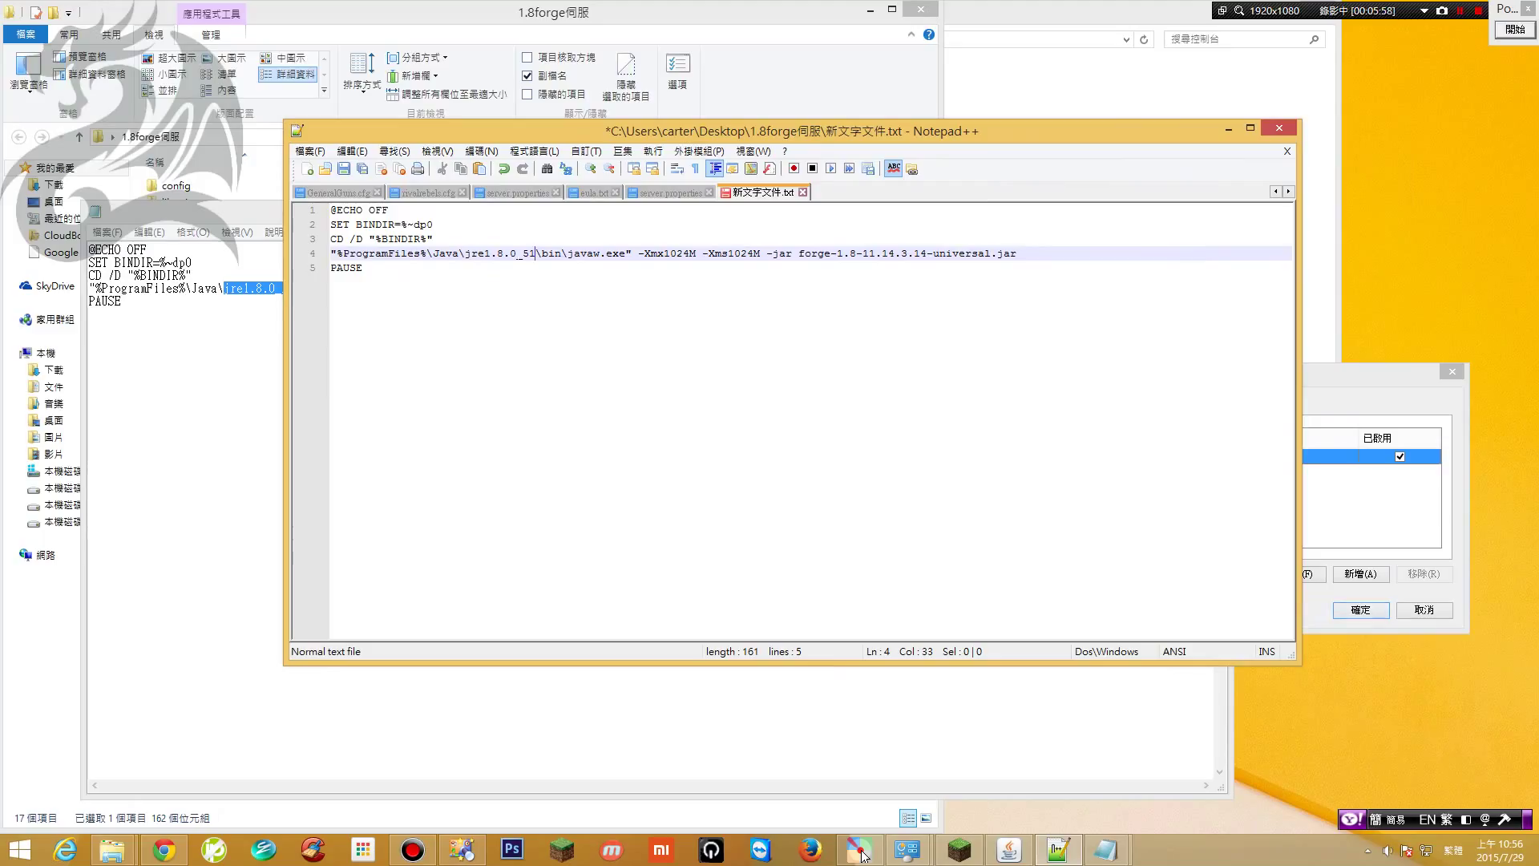
Examine the runtime path of Java 1.8.0_51 in the Java Runtime Environment settings, and close the Java control panel
click(1353, 393)
click(1197, 455)
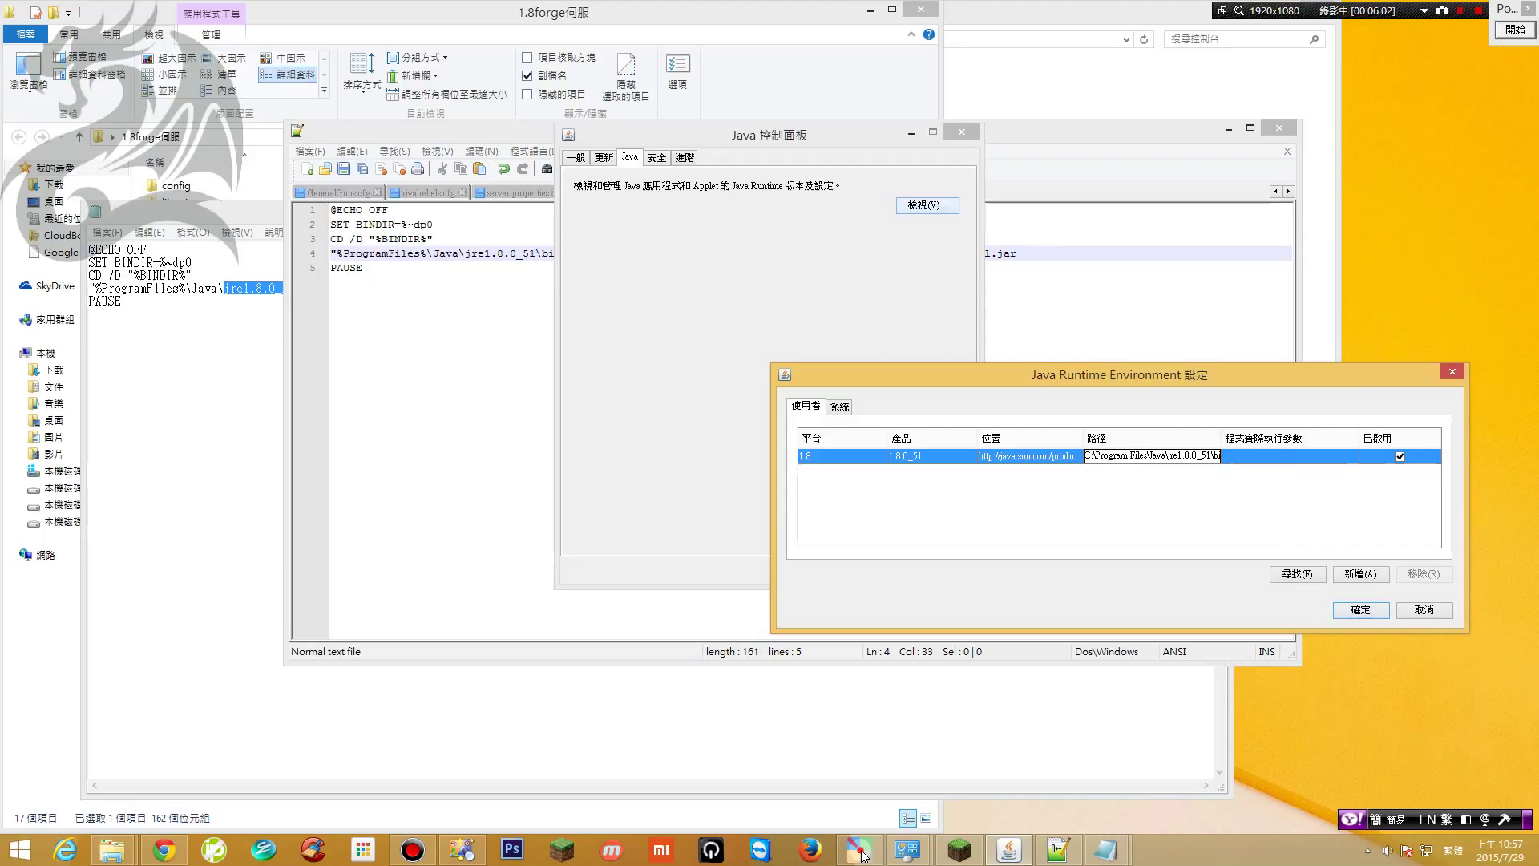
drag(1108, 455, 1244, 465)
click(1172, 455)
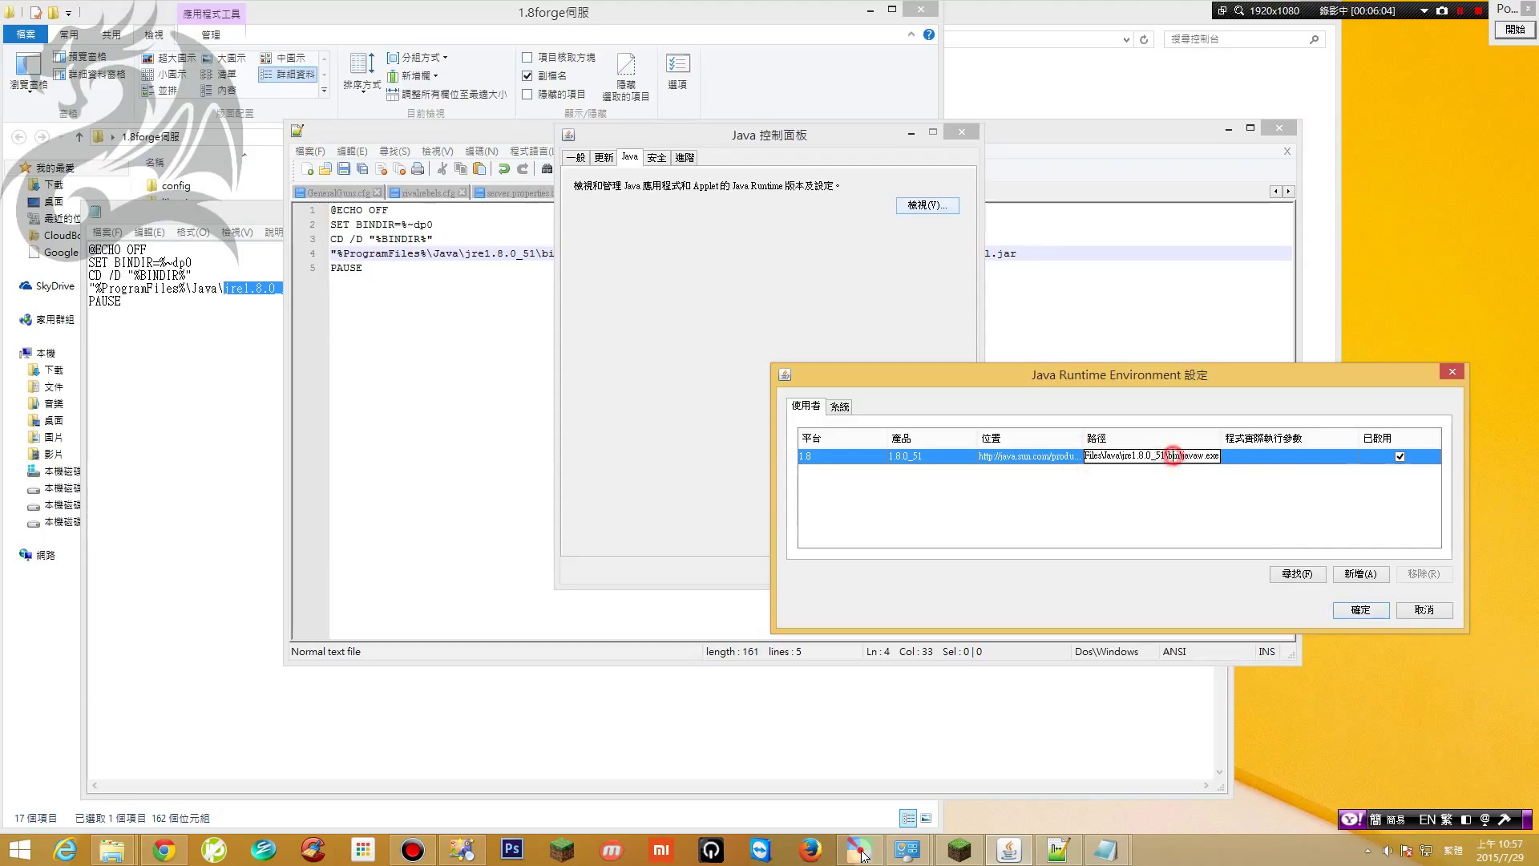
click(1360, 611)
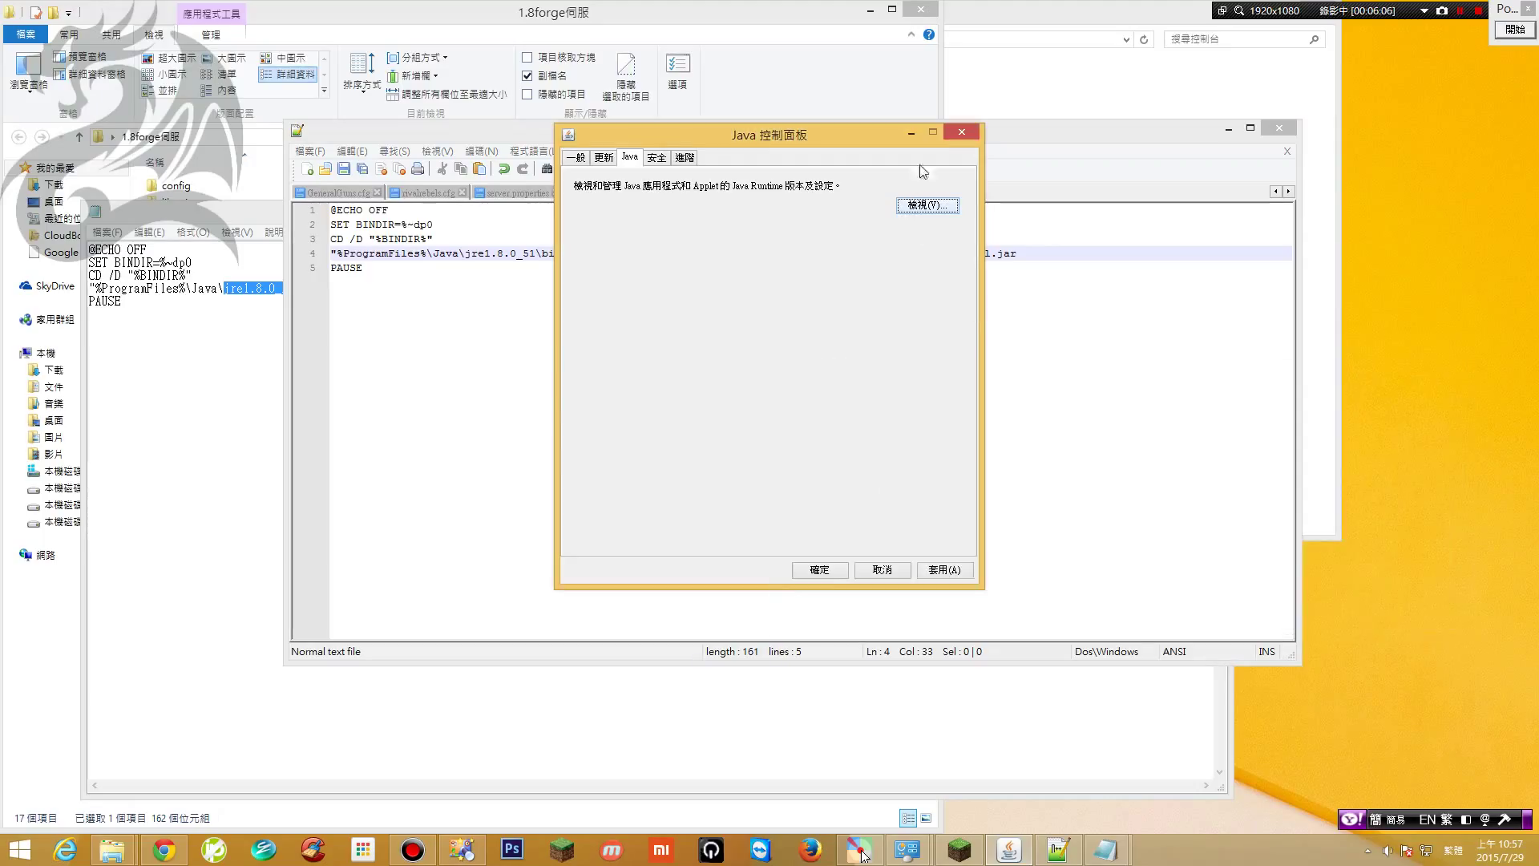
click(961, 134)
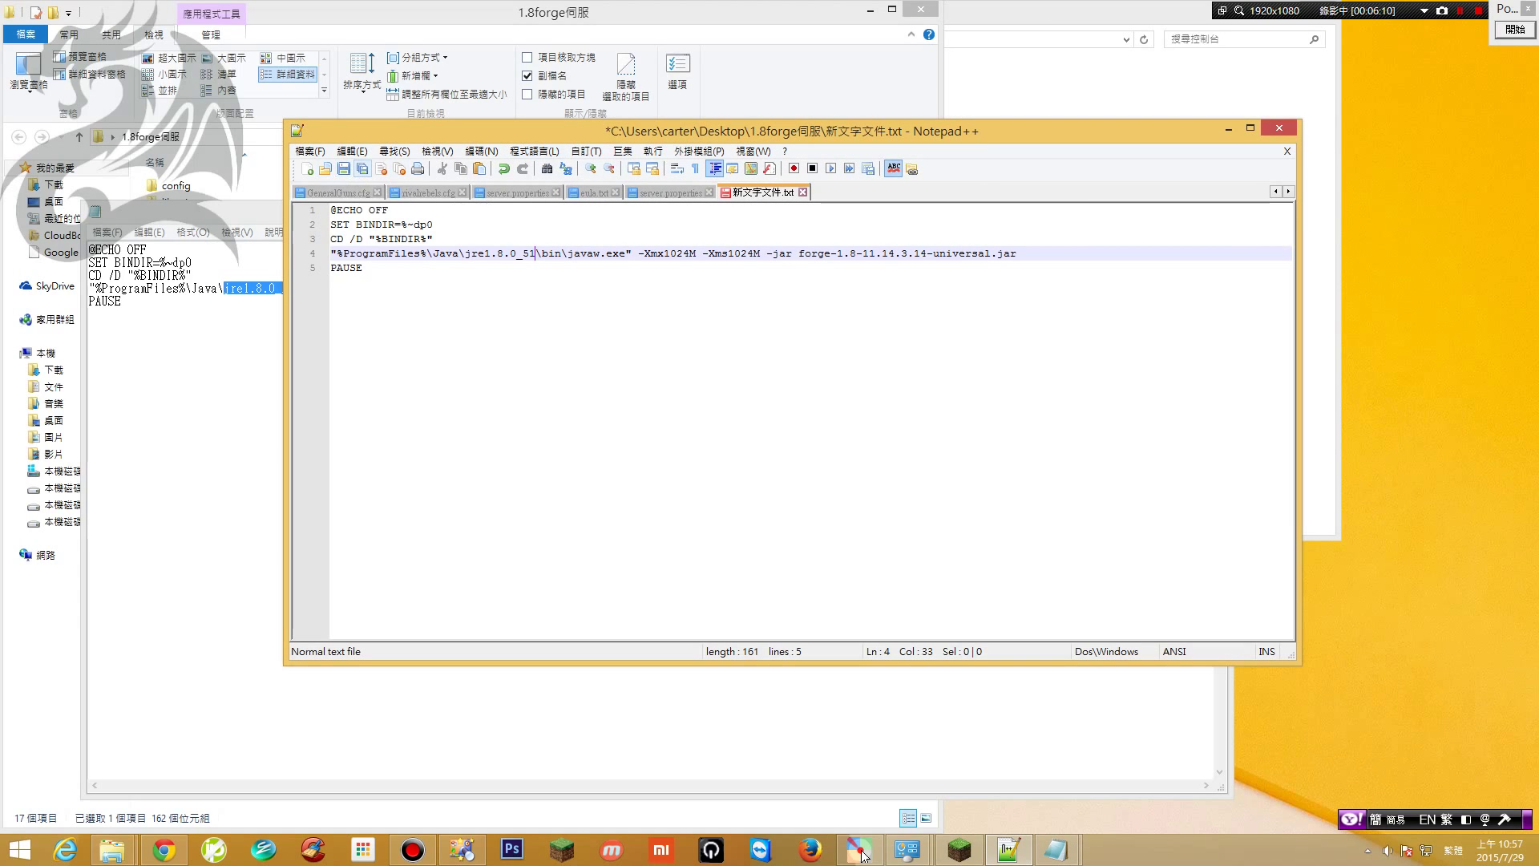
Save 新文字文件.txt in Notepad++ and 新文字文件.bat in Notepad, moving both windows clear of the server folder
key(ctrl+s)
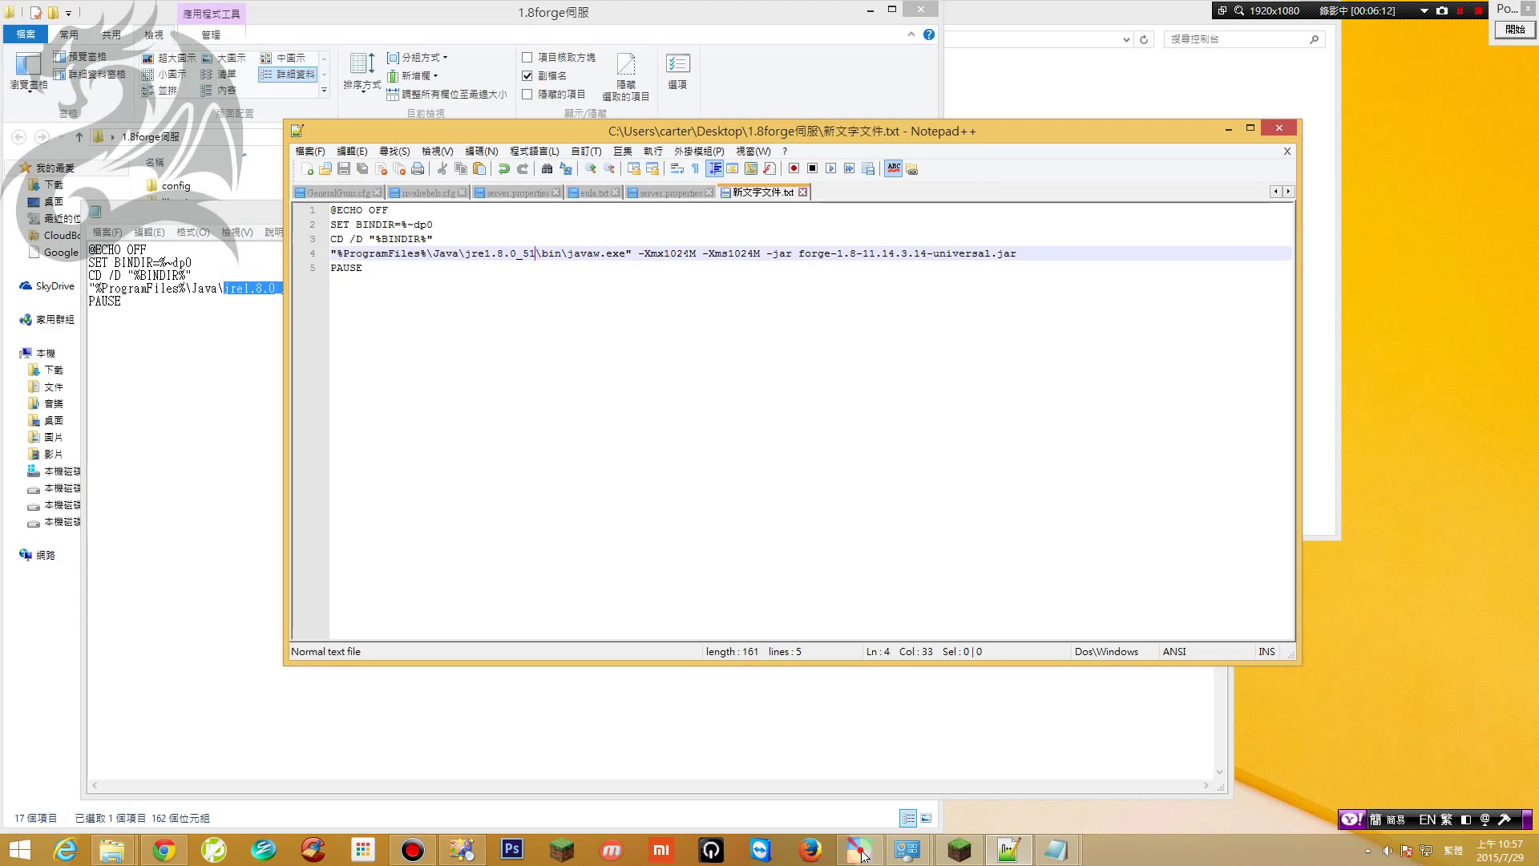
click(689, 253)
drag(645, 132, 762, 221)
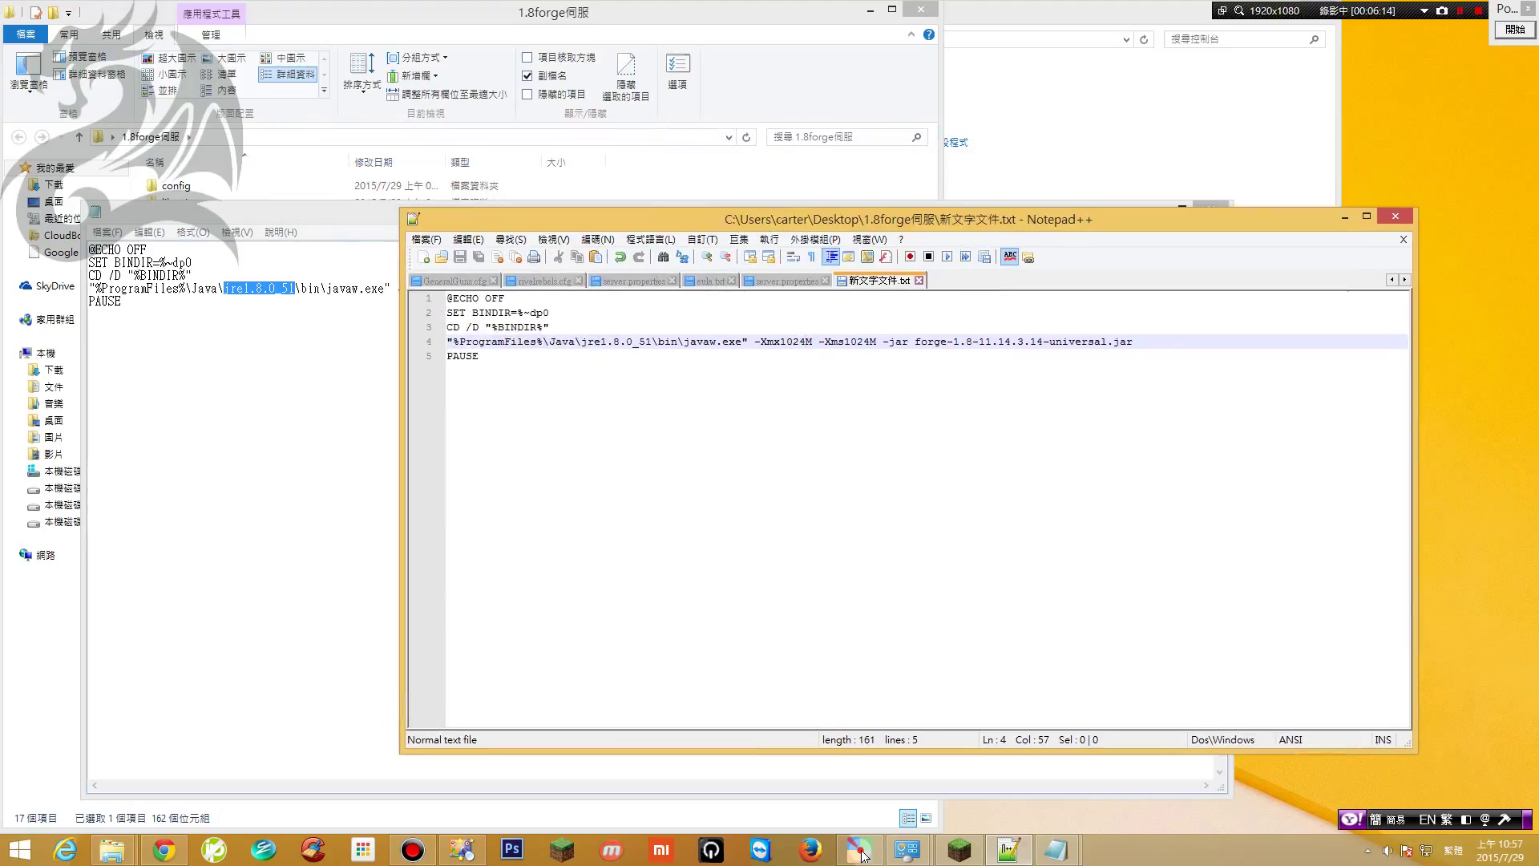
click(358, 219)
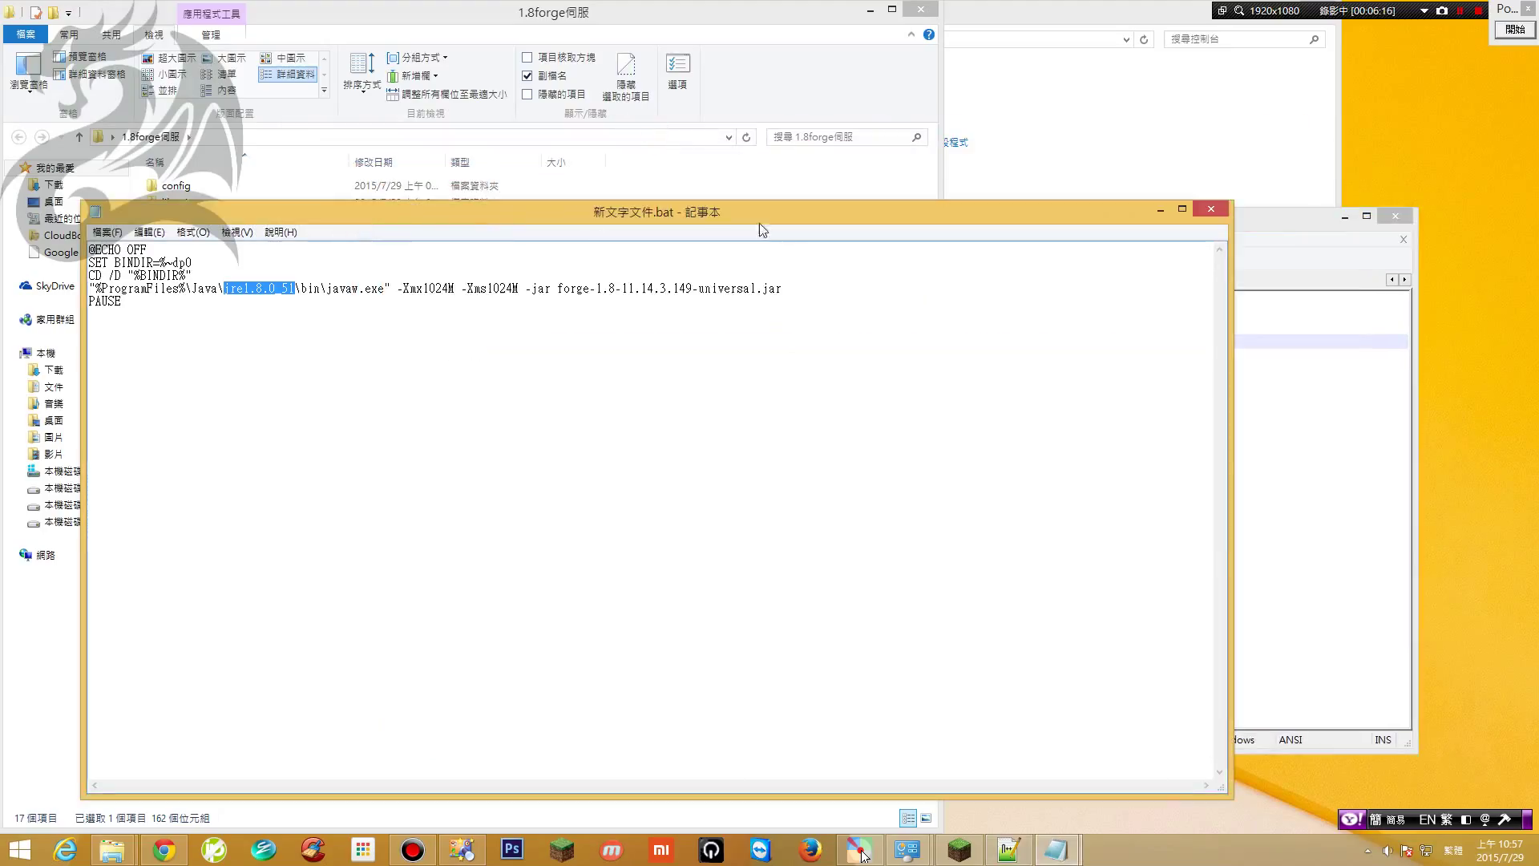
drag(461, 208, 786, 224)
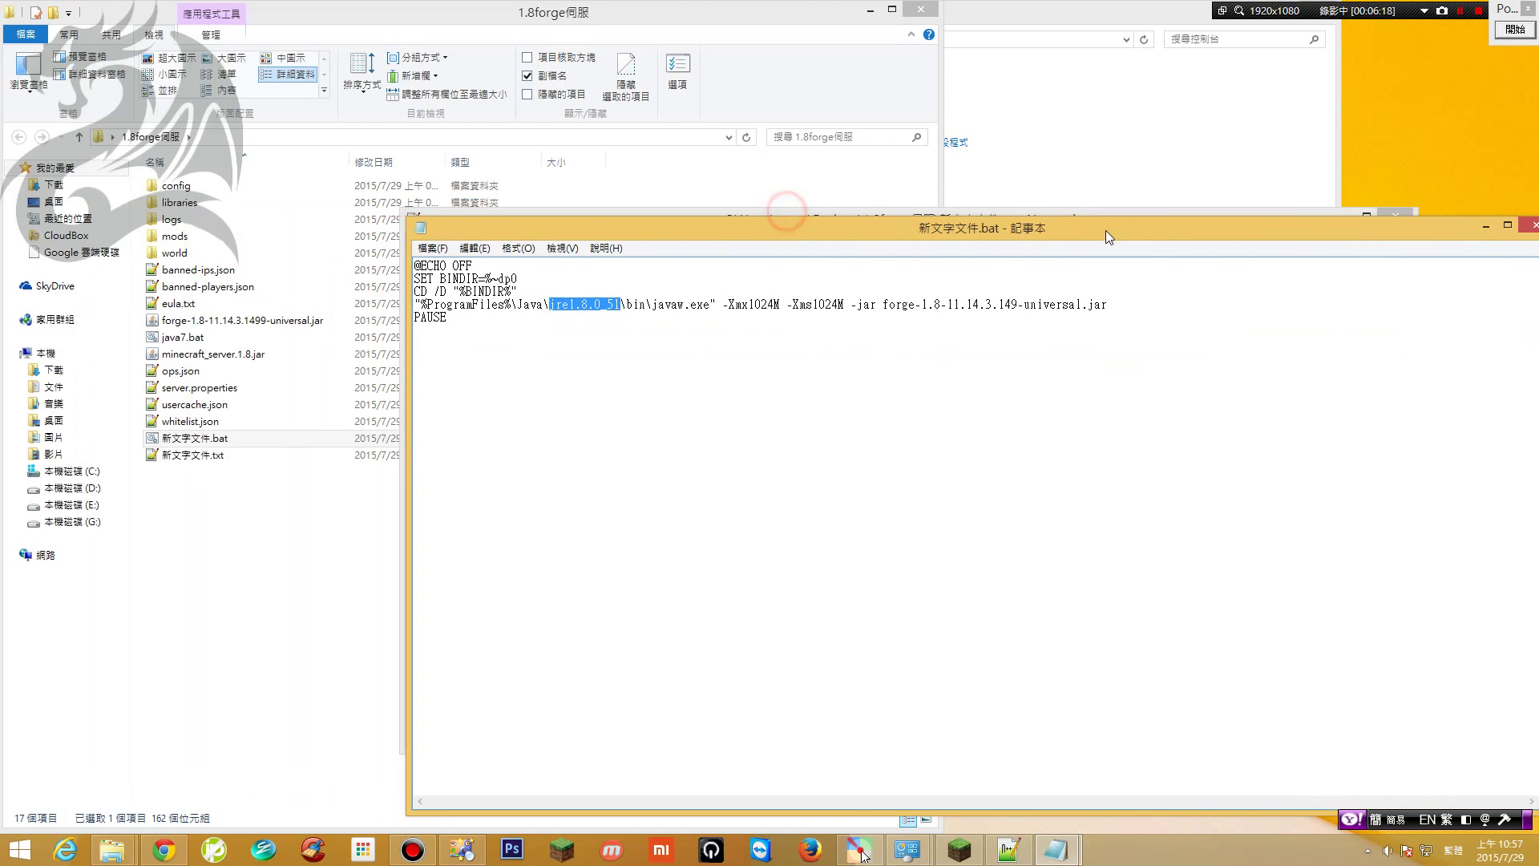
click(1016, 307)
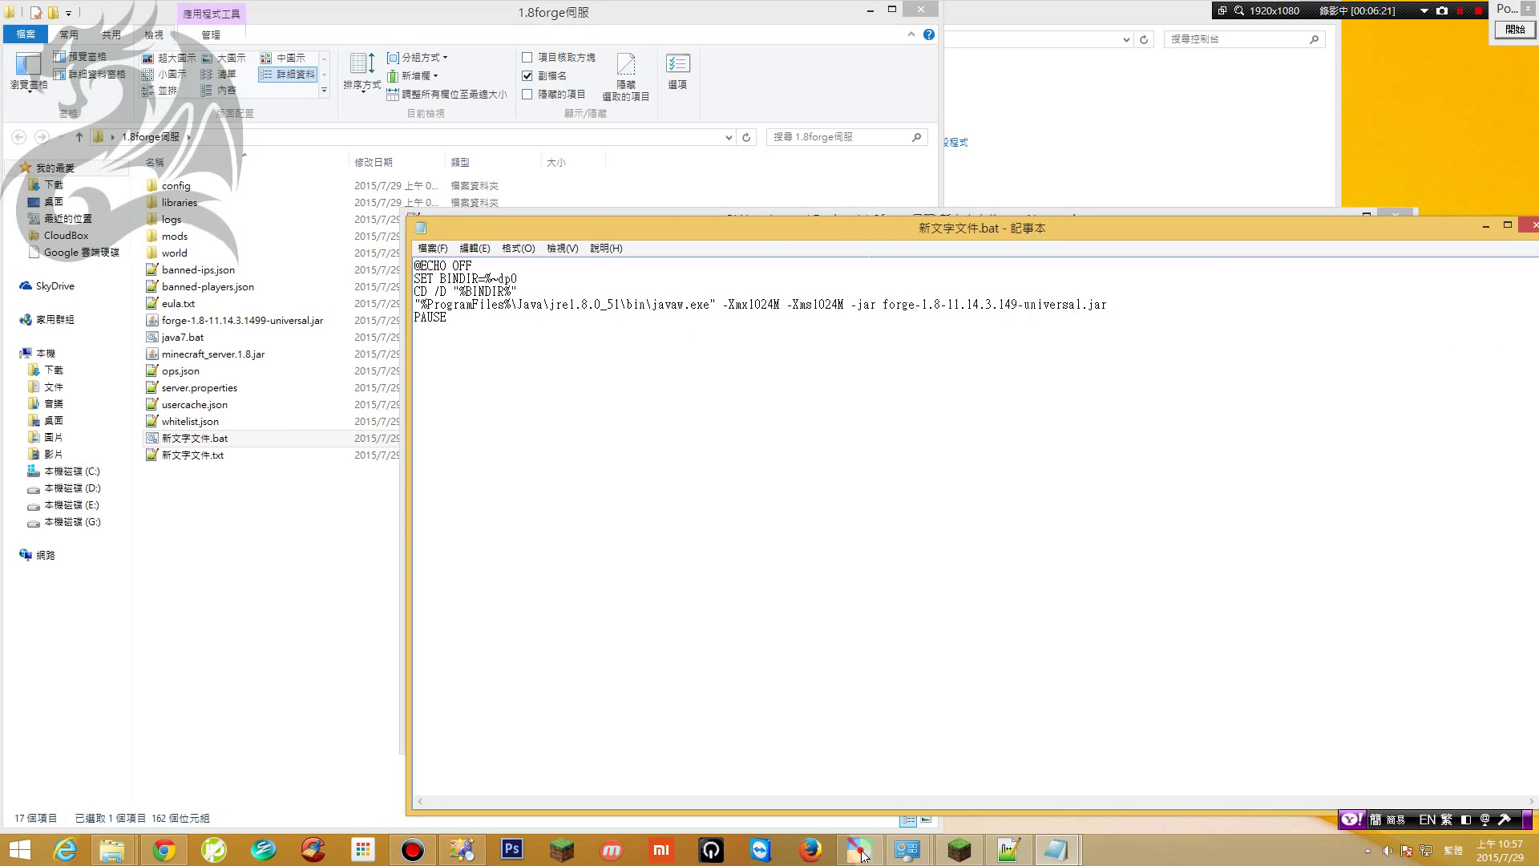
click(433, 248)
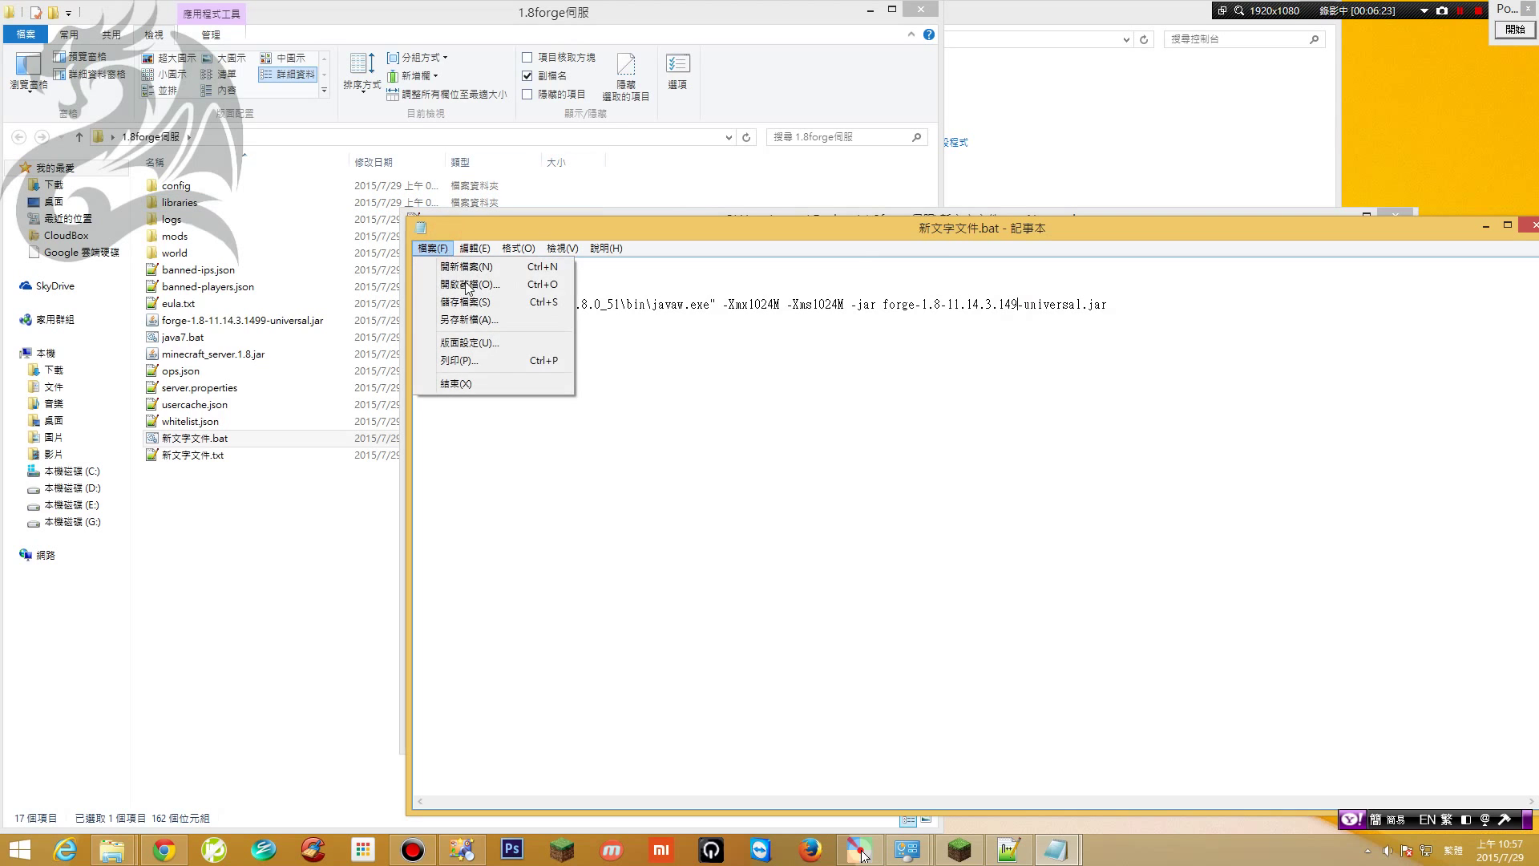
click(463, 303)
Run java7.bat twice from the server folder, view the console output each time, and close the console window
click(465, 12)
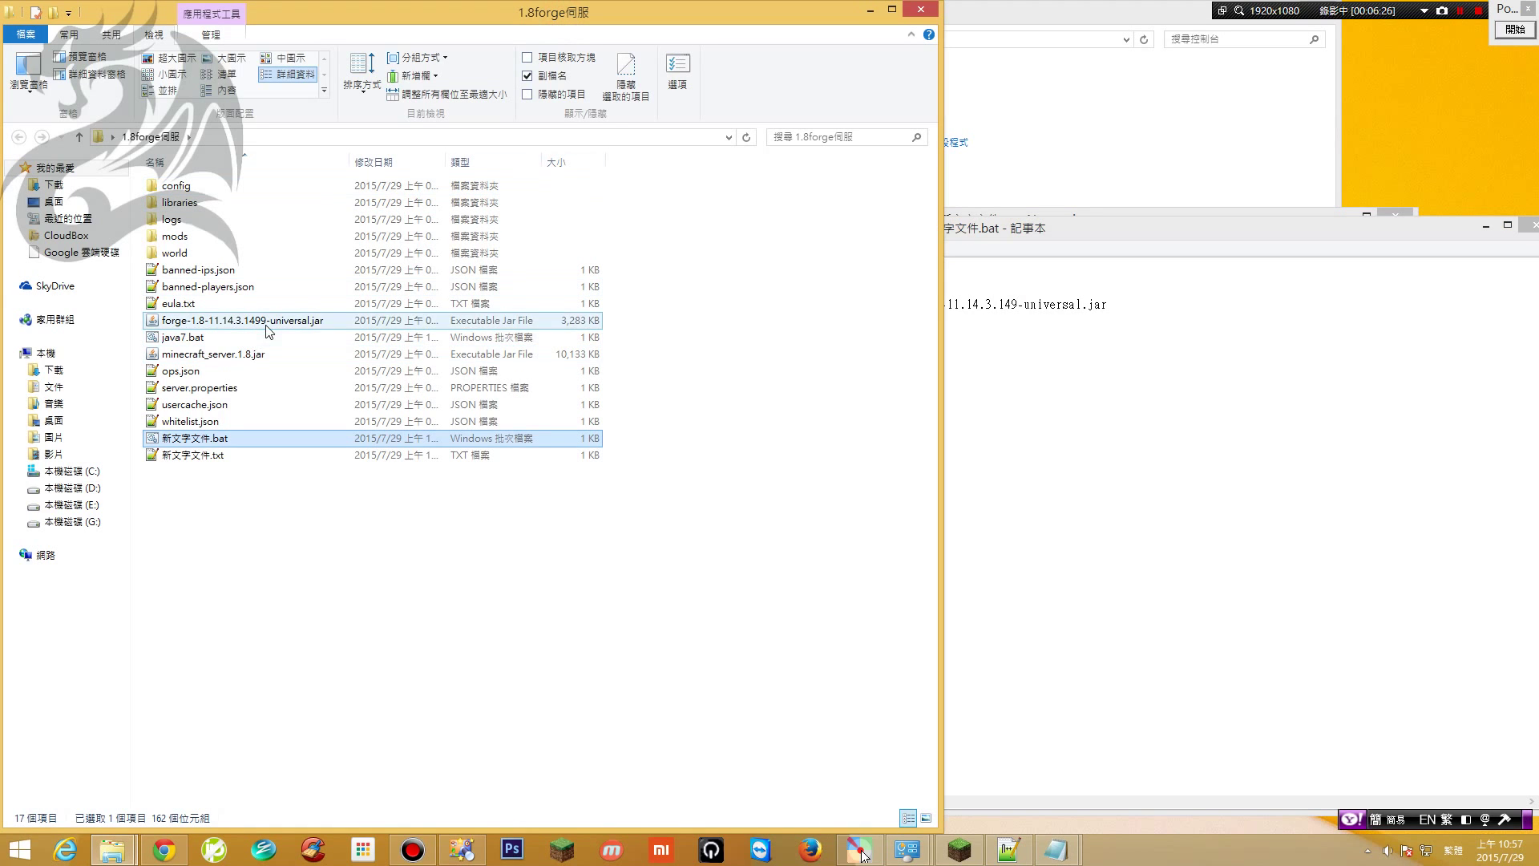
double_click(461, 338)
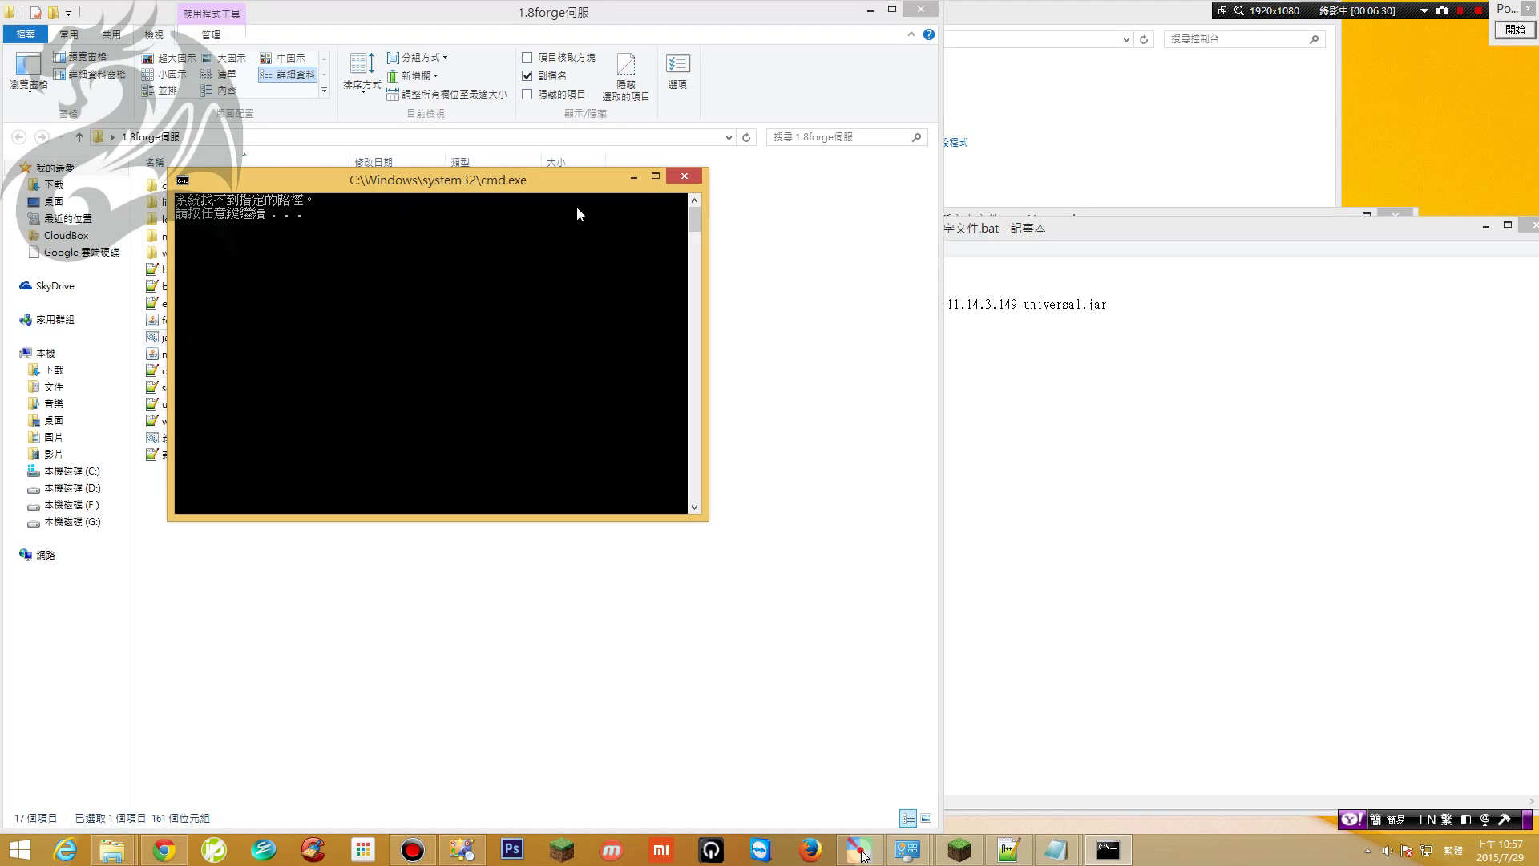
click(691, 178)
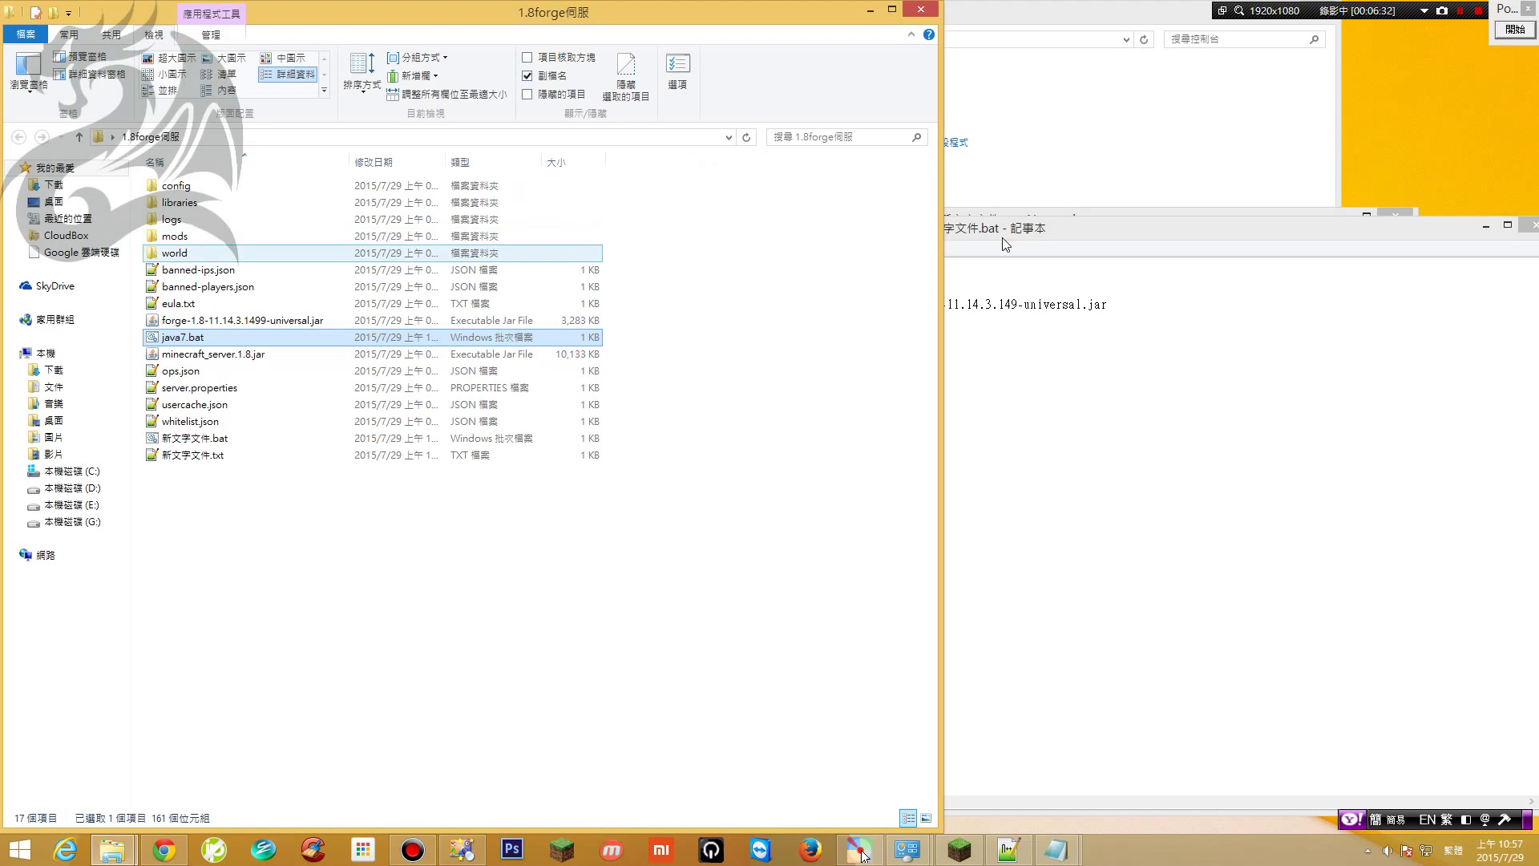
mouse_move(1017, 228)
mouse_down()
mouse_move(849, 240)
mouse_move(1033, 252)
mouse_up()
double_click(201, 336)
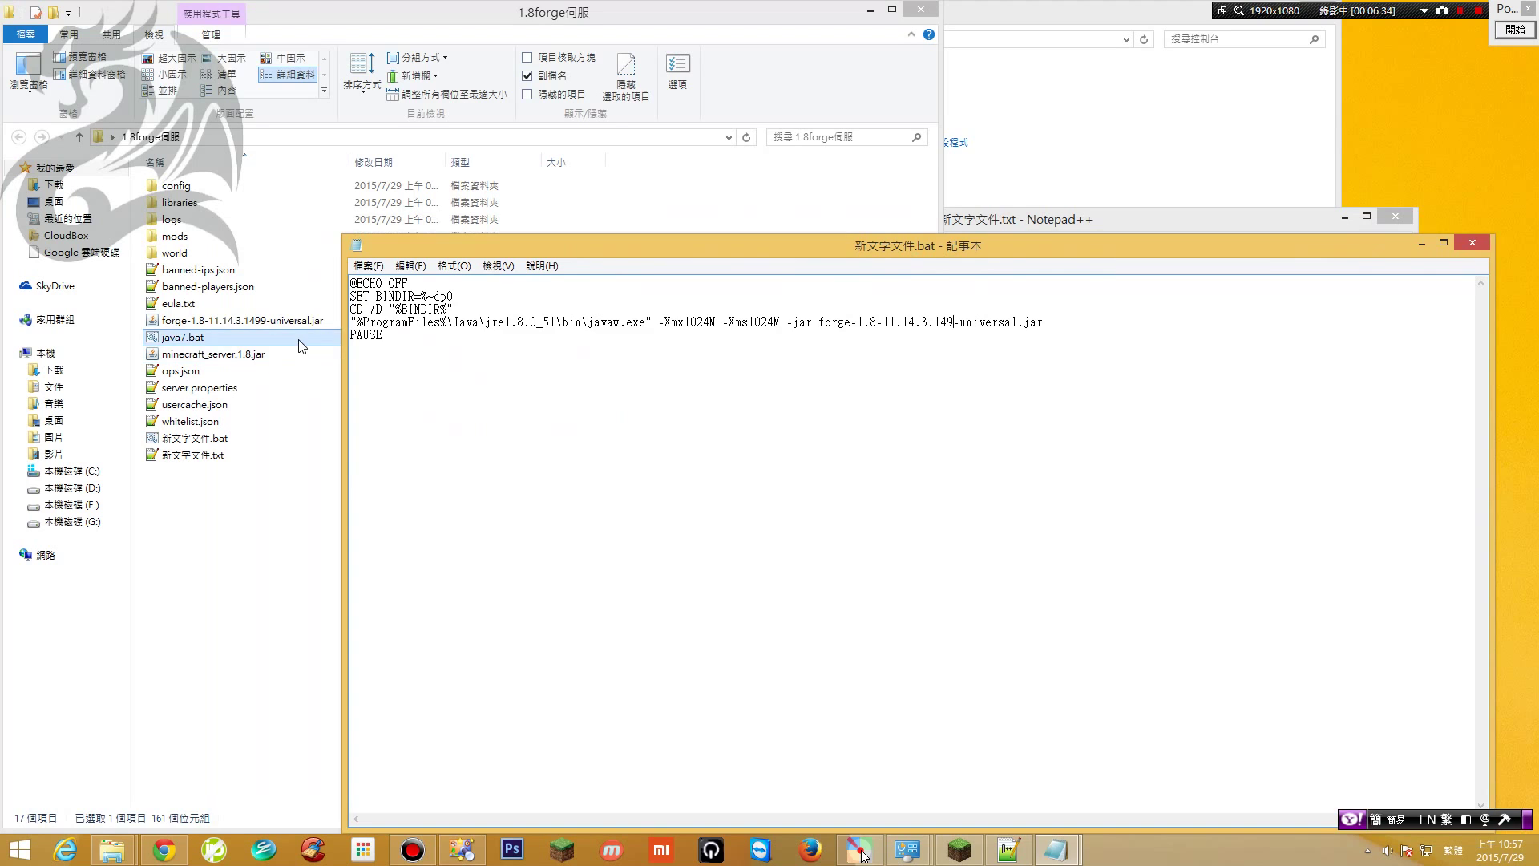
drag(525, 202, 893, 269)
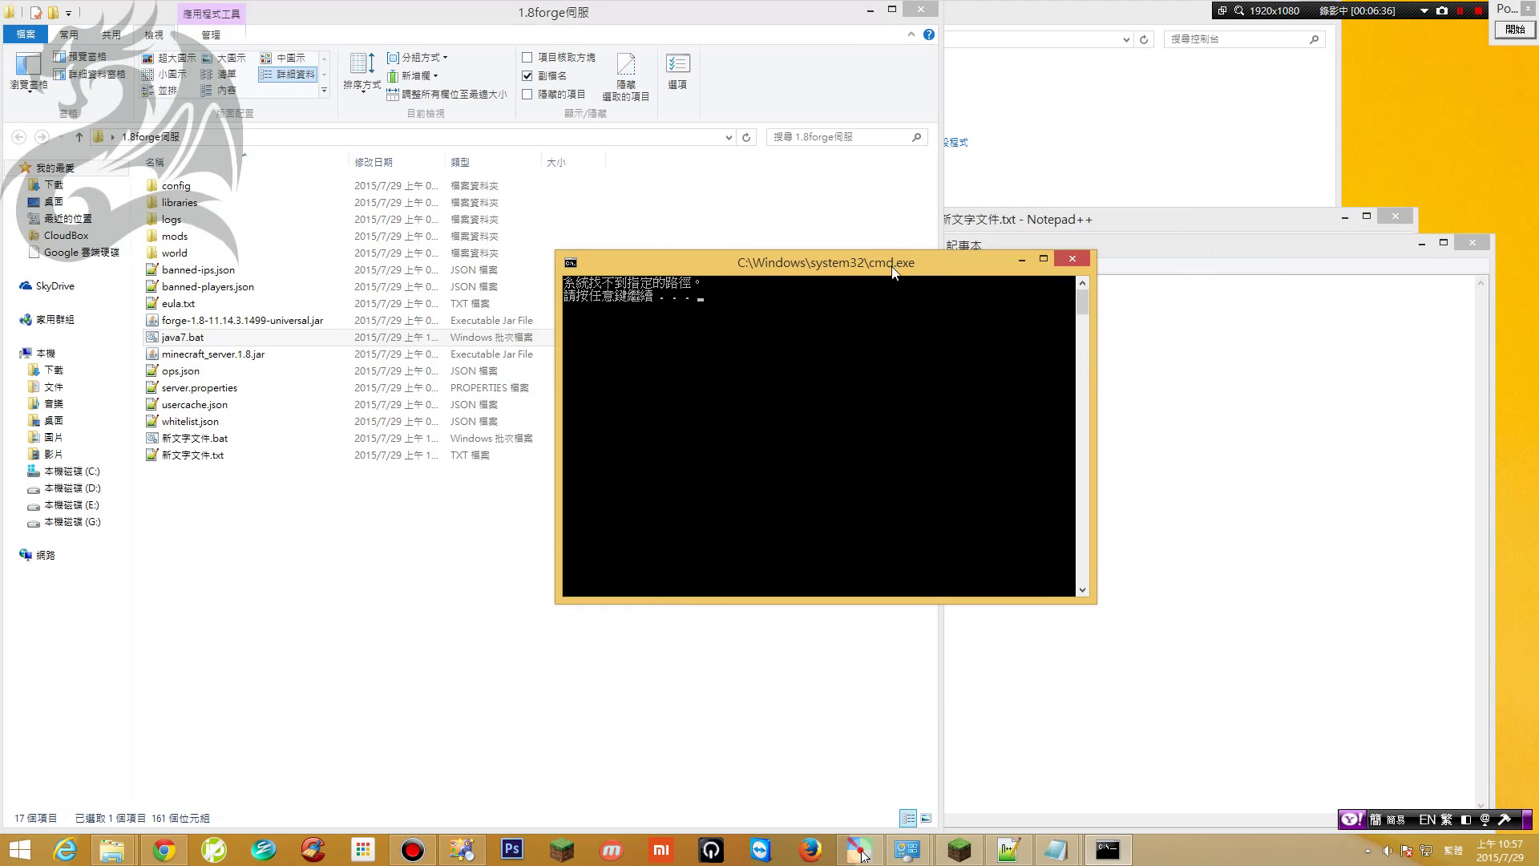
click(1072, 258)
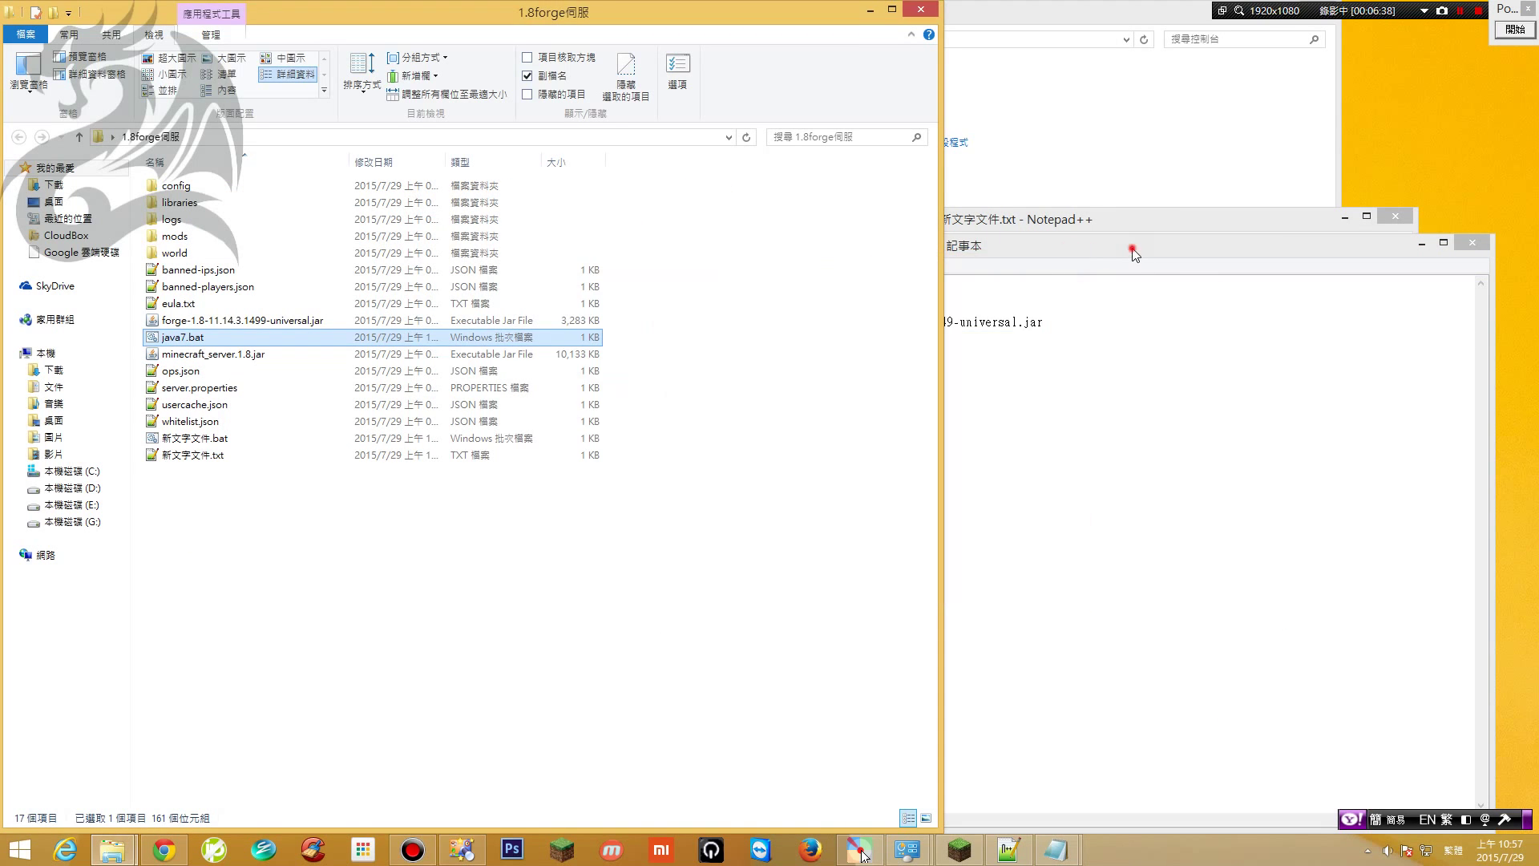
Change the jar name in 新文字文件.bat to forge-1.8-11.14.3.1499-universal.jar, save it, and test-run java7.bat
drag(1125, 245, 1071, 287)
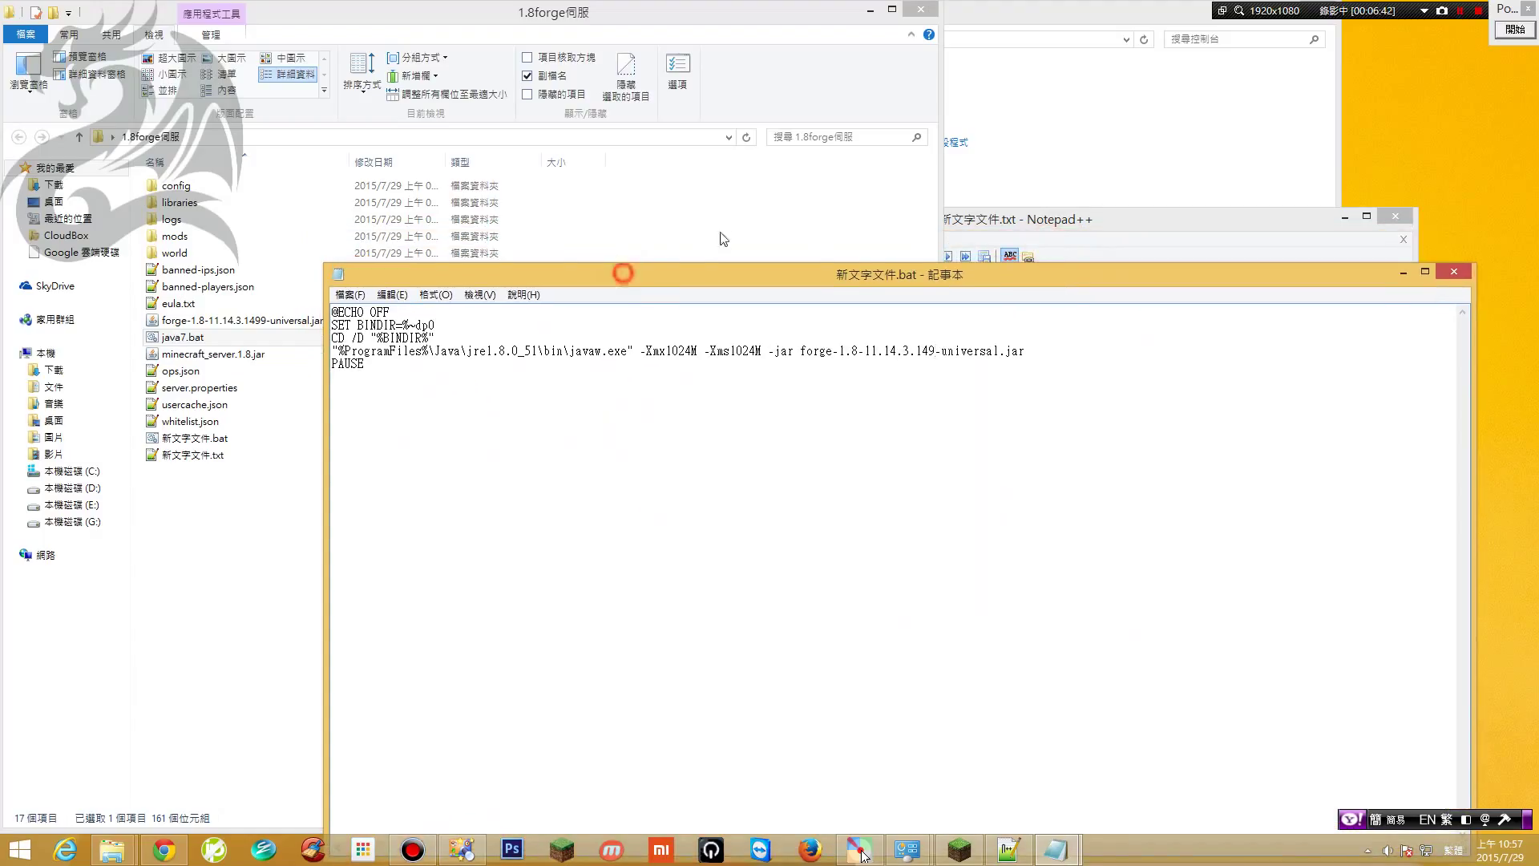
drag(622, 273, 722, 232)
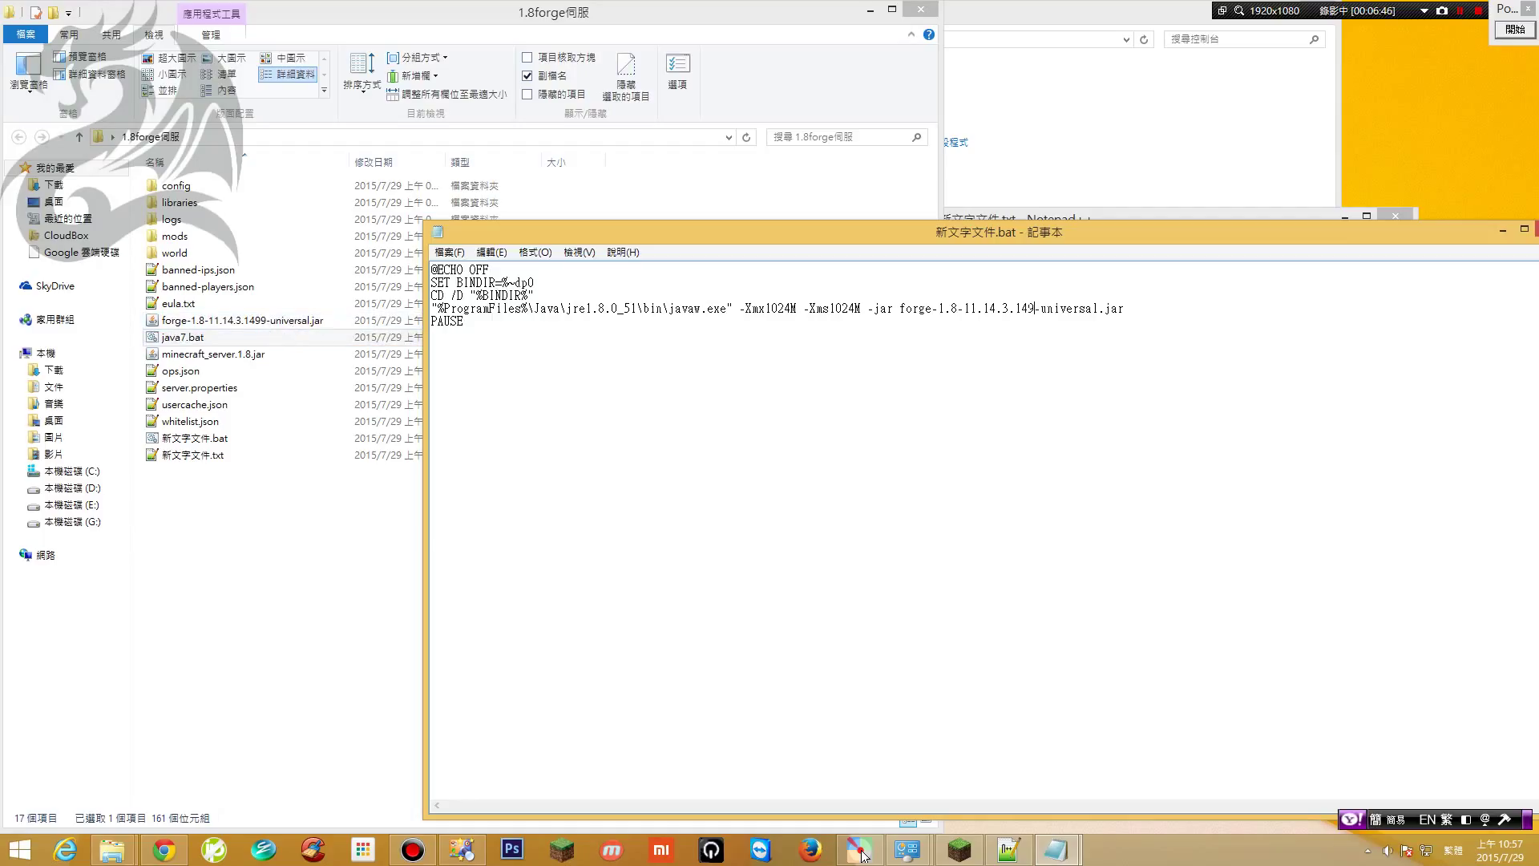
text(9)
click(448, 252)
click(473, 310)
double_click(186, 337)
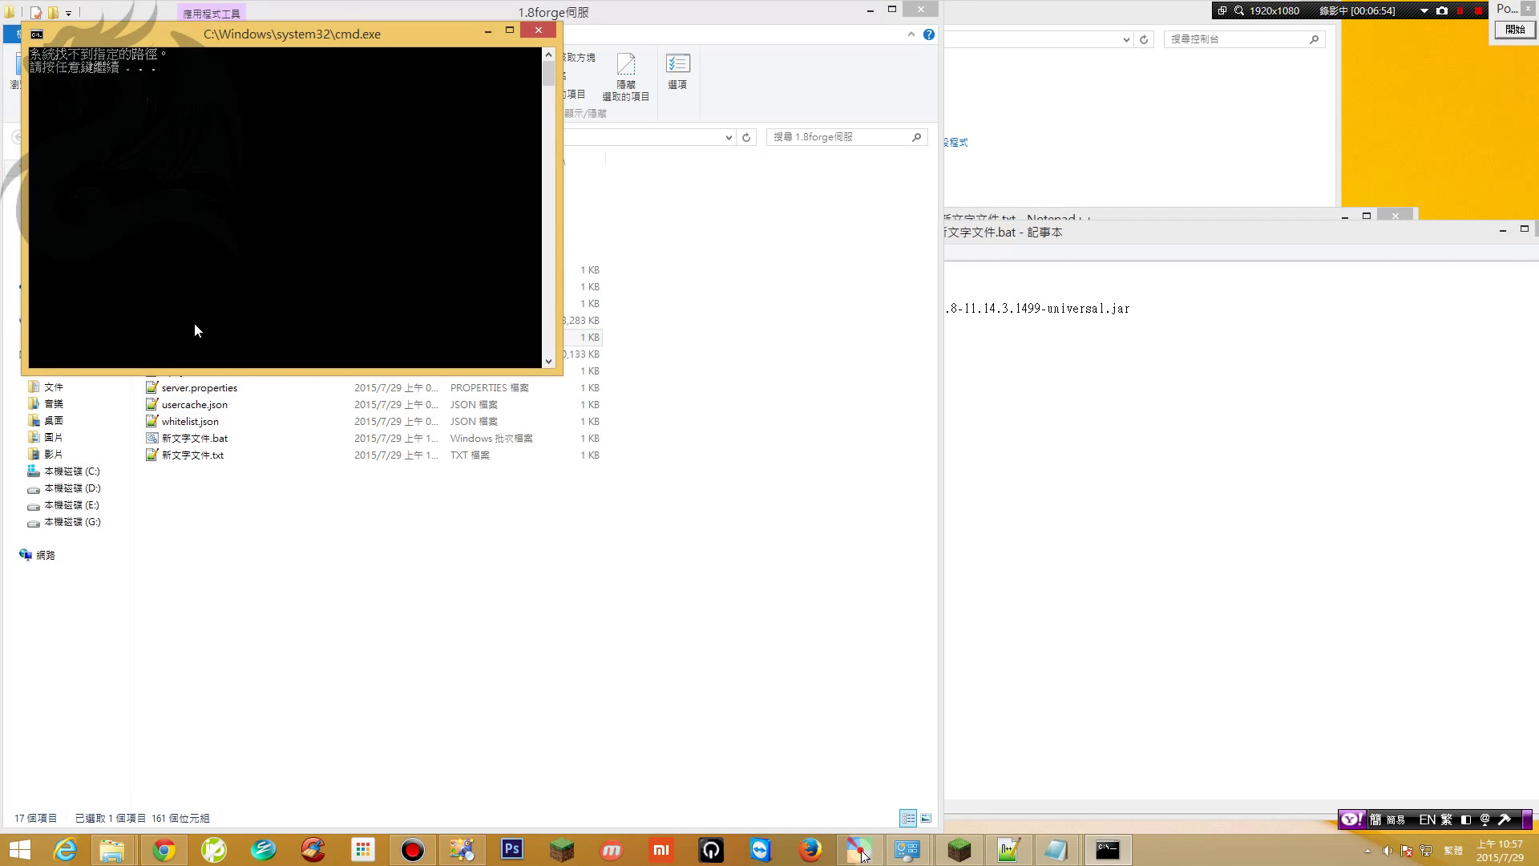
click(537, 32)
Close the edited script's Notepad window and Notepad++, and run java7.bat again to view its output
click(1192, 234)
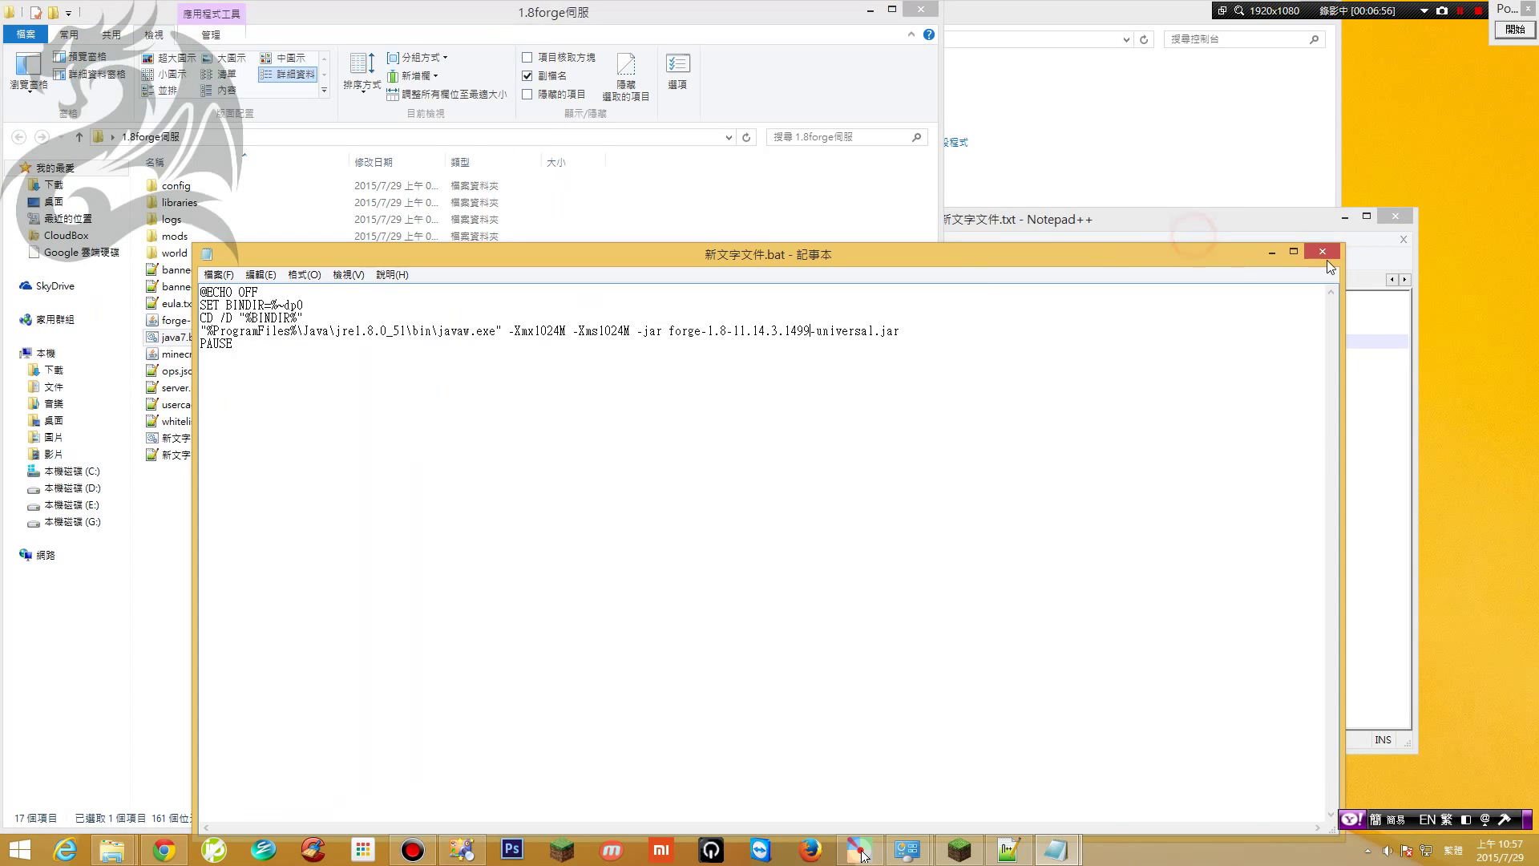
click(1327, 227)
click(1074, 224)
drag(1117, 220, 1199, 224)
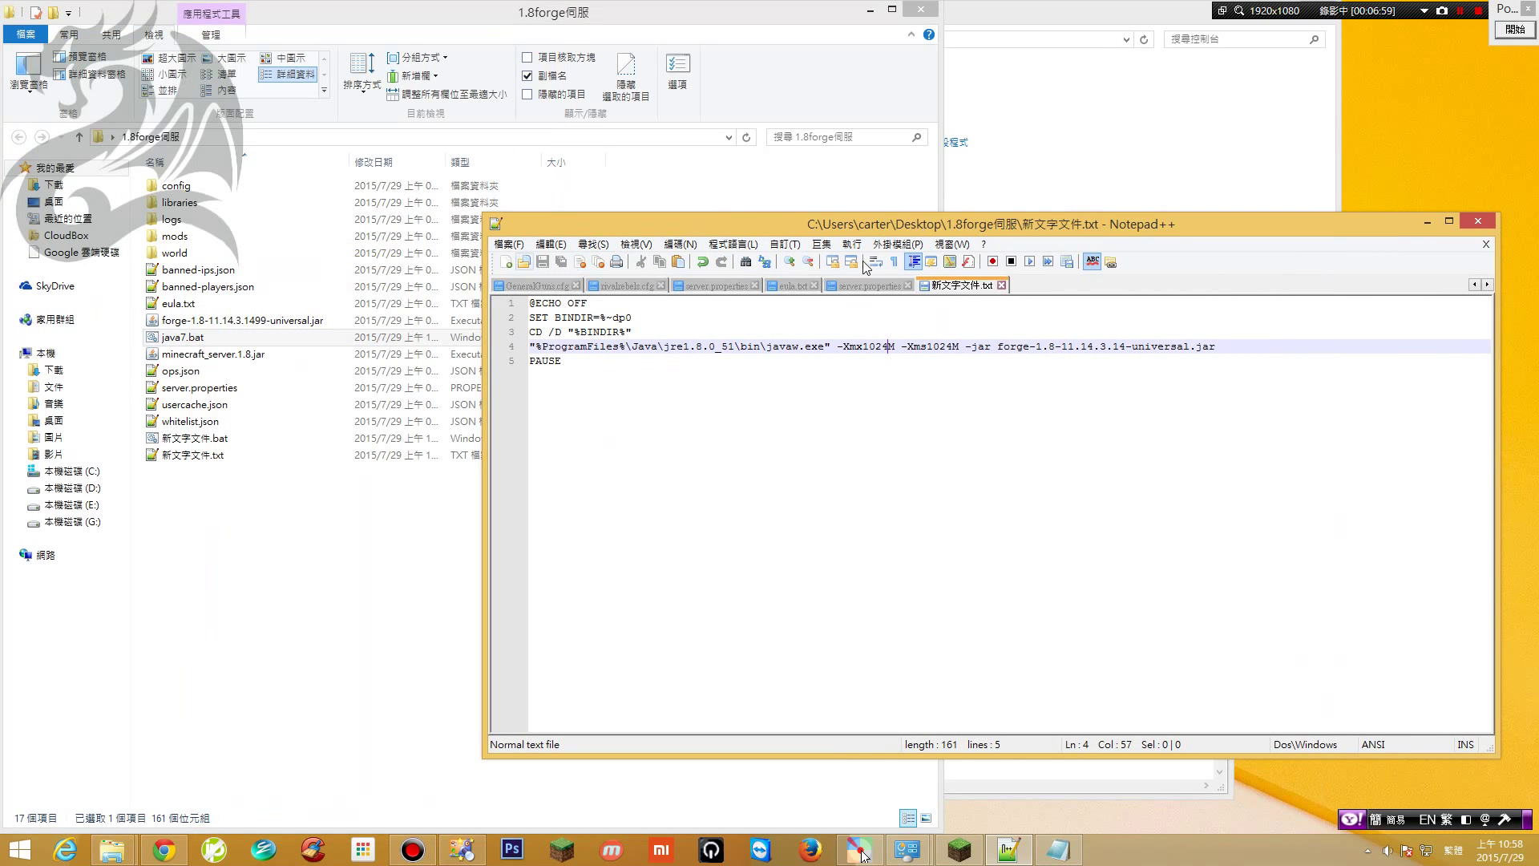
click(1476, 223)
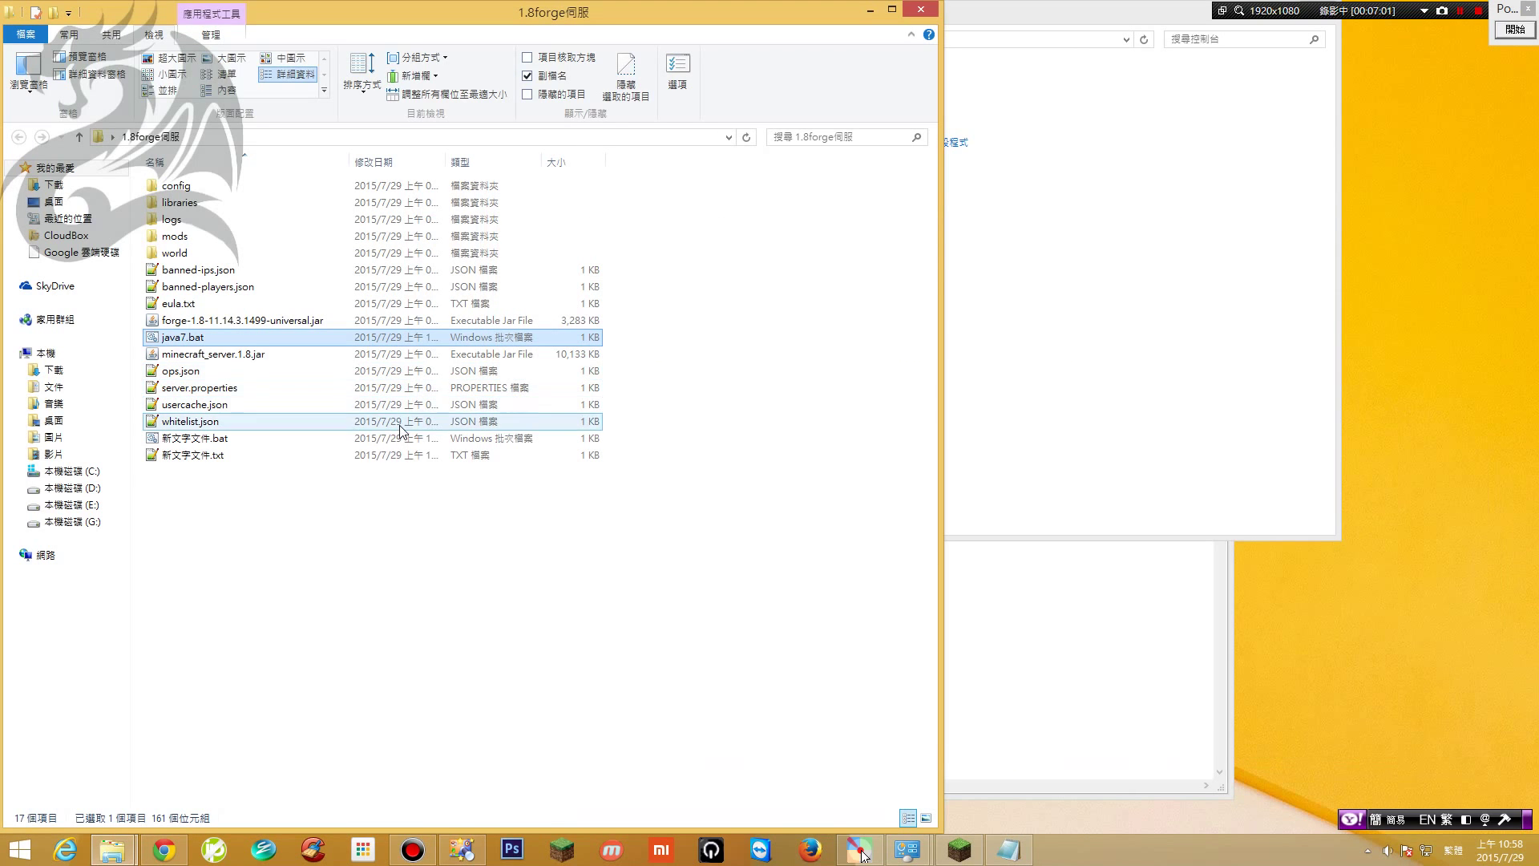
double_click(275, 340)
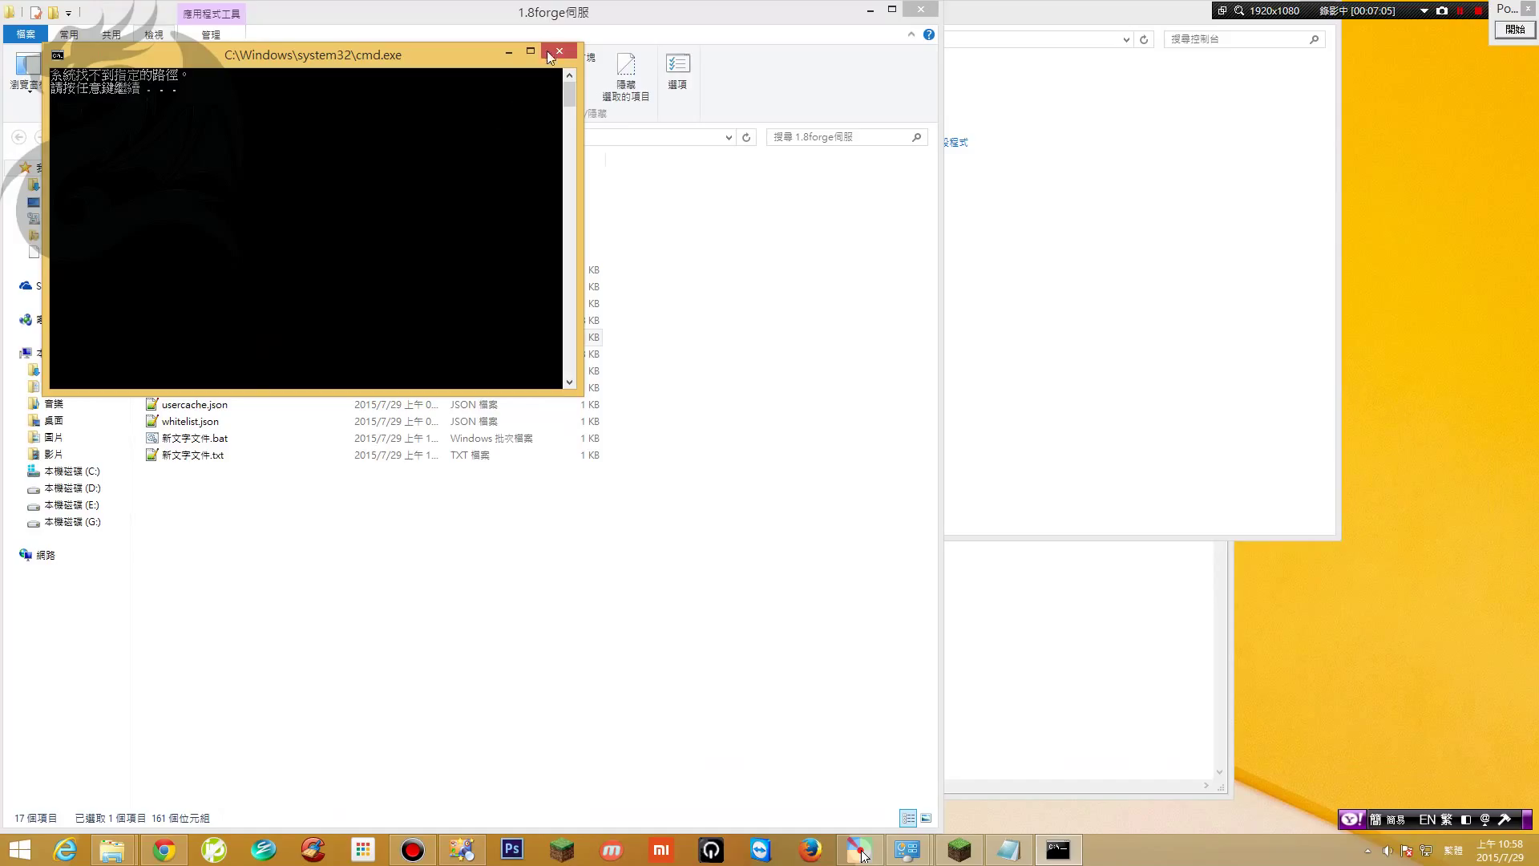
click(558, 51)
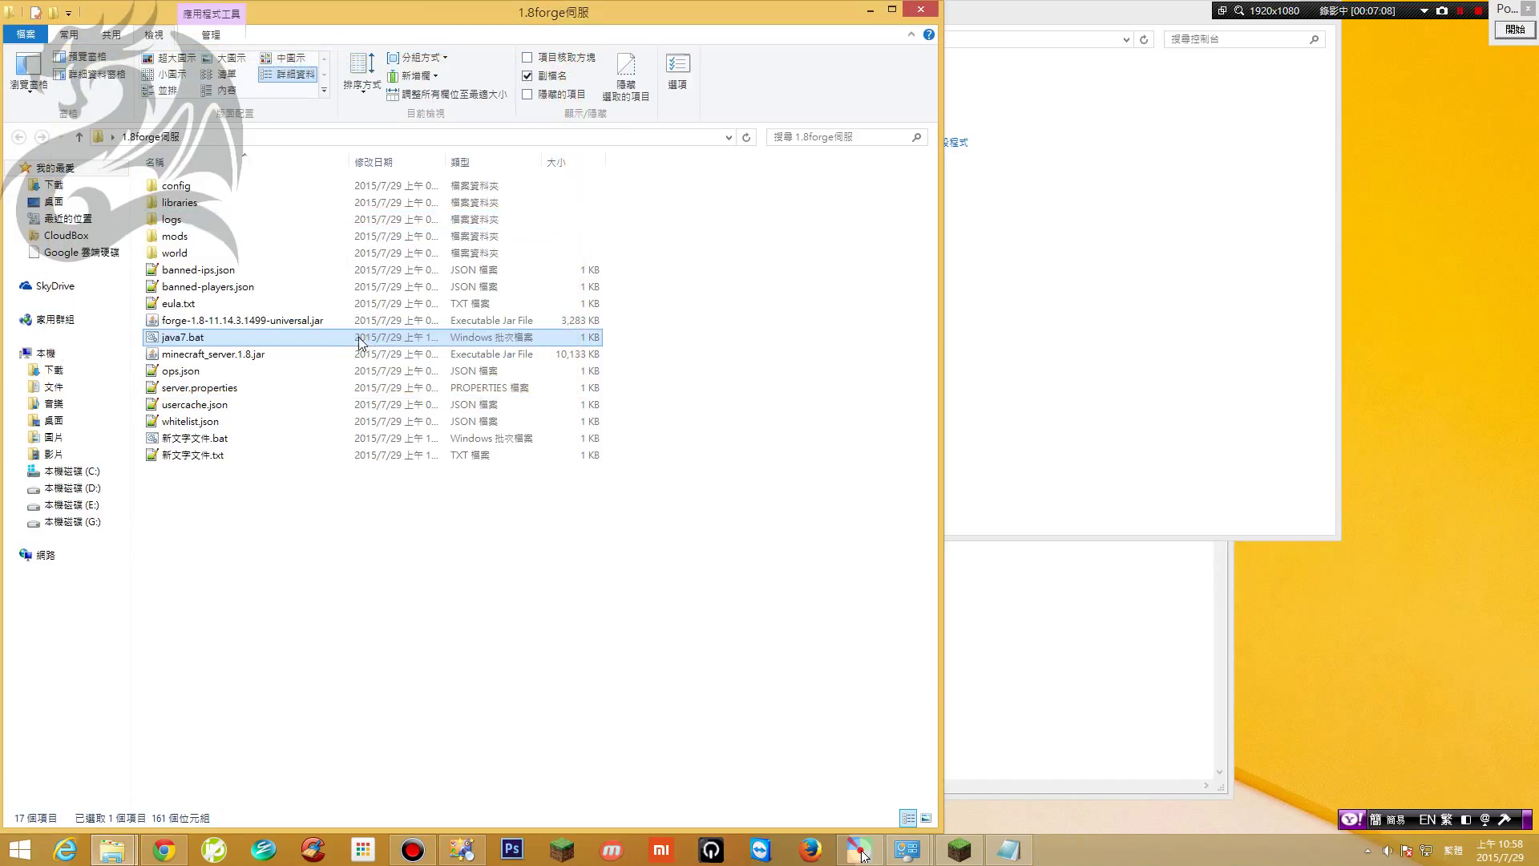
Open java7.bat in Notepad, move its window aside, and examine the Java folder name on line 4
right_click(362, 340)
click(379, 363)
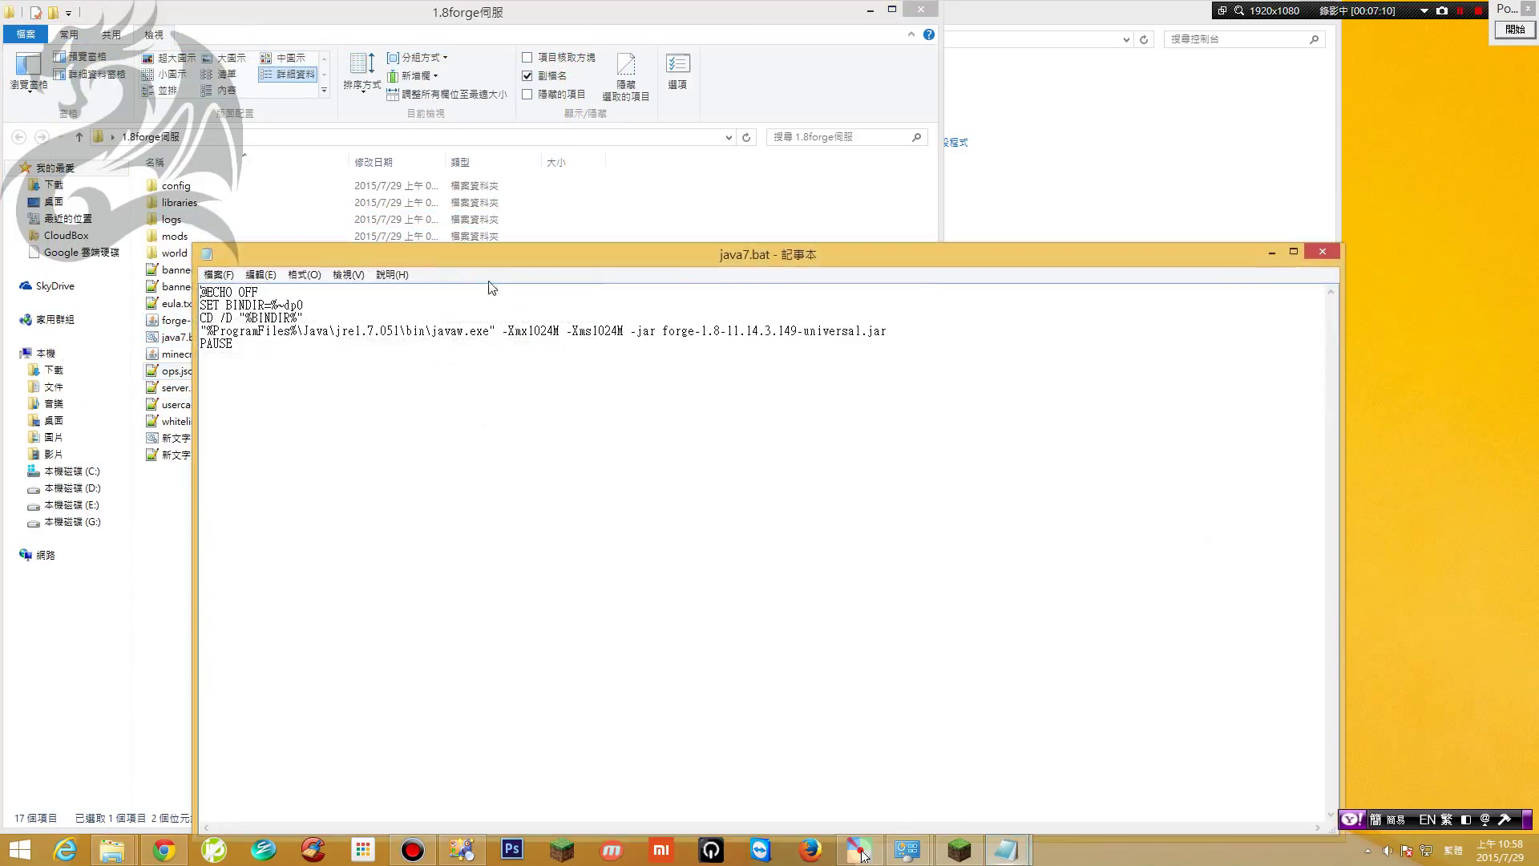
drag(470, 266, 856, 212)
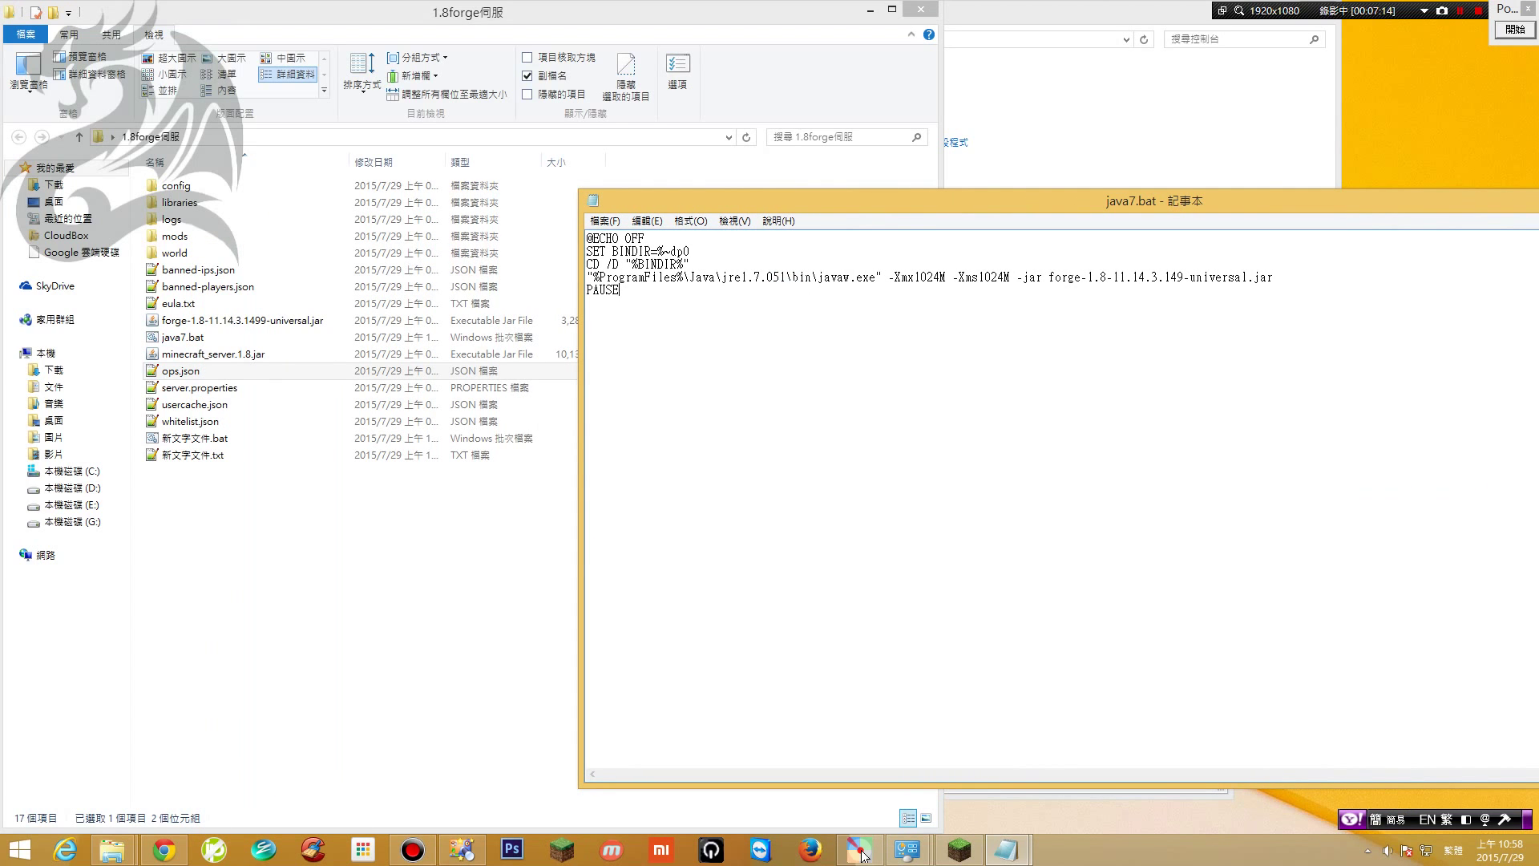
drag(785, 276, 753, 277)
Close the Notepad windows still open for 新文字文件.bat and java7.bat
click(200, 439)
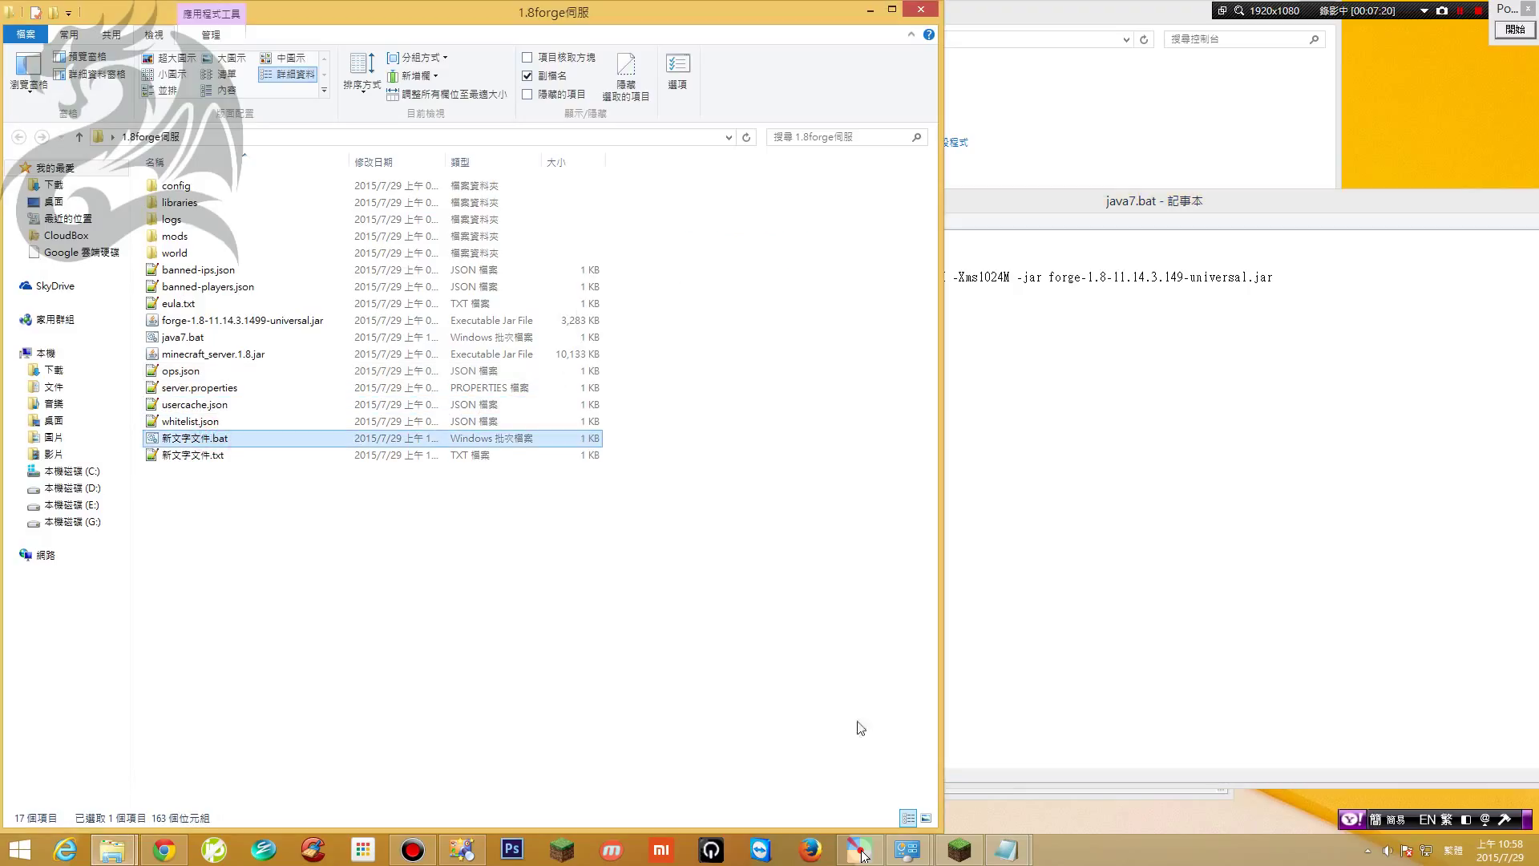
click(1006, 848)
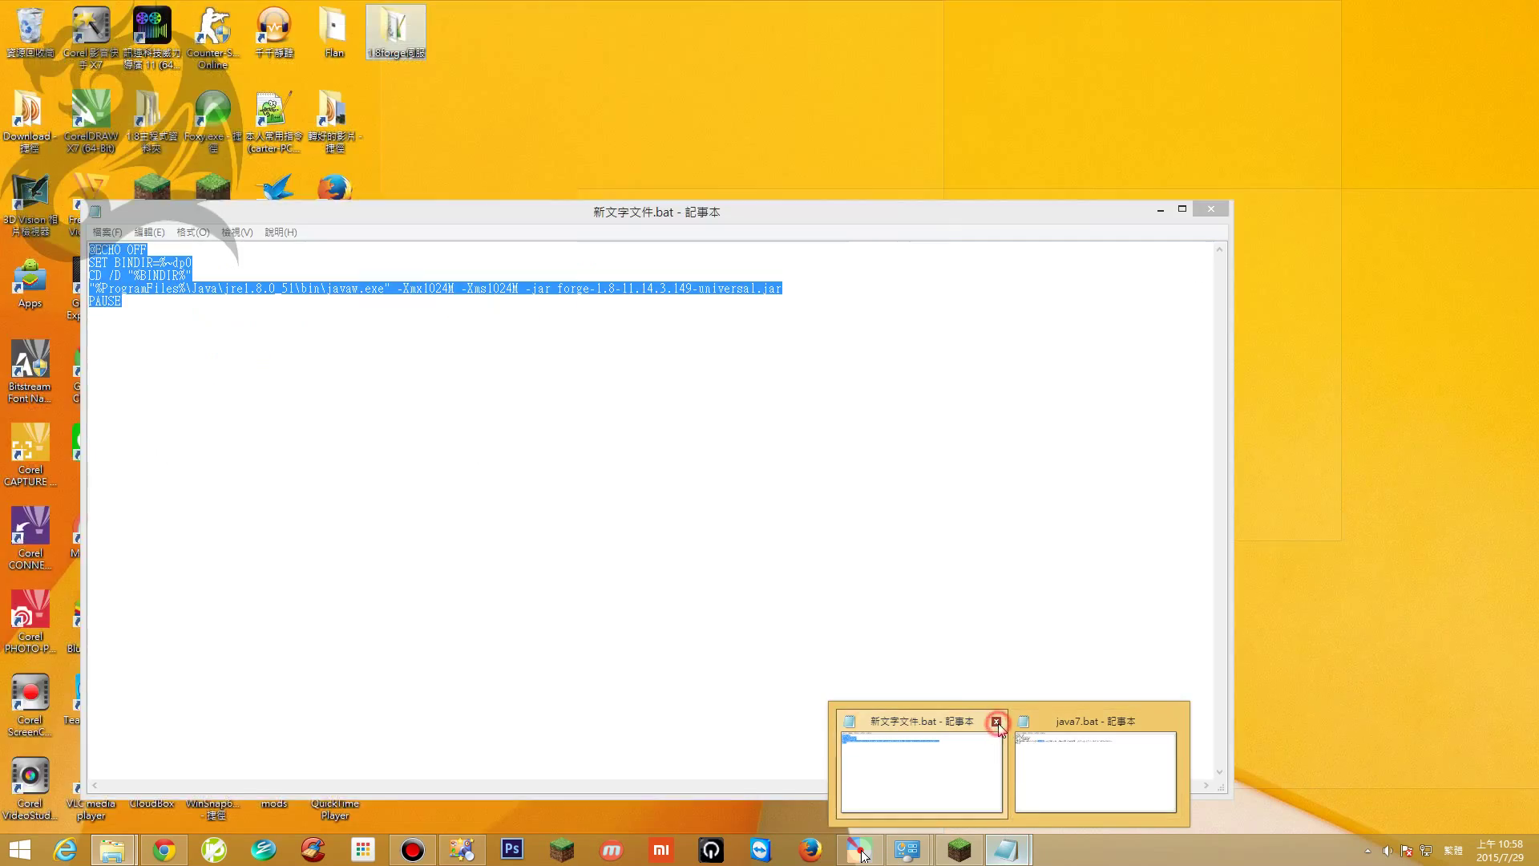
click(995, 720)
click(1082, 724)
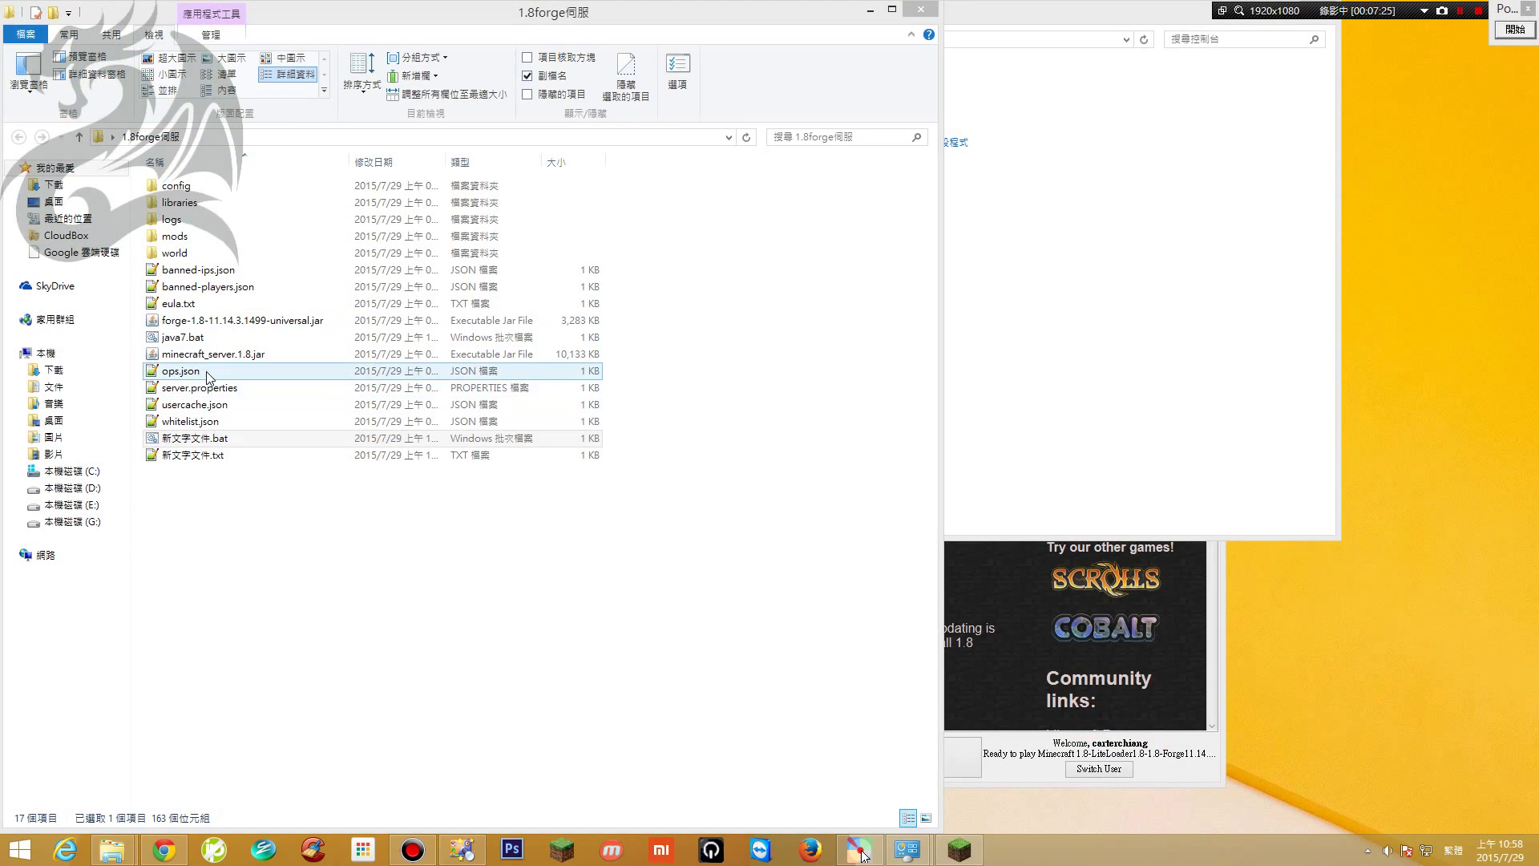
Open 新文字文件.bat for editing and copy the folder name jre1.8.0_51 from the Java path on line 4
right_click(196, 439)
click(243, 467)
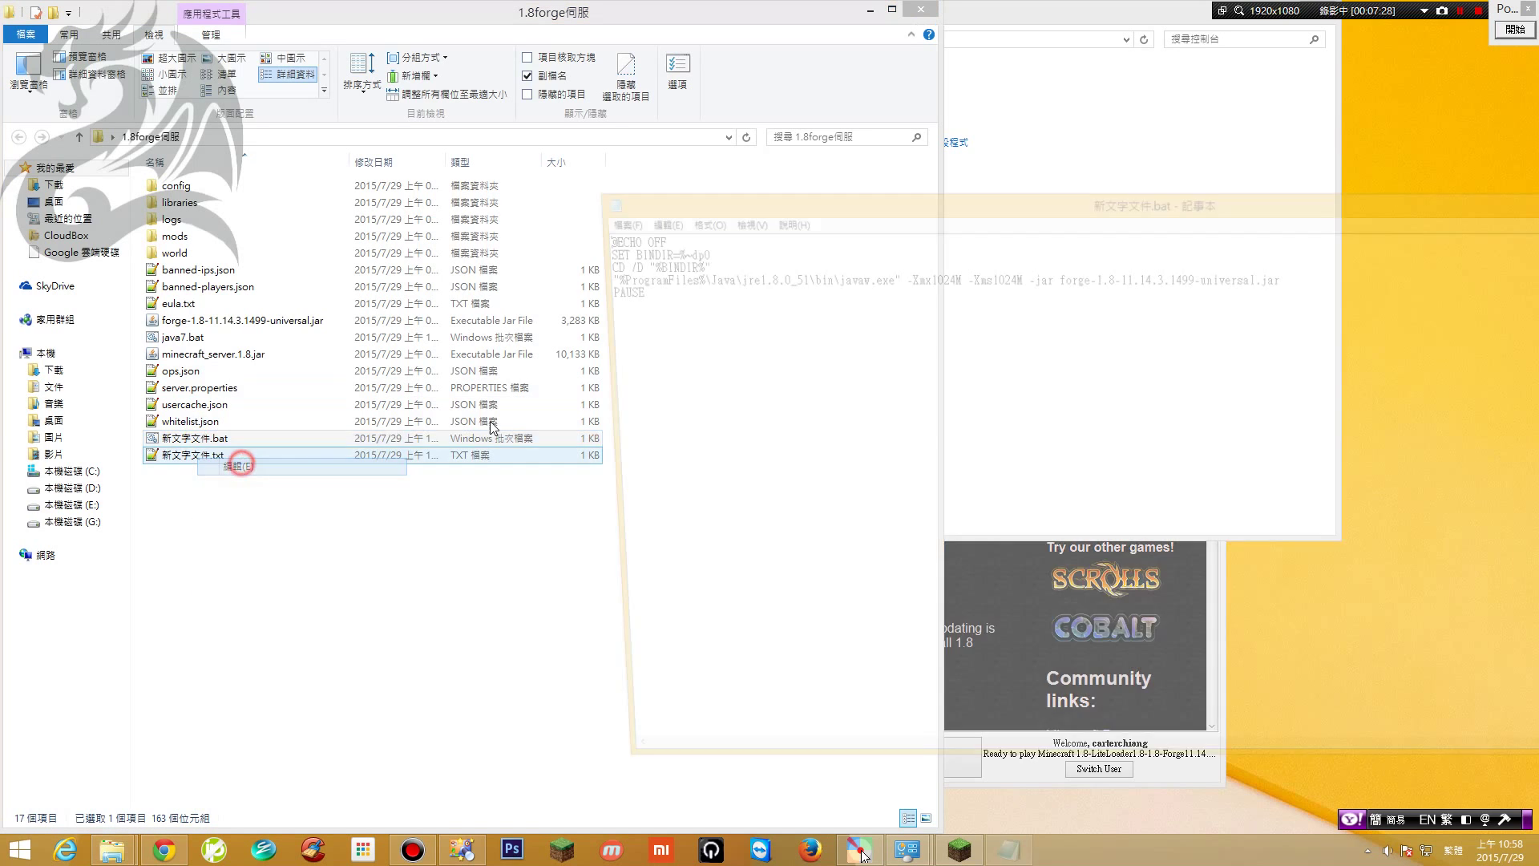
double_click(785, 276)
click(792, 276)
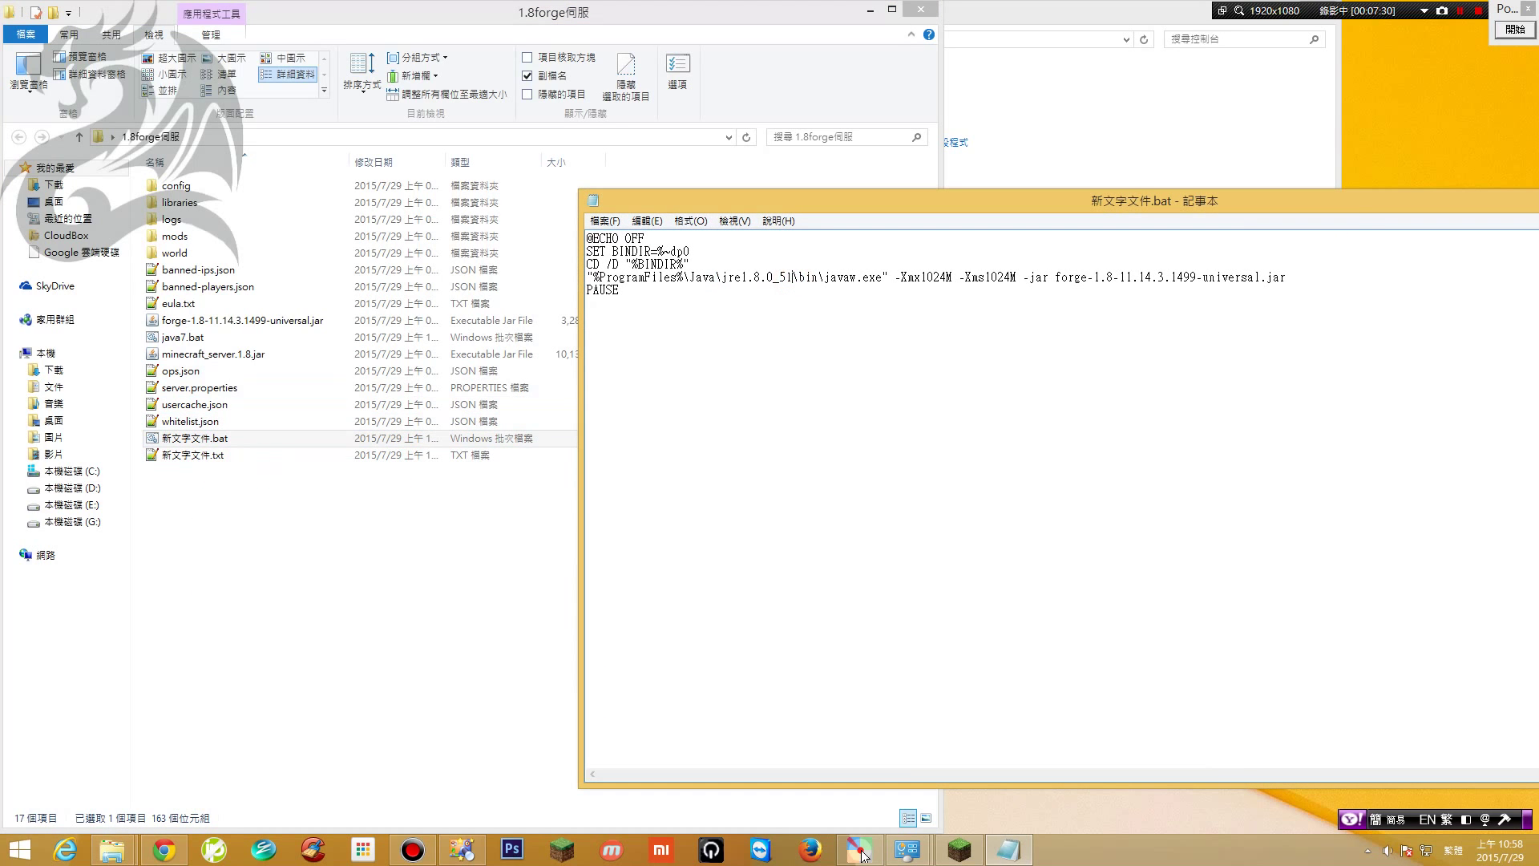
drag(791, 276, 735, 277)
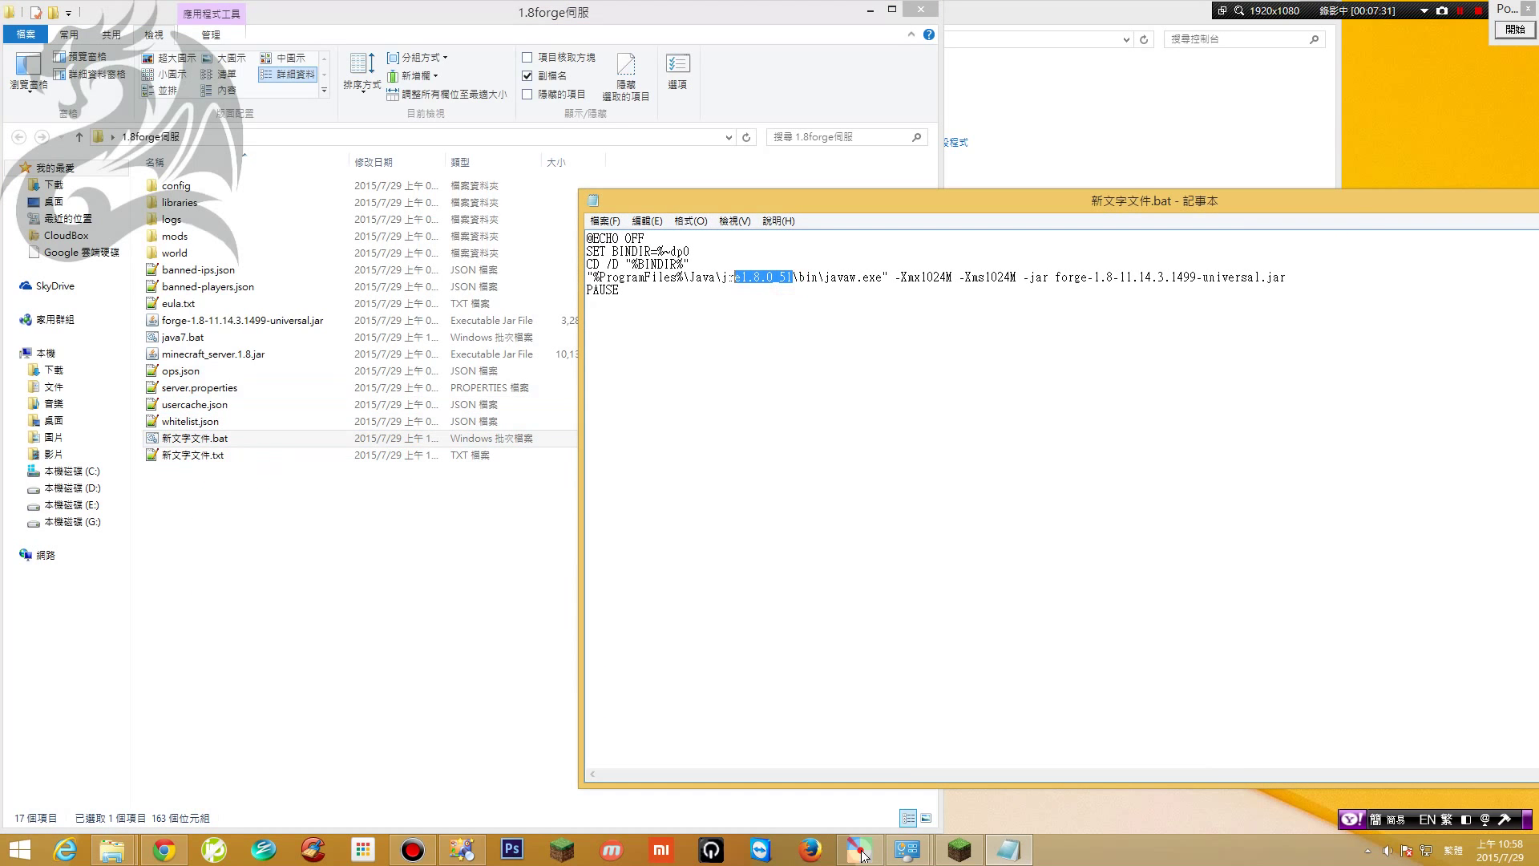
right_click(724, 276)
click(765, 324)
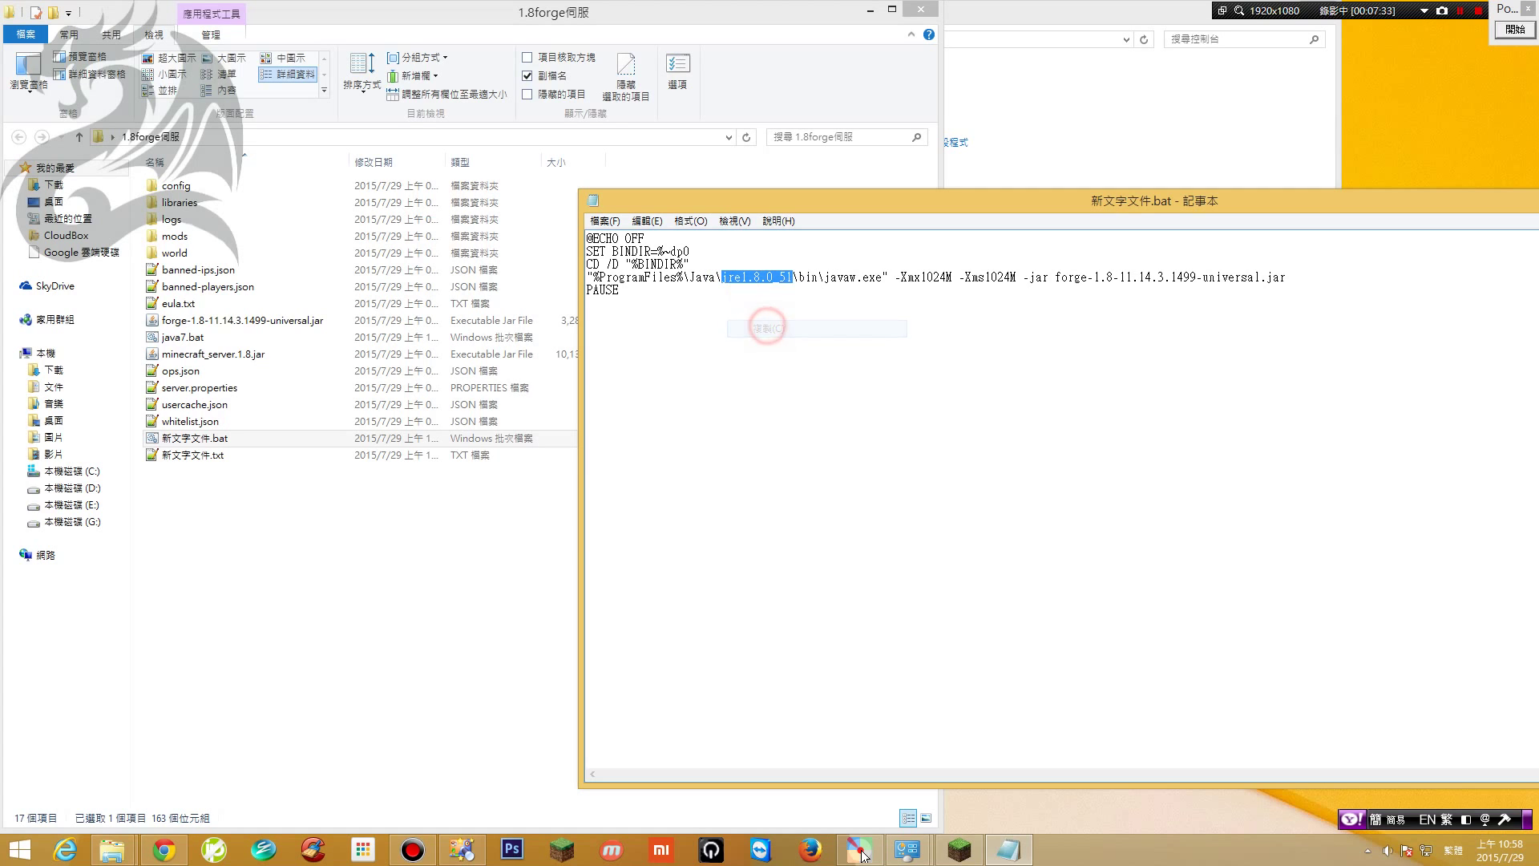
click(689, 285)
Open java7.bat for editing, replace the Java folder name on line 4 with the copied jre1.8.0_51, and save the file
right_click(191, 337)
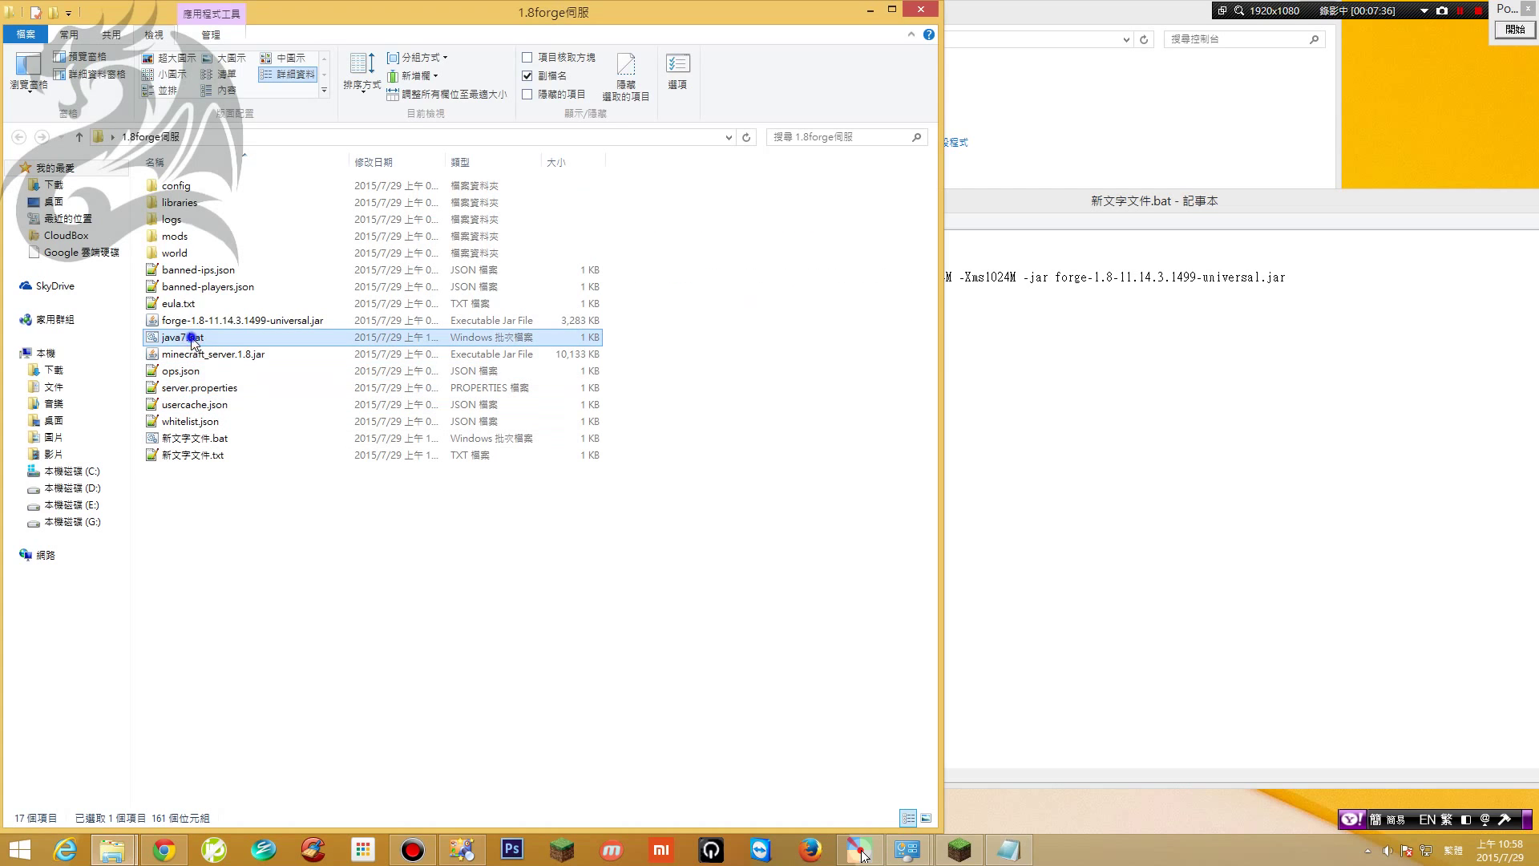
click(245, 365)
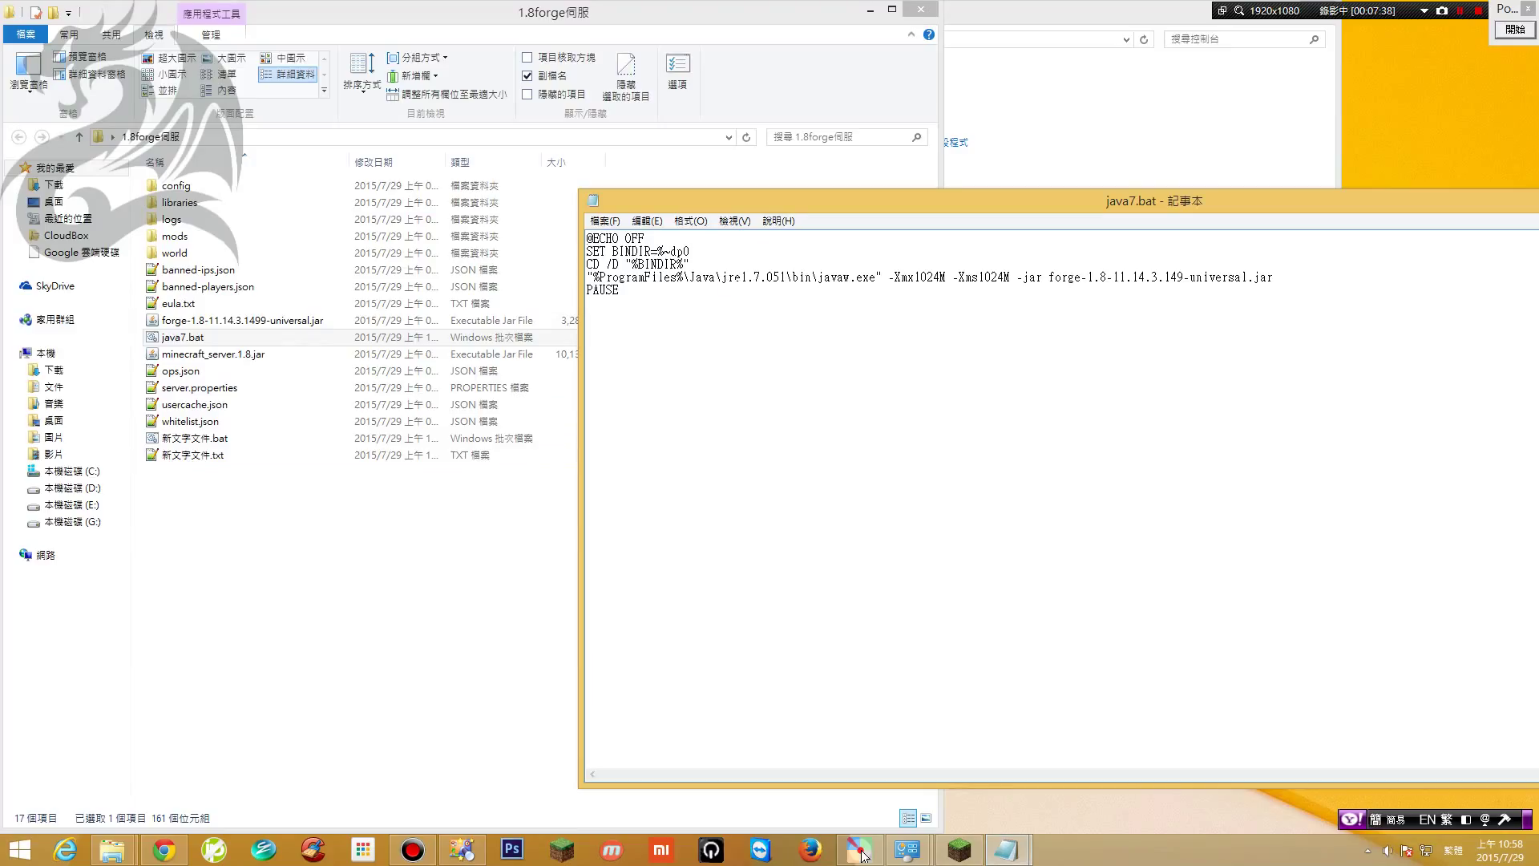
drag(722, 276, 773, 276)
right_click(779, 280)
click(807, 345)
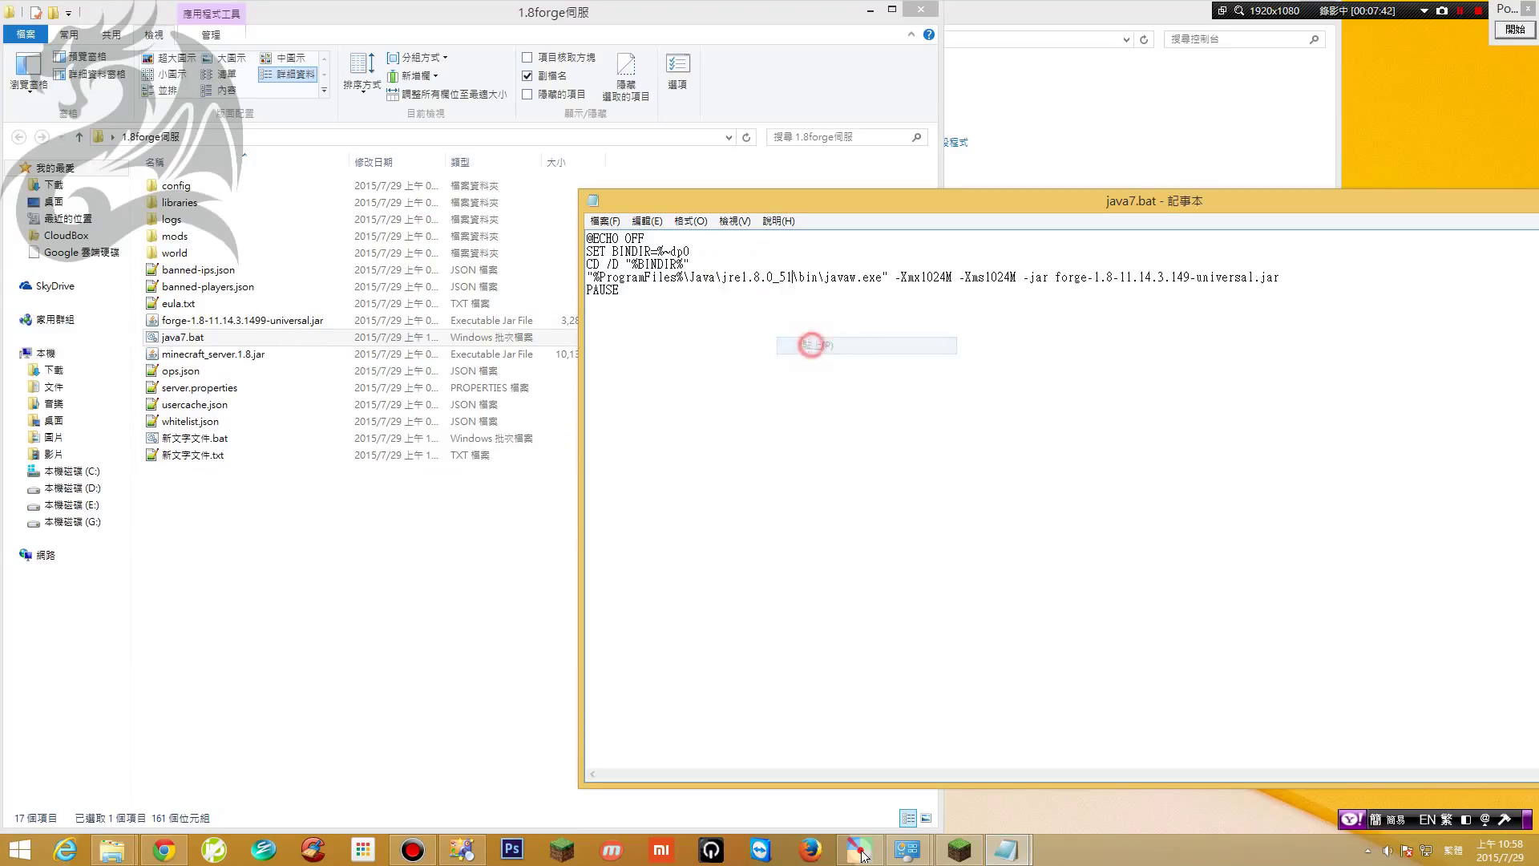
click(605, 222)
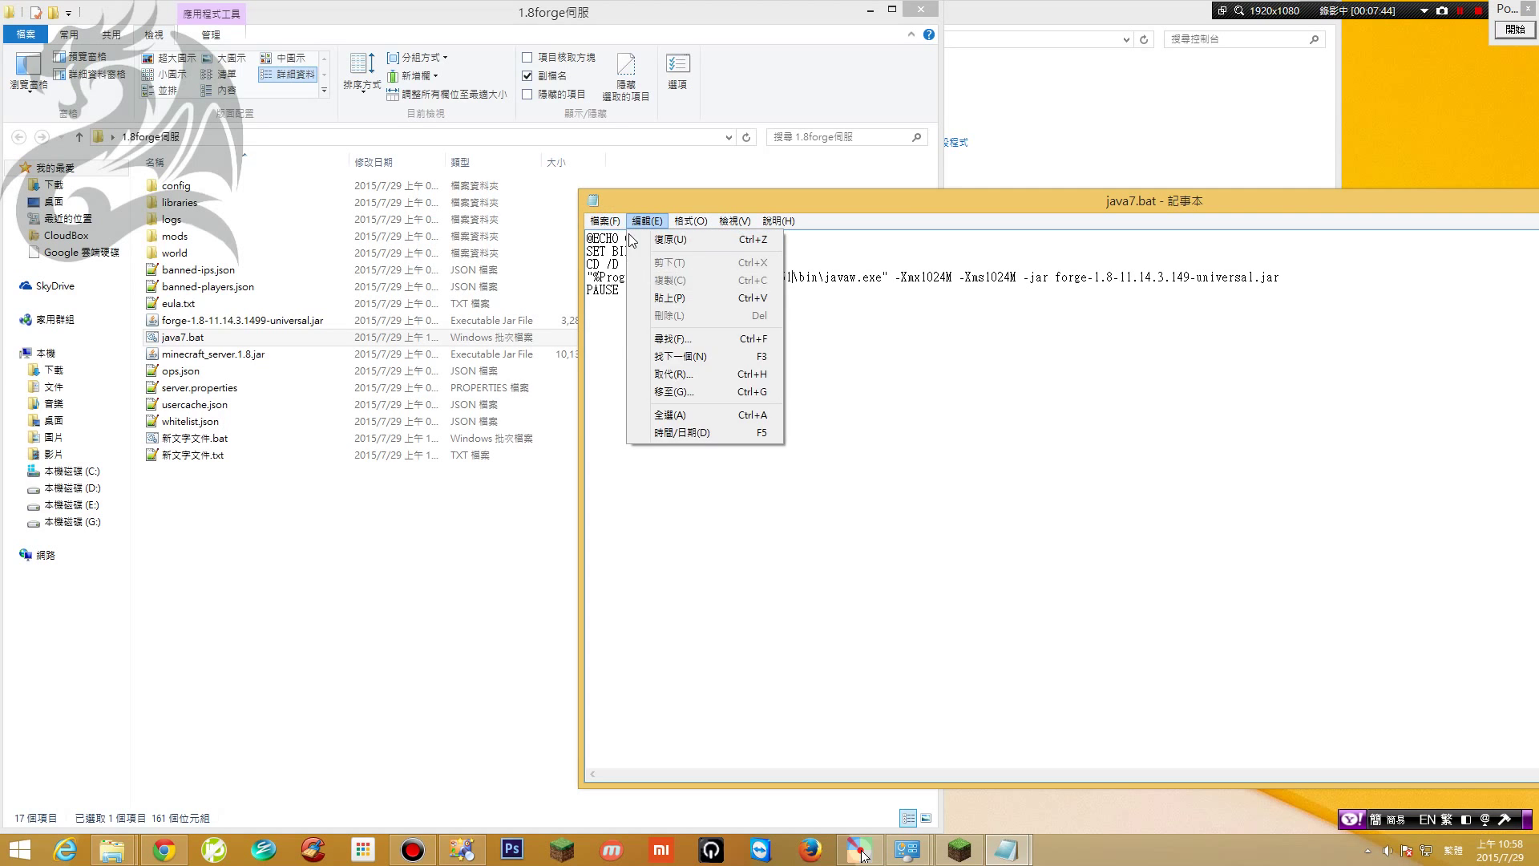
click(637, 274)
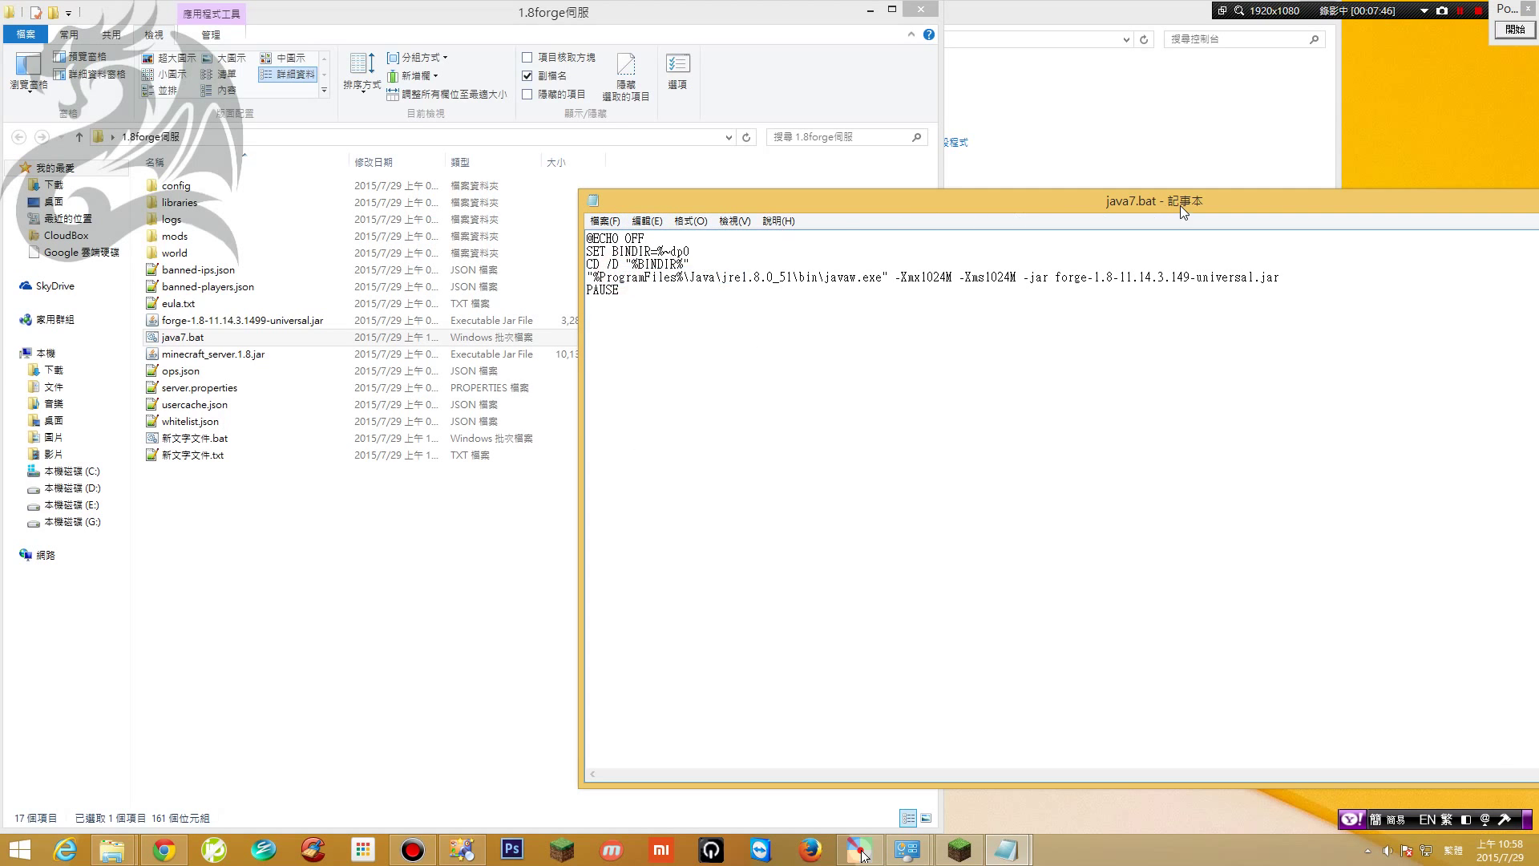
Close the Notepad windows of java7.bat and 新文字文件.bat
drag(1179, 205, 1245, 263)
click(1409, 244)
drag(1345, 205, 993, 256)
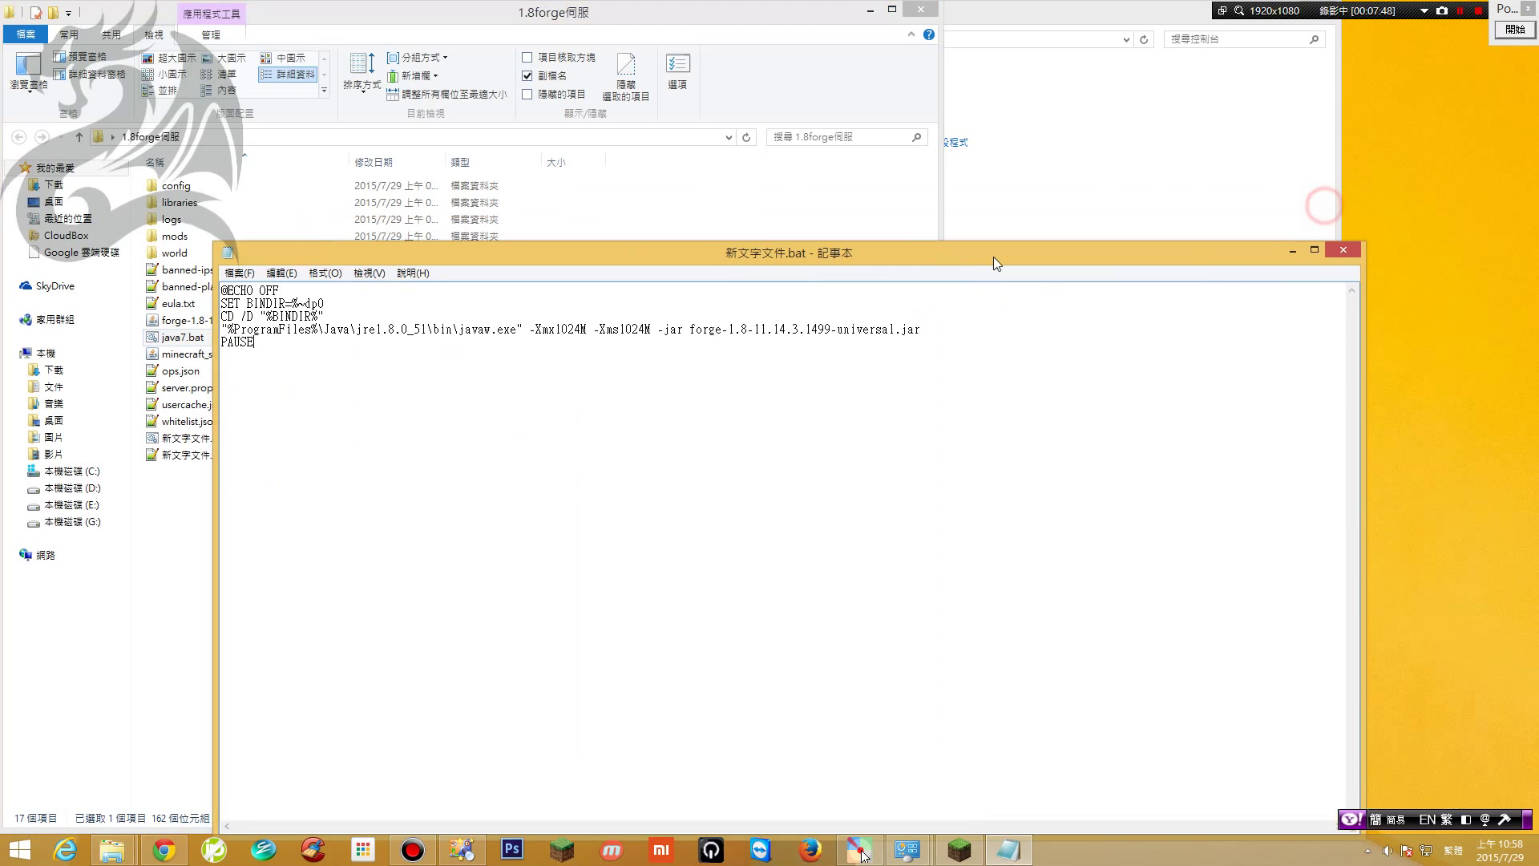
click(1329, 250)
Rename java7.bat in the 1.8forge伺服 folder to java8.bat
click(192, 337)
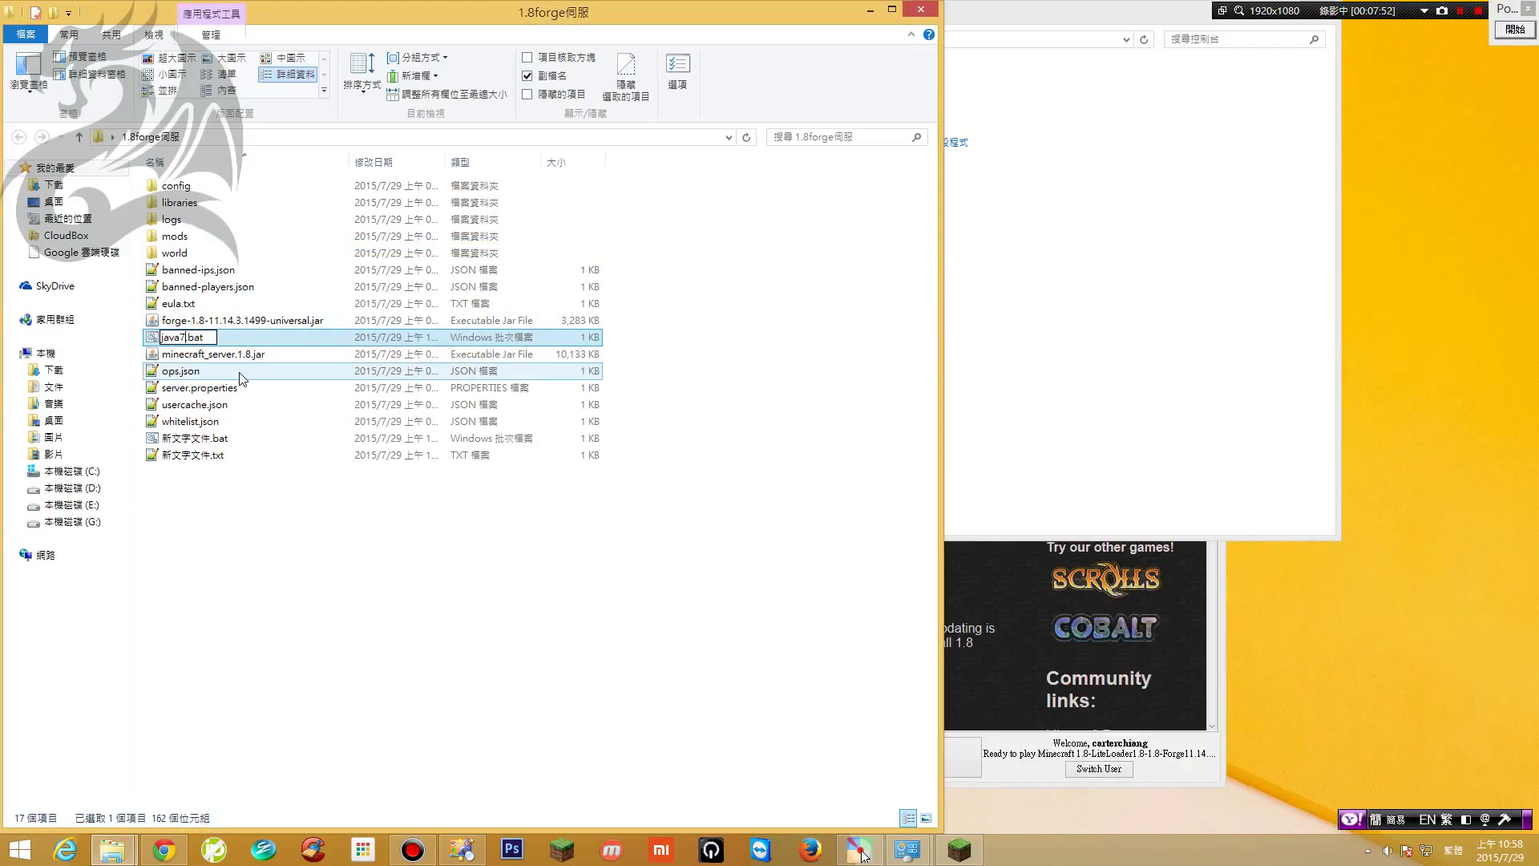
text(java8)
key(Return)
Run java8.bat to test the startup script, dismiss the Java launcher dialog, and close the console window
double_click(191, 337)
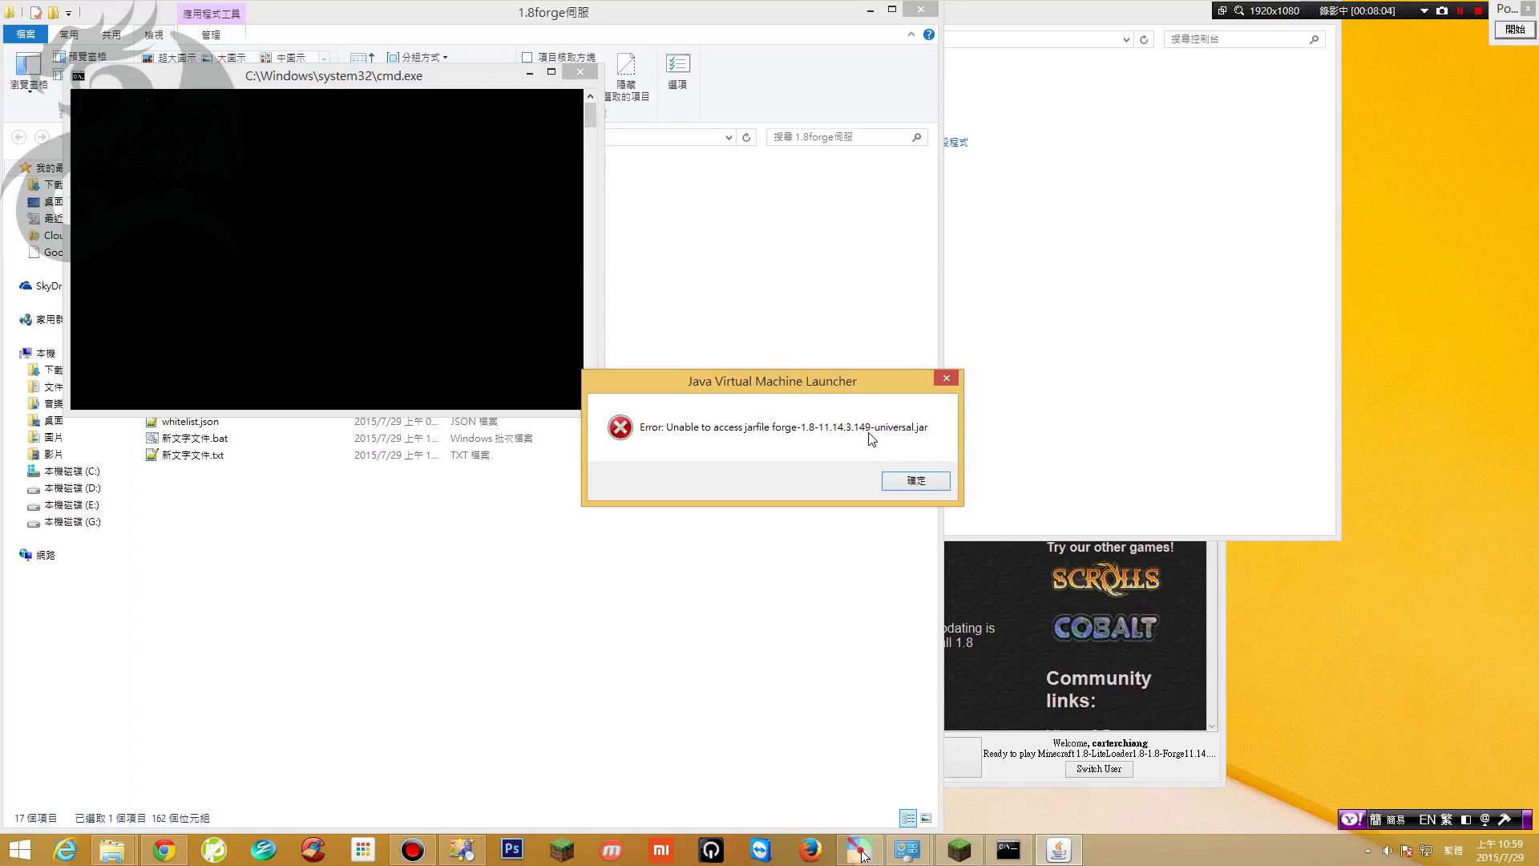
click(915, 479)
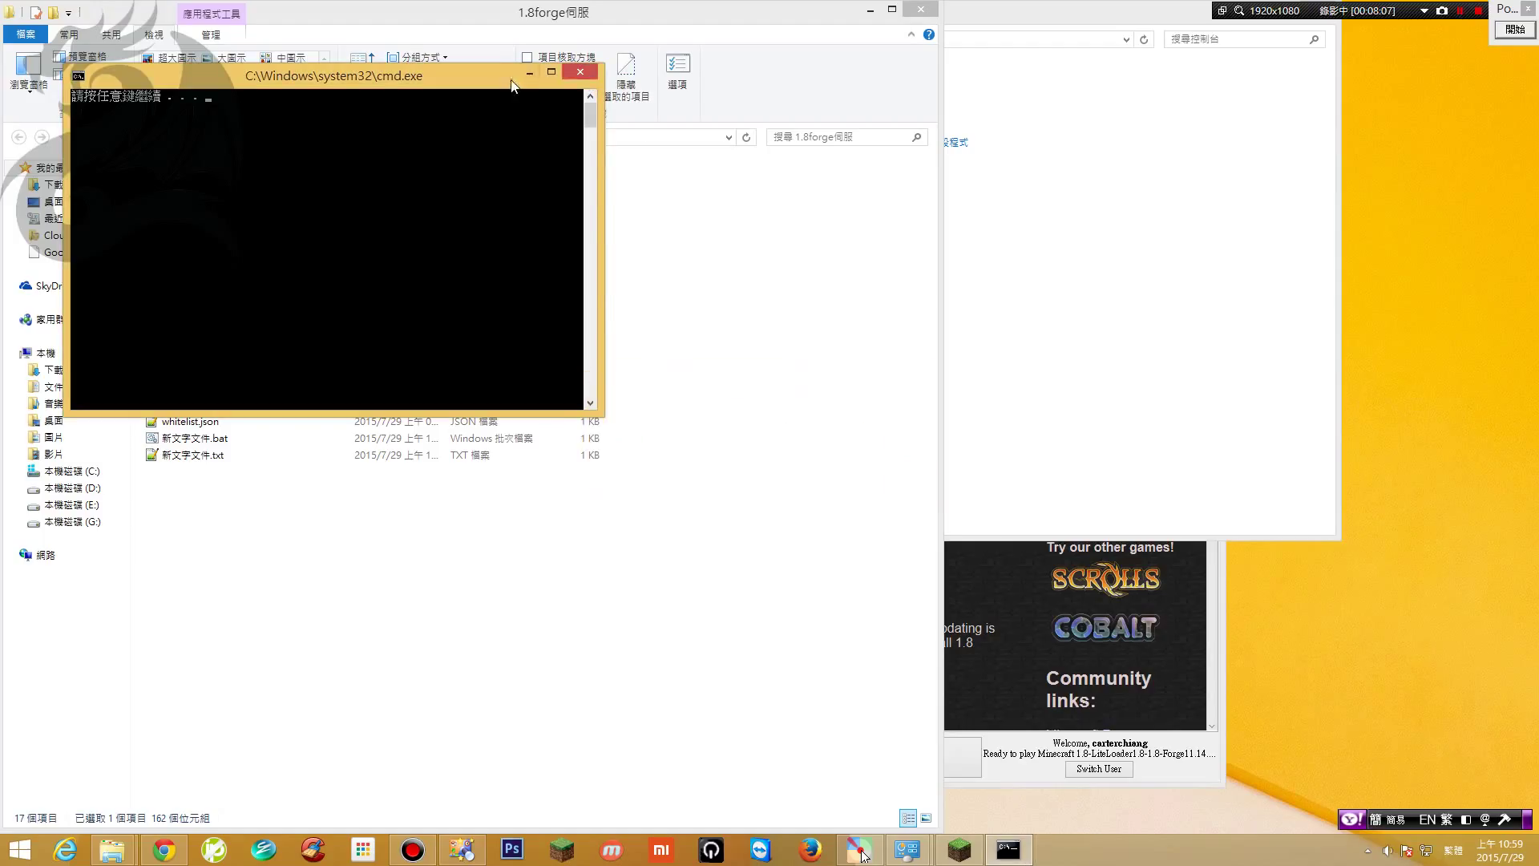
drag(512, 82, 988, 337)
click(1066, 328)
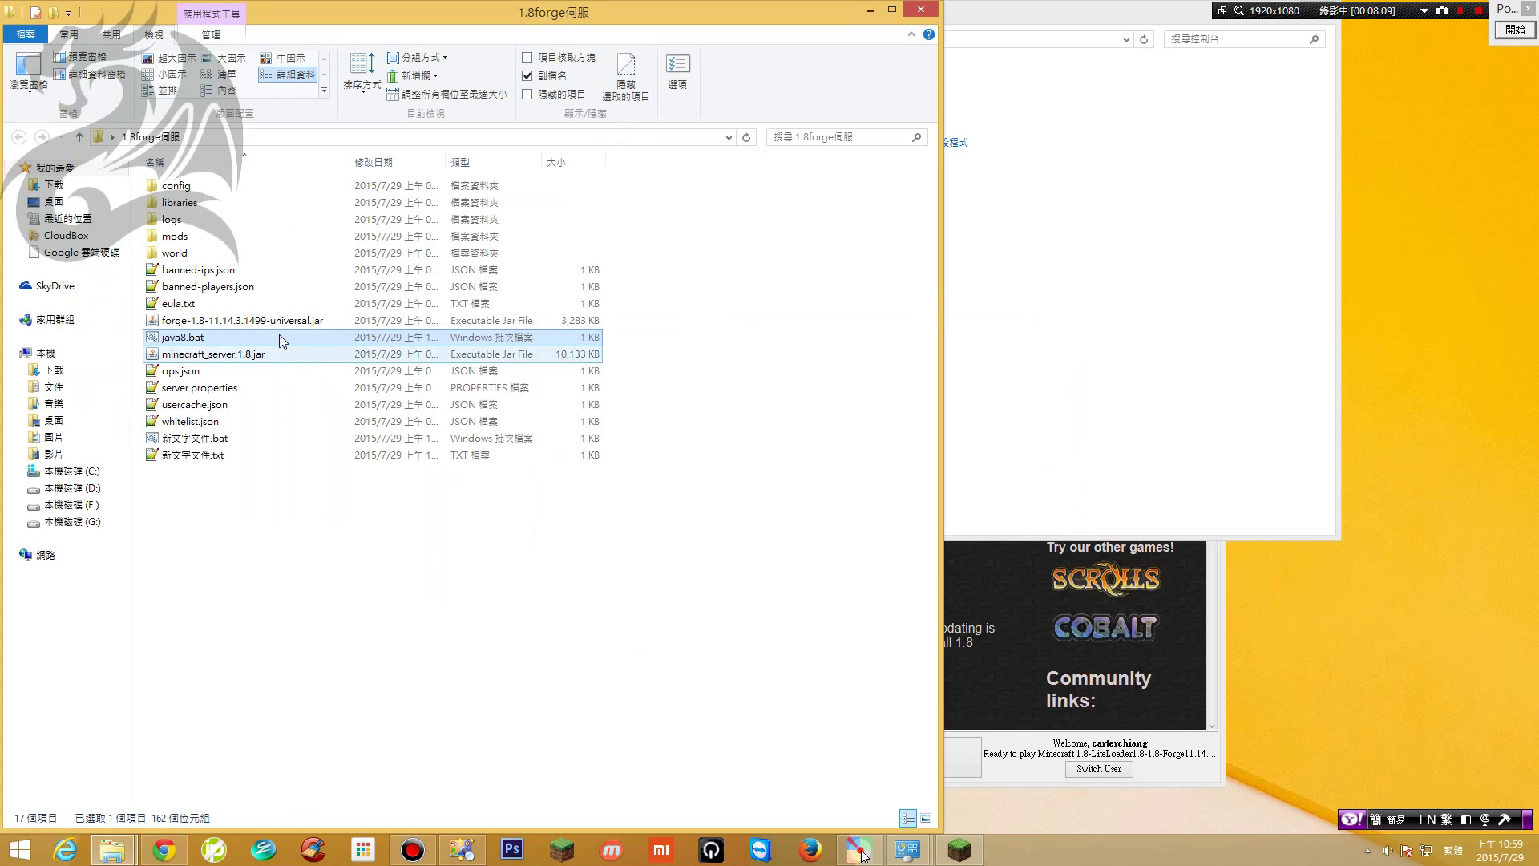
Correct the jar name on line 4 of java8.bat to forge-1.8-11.14.3.1499-universal.jar, save the script, and close Notepad
right_click(272, 331)
click(348, 362)
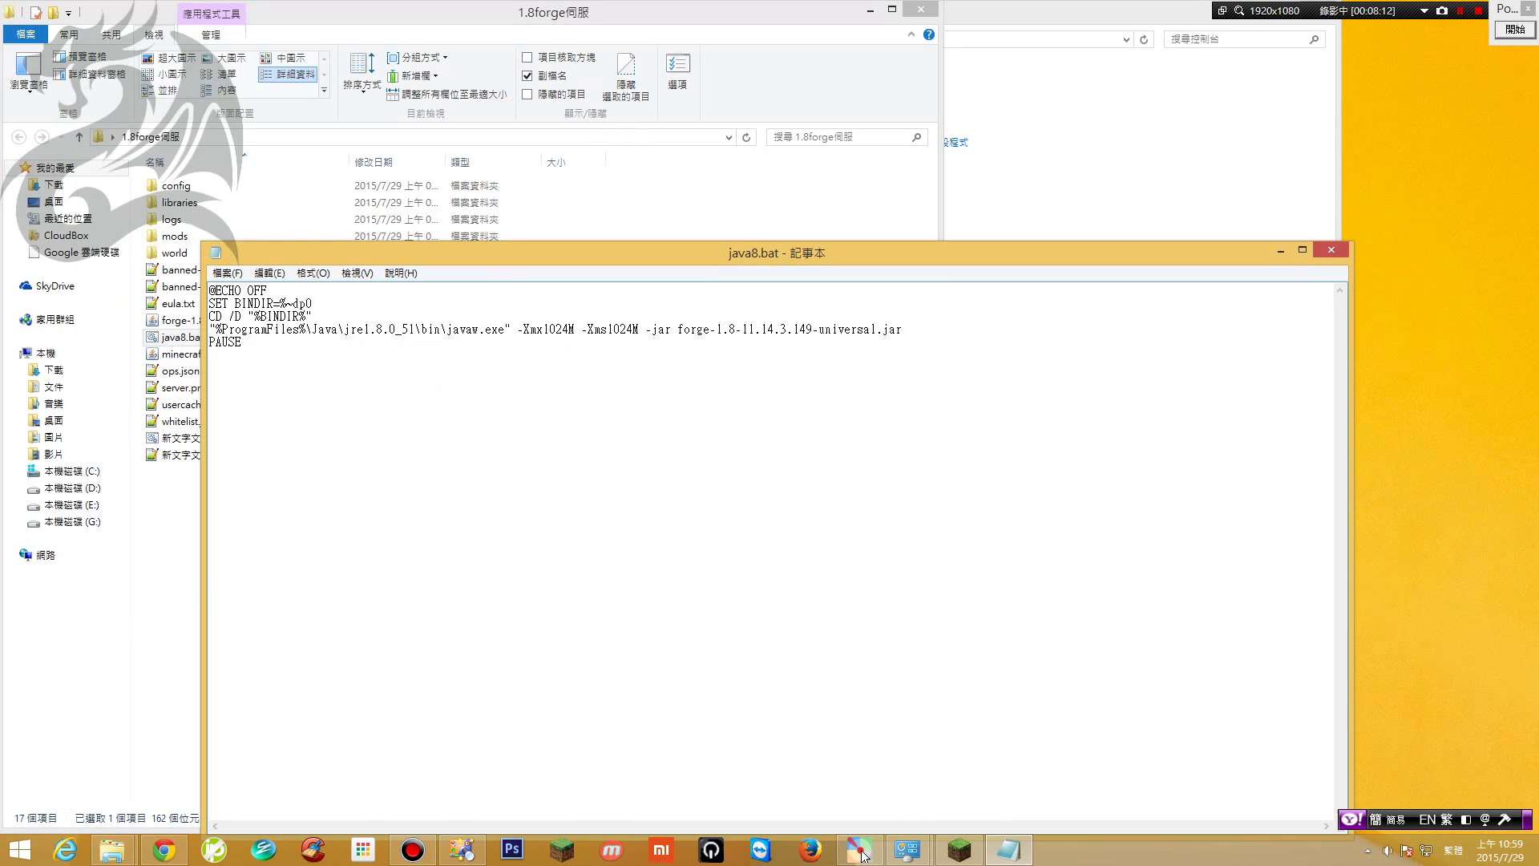
click(811, 331)
drag(608, 260, 421, 349)
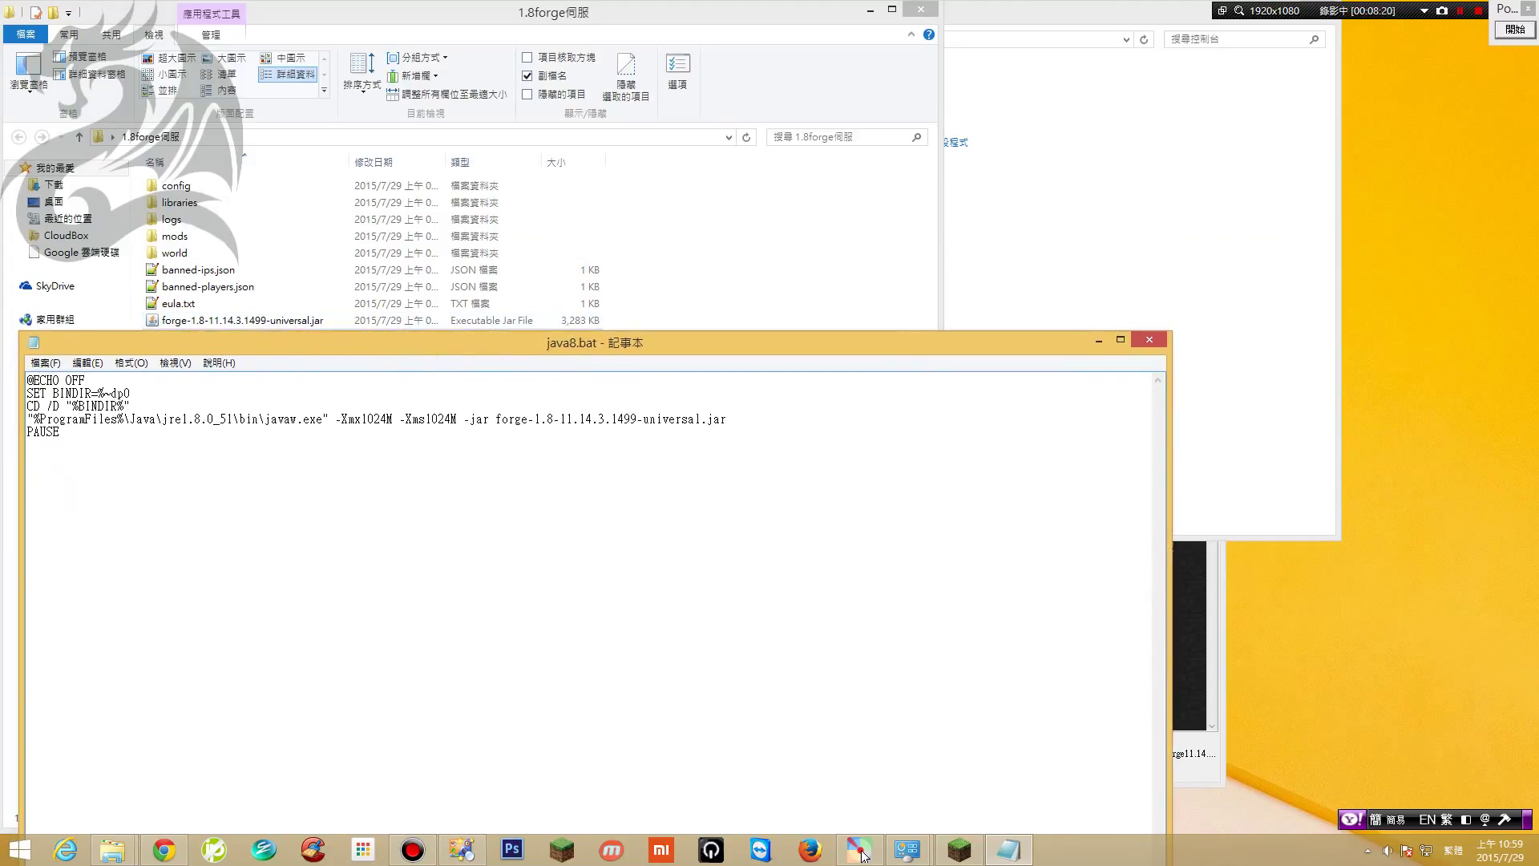
drag(636, 349, 927, 247)
click(334, 265)
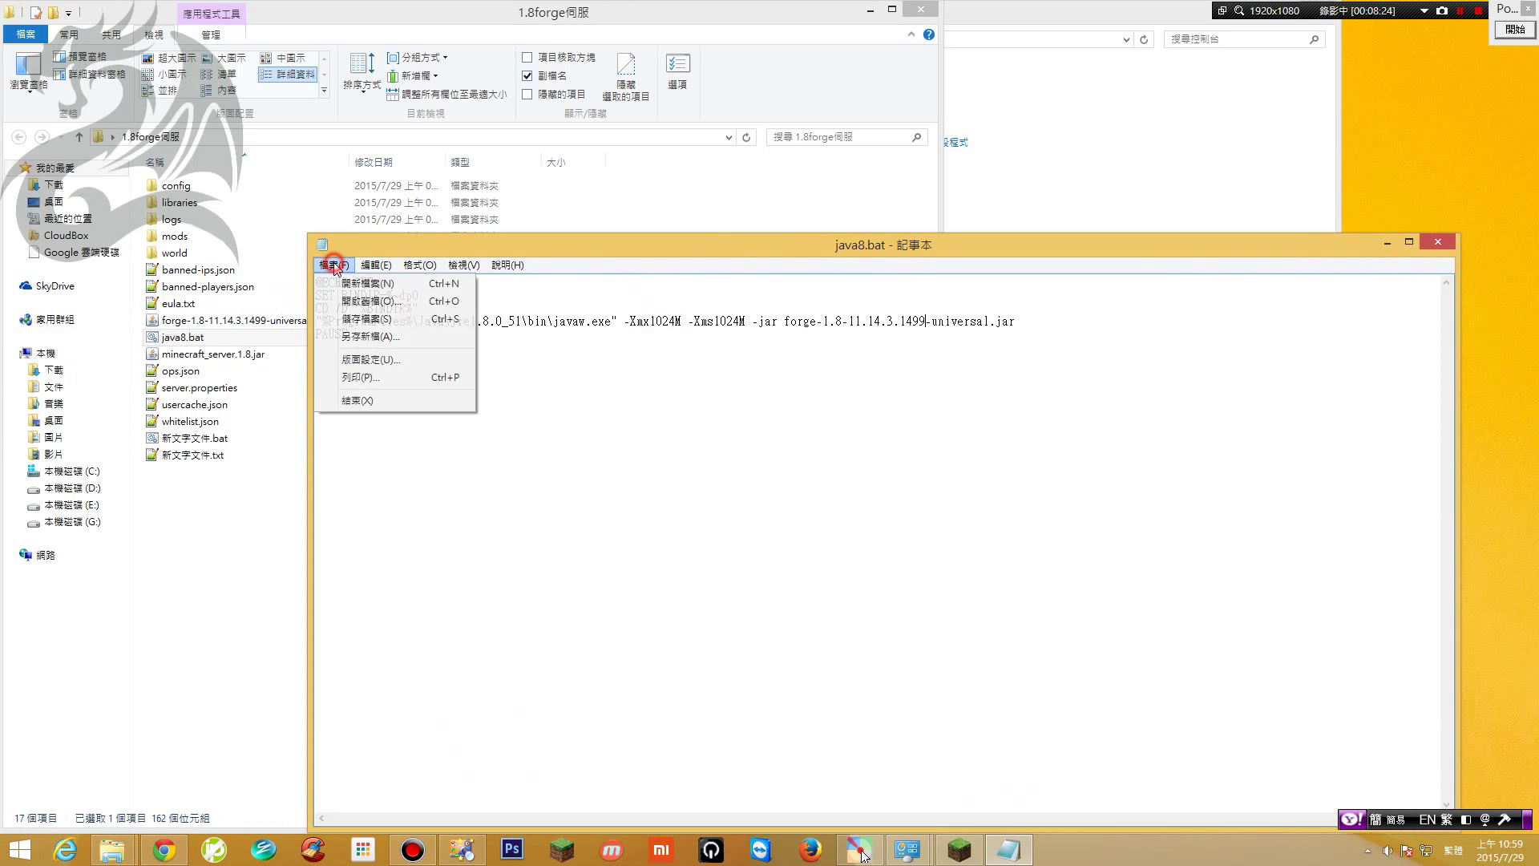
click(328, 319)
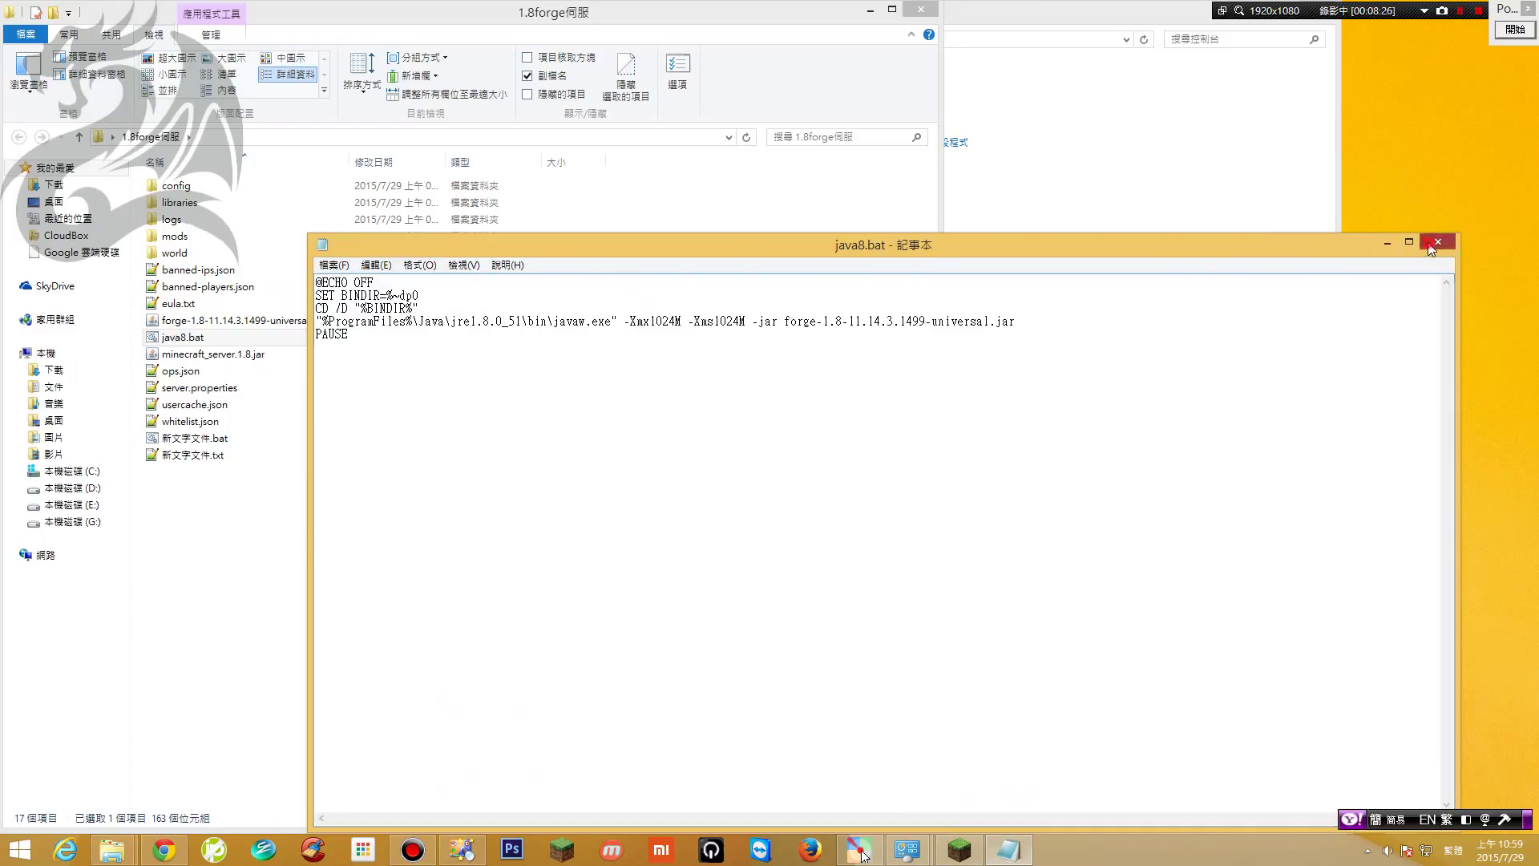
click(1426, 243)
Start the server with java8.bat, enlarge the Minecraft server window to view its startup log, and restore its size
double_click(233, 338)
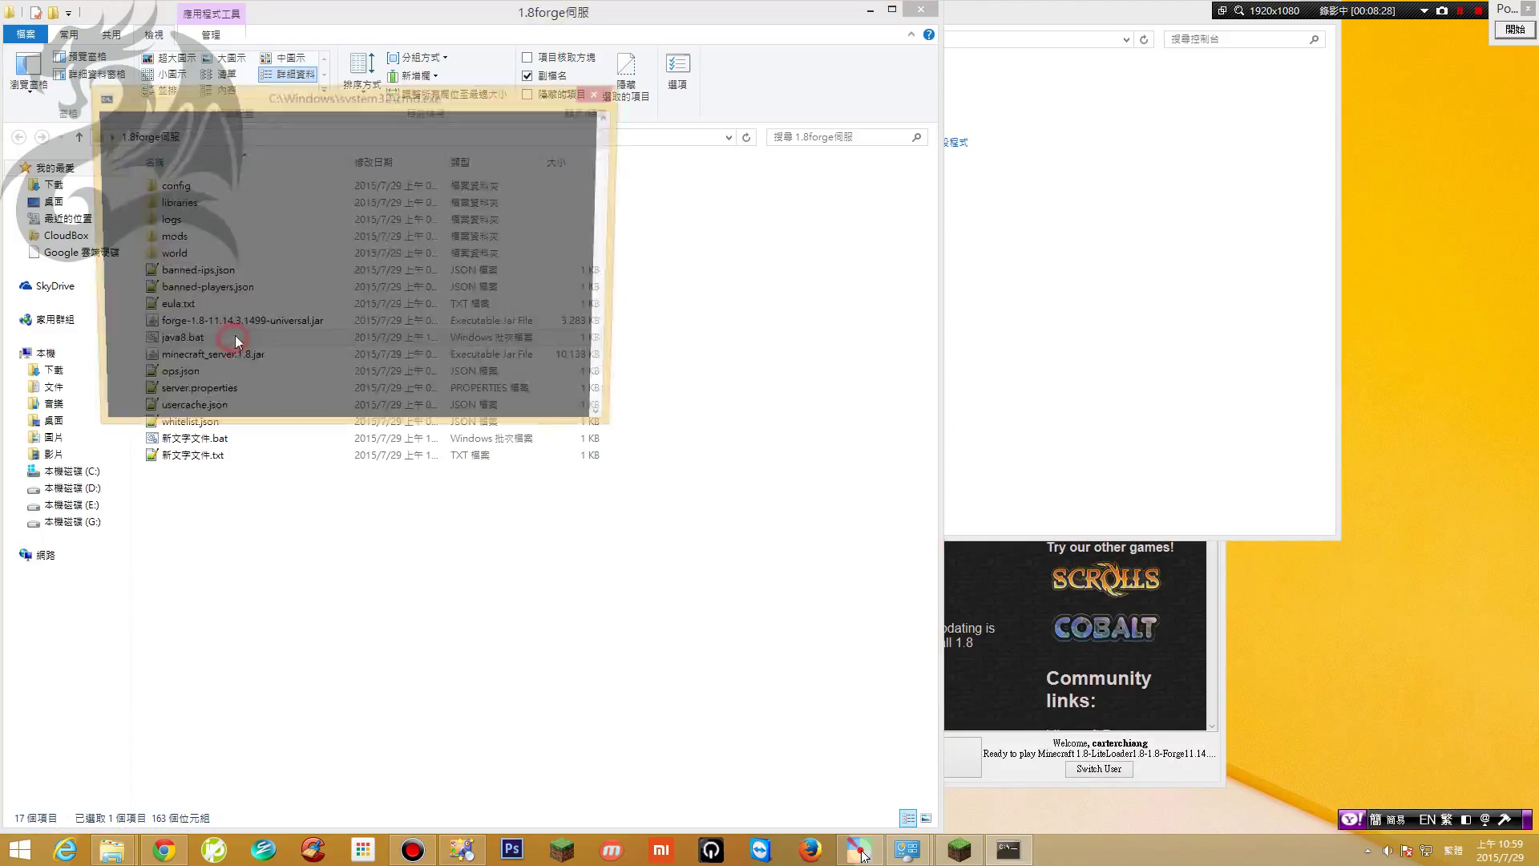
drag(466, 104, 936, 196)
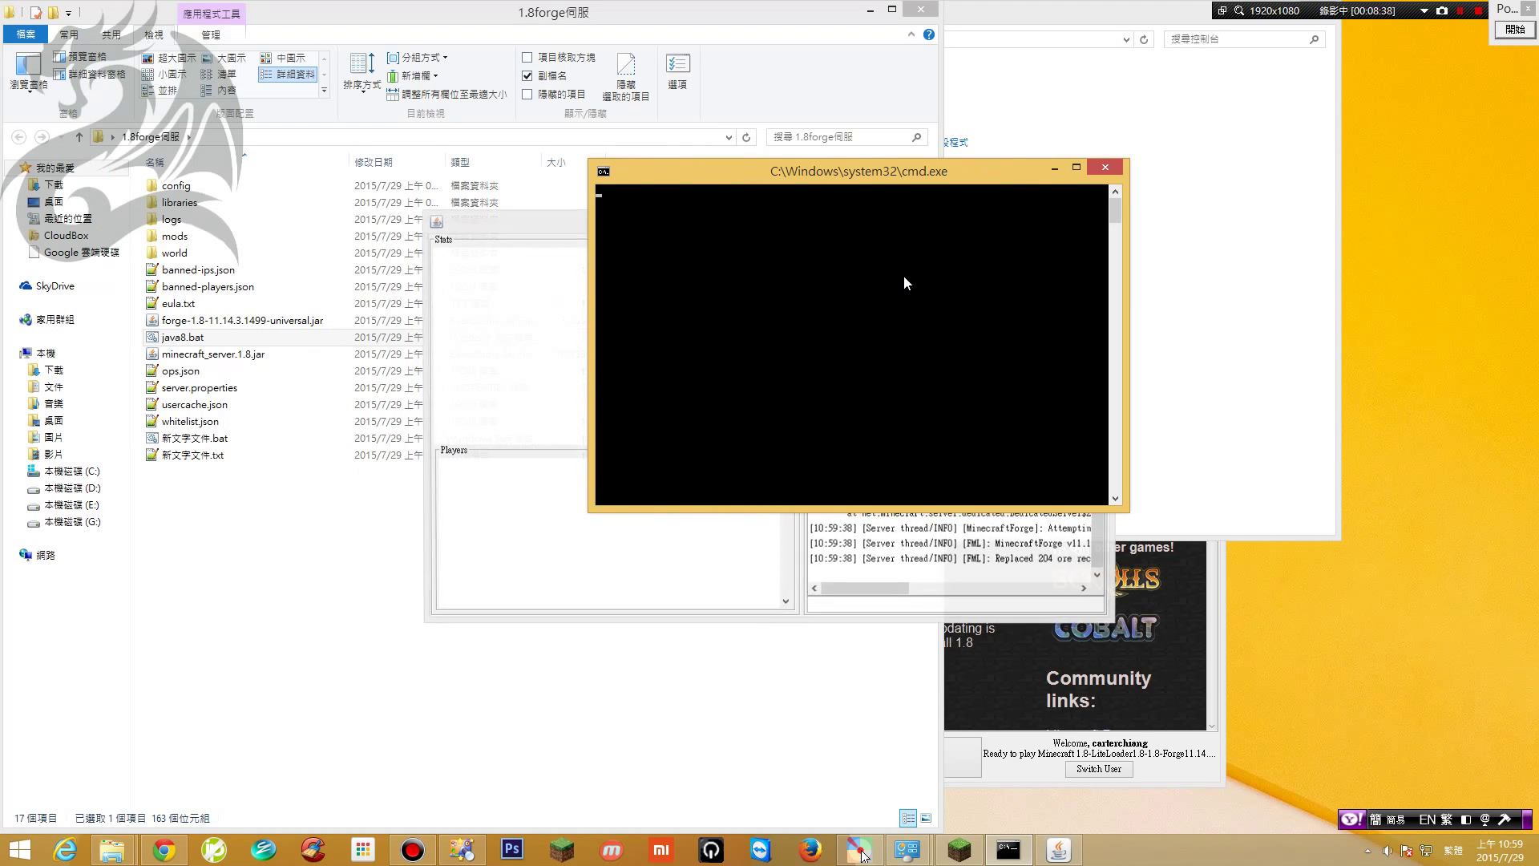
click(511, 221)
double_click(511, 221)
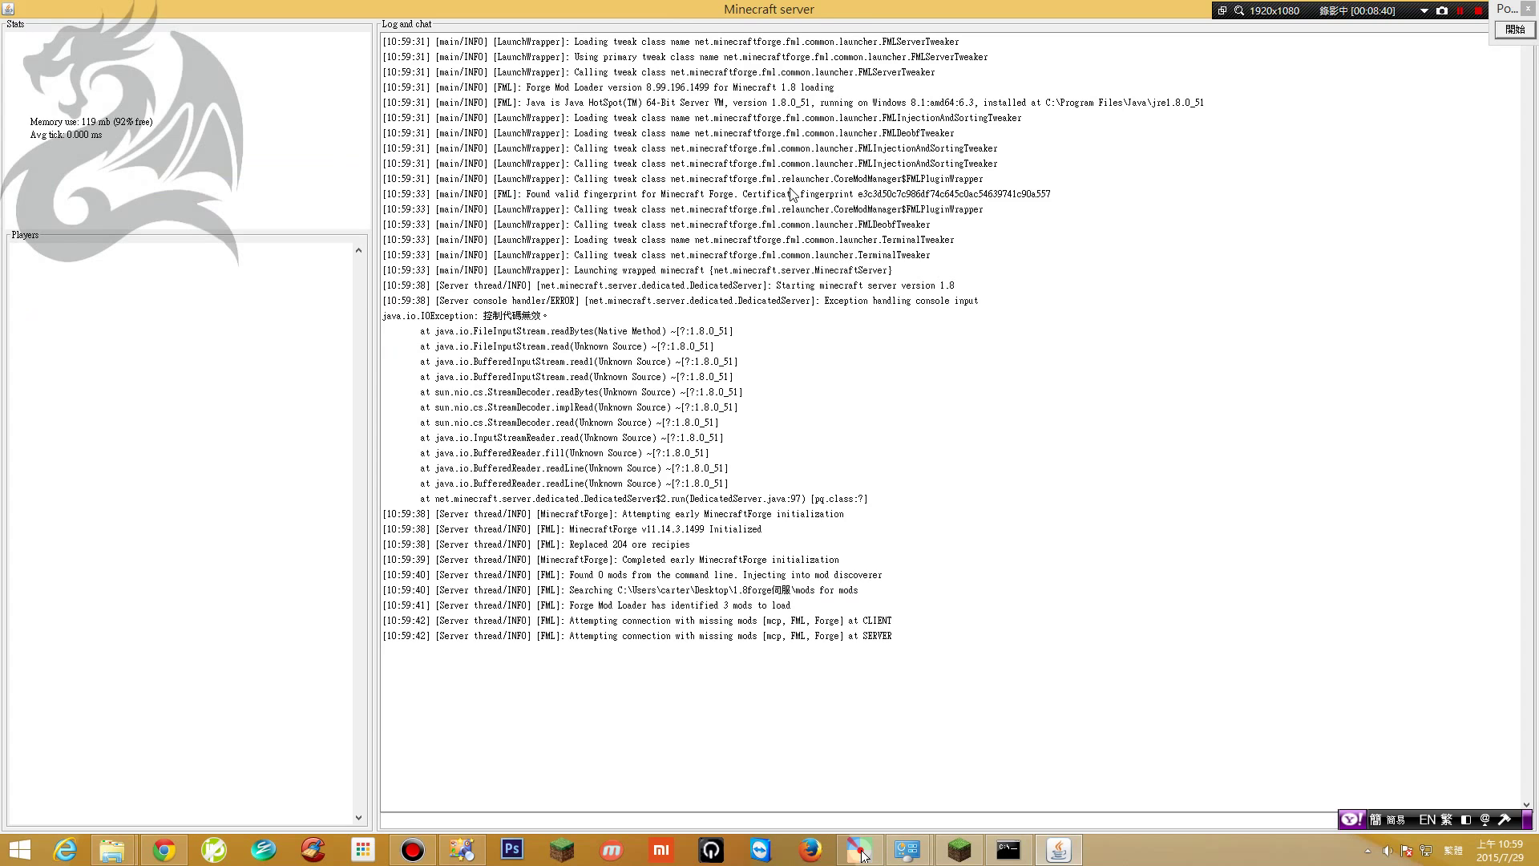
double_click(807, 17)
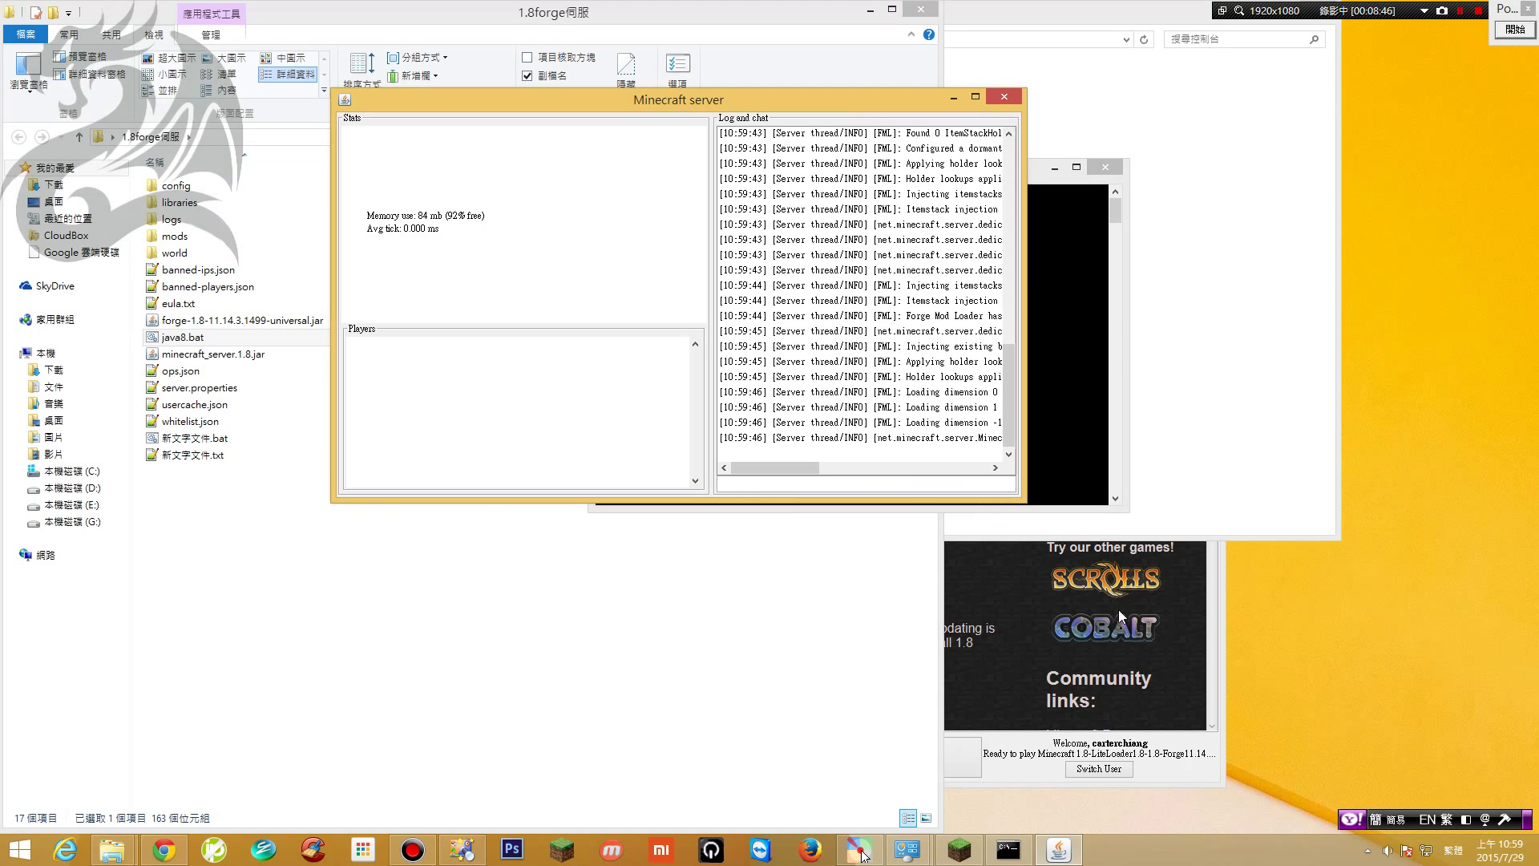
Open Task Manager from the desktop and place its window beside the Minecraft server window
right_click(1184, 853)
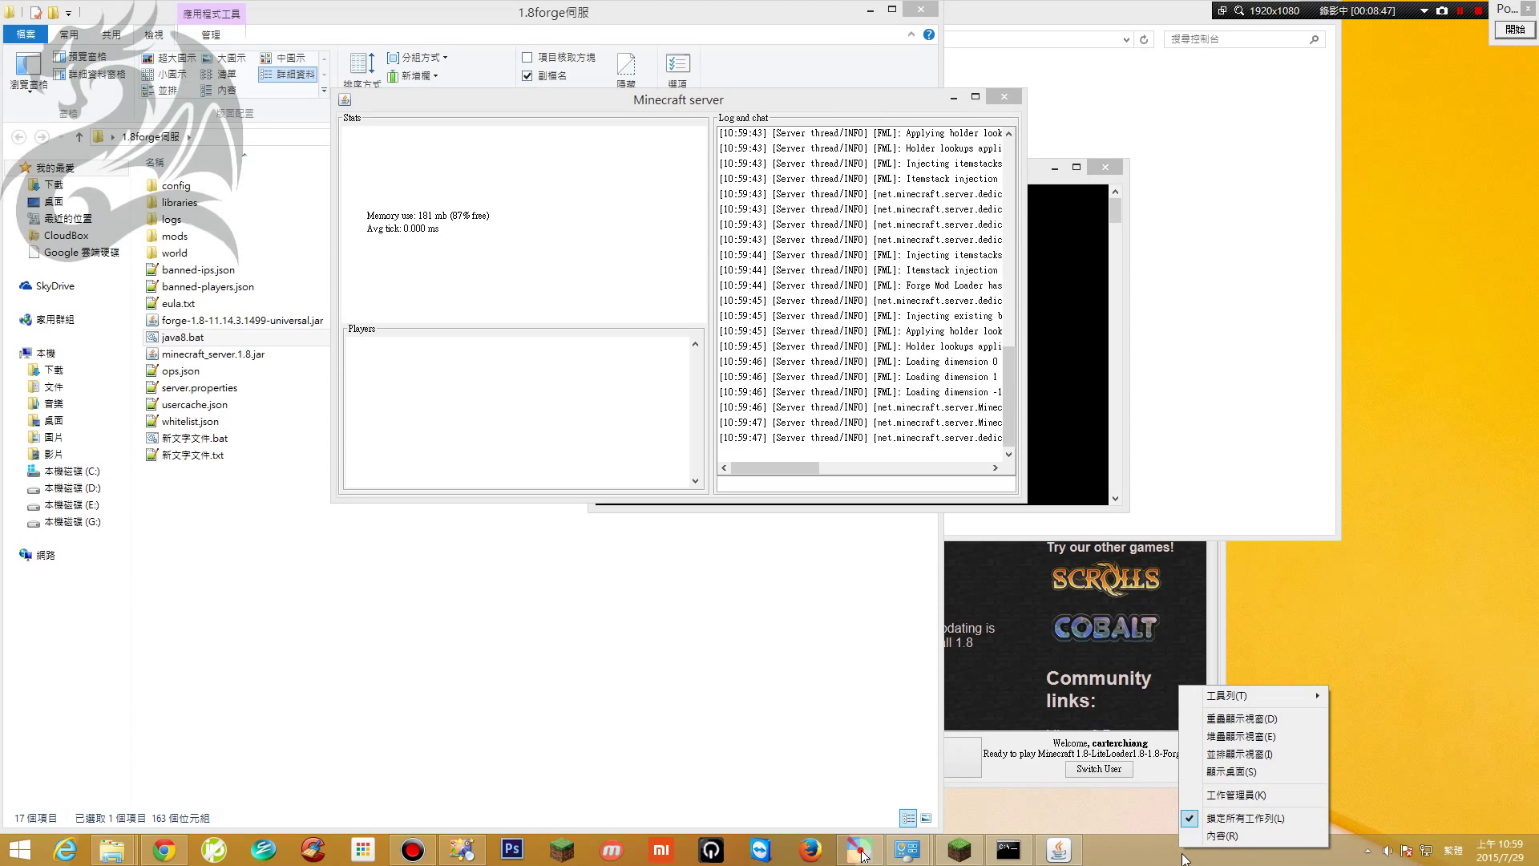
click(1154, 856)
right_click(1182, 854)
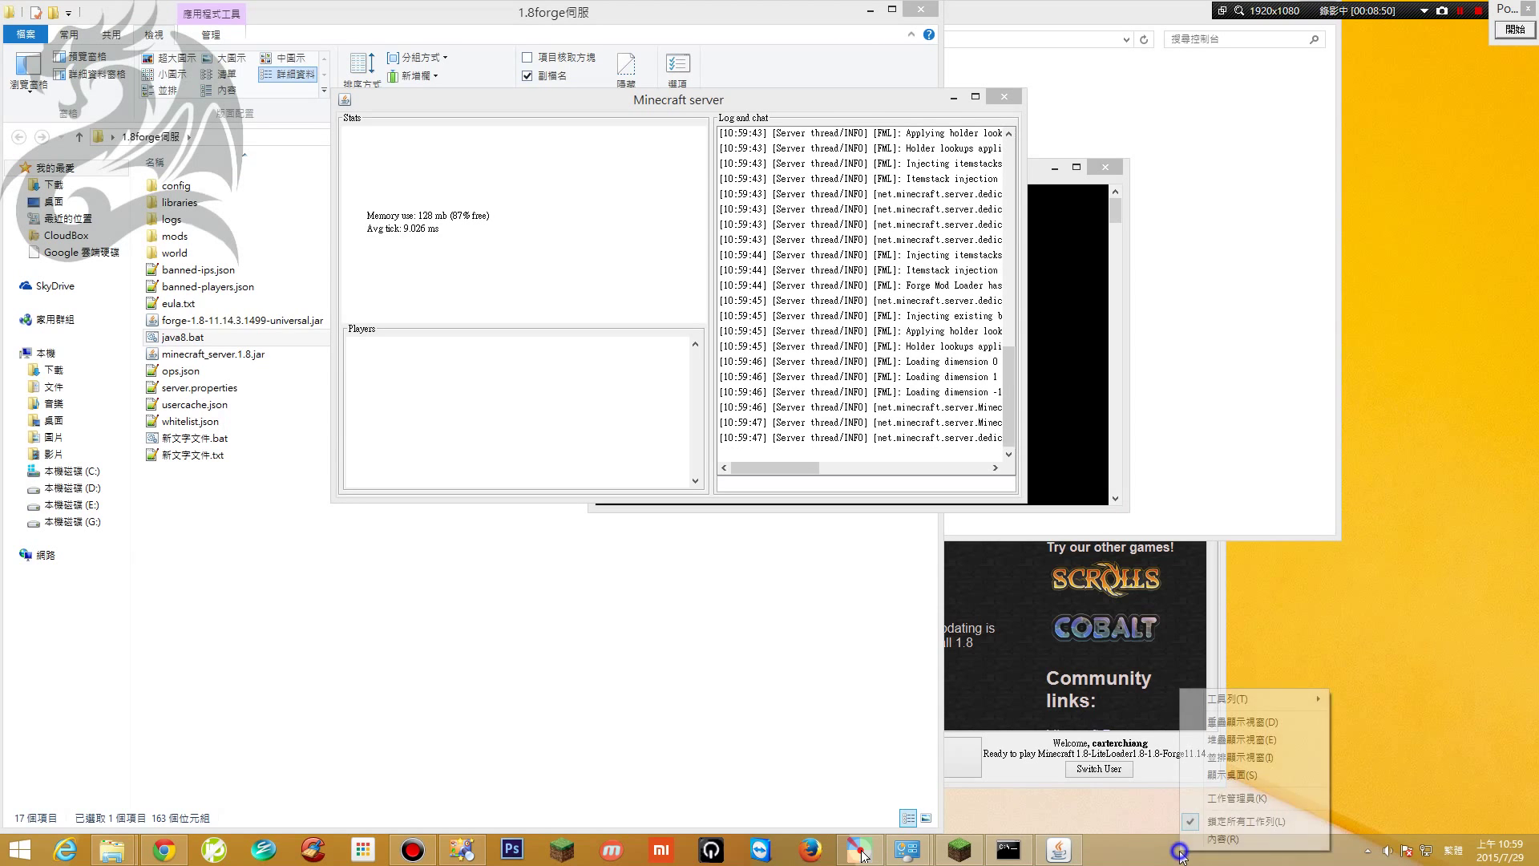
click(1235, 802)
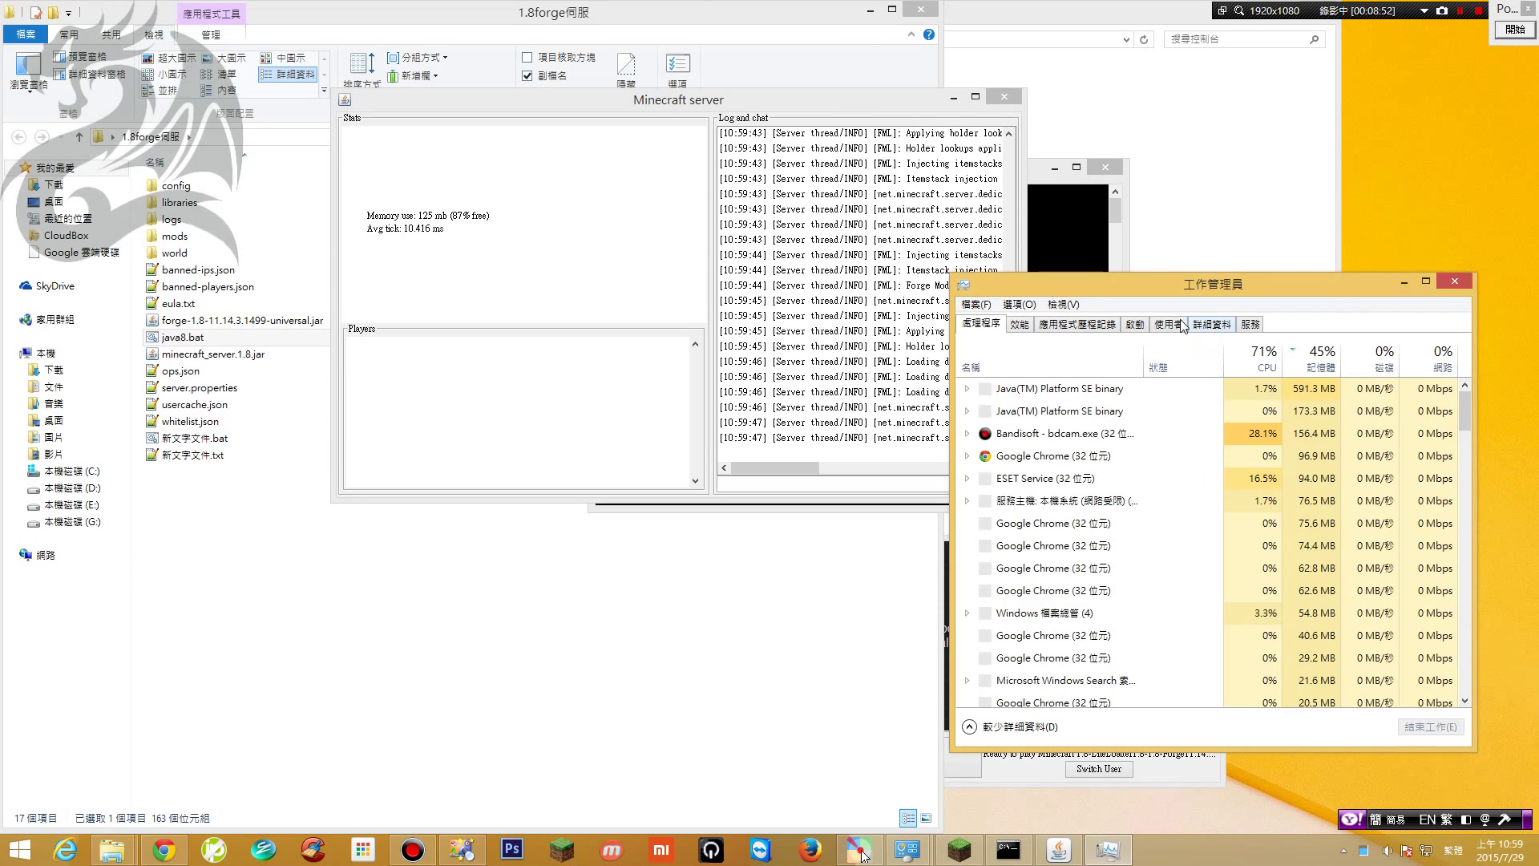
drag(1131, 291, 1219, 277)
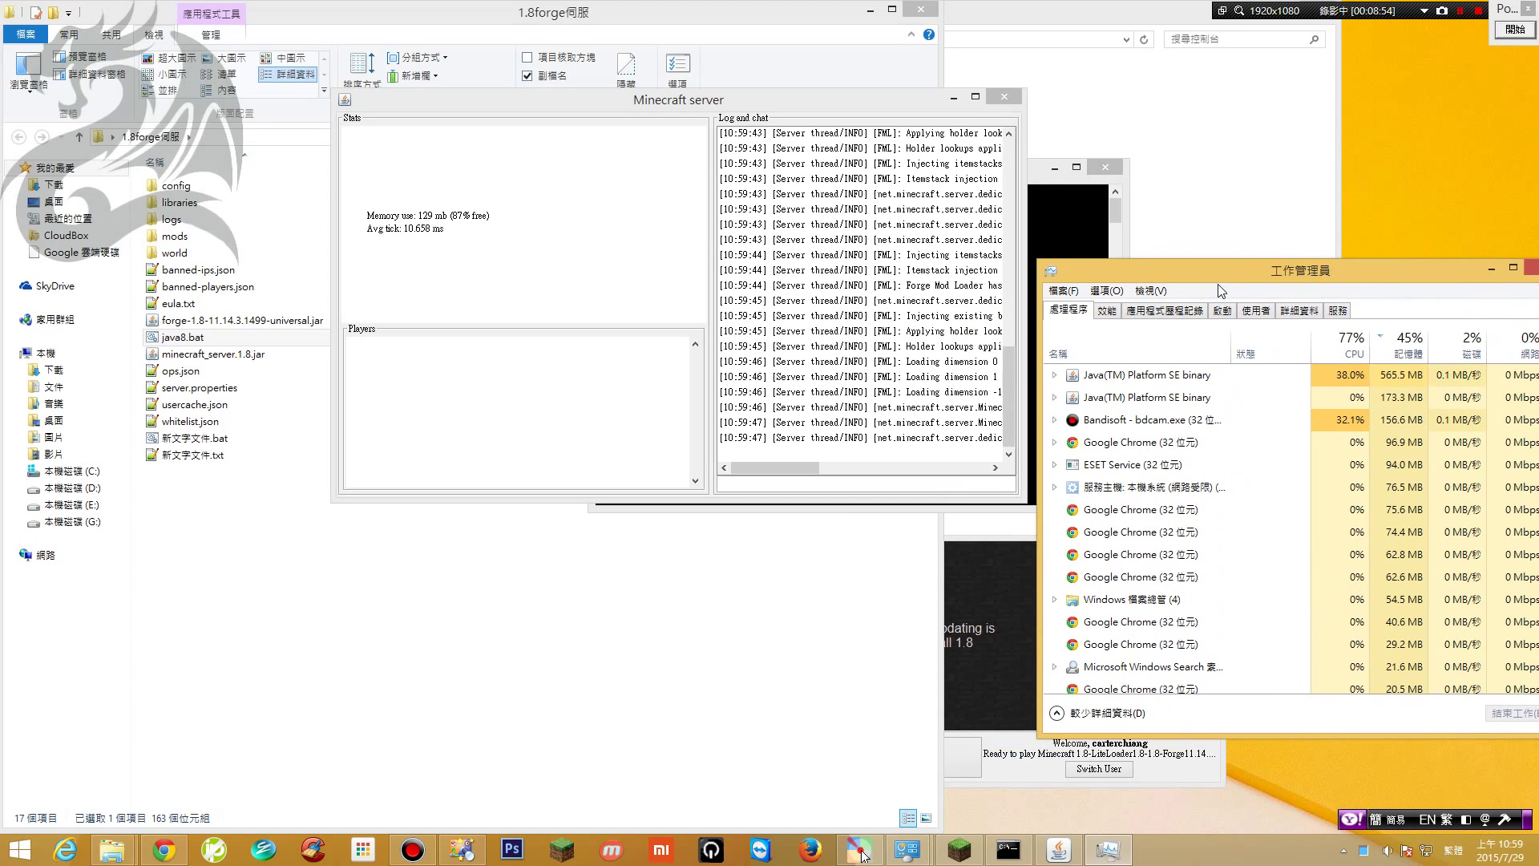
Compare the memory use of the two Java(TM) Platform SE binary processes and bring the Minecraft Launcher window into view
click(1177, 374)
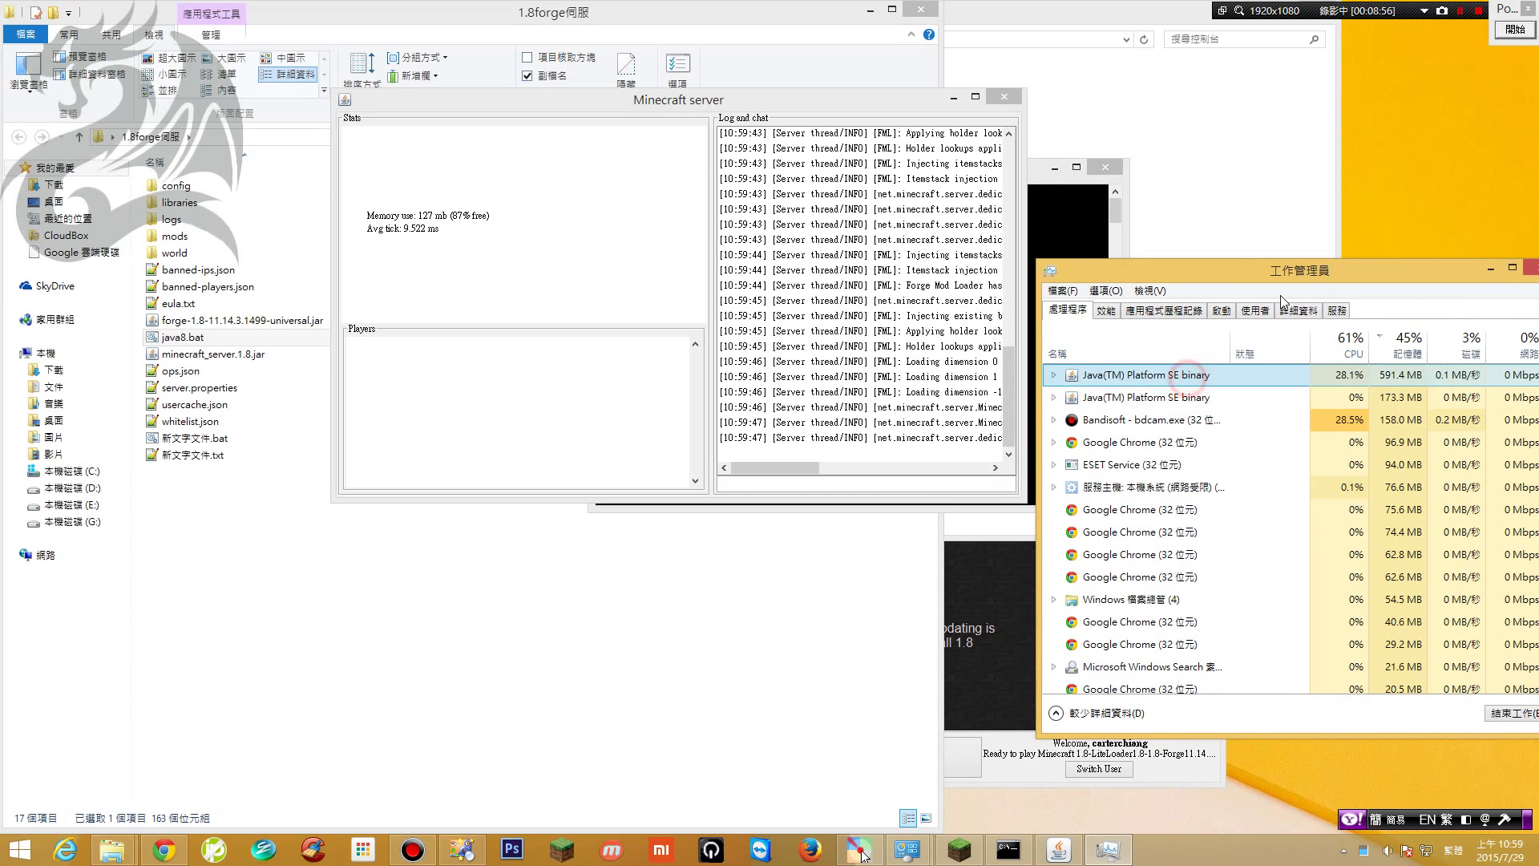
drag(1227, 275, 1168, 274)
click(1130, 396)
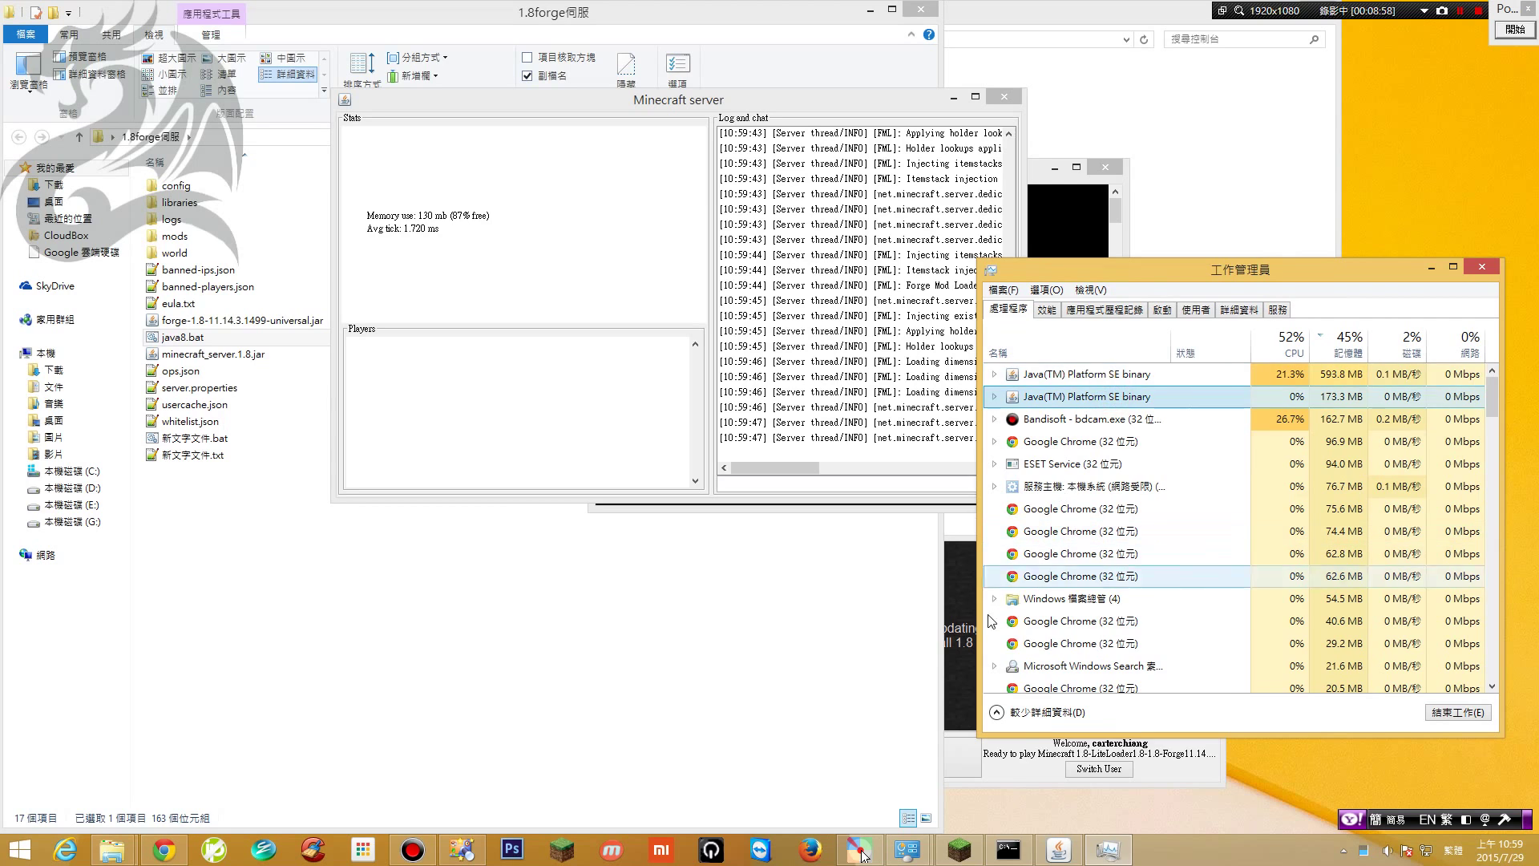
click(1020, 759)
drag(1074, 343, 665, 348)
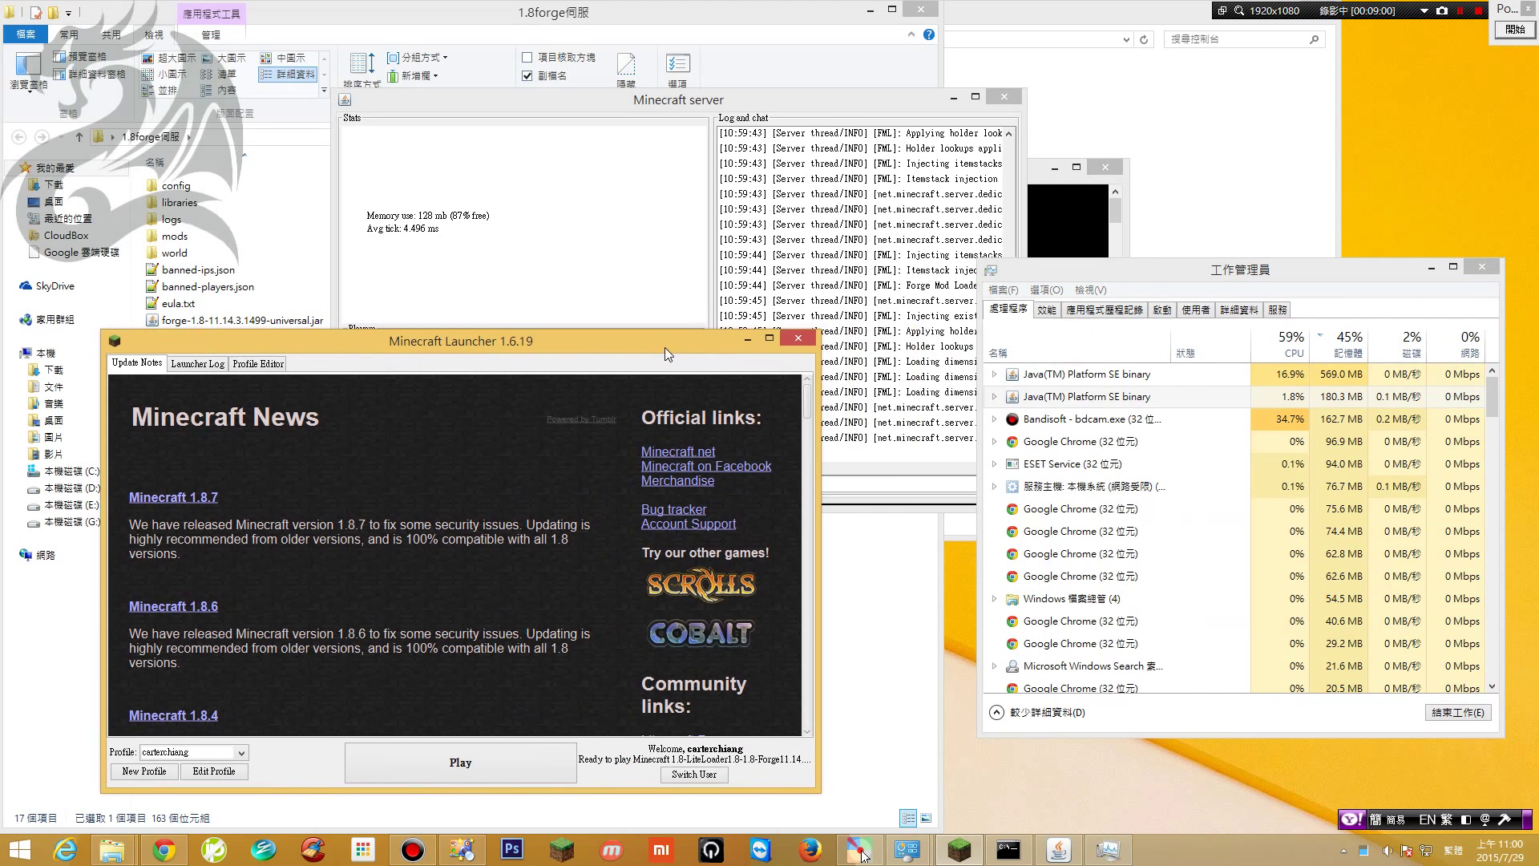
click(1178, 375)
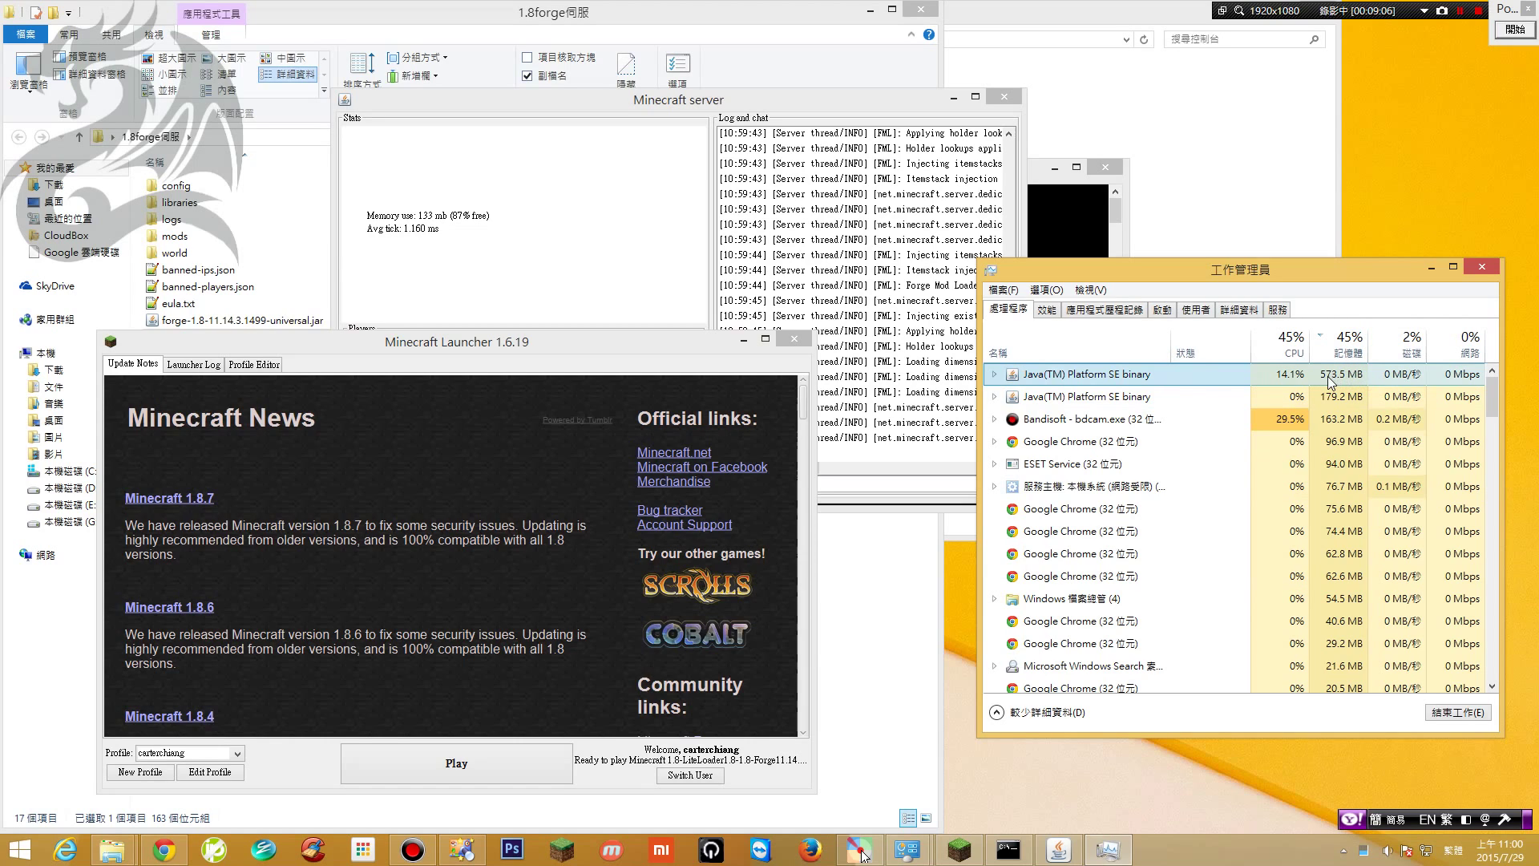
Reposition the Minecraft server window and examine the hidden ends of its log lines
drag(850, 105, 936, 71)
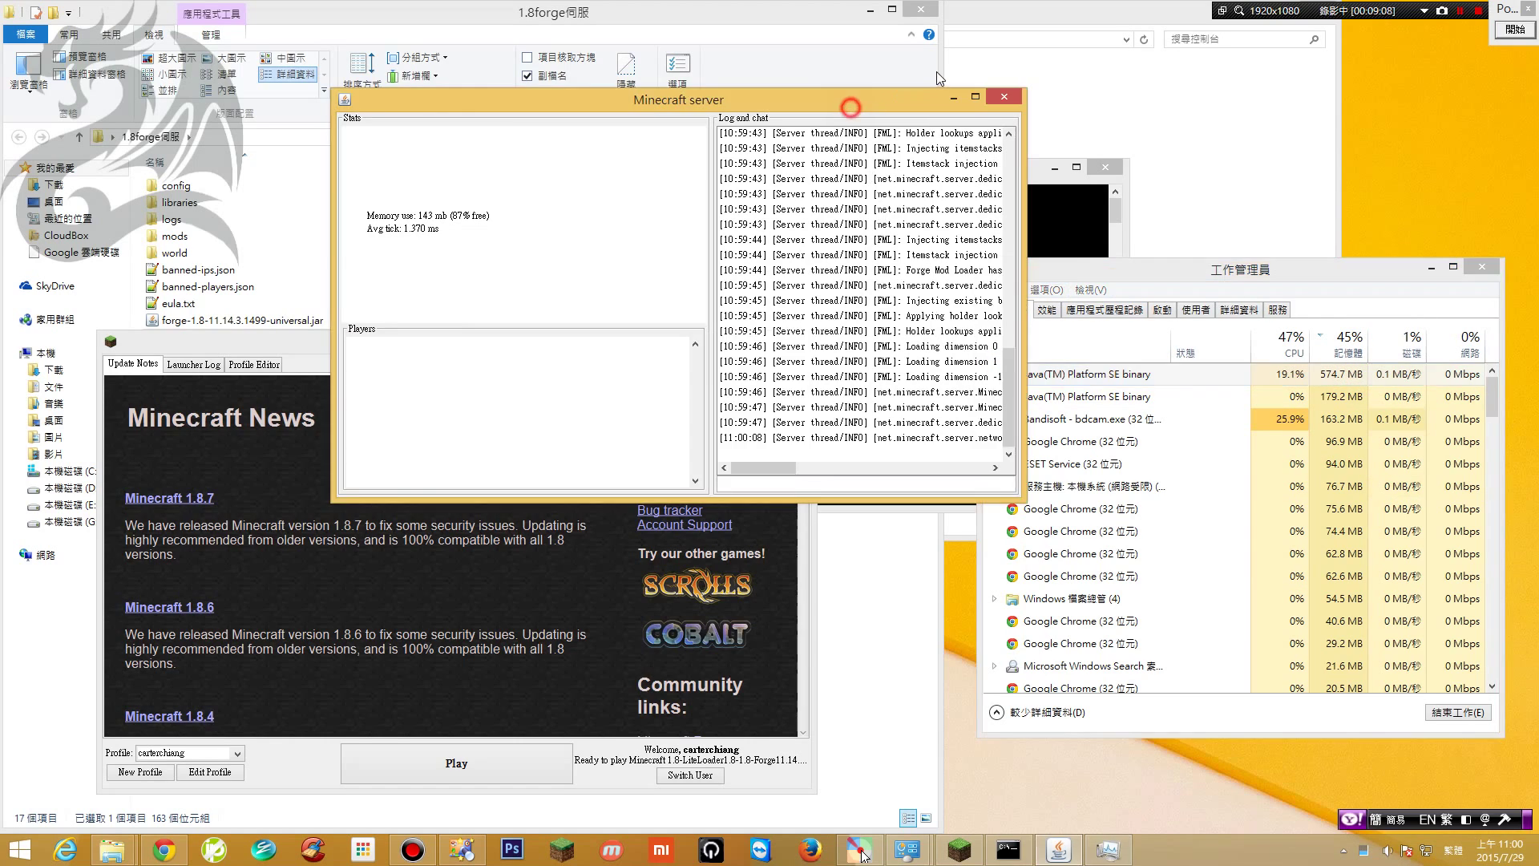
drag(875, 433, 920, 423)
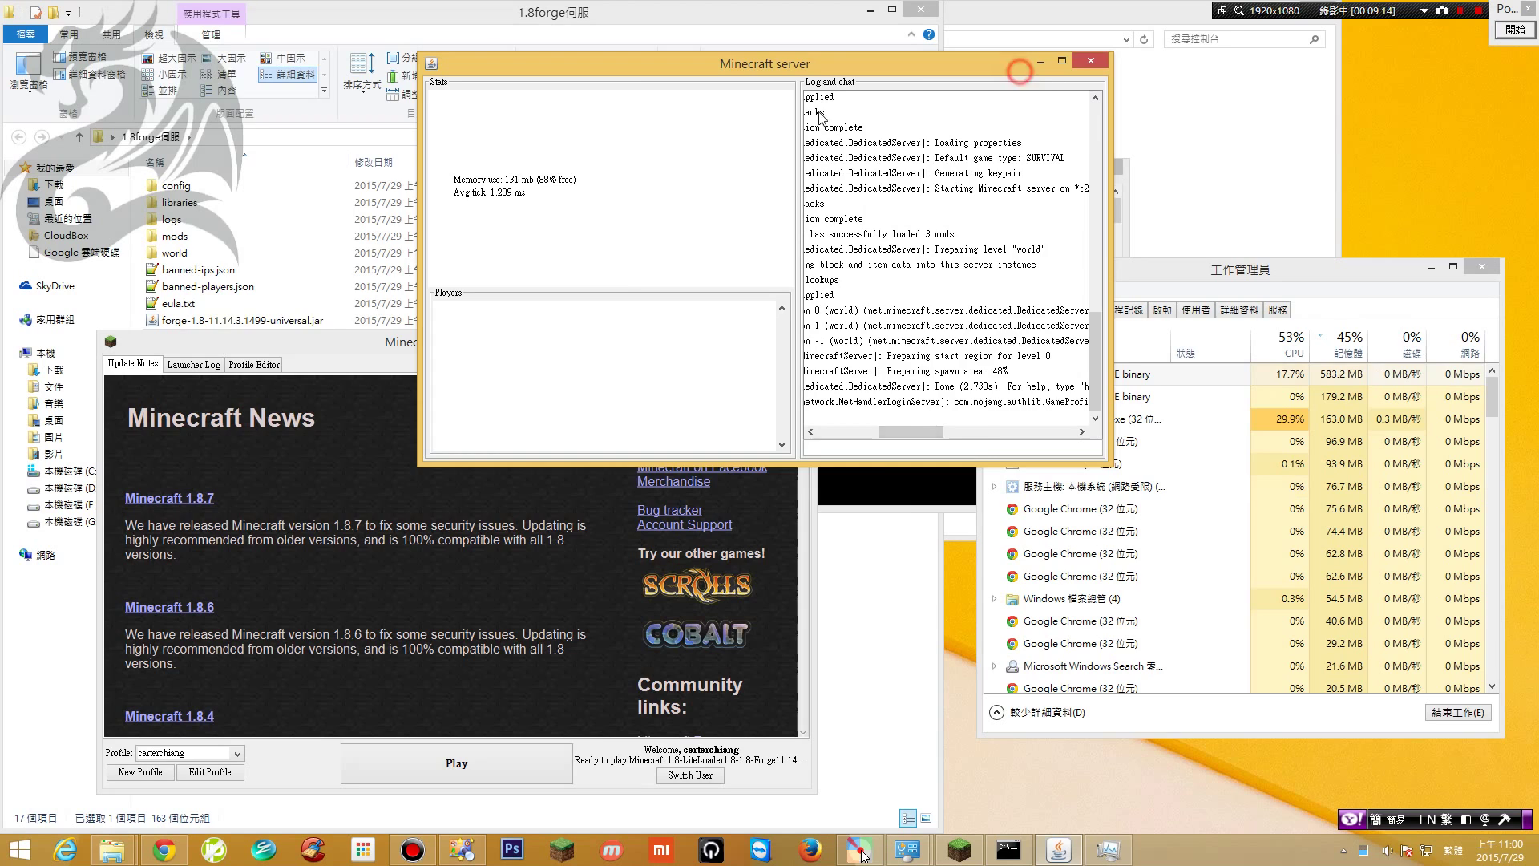
drag(1018, 63, 817, 102)
Close the command console, the Minecraft Launcher, and the Minecraft server window
click(998, 160)
click(1108, 172)
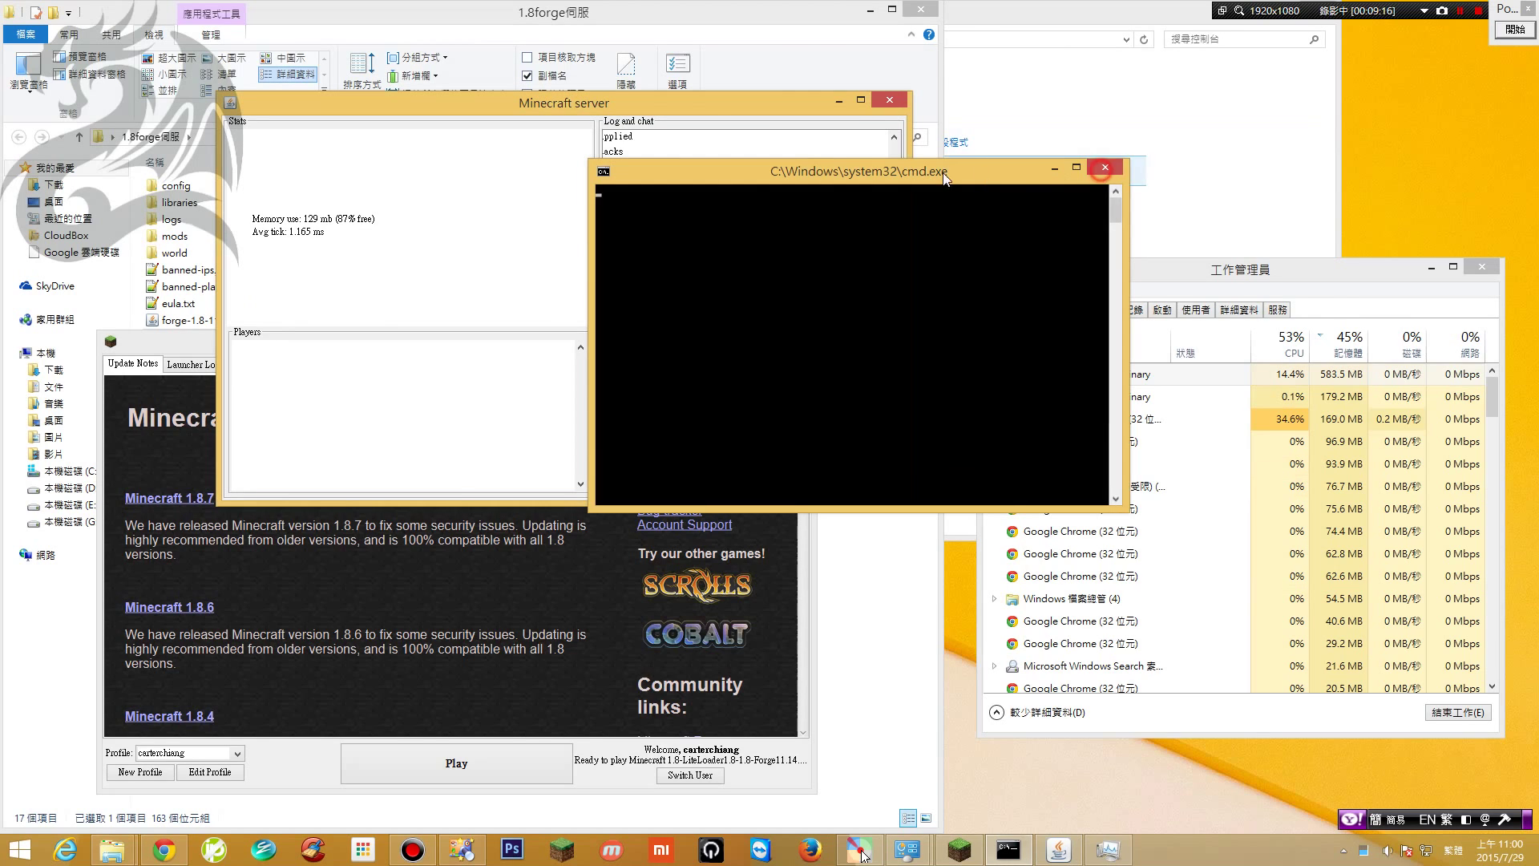
click(194, 340)
click(808, 343)
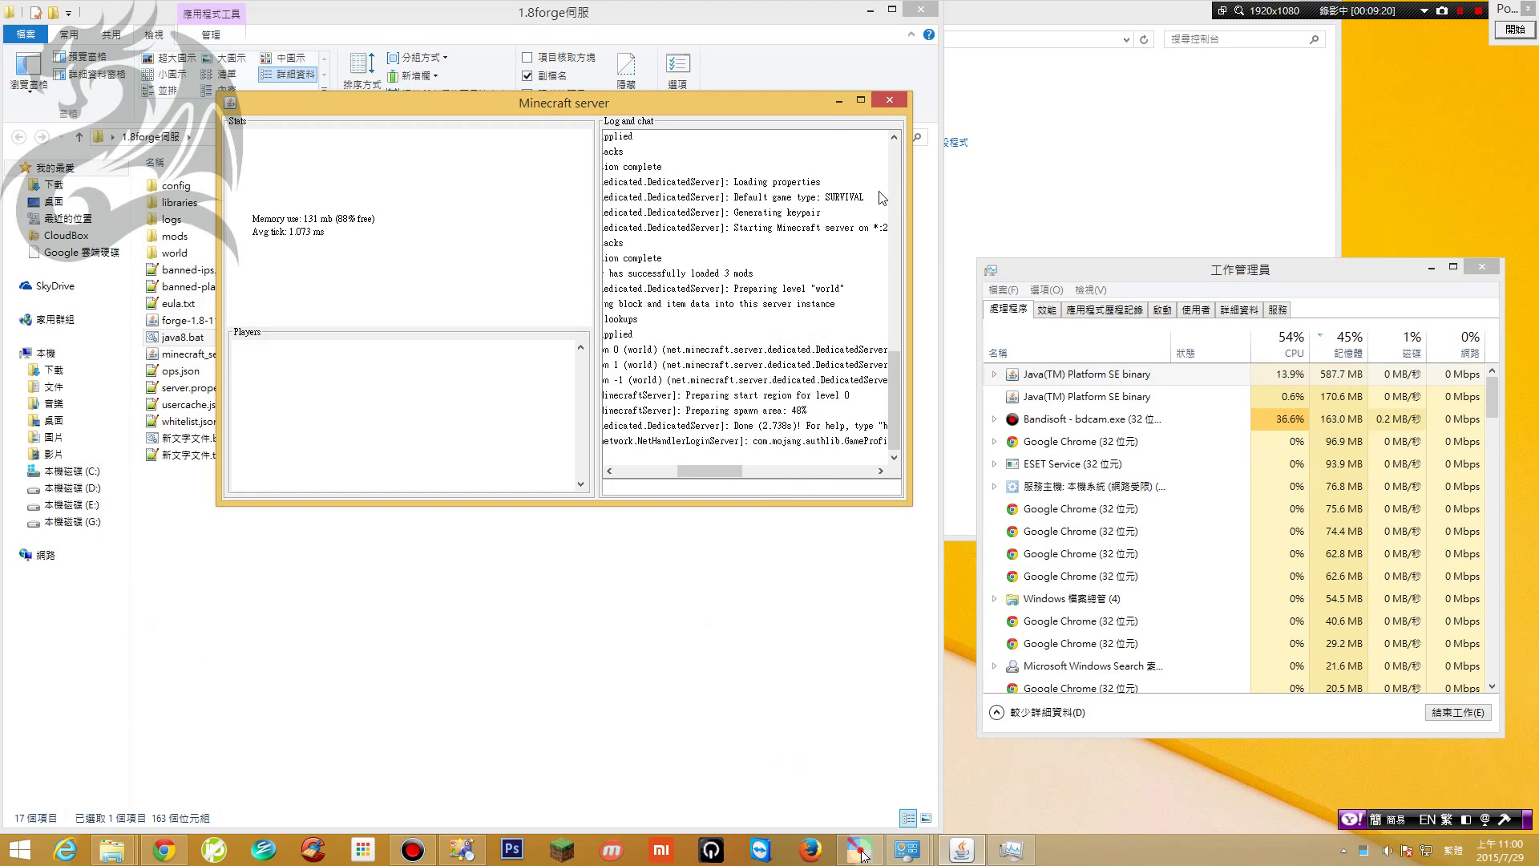
click(889, 99)
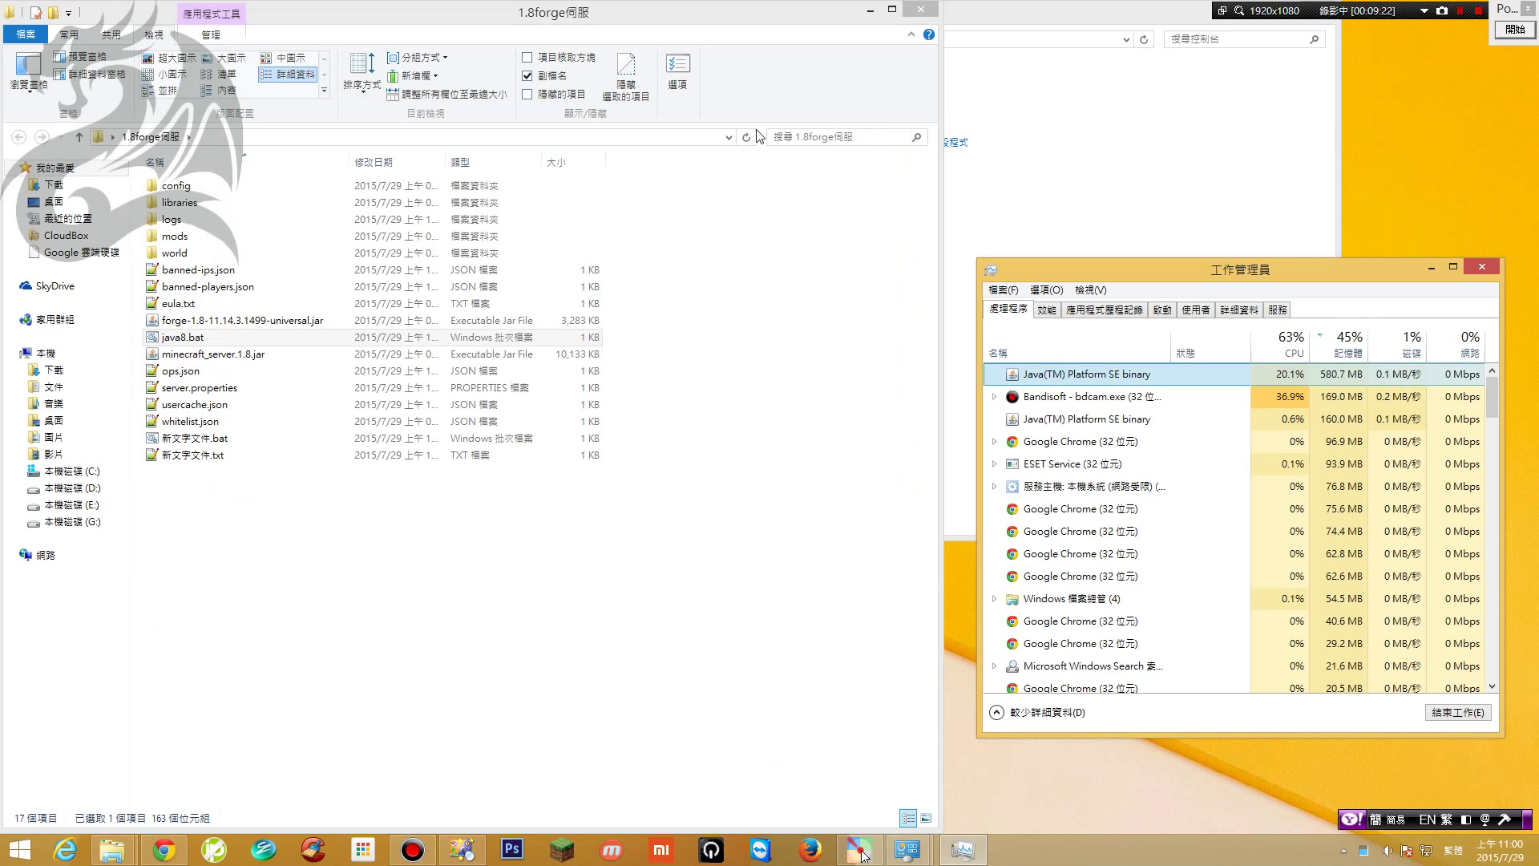
Open eula.txt in Notepad++, check the eula value on line 3, and close the file
click(192, 305)
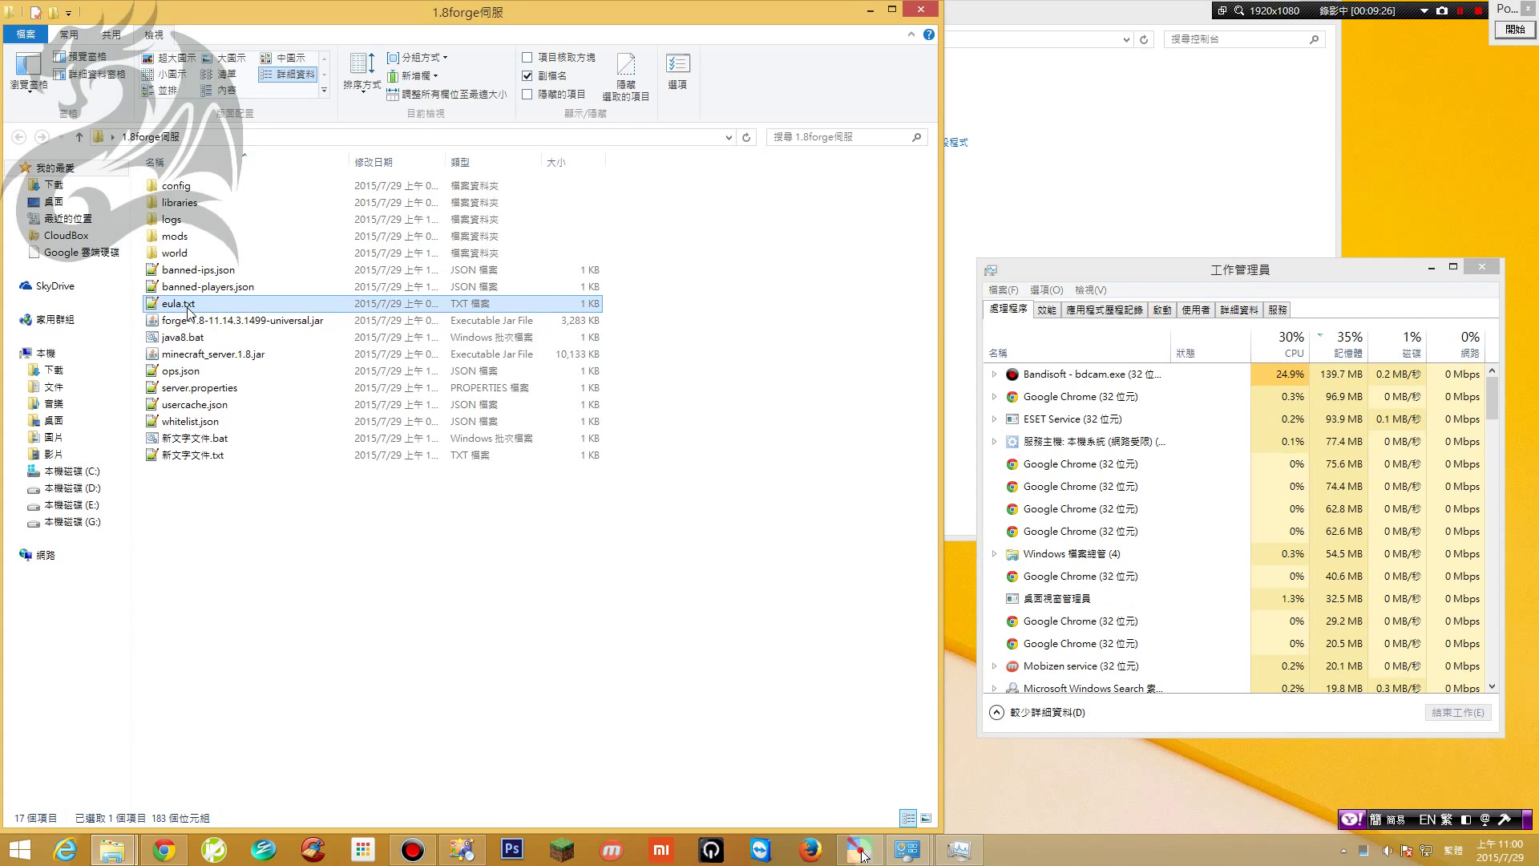
double_click(189, 312)
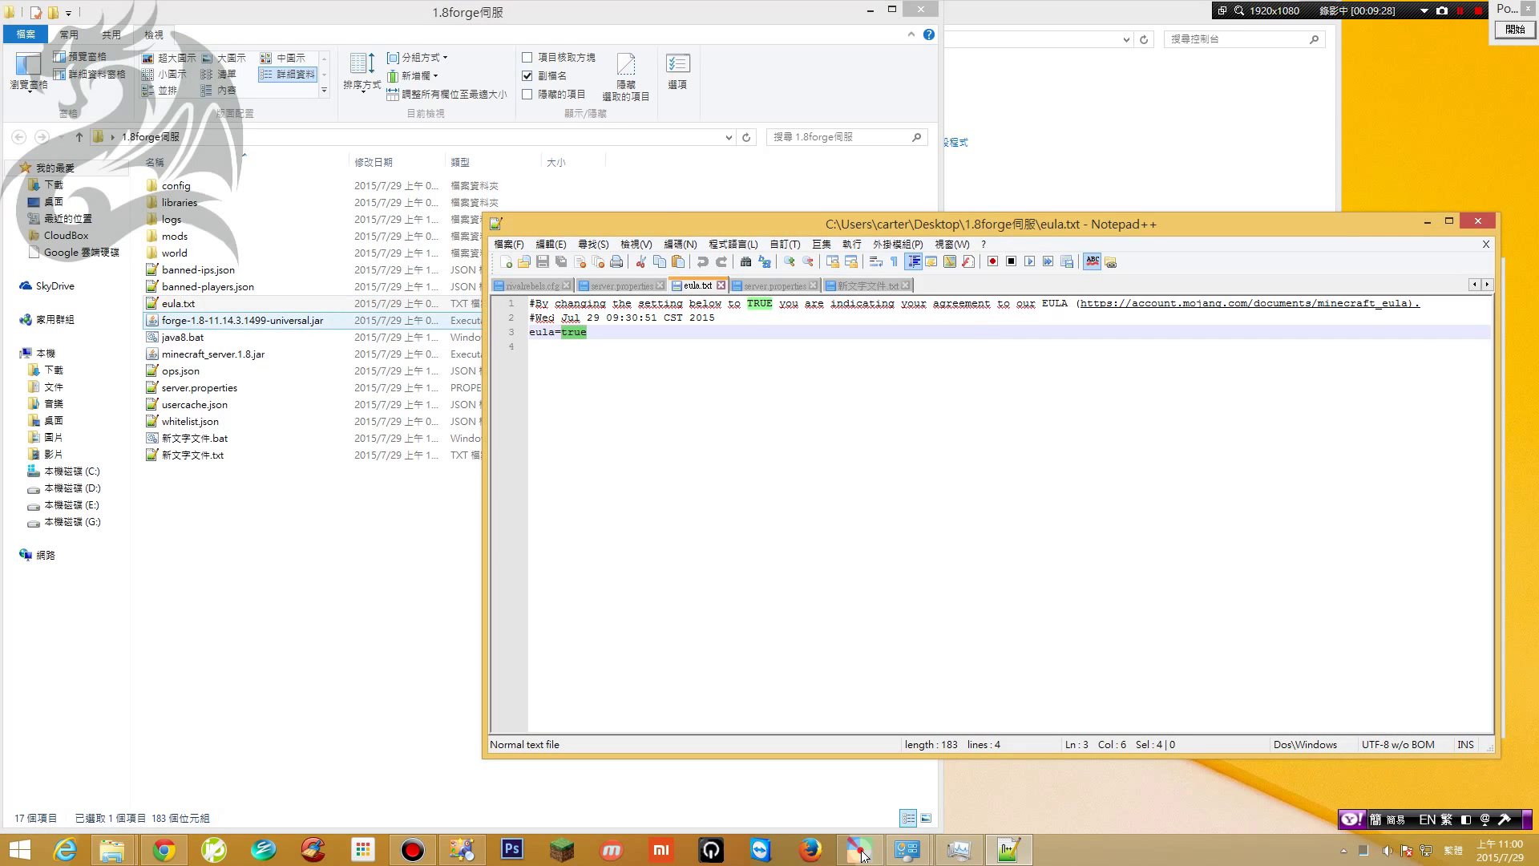
click(587, 334)
double_click(583, 333)
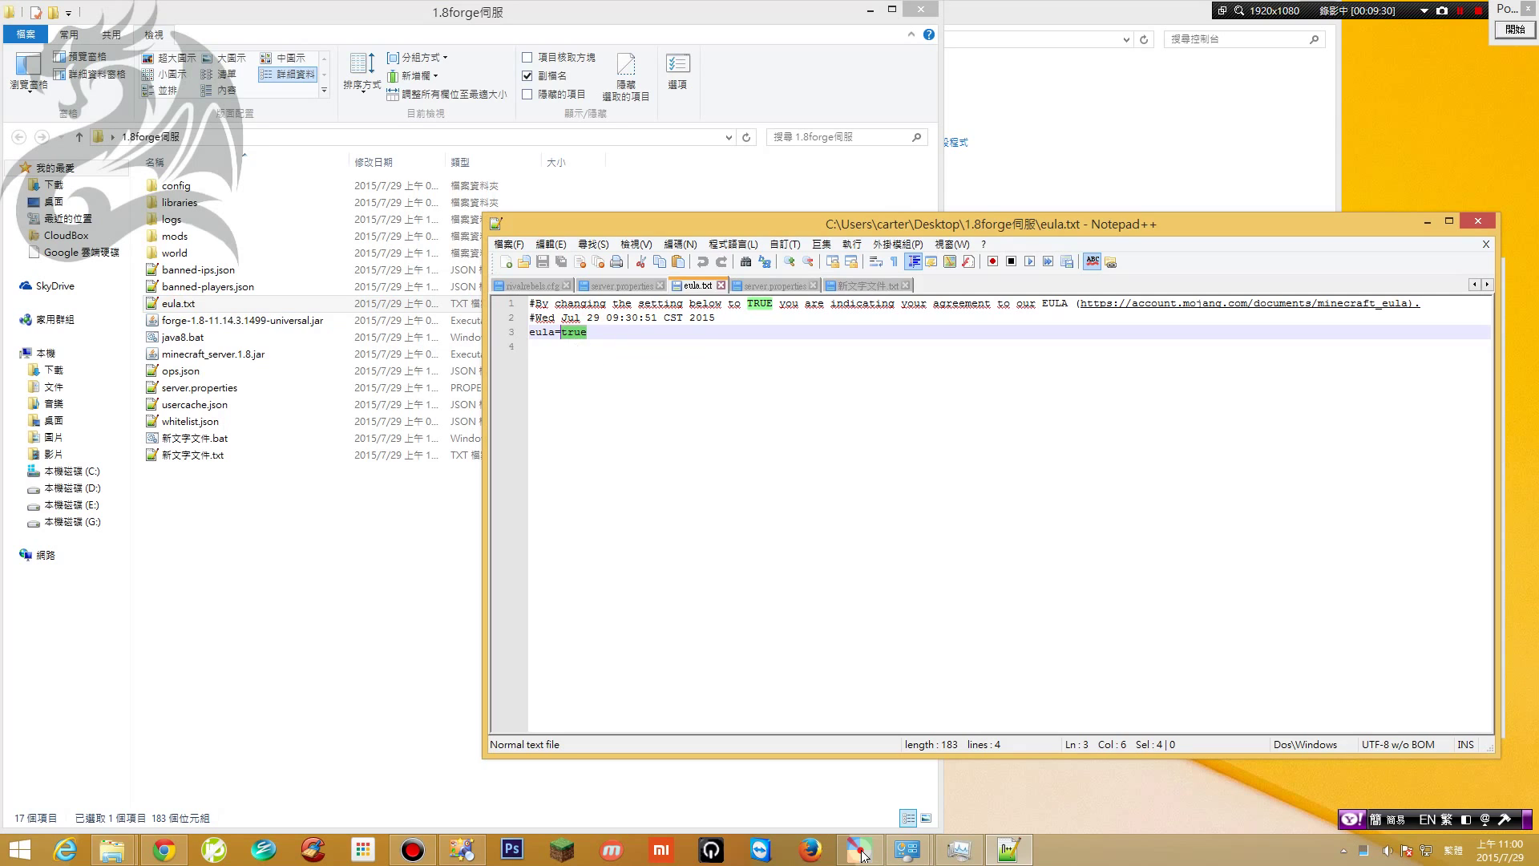
click(721, 286)
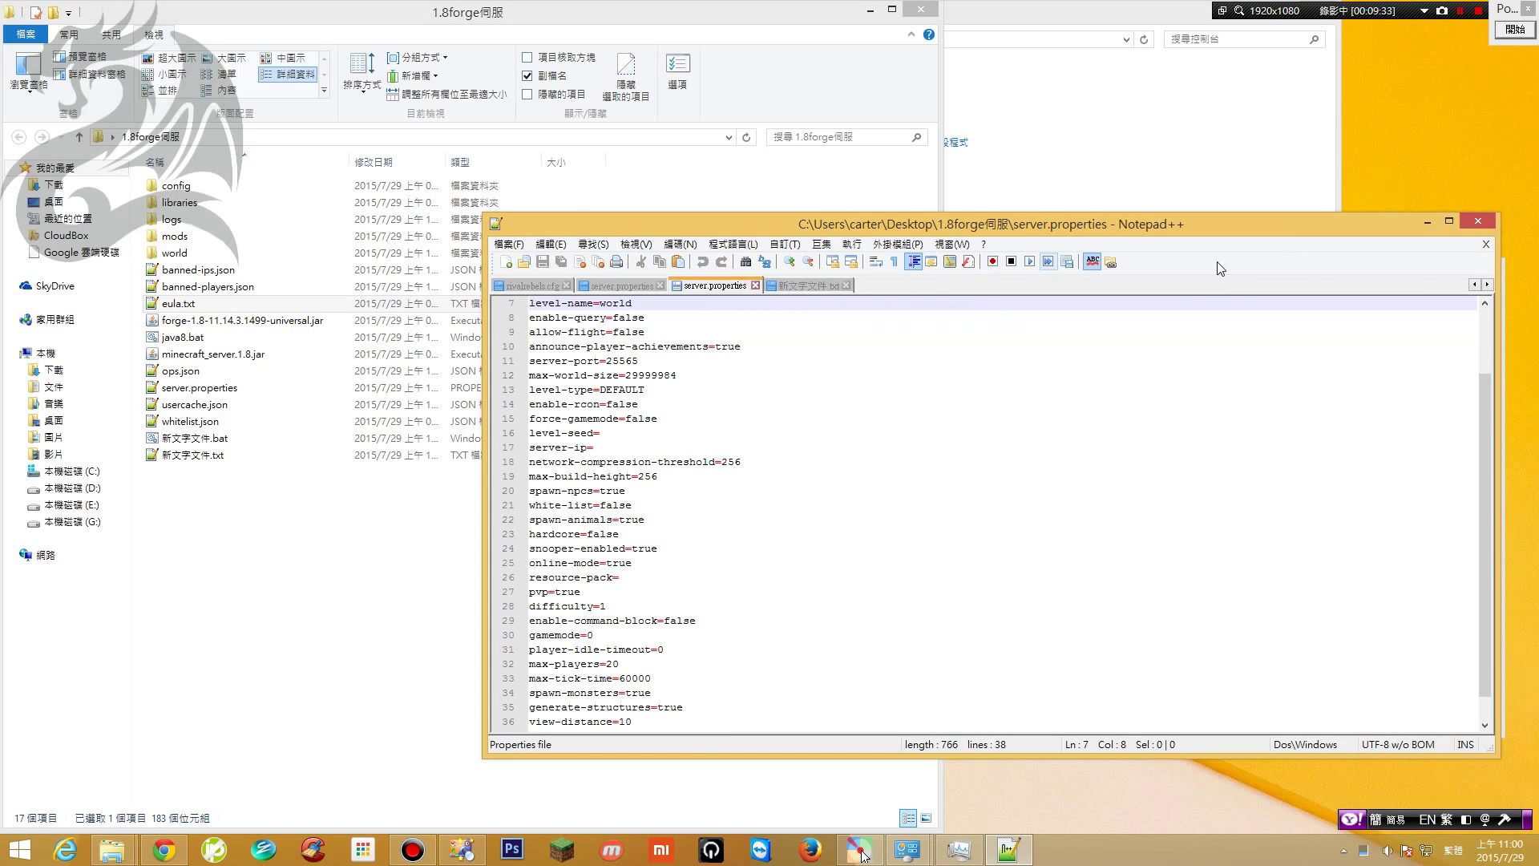
Close server.properties in Notepad++ and open java8.bat from the 1.8forge伺服 folder for editing in Notepad
click(1477, 221)
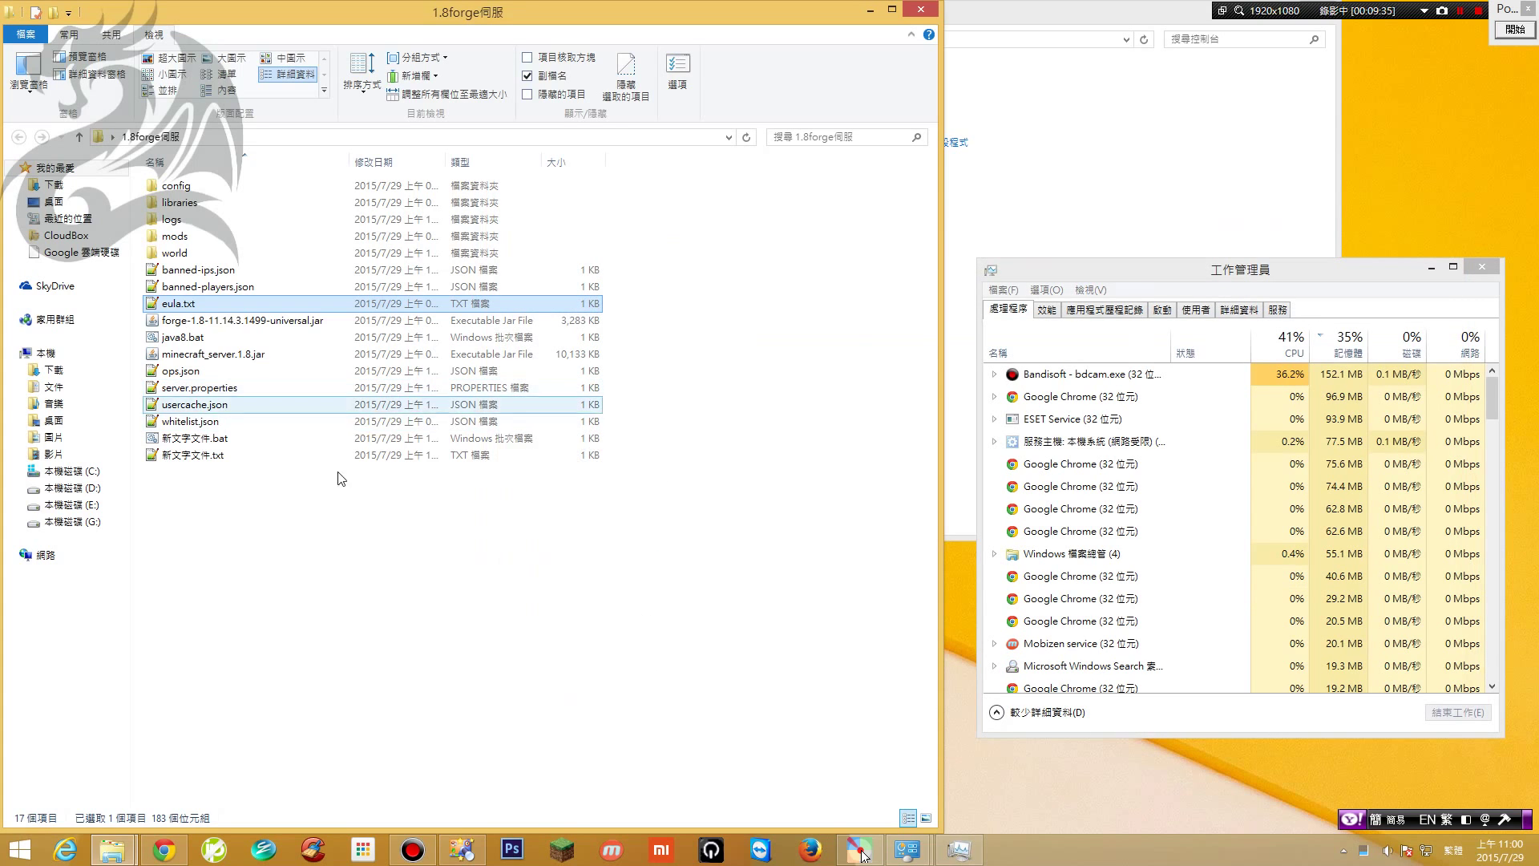
click(273, 495)
click(232, 439)
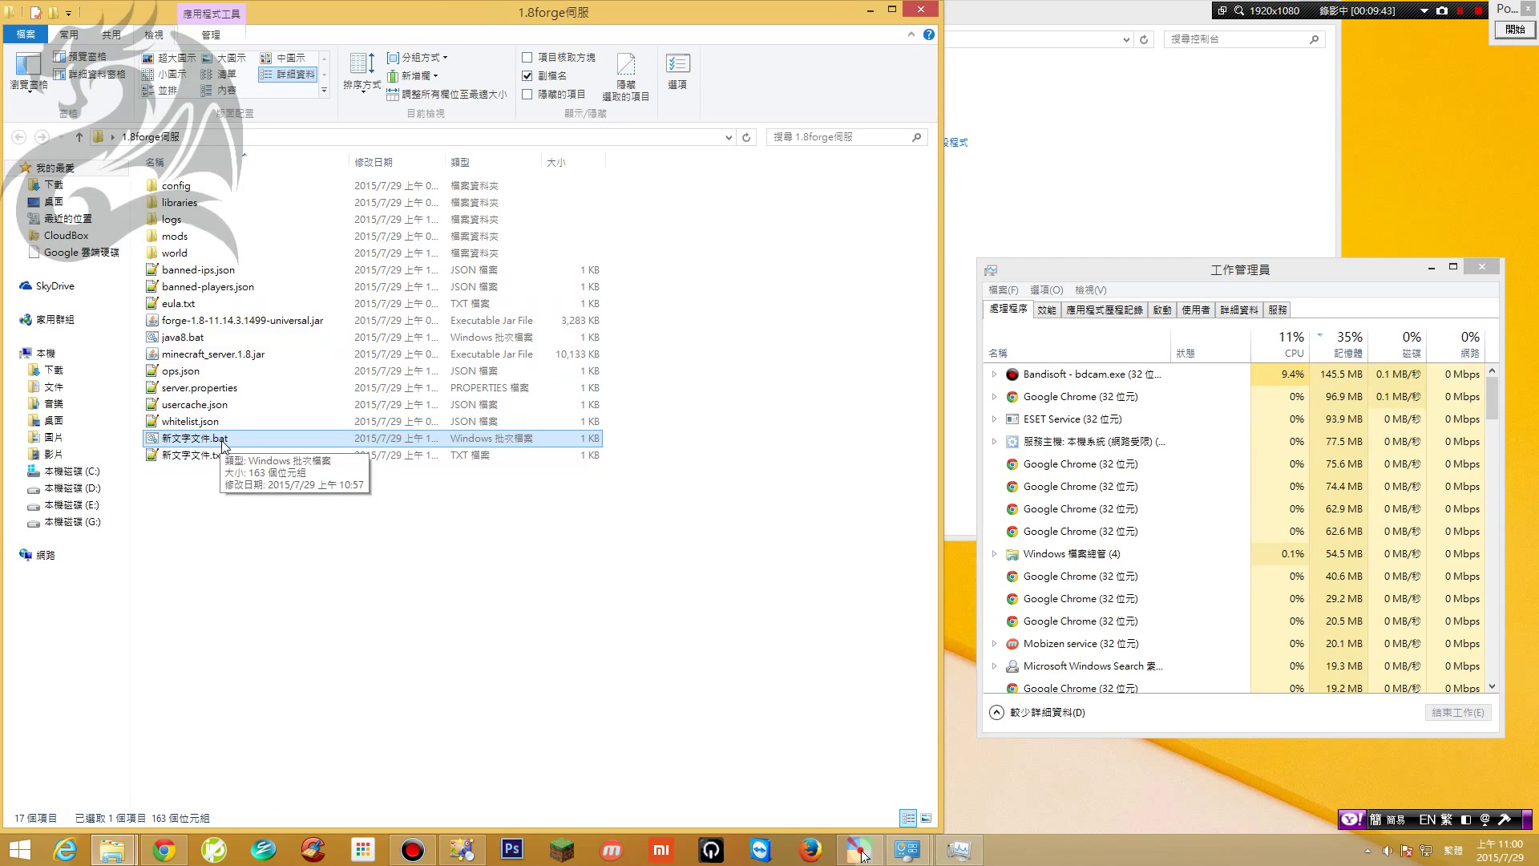
right_click(168, 337)
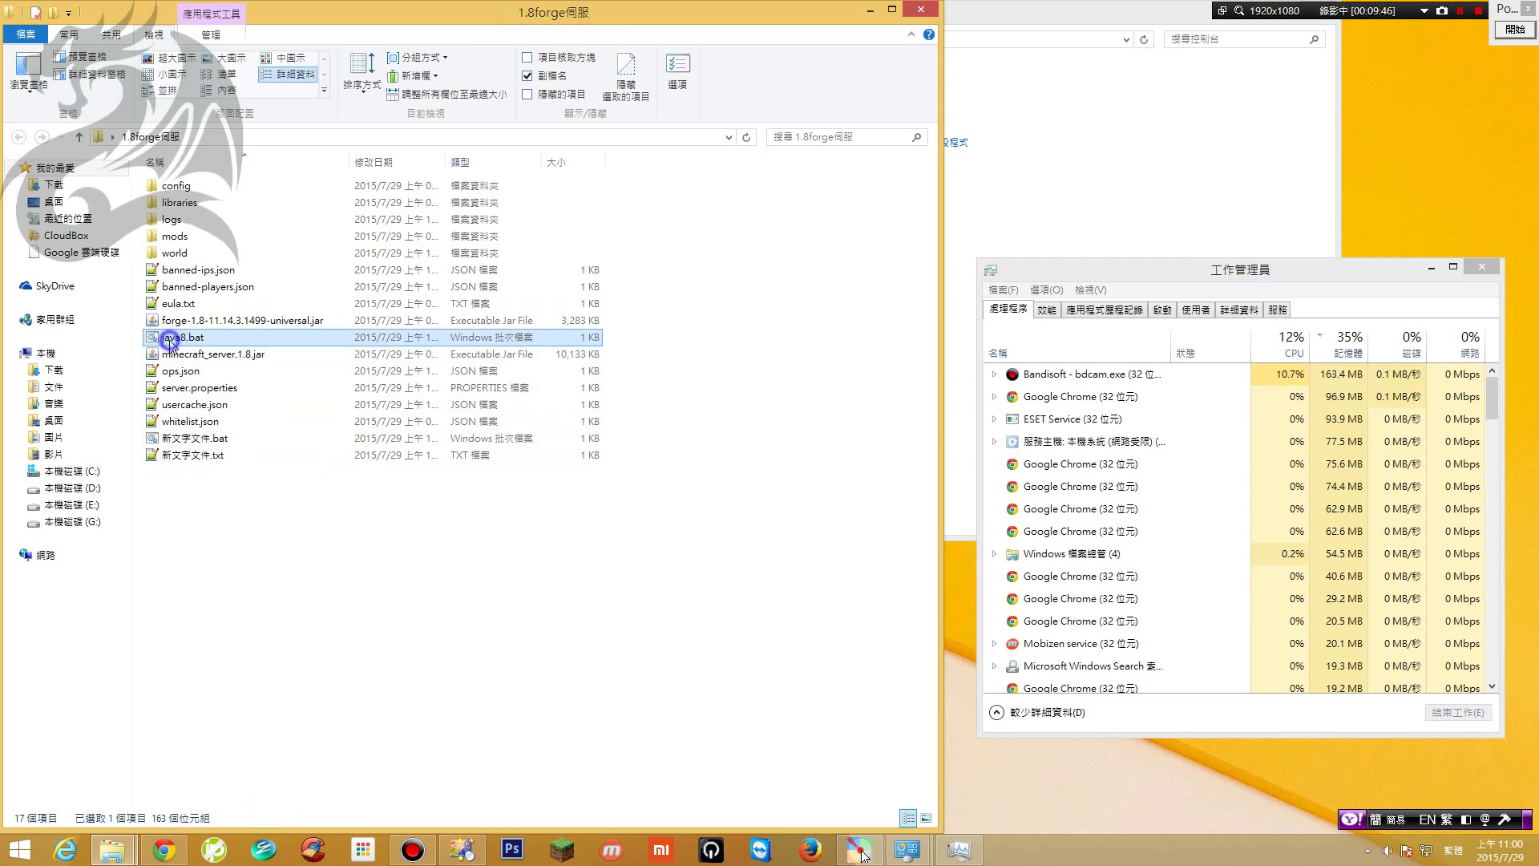
click(232, 369)
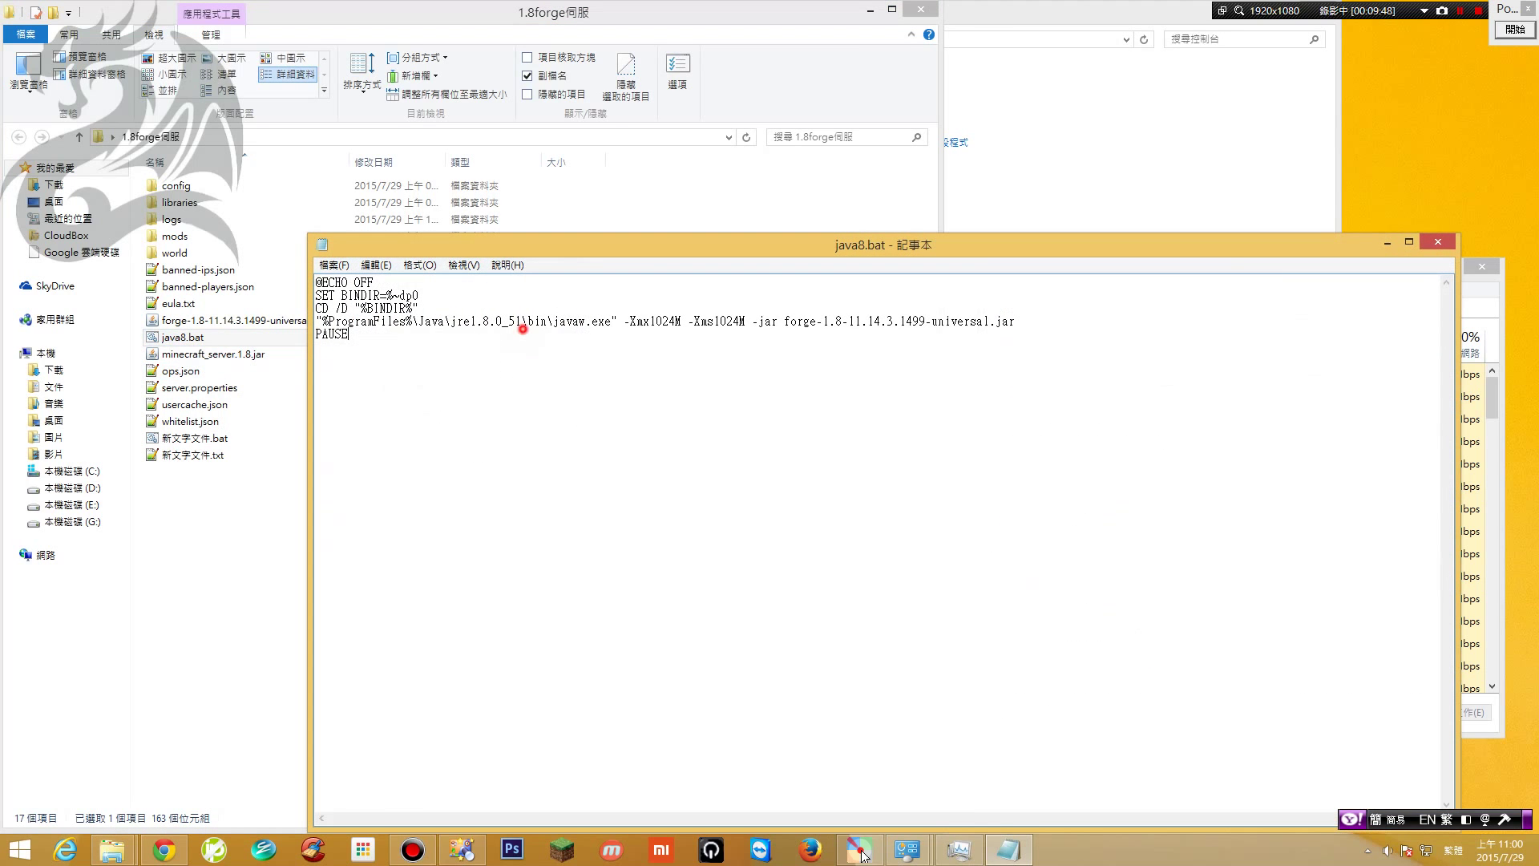
Highlight the jre1.8.0_51 folder name in java8.bat, and underline the -Xmx1024M and -Xms1024M options with the screen pen
drag(451, 323, 513, 322)
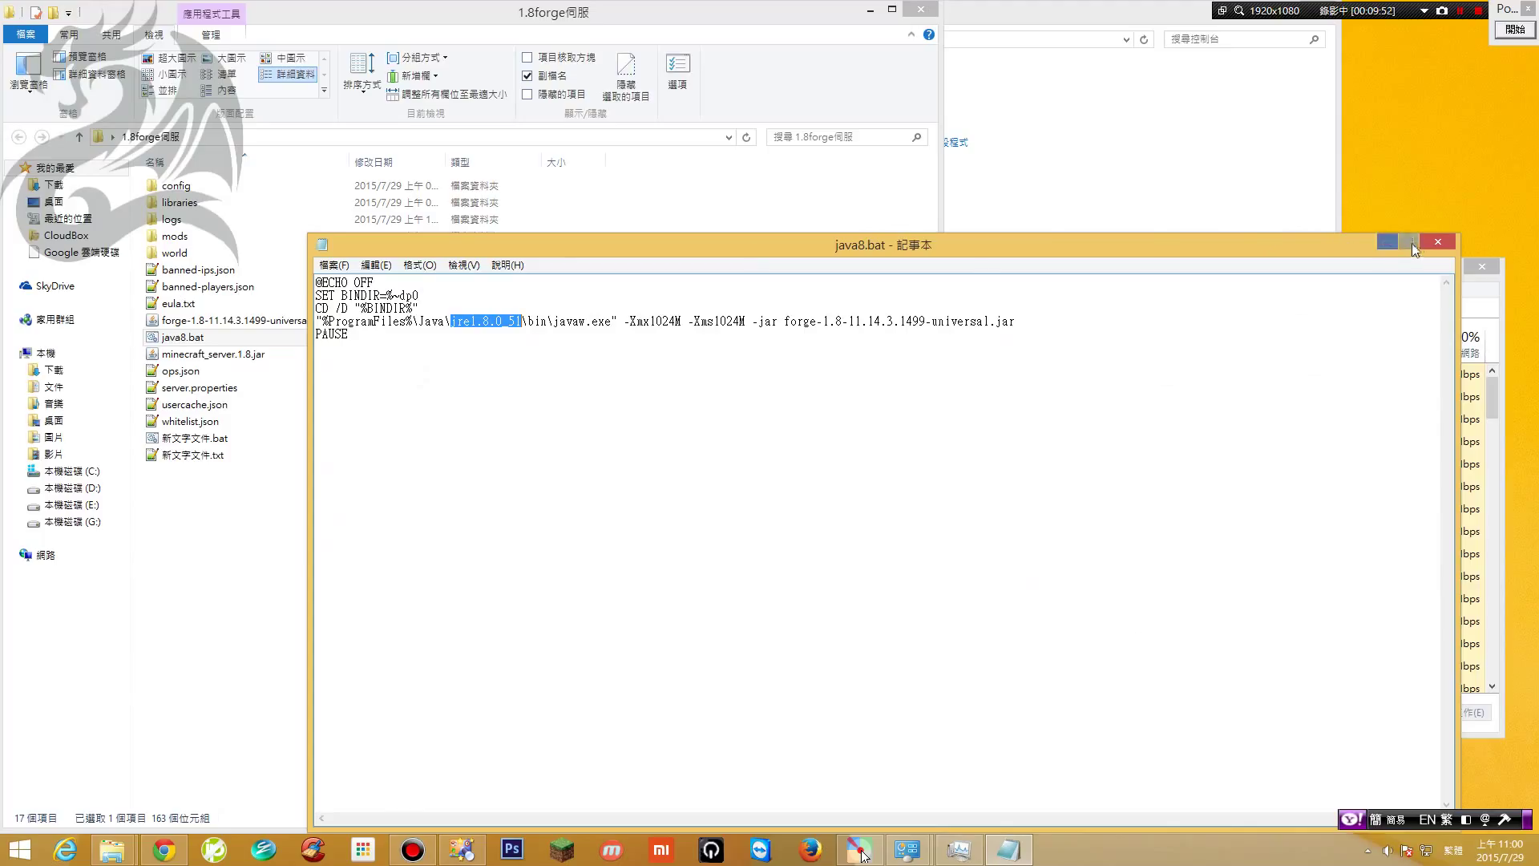
click(685, 333)
click(1510, 29)
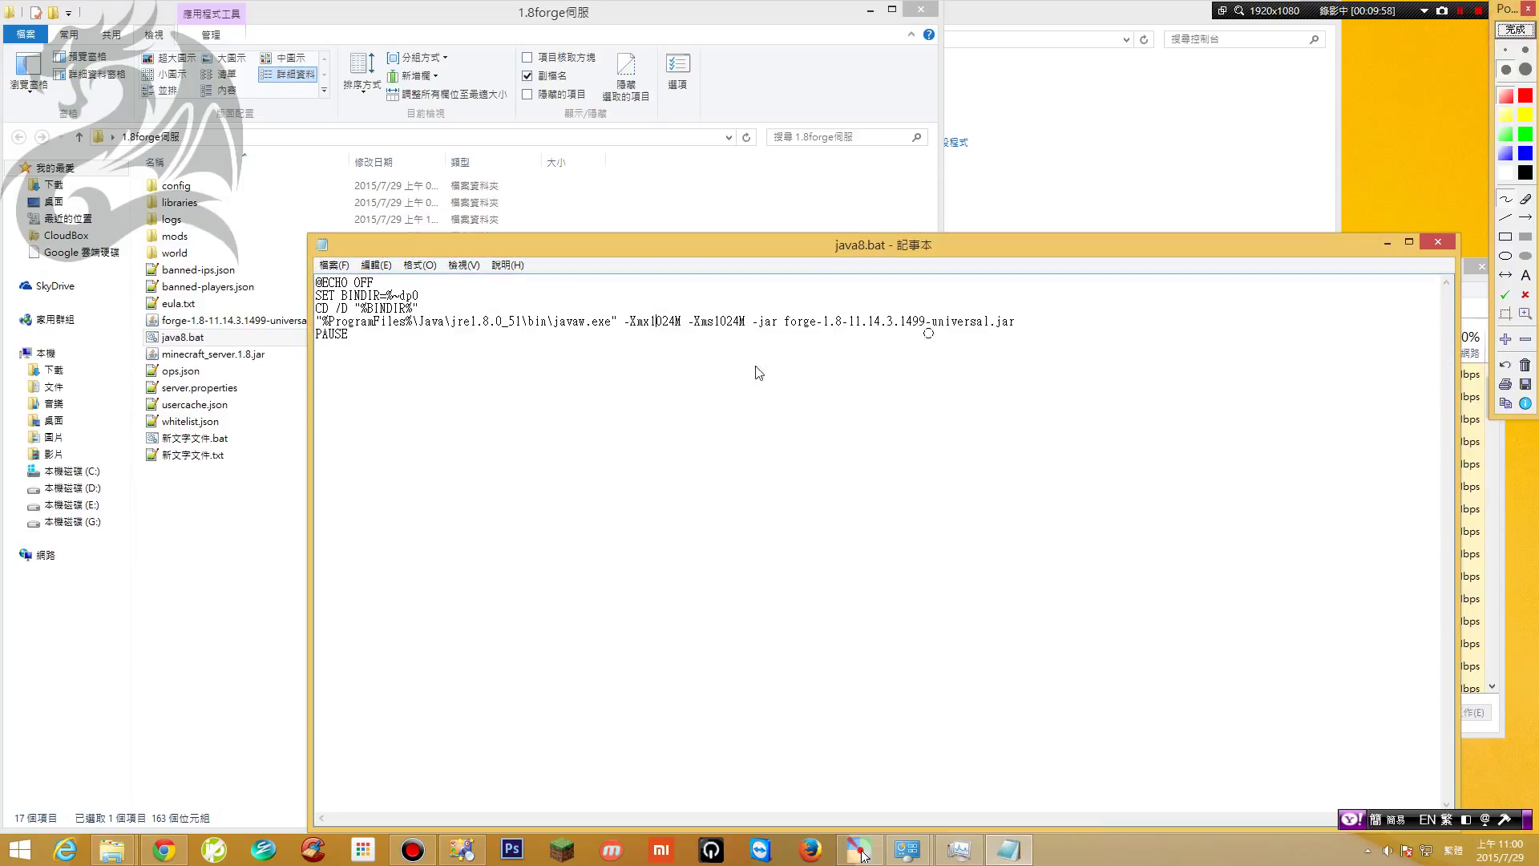
drag(633, 333, 758, 333)
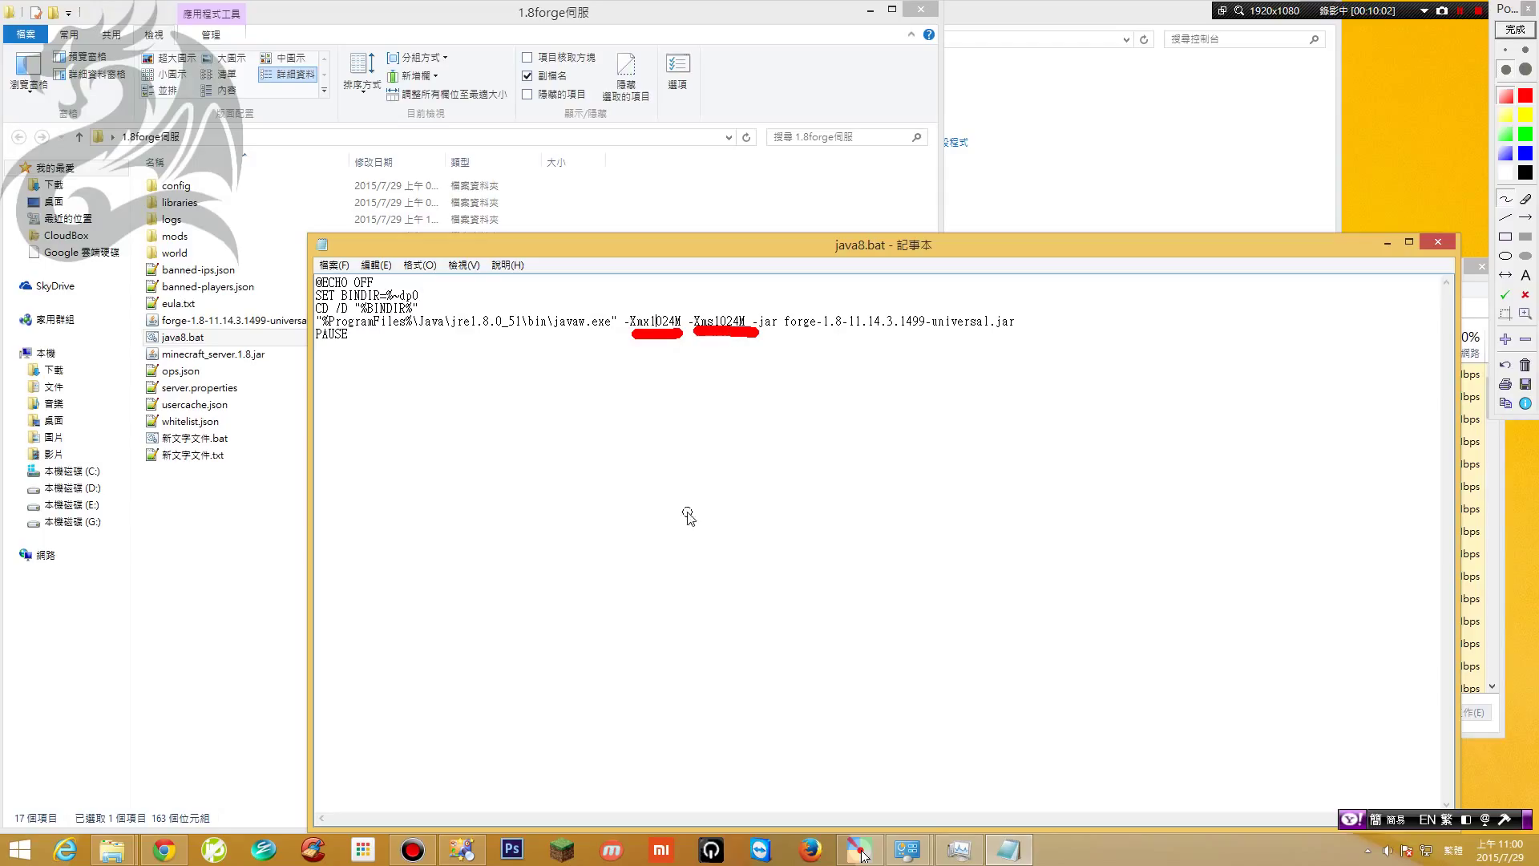
click(1515, 31)
Open the System page in Control Panel and arrange it with java8.bat to check the computer's installed RAM
drag(804, 246, 801, 202)
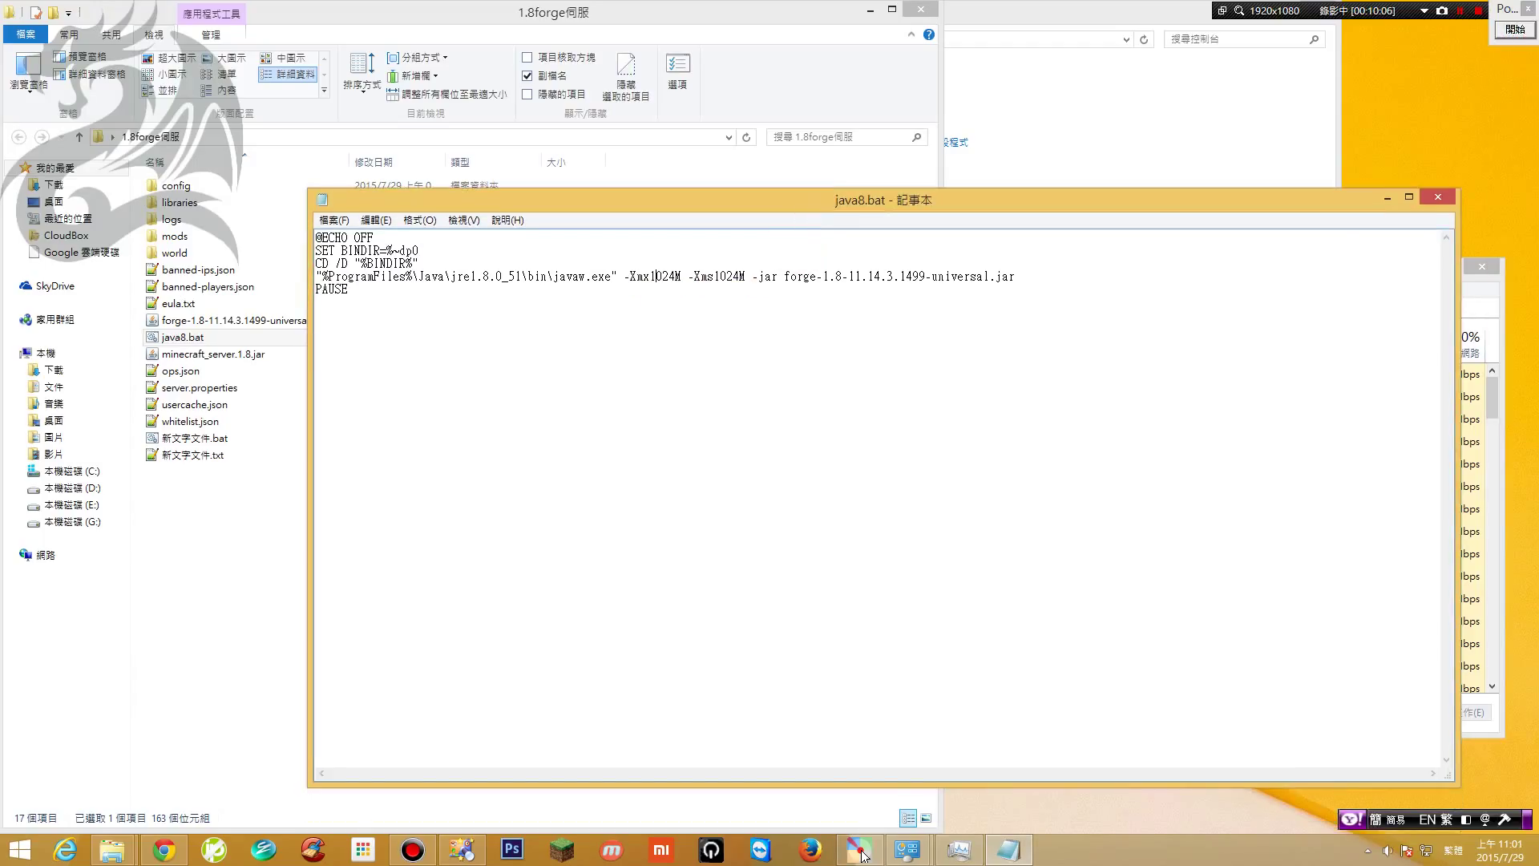
click(1064, 141)
click(685, 74)
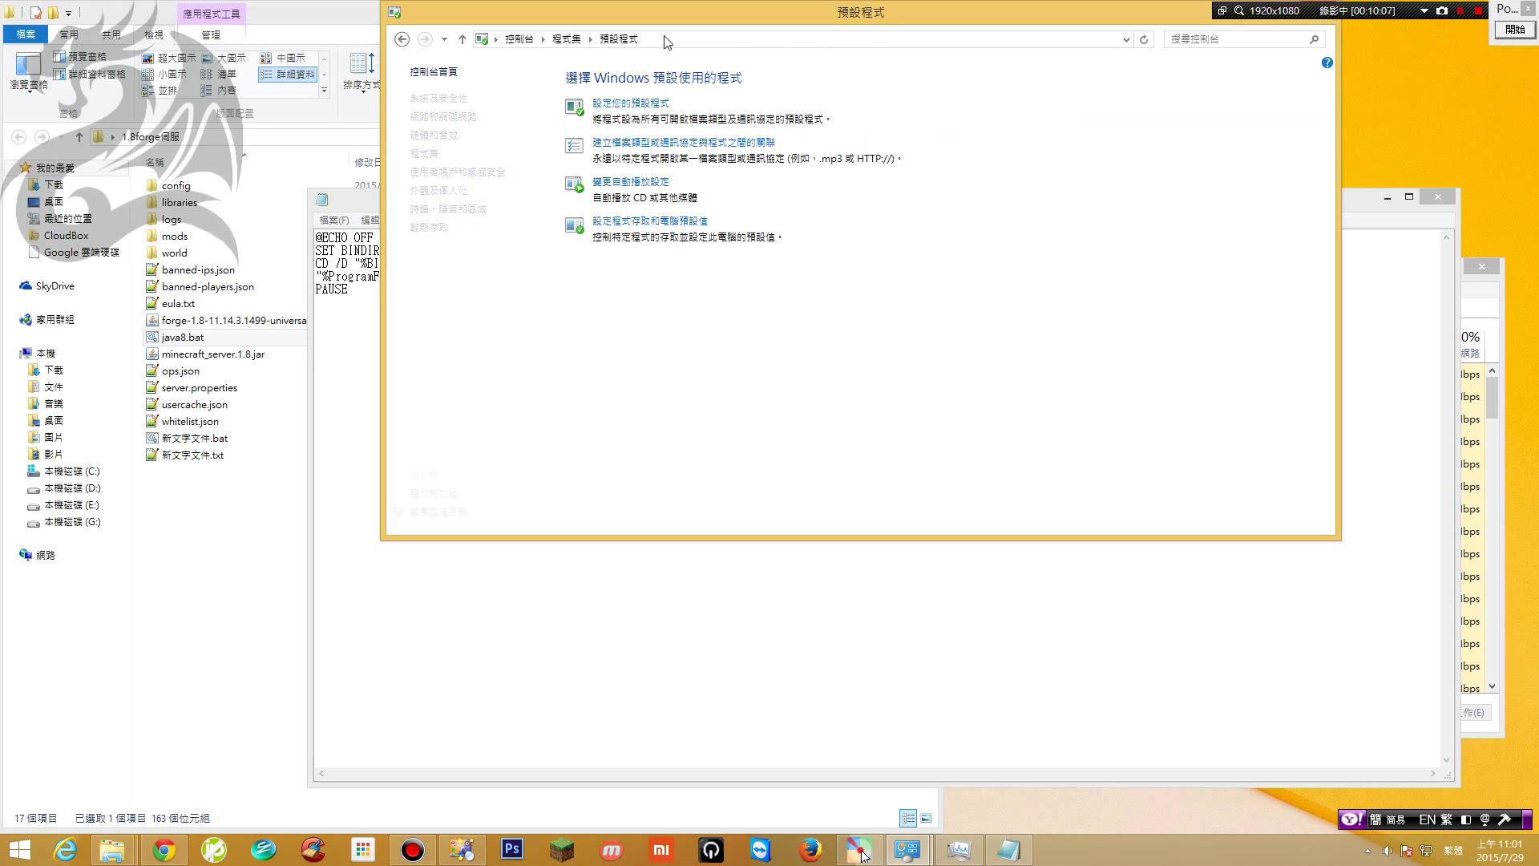
click(426, 72)
click(661, 122)
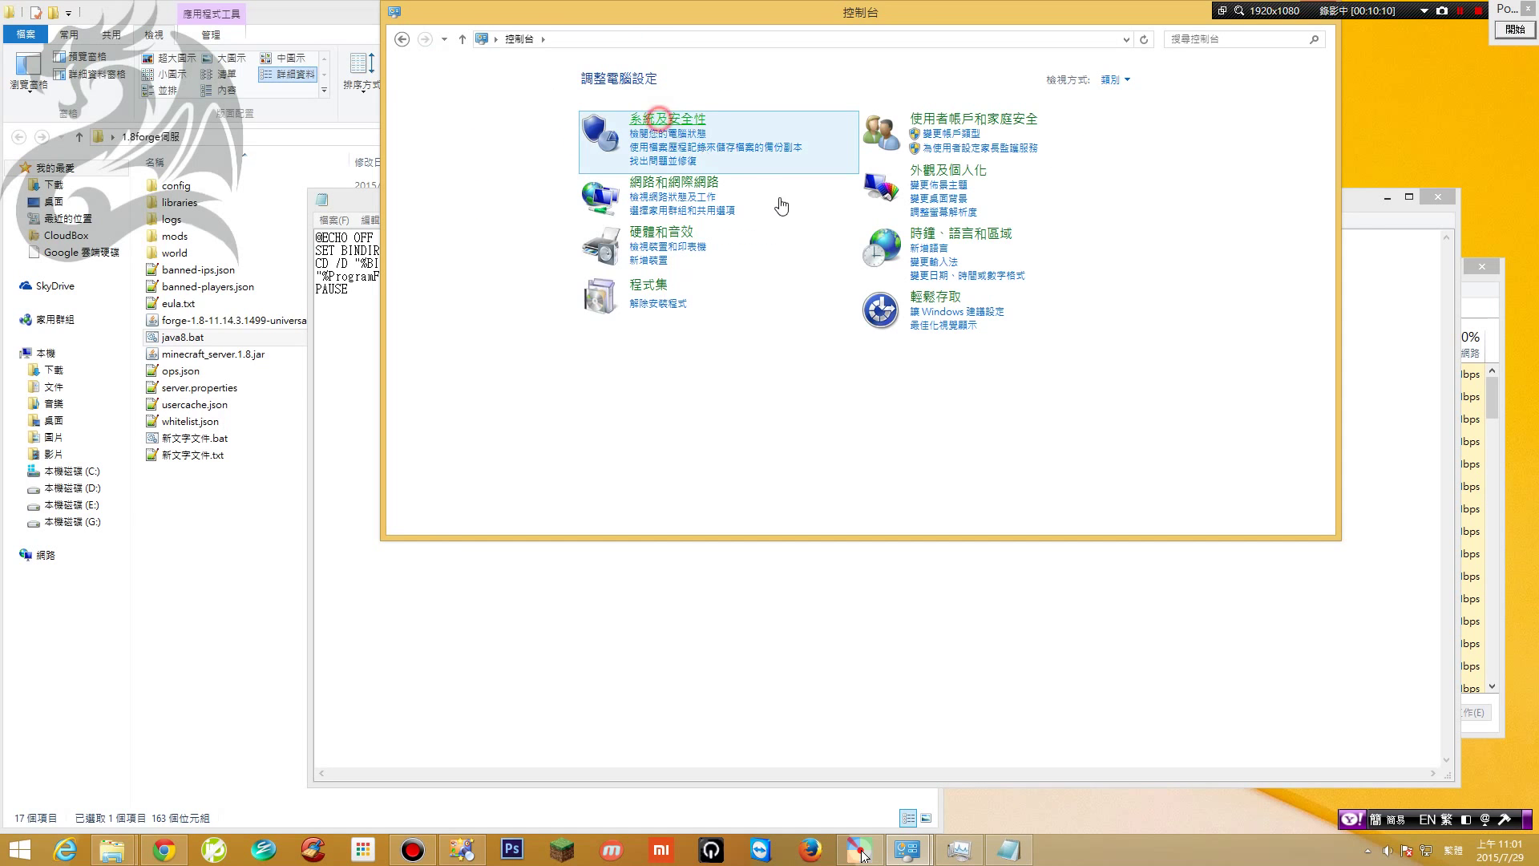
click(609, 150)
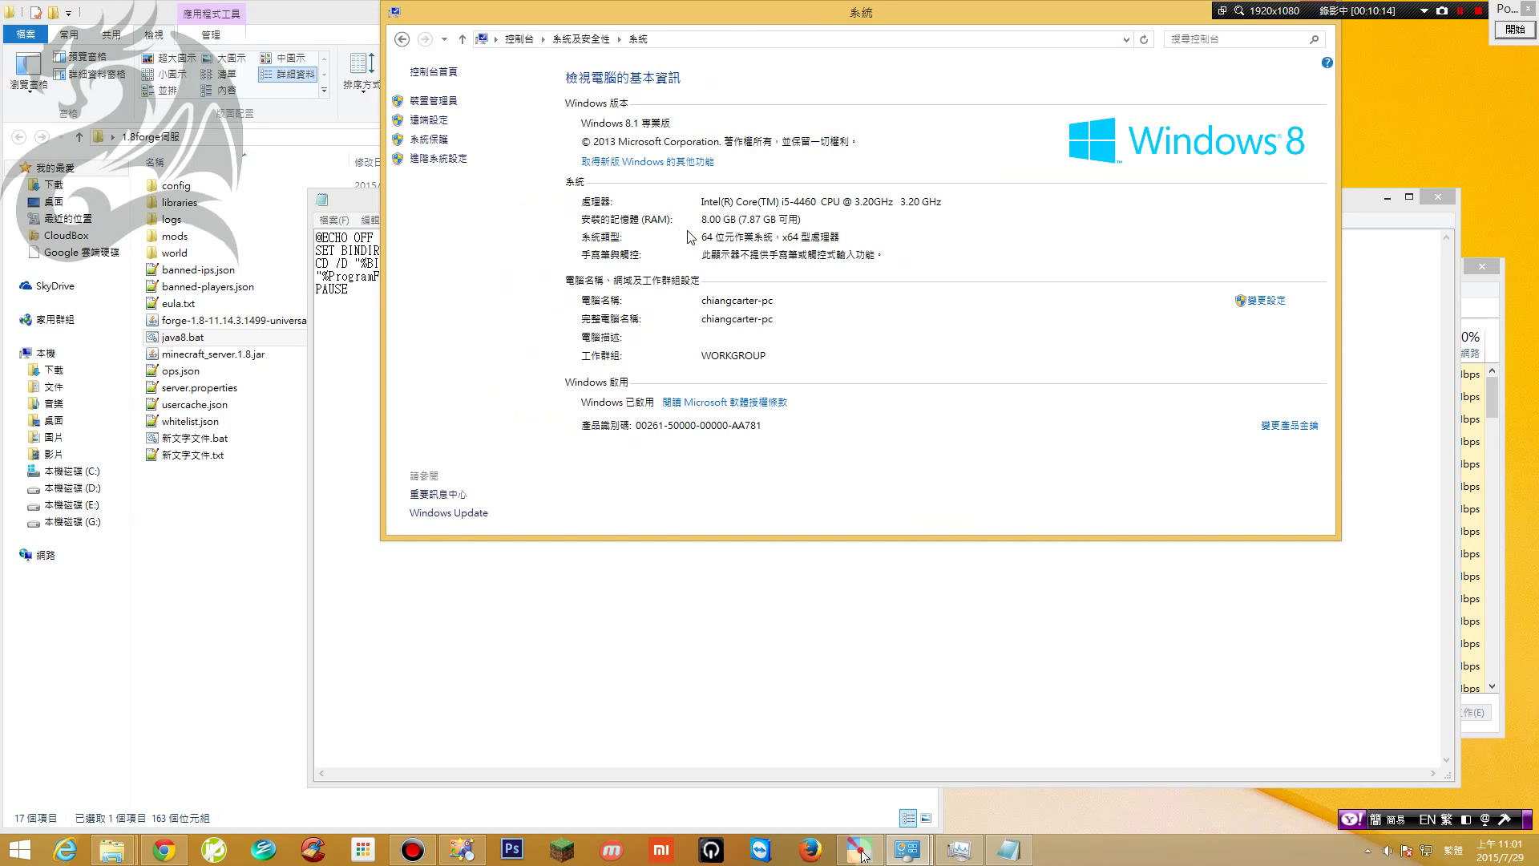
drag(729, 19, 724, 296)
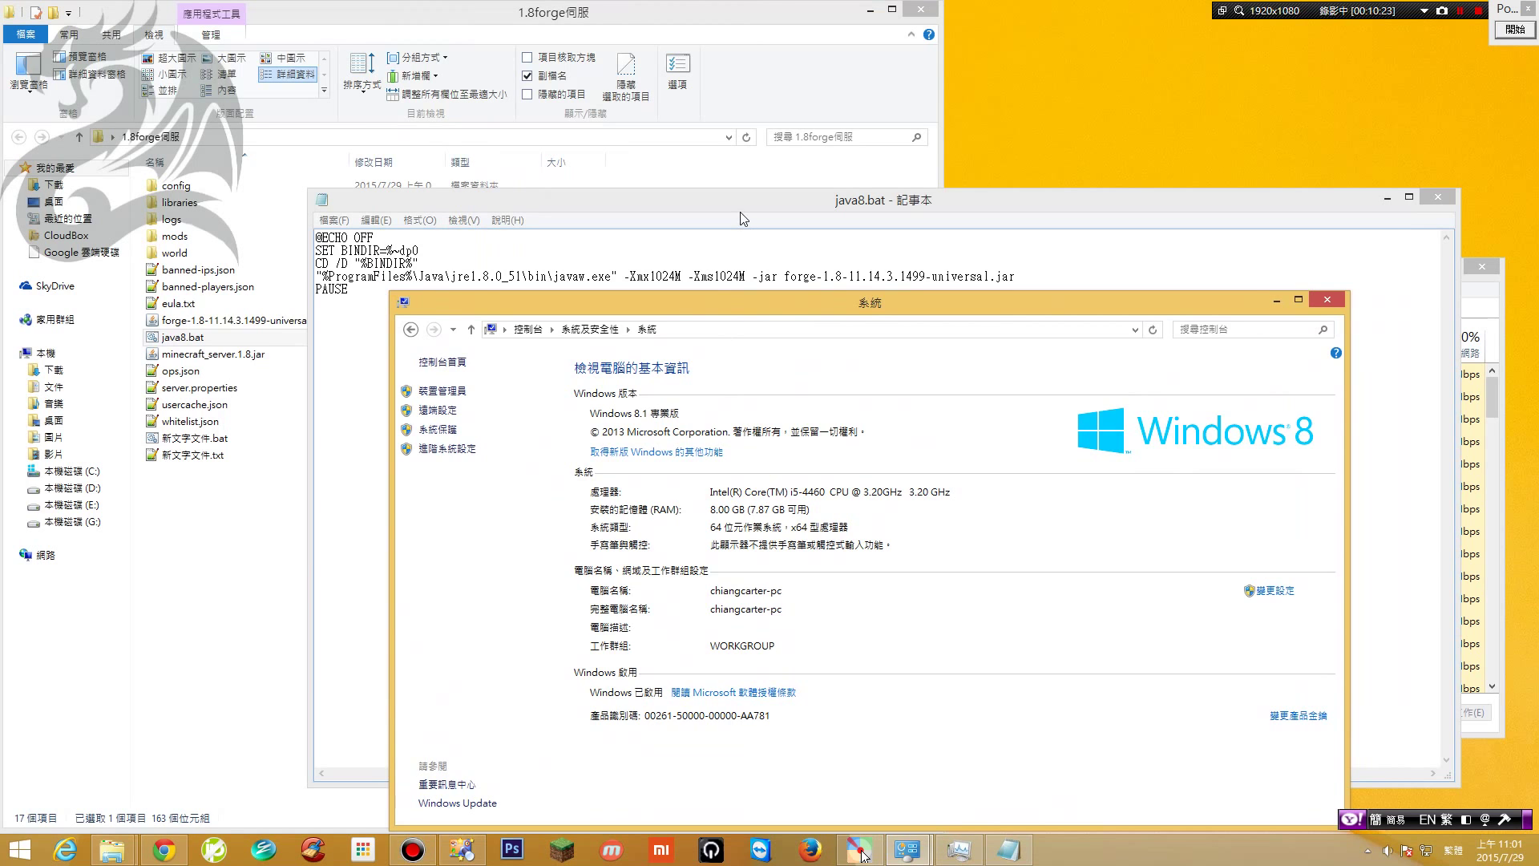
drag(739, 205, 781, 35)
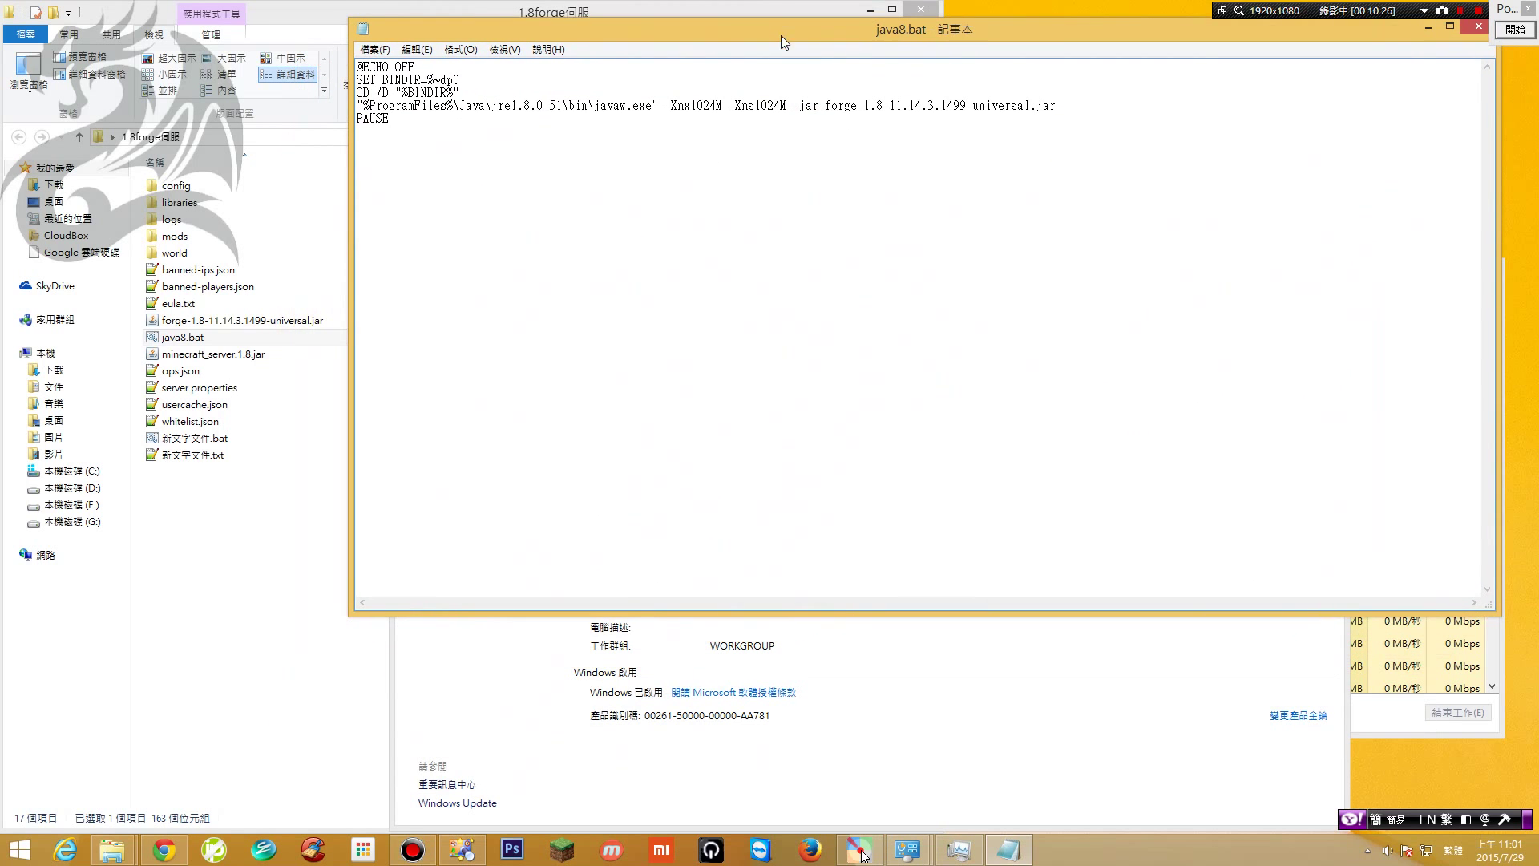
click(973, 712)
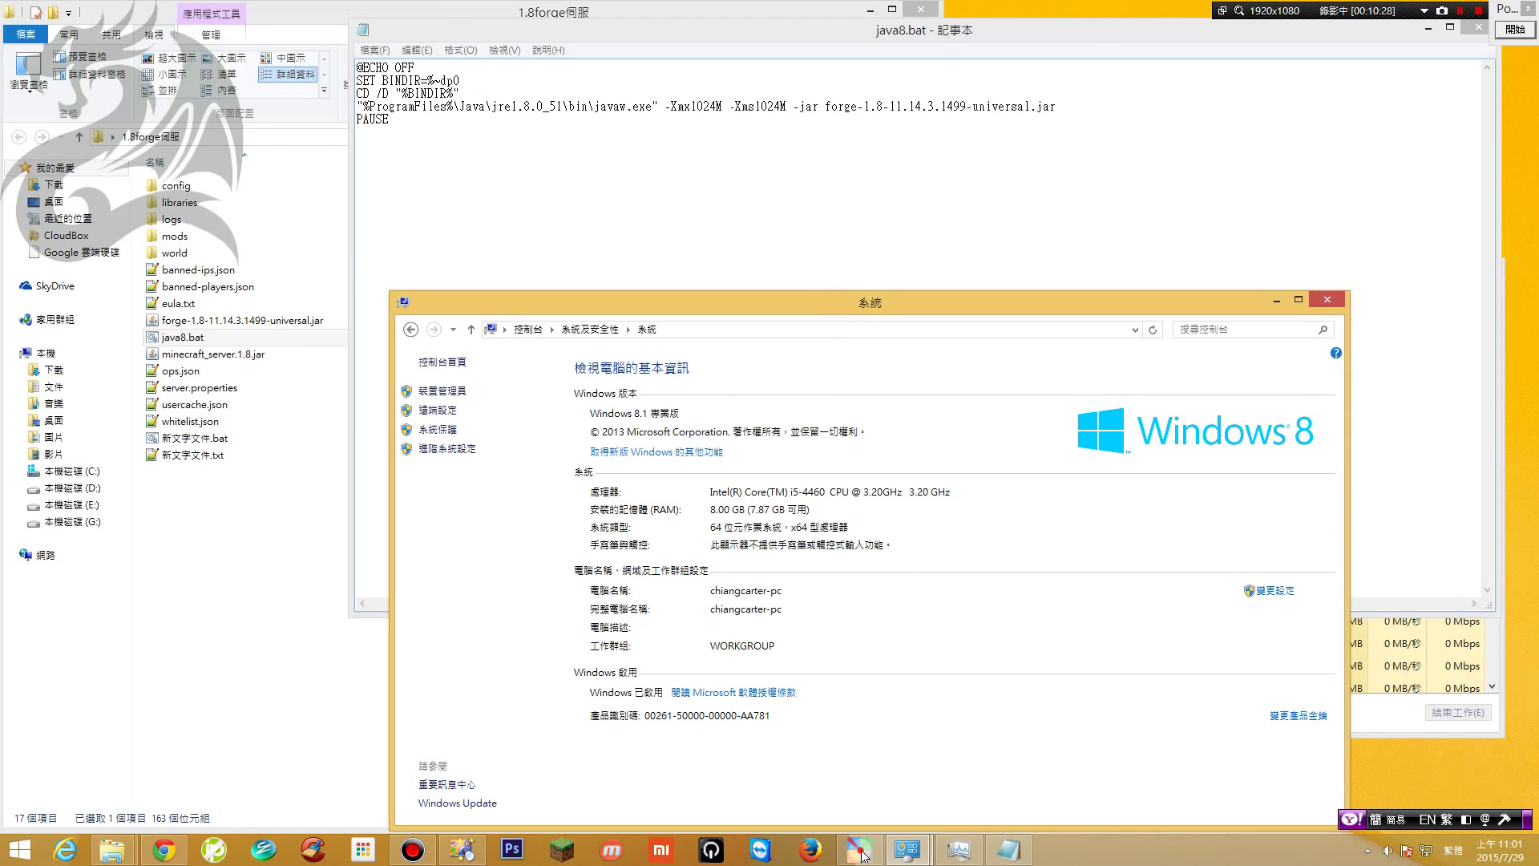
Set the -Xms value in java8.bat to 9024M and save the file
click(696, 109)
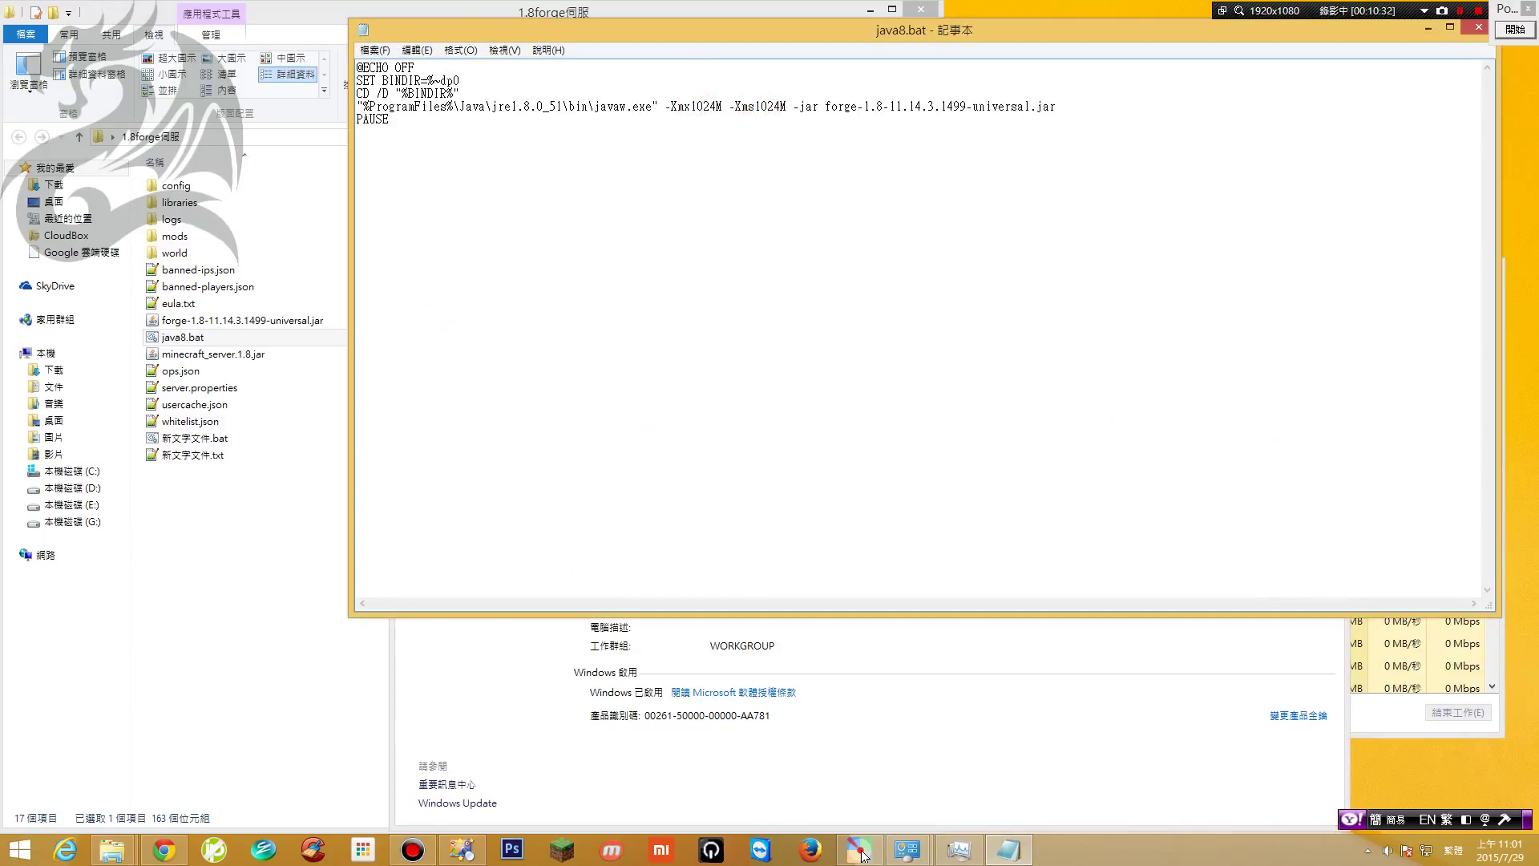
key(BackSpace)
text(9)
click(766, 106)
click(695, 106)
click(374, 50)
click(388, 102)
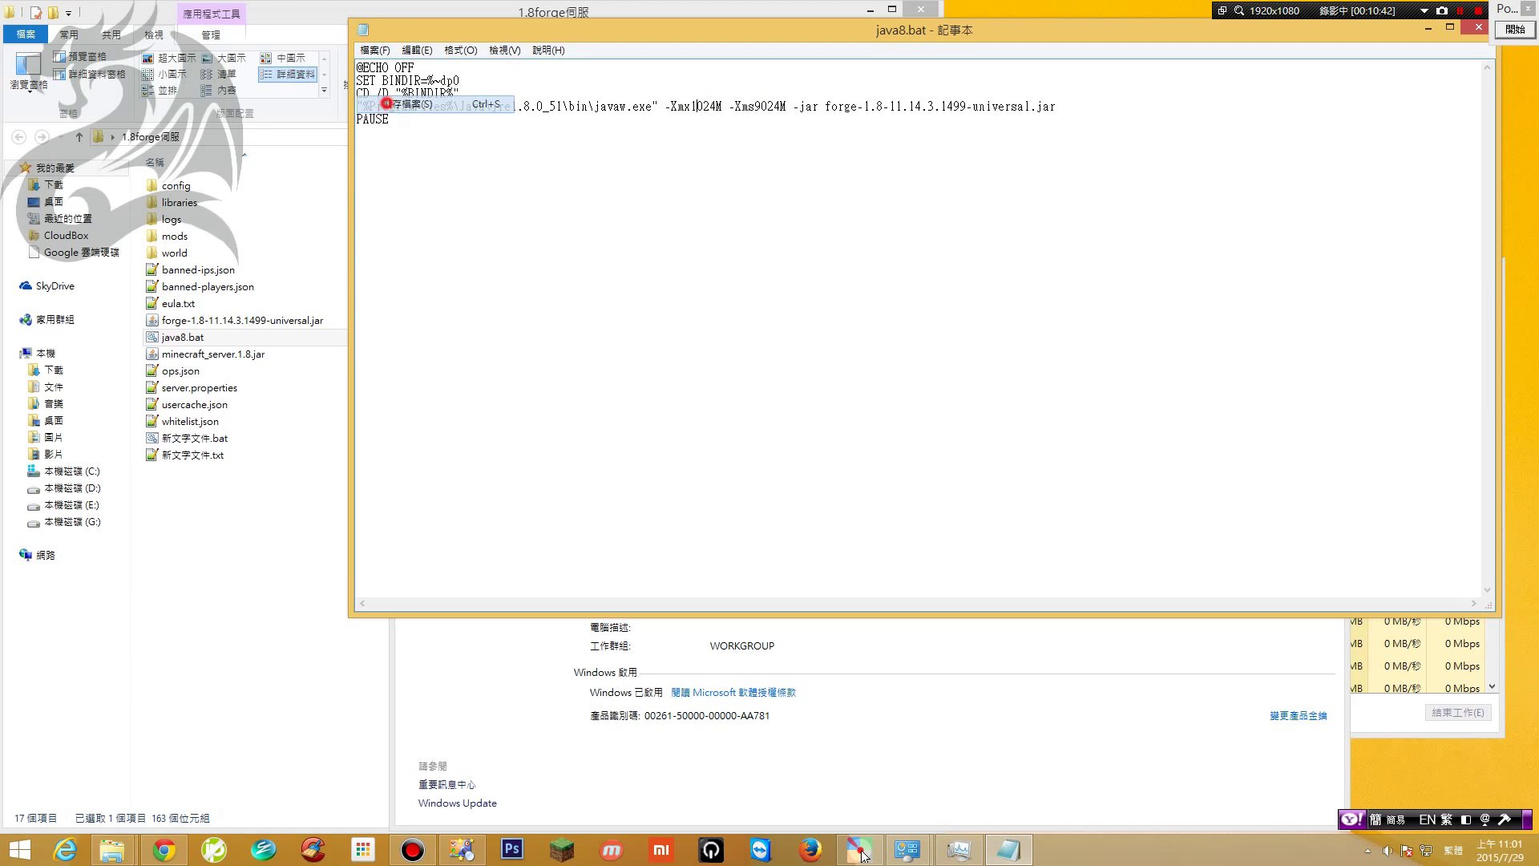
Run java8.bat to test the 9024M -Xms setting, compare the console with the script, and close the console
click(276, 12)
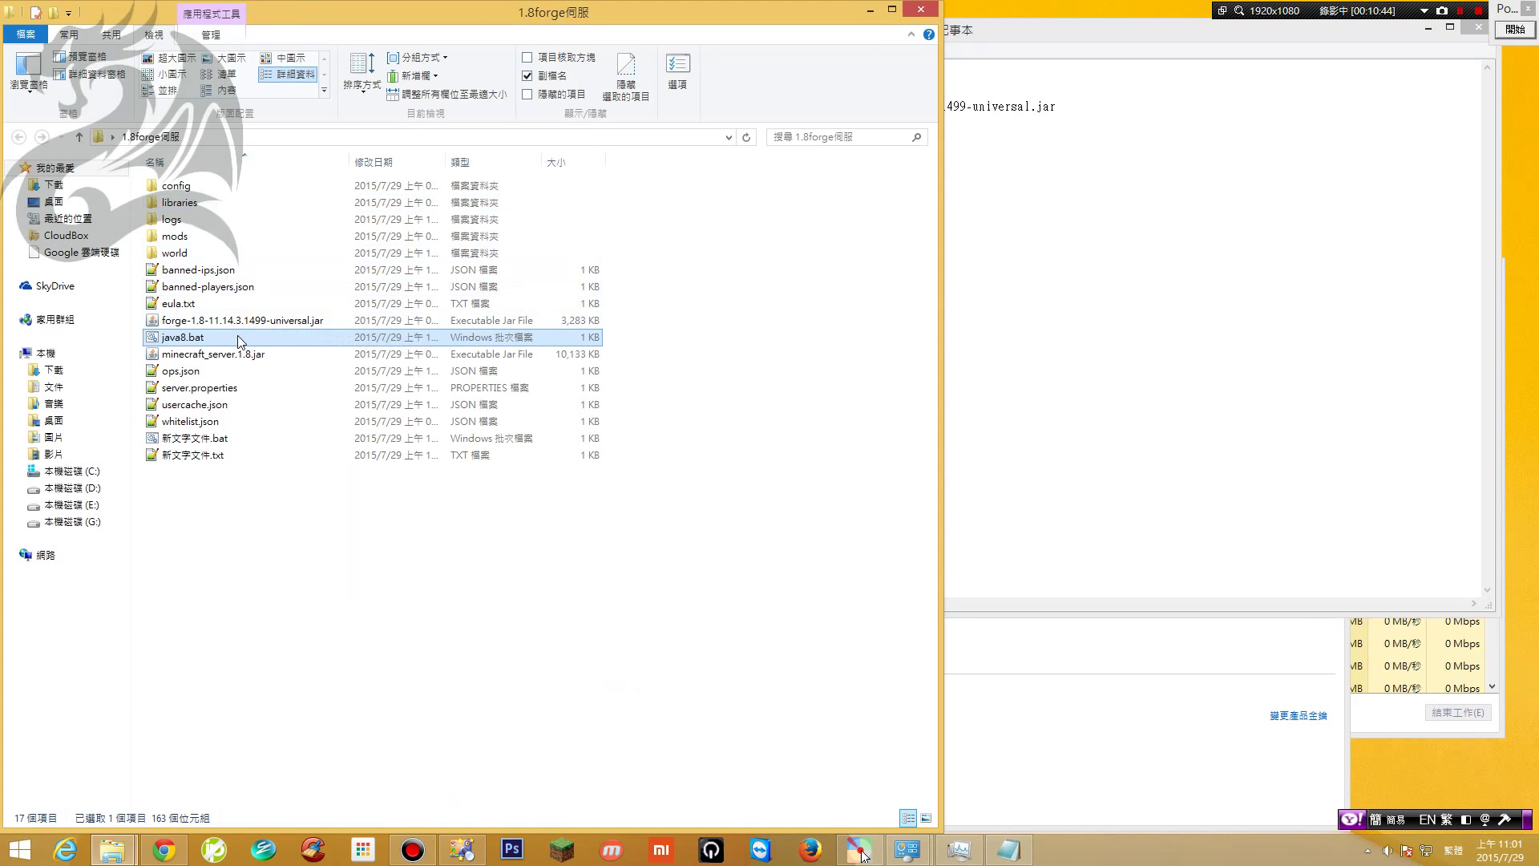
double_click(238, 340)
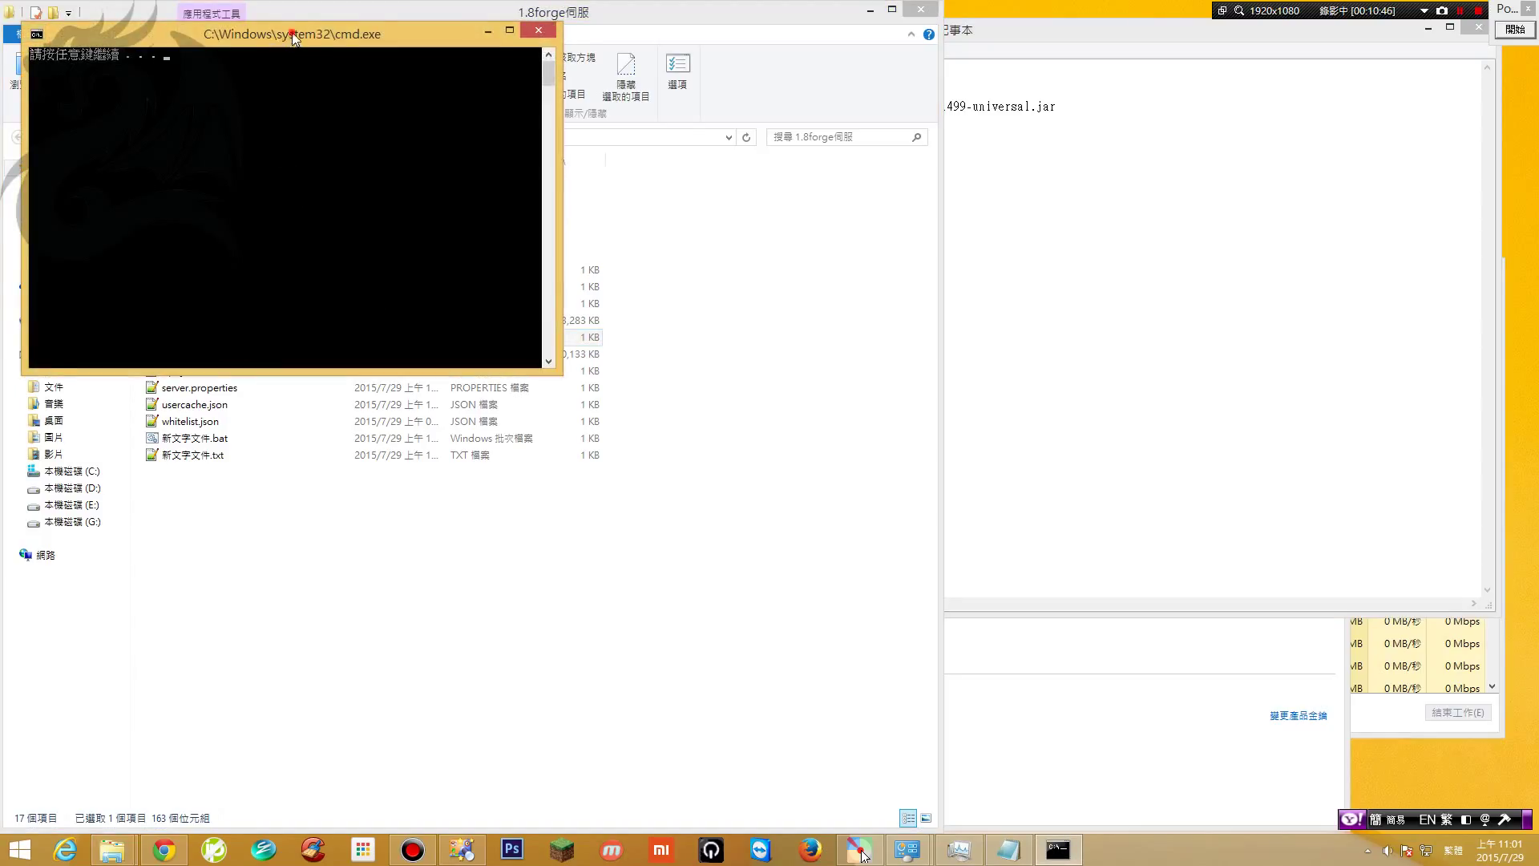
drag(293, 37, 695, 264)
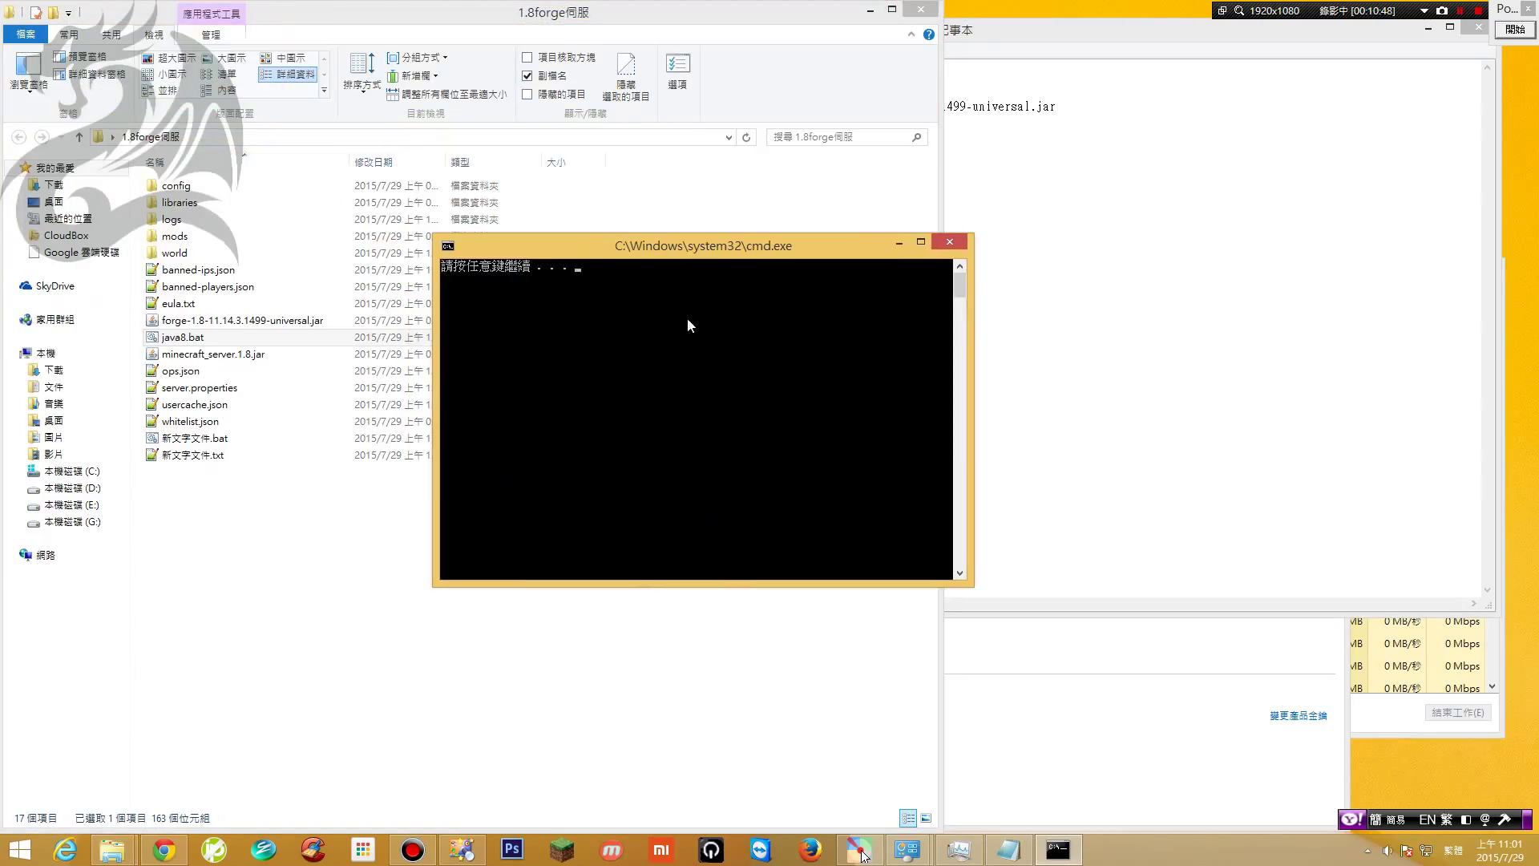
drag(810, 249, 761, 24)
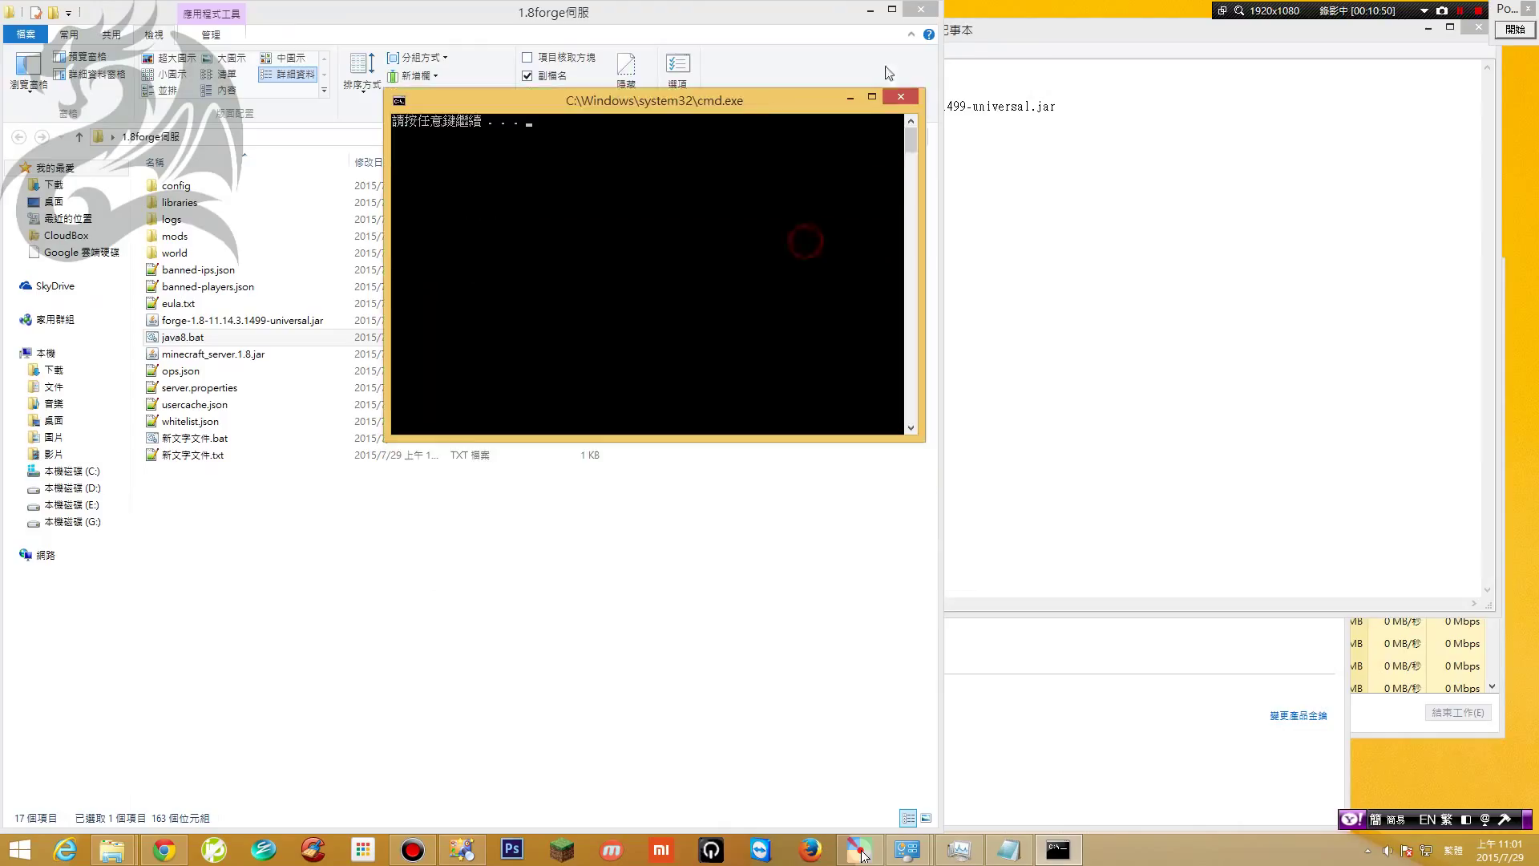
click(1039, 36)
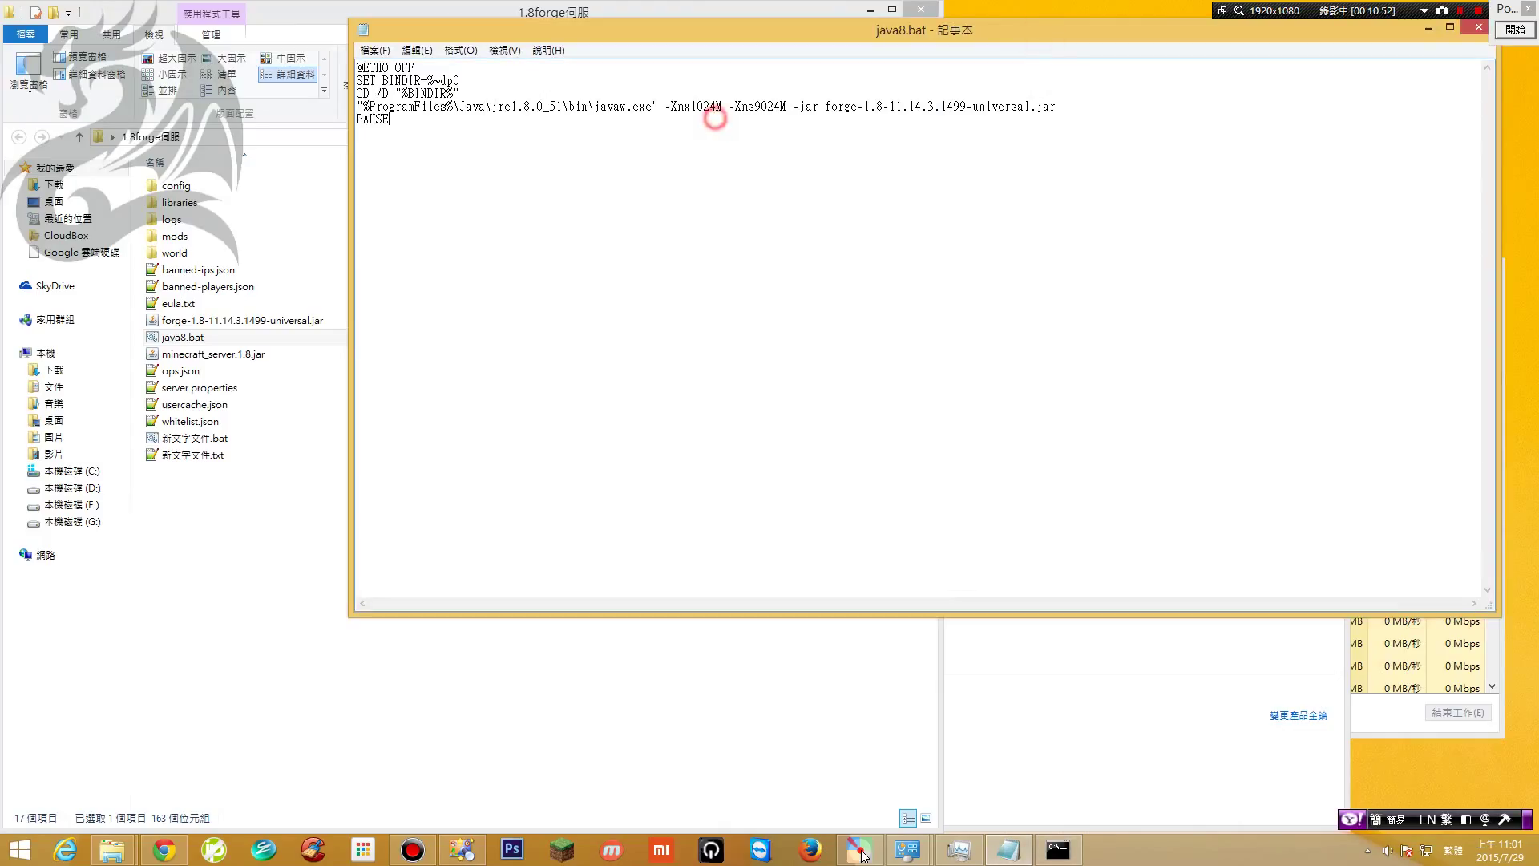
drag(740, 36, 661, 169)
click(913, 97)
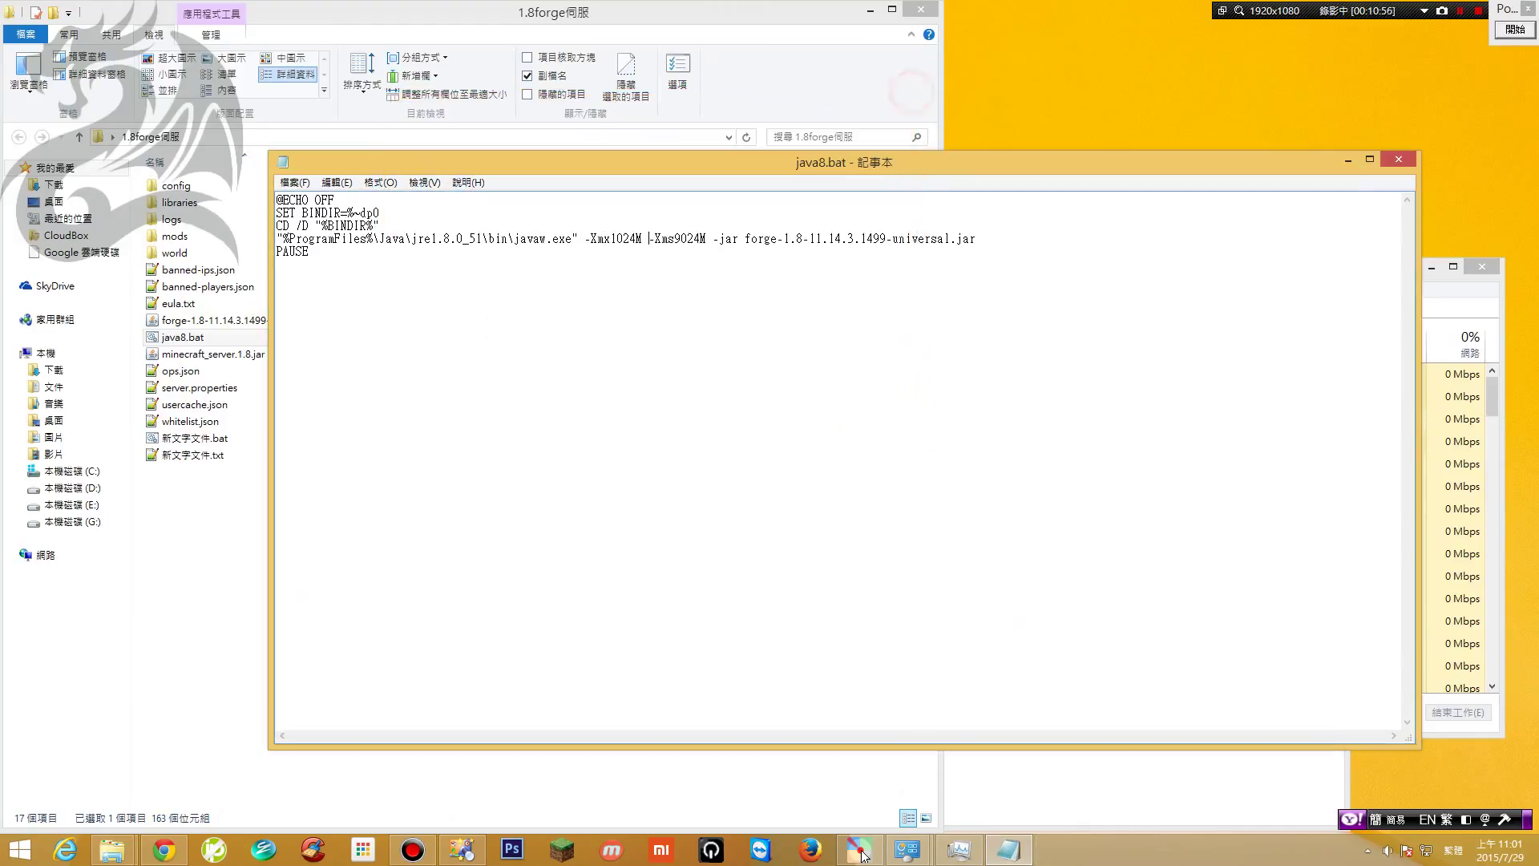
Set -Xms to 1024M and -Xmx to 9024M in java8.bat, and save the file
click(677, 249)
key(BackSpace)
text(1)
click(615, 238)
key(BackSpace)
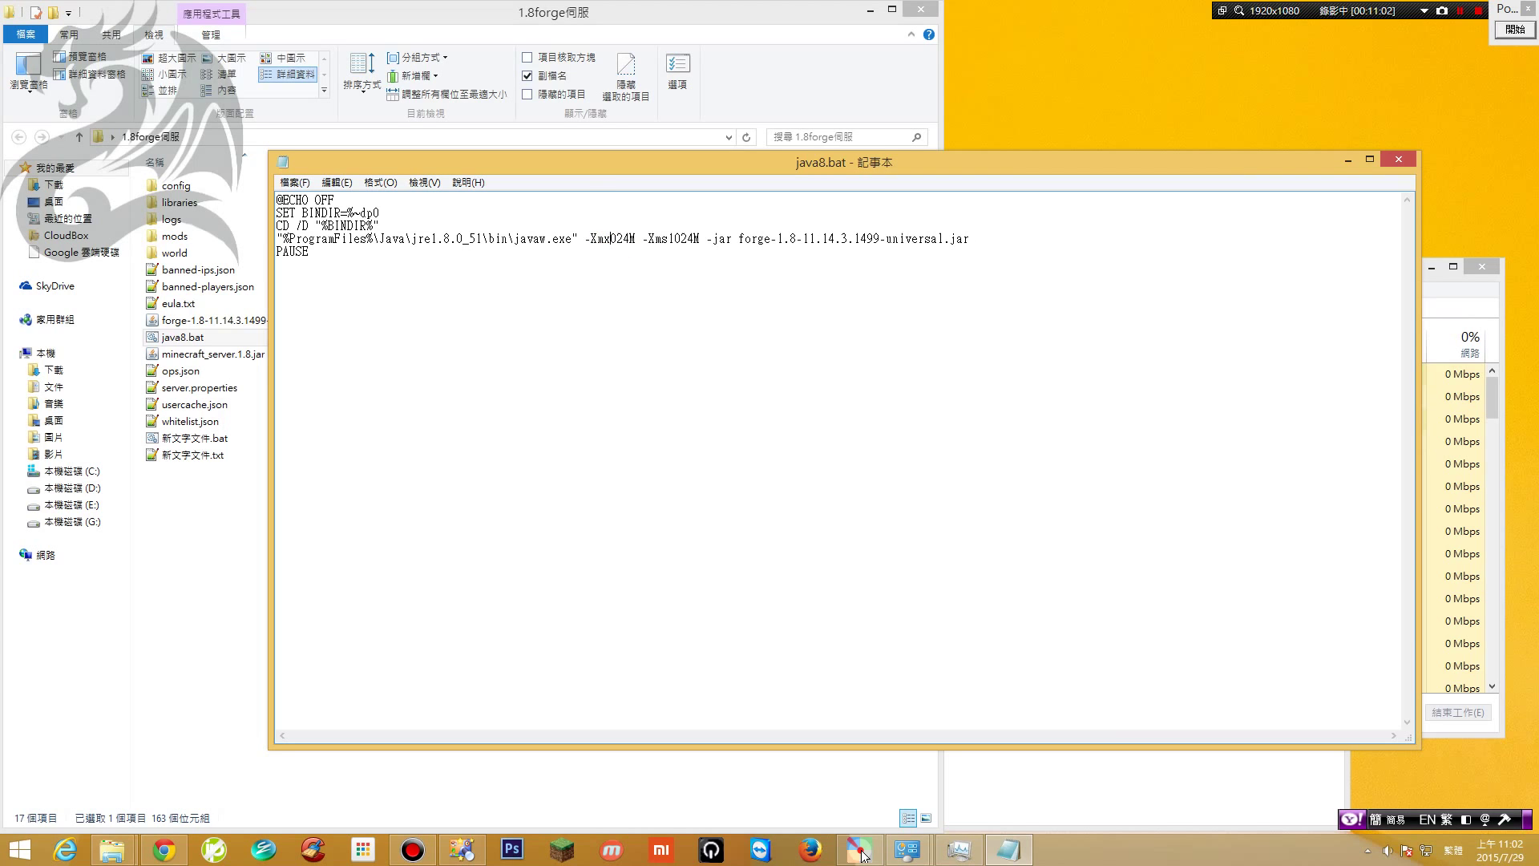
text(9)
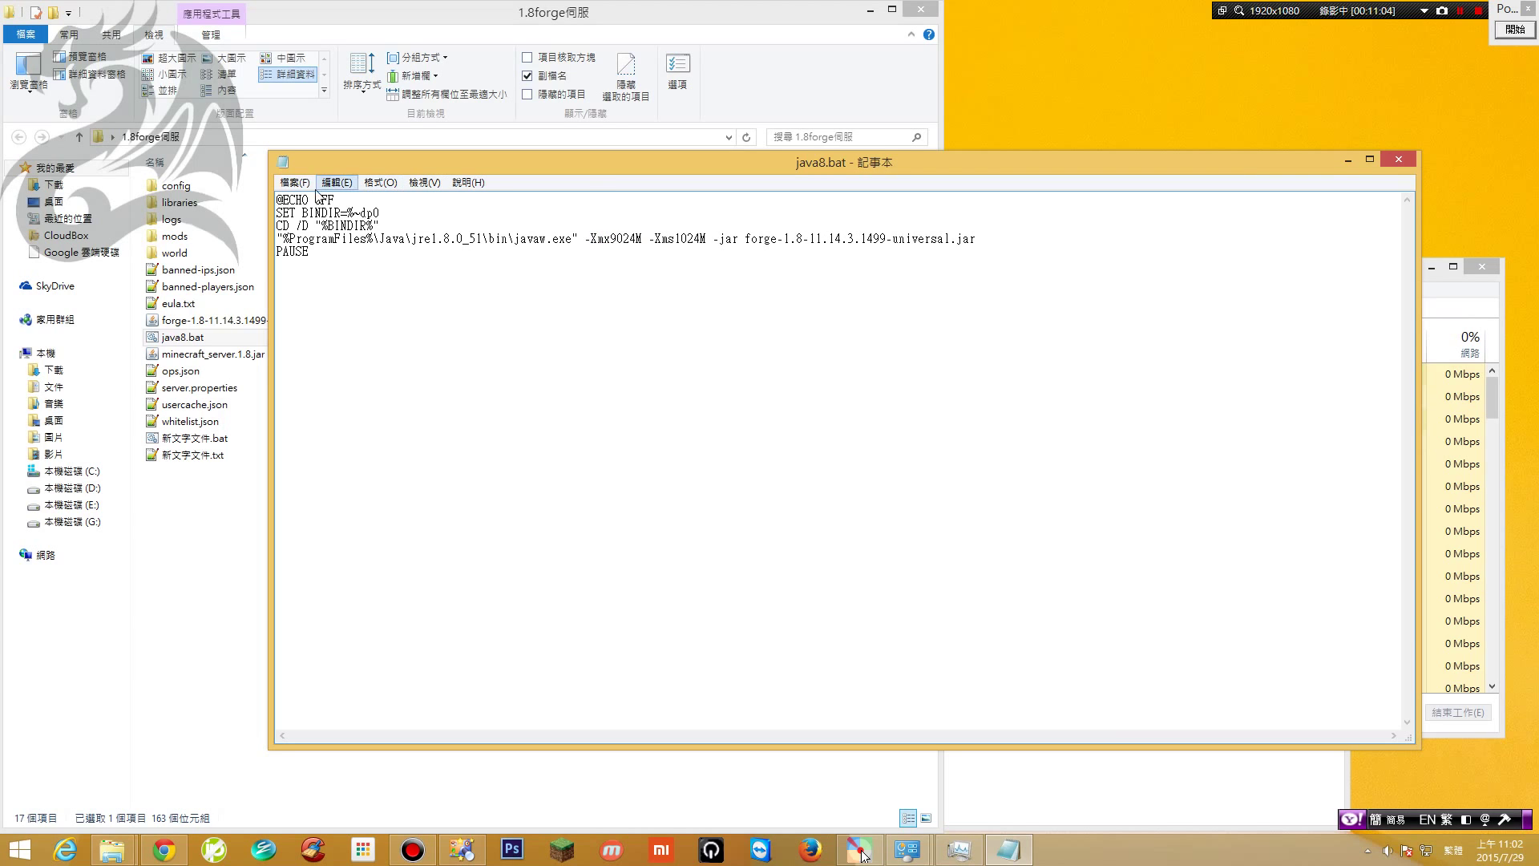
click(294, 182)
click(316, 236)
drag(343, 161, 433, 161)
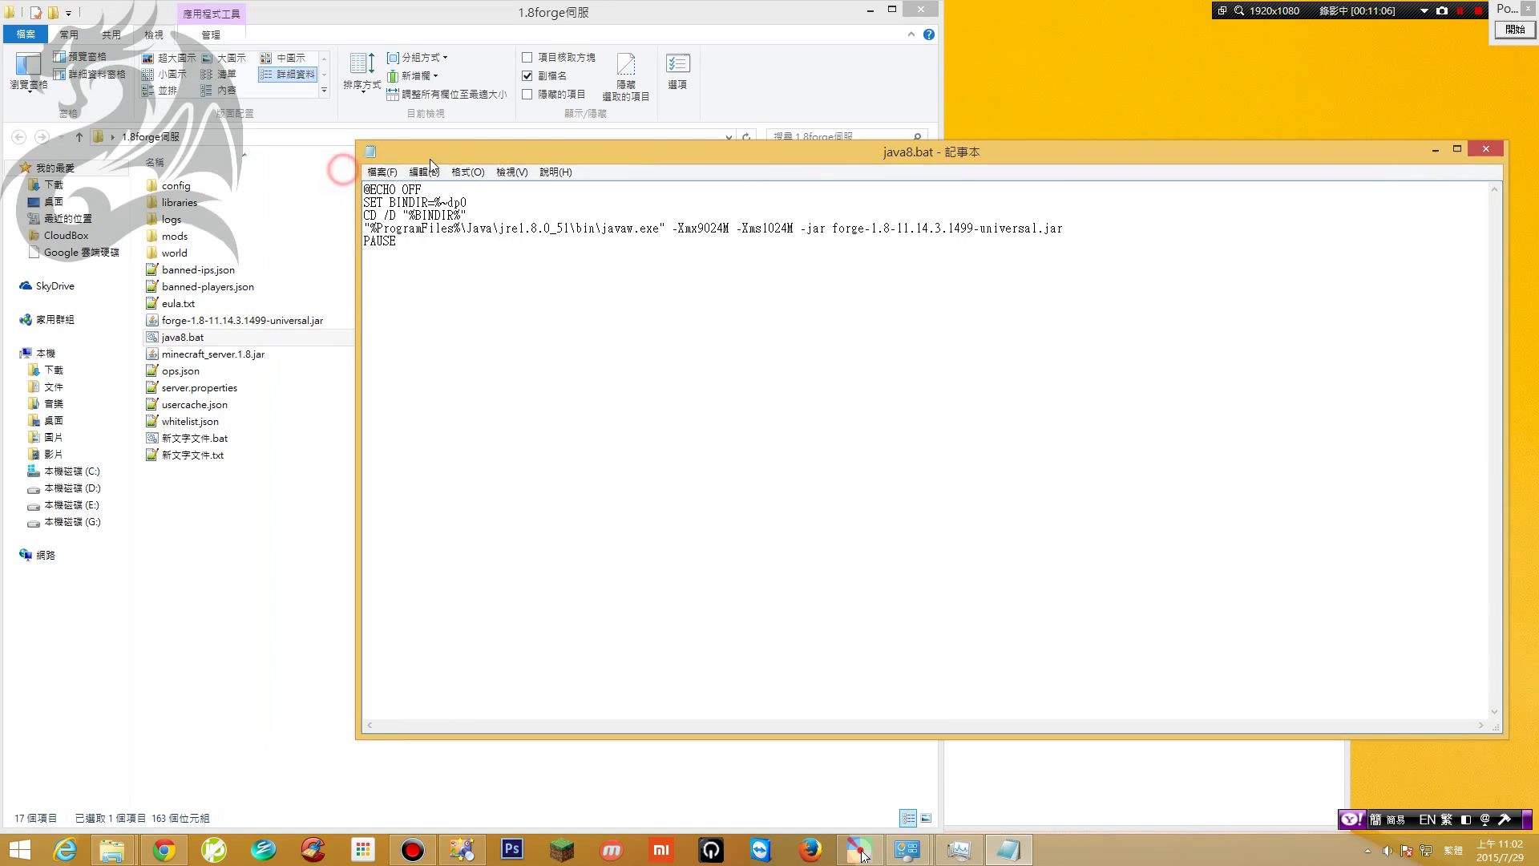
Run java8.bat to test the 9024M -Xmx setting, close the console, and recheck the installed RAM on the System page
double_click(223, 337)
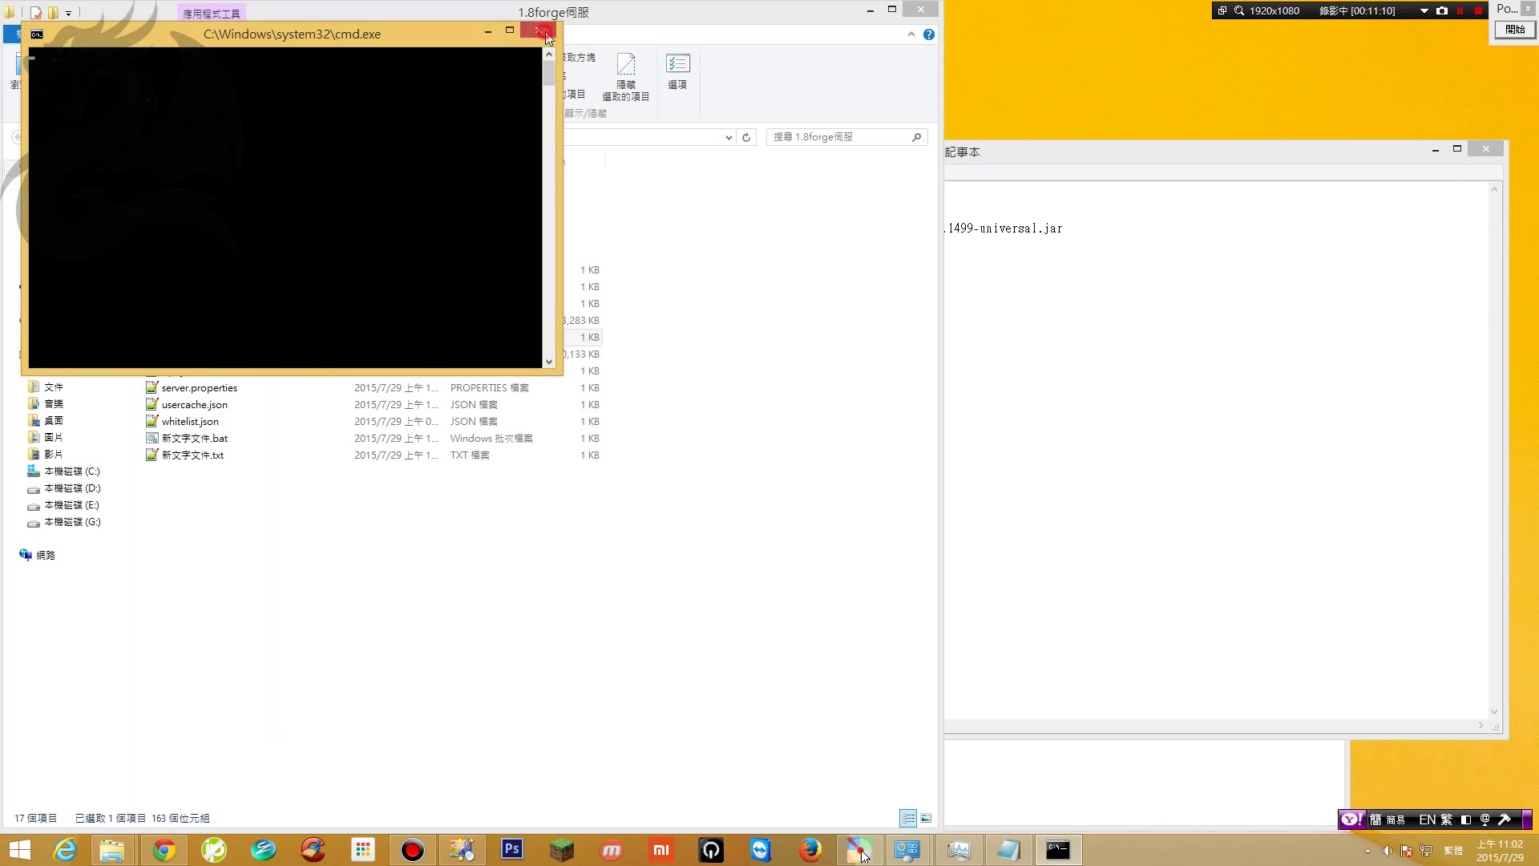
click(1122, 781)
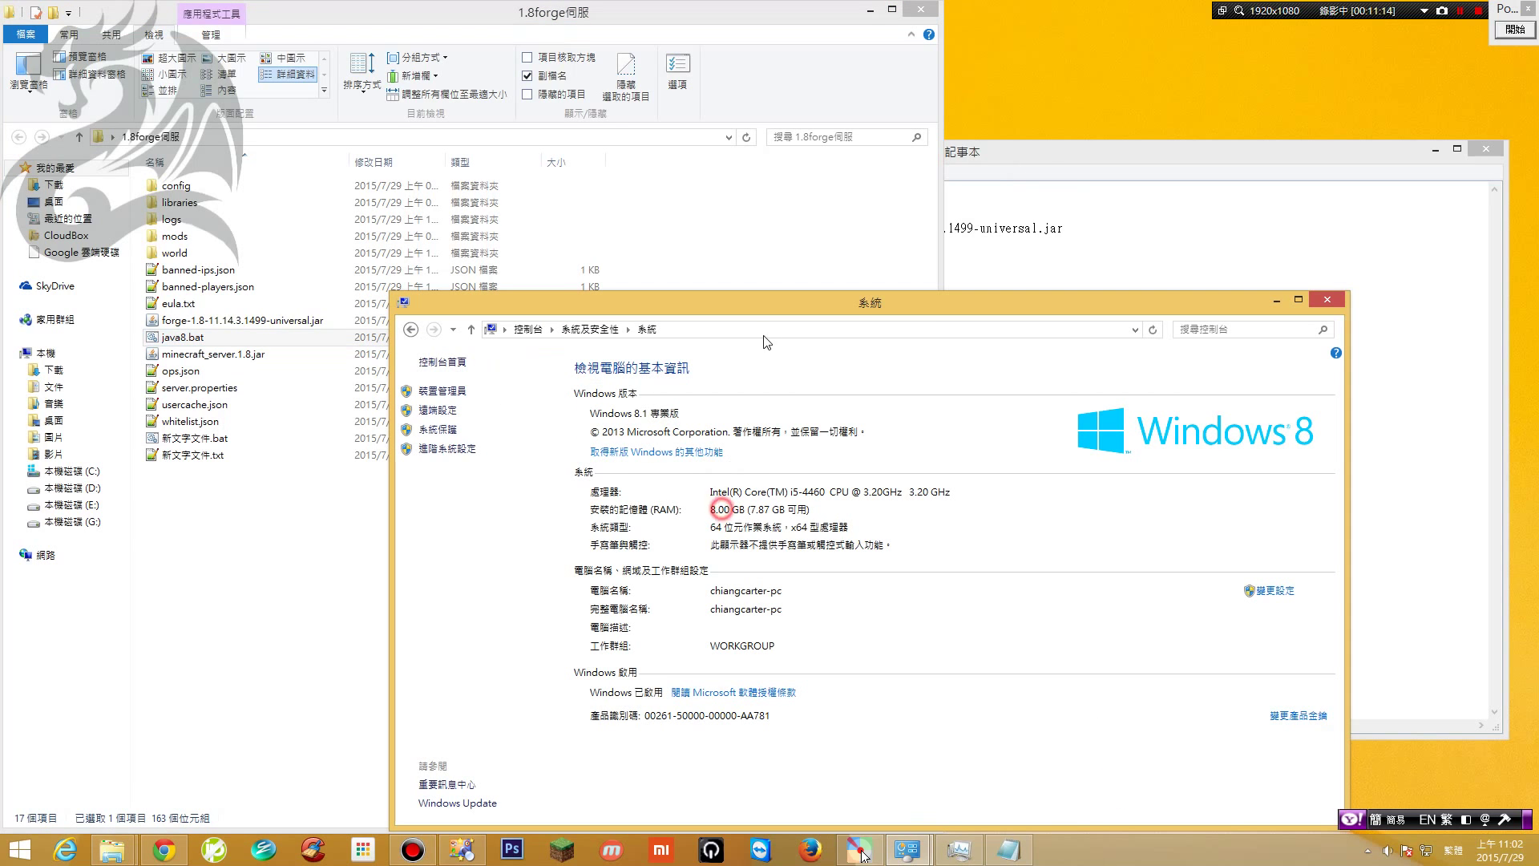
Set the -Xmx value in java8.bat to 4024M and save the file
click(1048, 161)
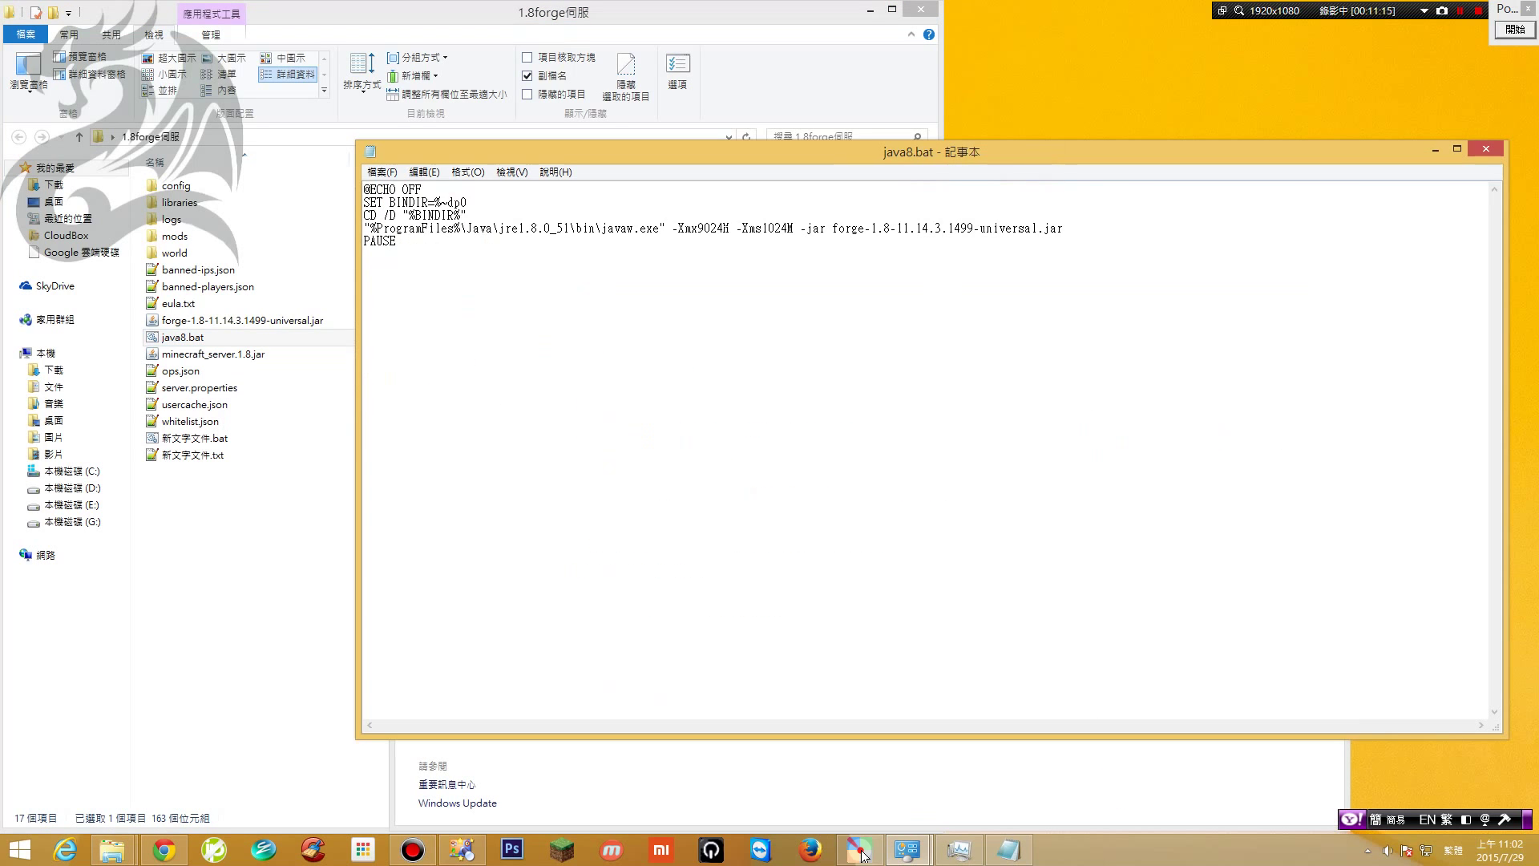
click(705, 228)
key(BackSpace)
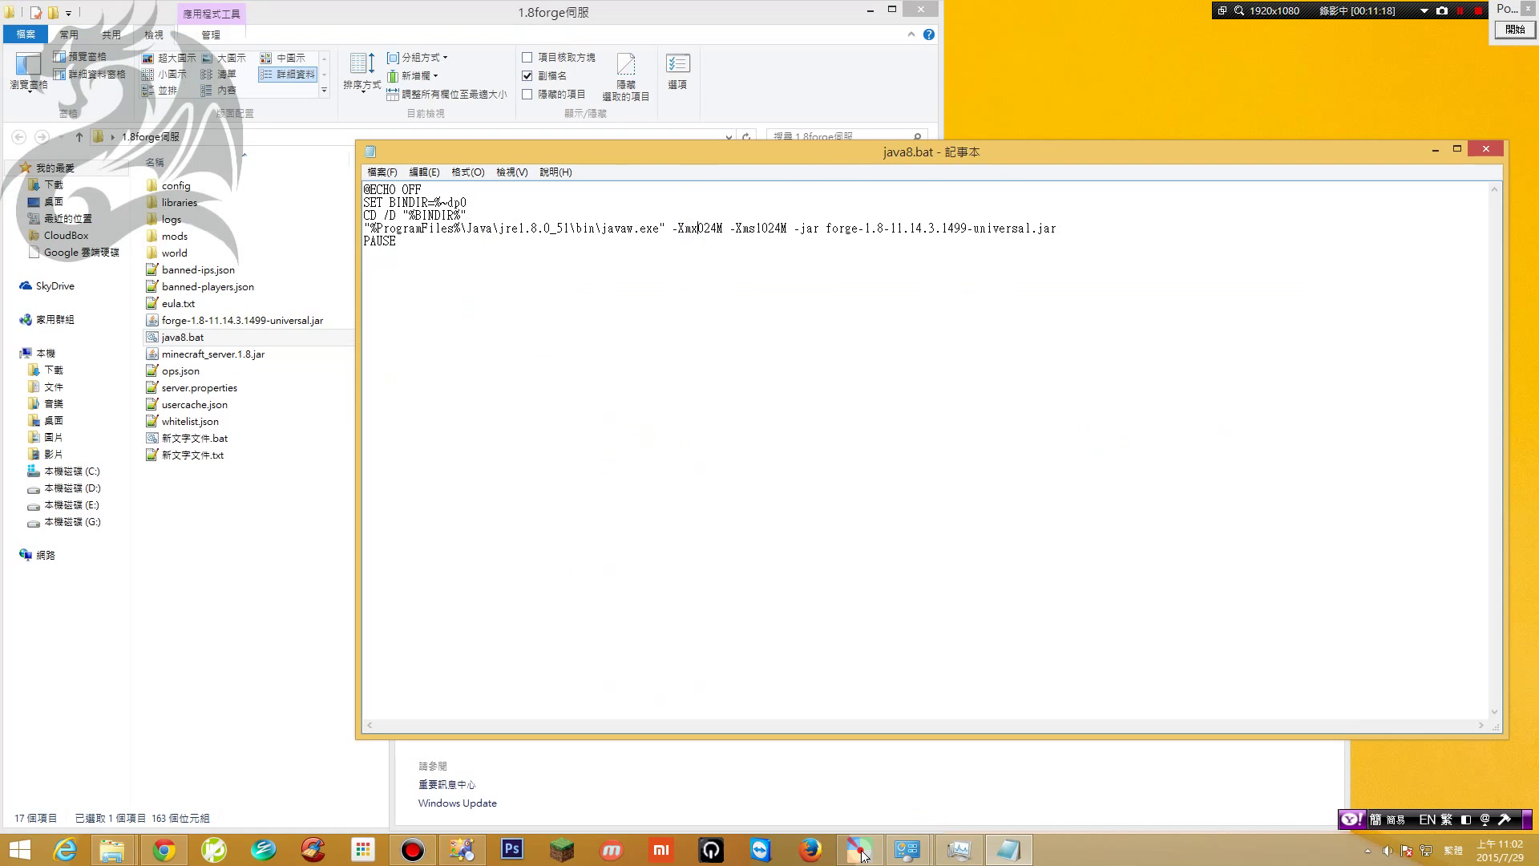
text(4)
click(379, 171)
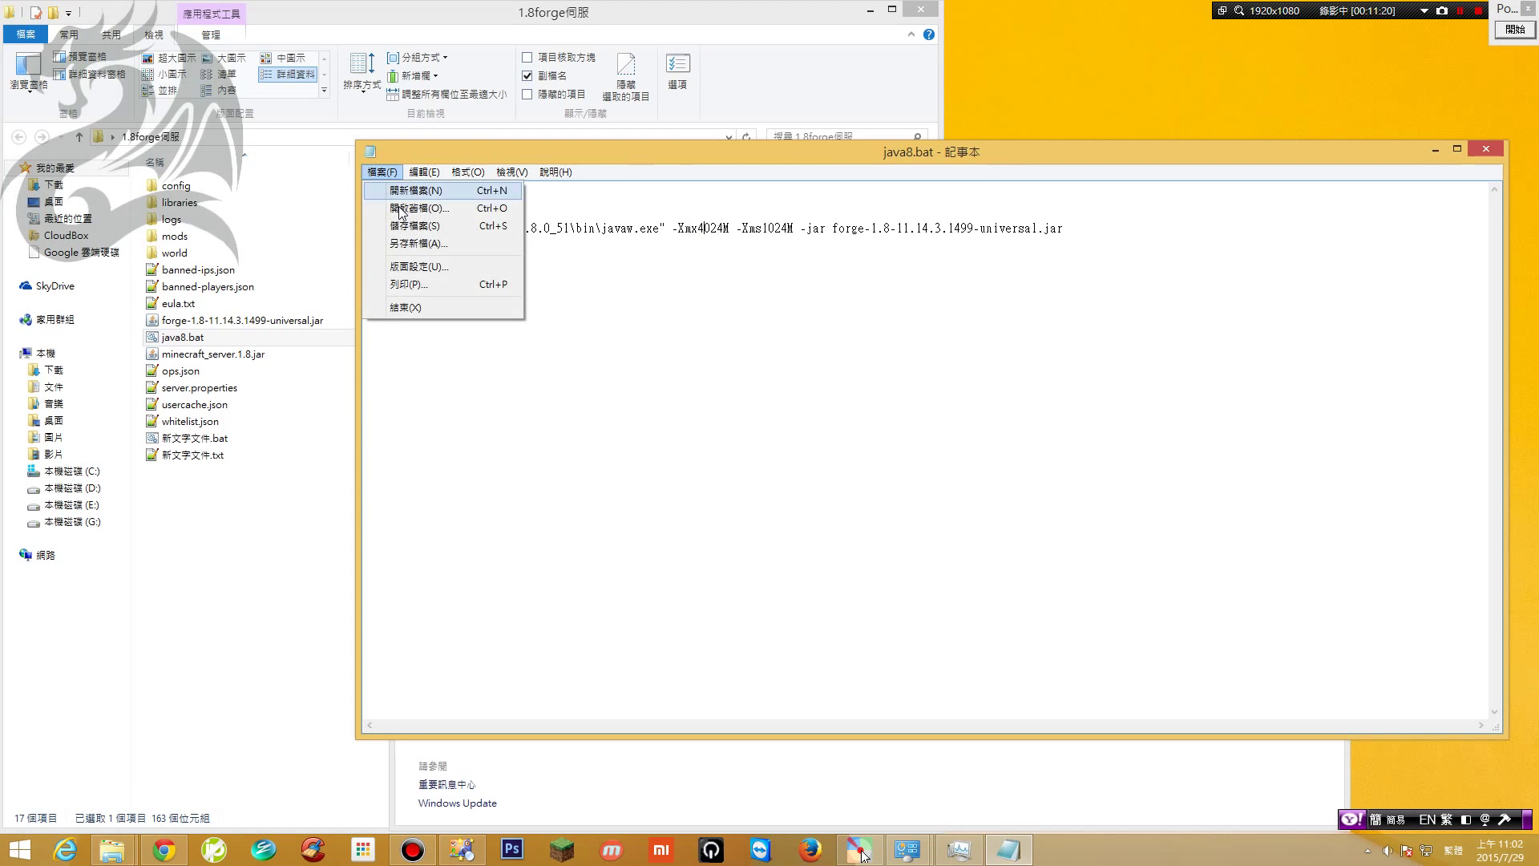
click(404, 228)
Run java8.bat with the 4024M -Xmx setting, check the Minecraft server window, close it, and bring the script into view
drag(767, 159, 951, 152)
click(565, 311)
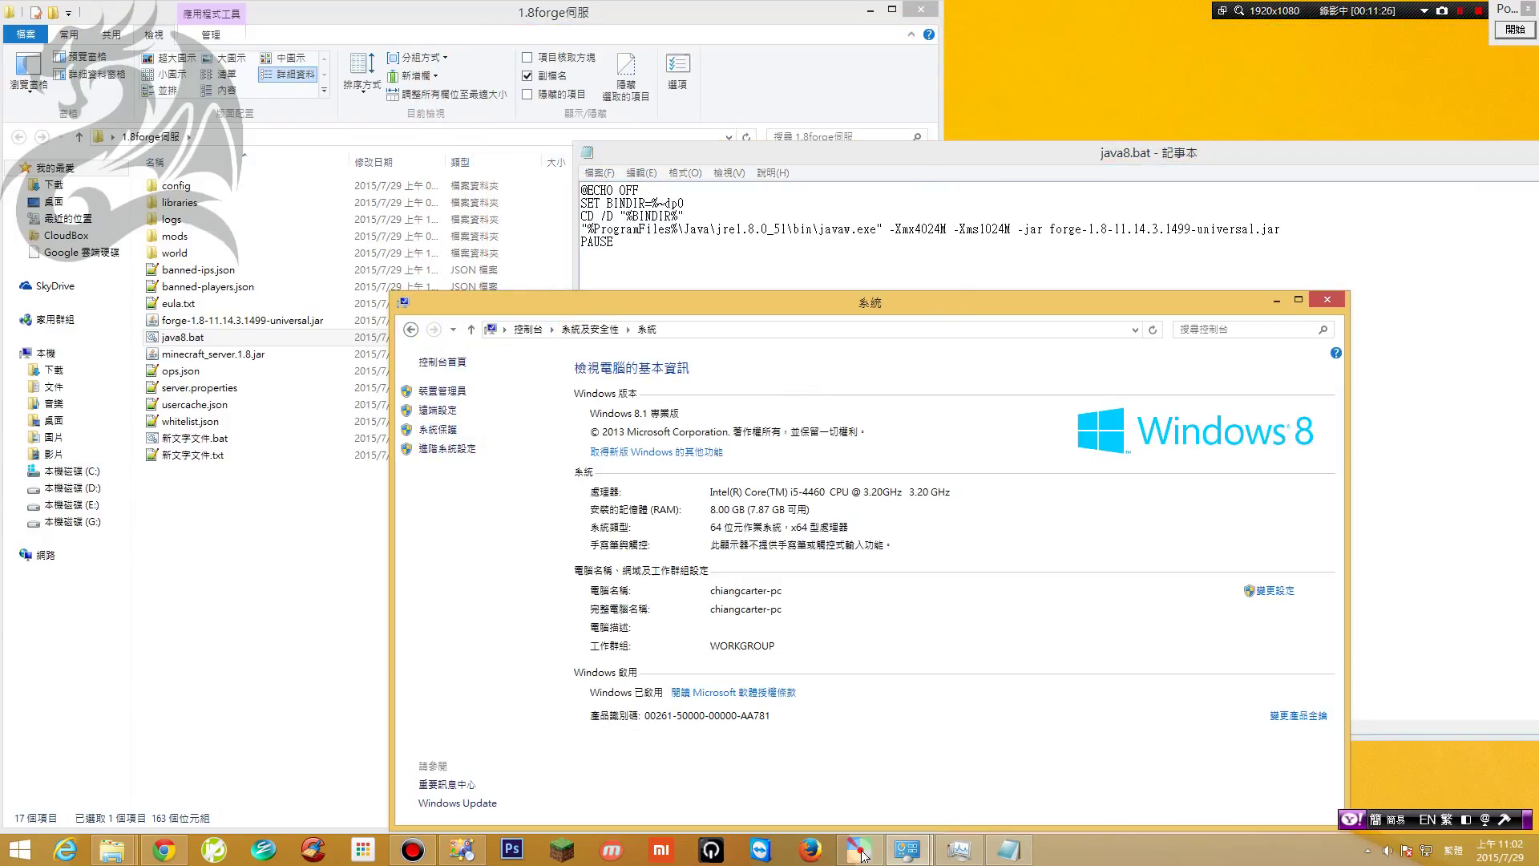
drag(942, 311, 962, 280)
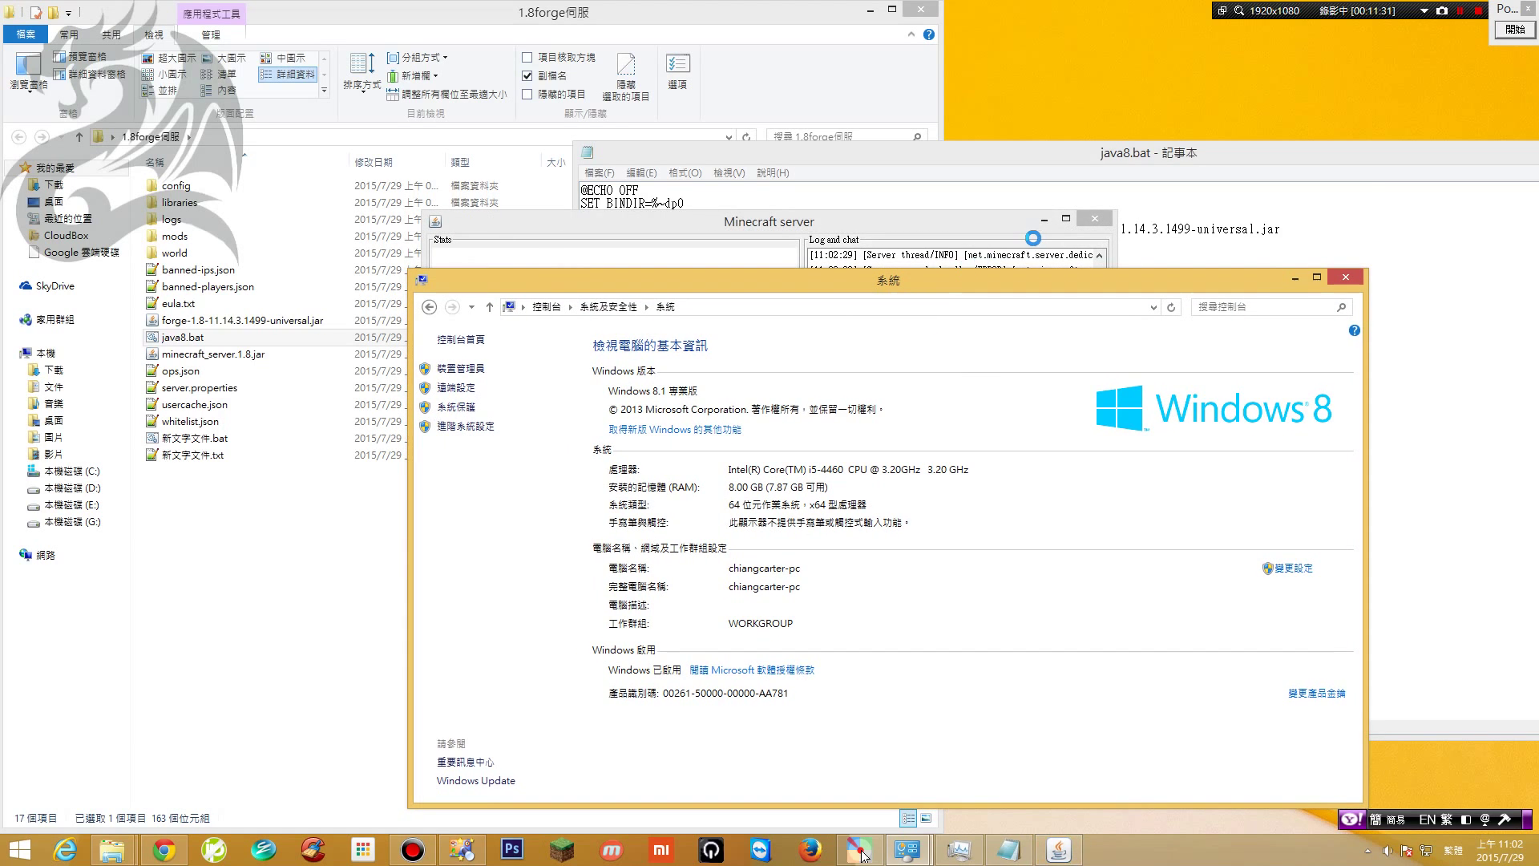
click(1017, 229)
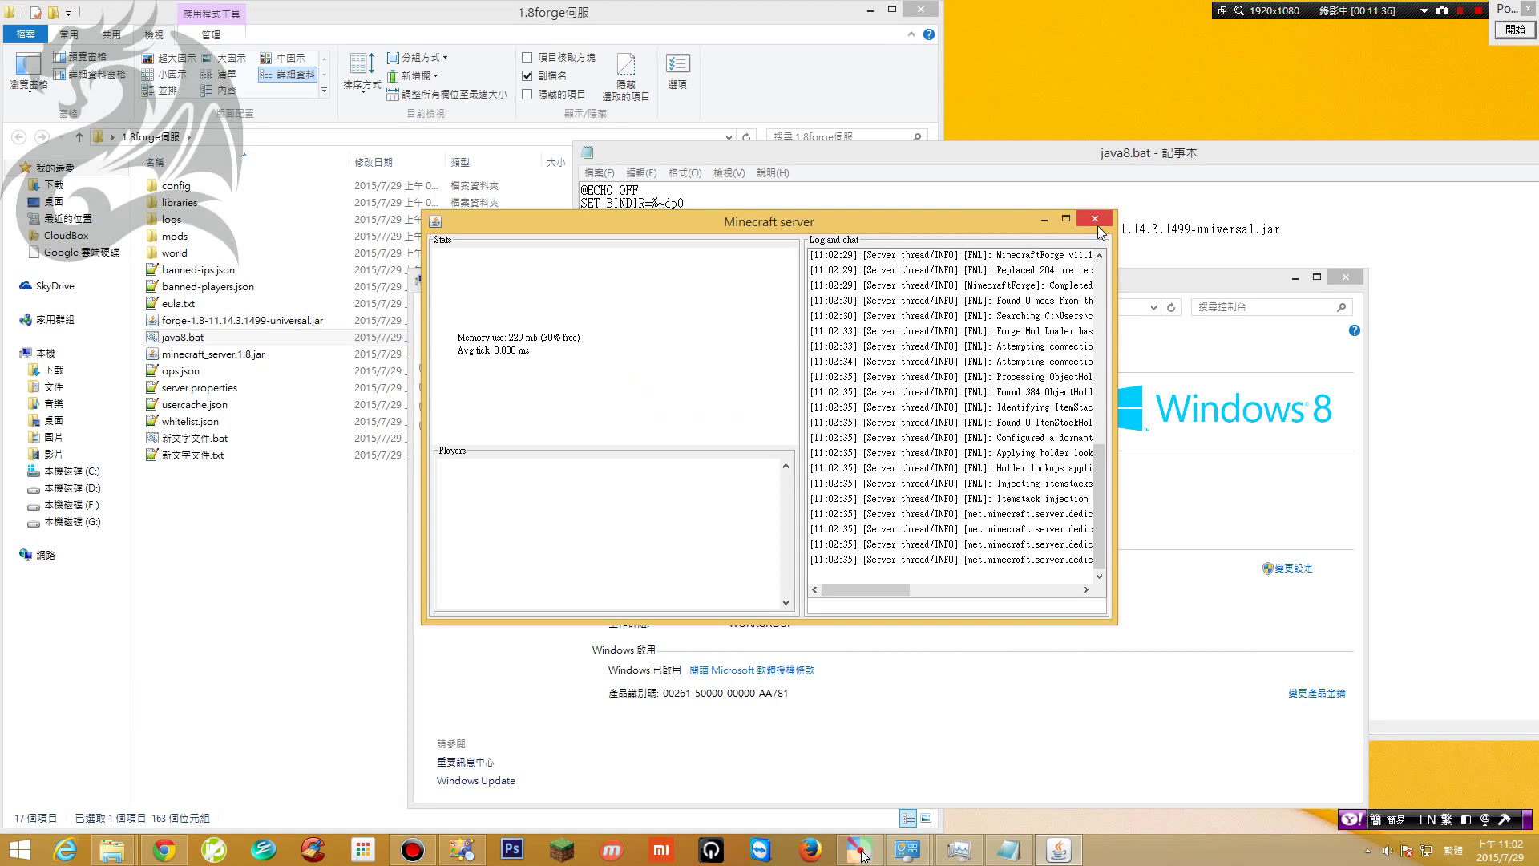
click(1095, 222)
drag(1065, 268, 1097, 243)
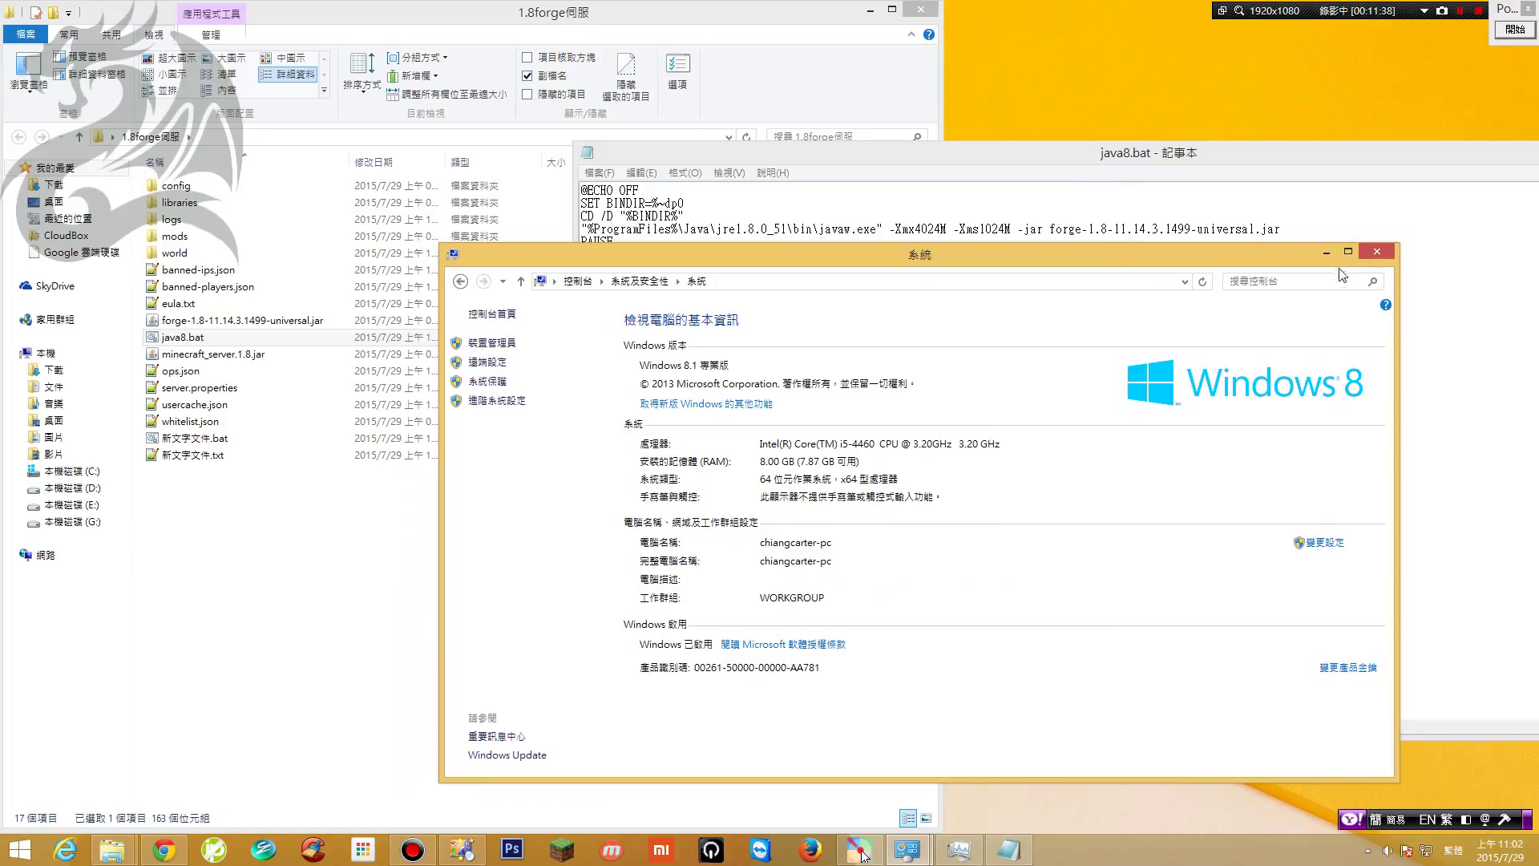
drag(1138, 169, 1089, 148)
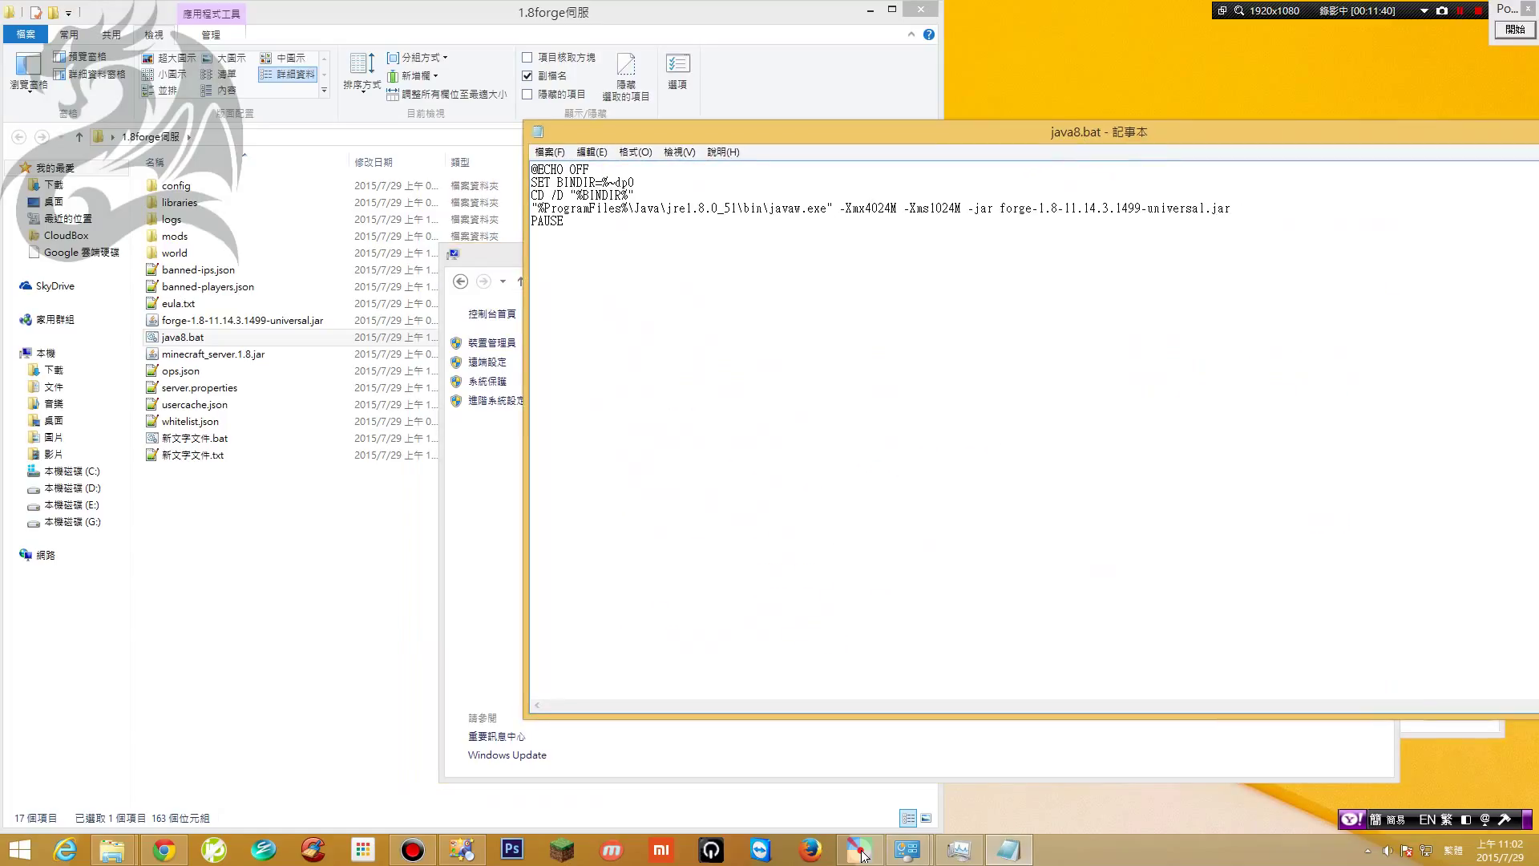
Set the -Xmx value in java8.bat to 2024M and save the file
click(872, 207)
key(BackSpace)
text(2)
click(550, 152)
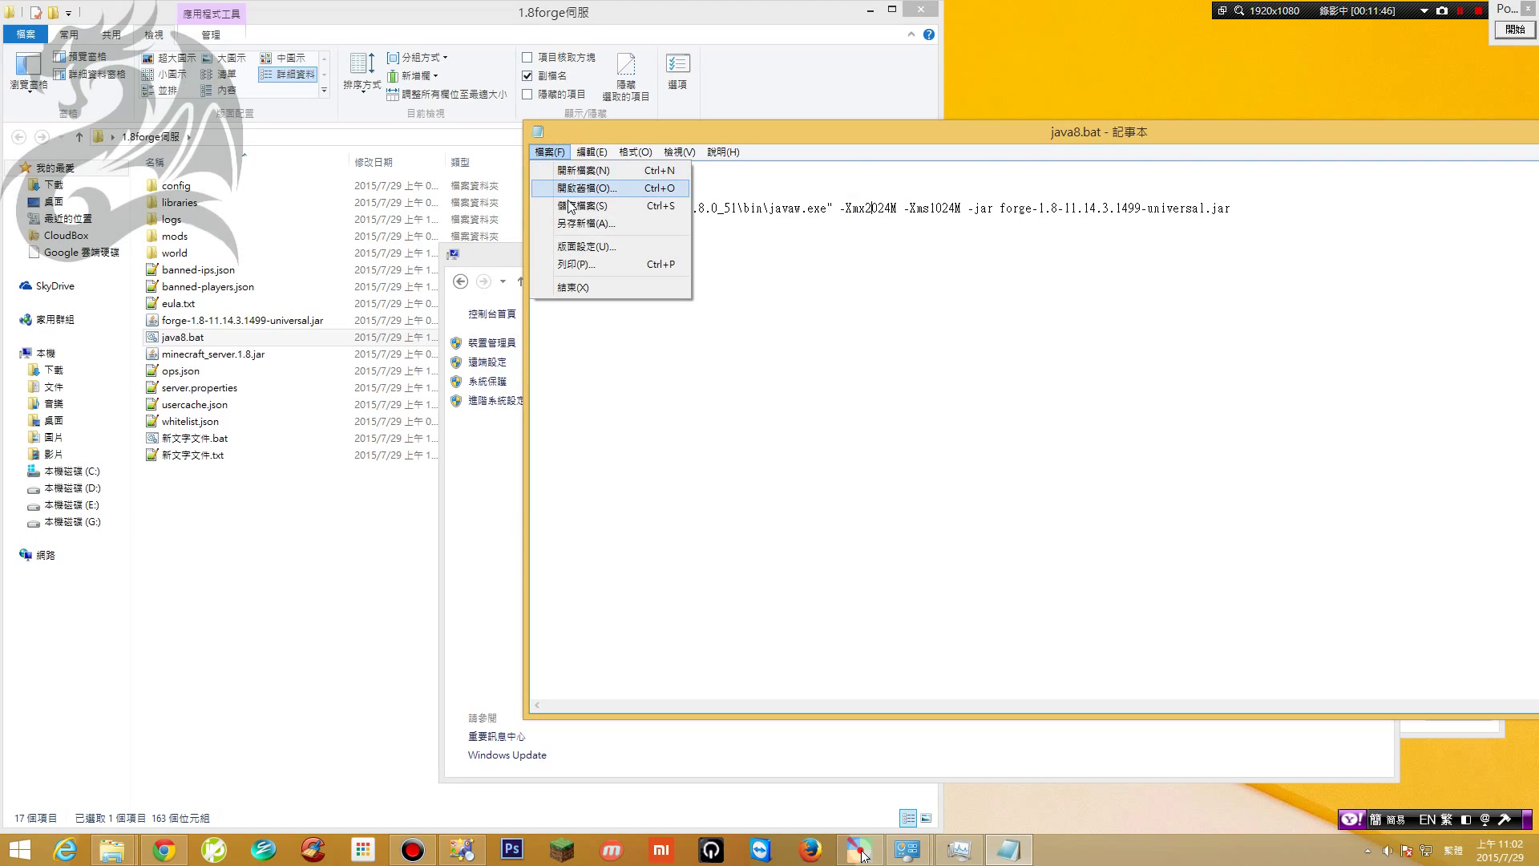
click(562, 193)
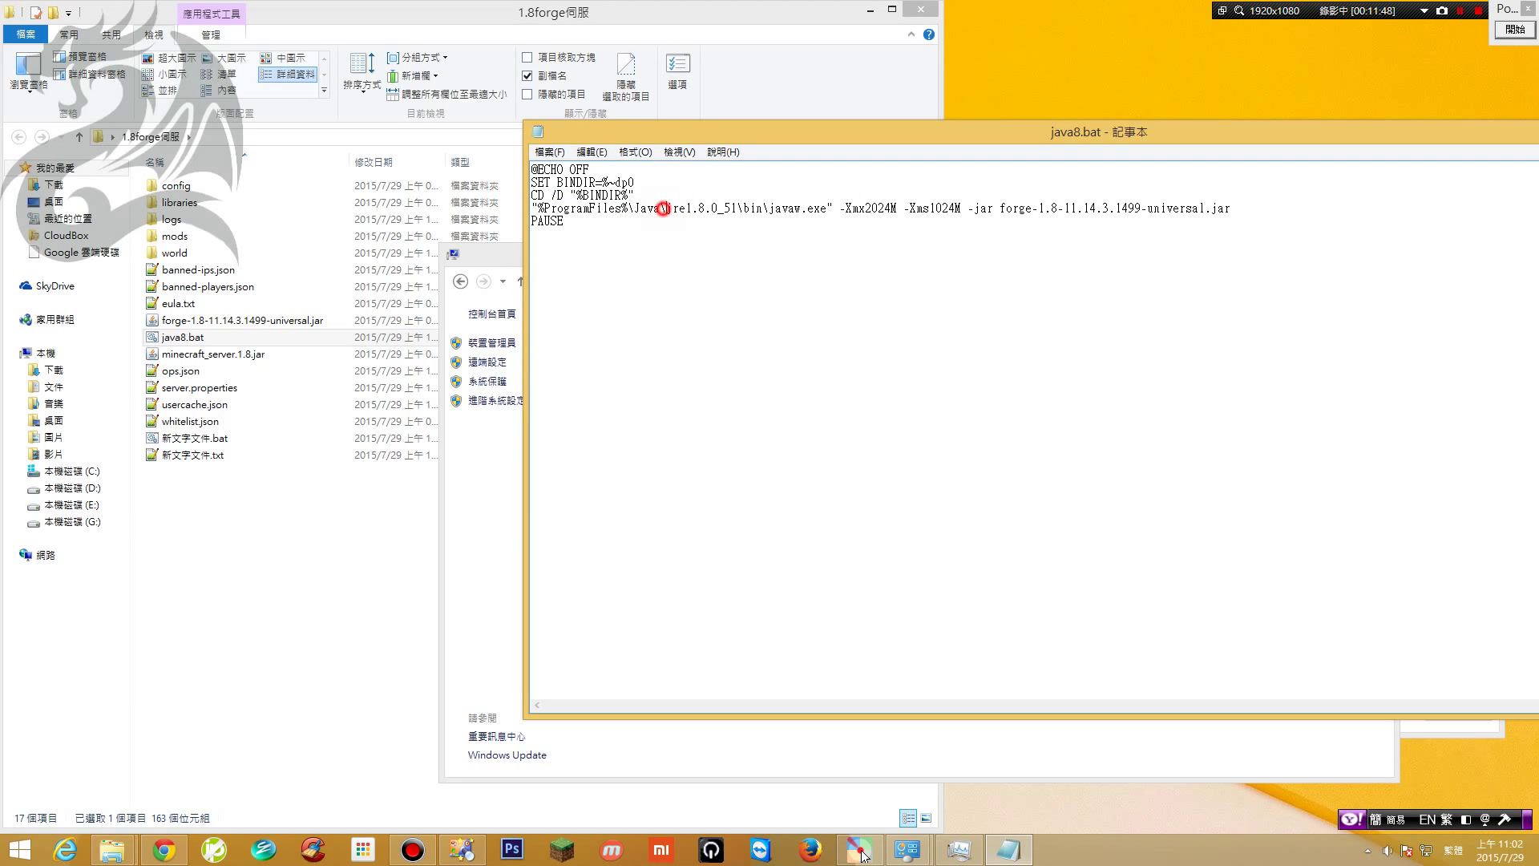
Examine the Java path, the -Xmx and -Xms values, and the forge jar name in java8.bat's launch line
drag(665, 208, 725, 209)
click(886, 213)
drag(866, 210, 960, 210)
click(947, 212)
click(841, 216)
drag(897, 210, 960, 210)
click(911, 210)
click(887, 210)
double_click(888, 210)
click(921, 210)
click(1127, 208)
drag(999, 208, 1192, 209)
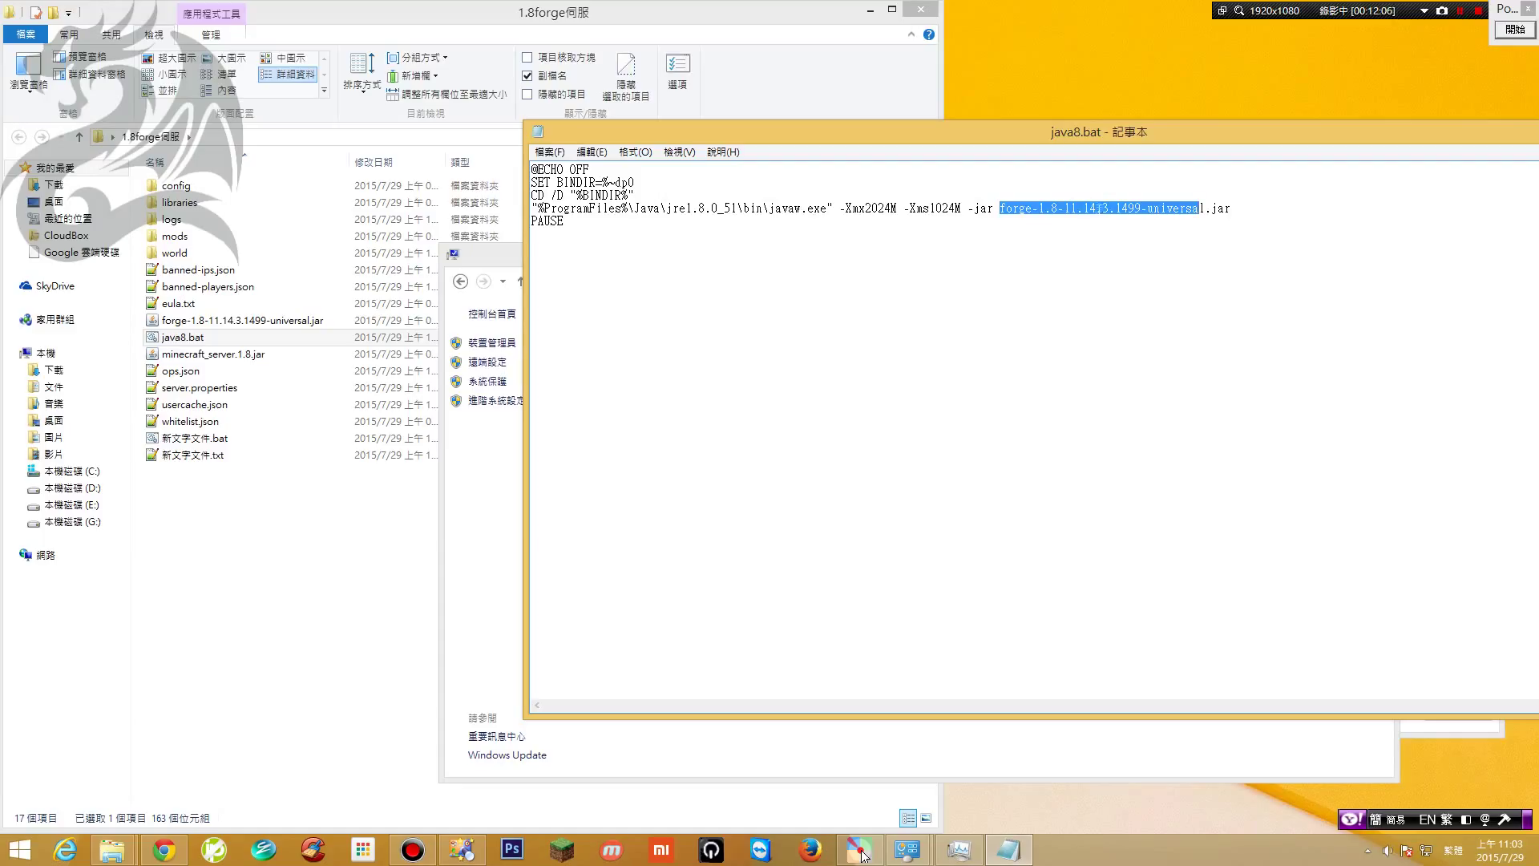
click(1098, 208)
drag(569, 208, 1205, 209)
click(743, 209)
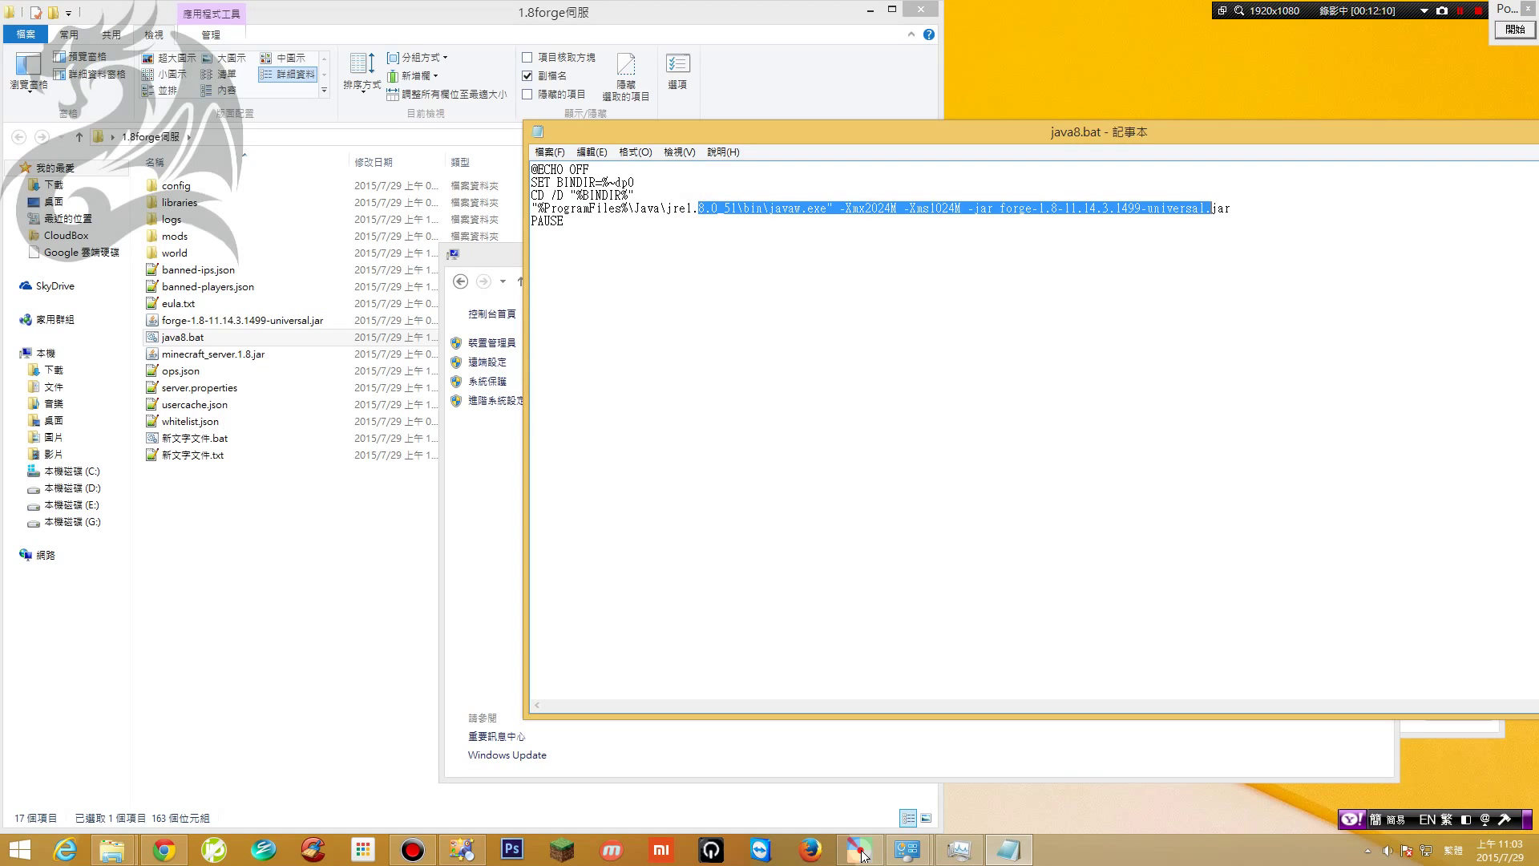
click(974, 277)
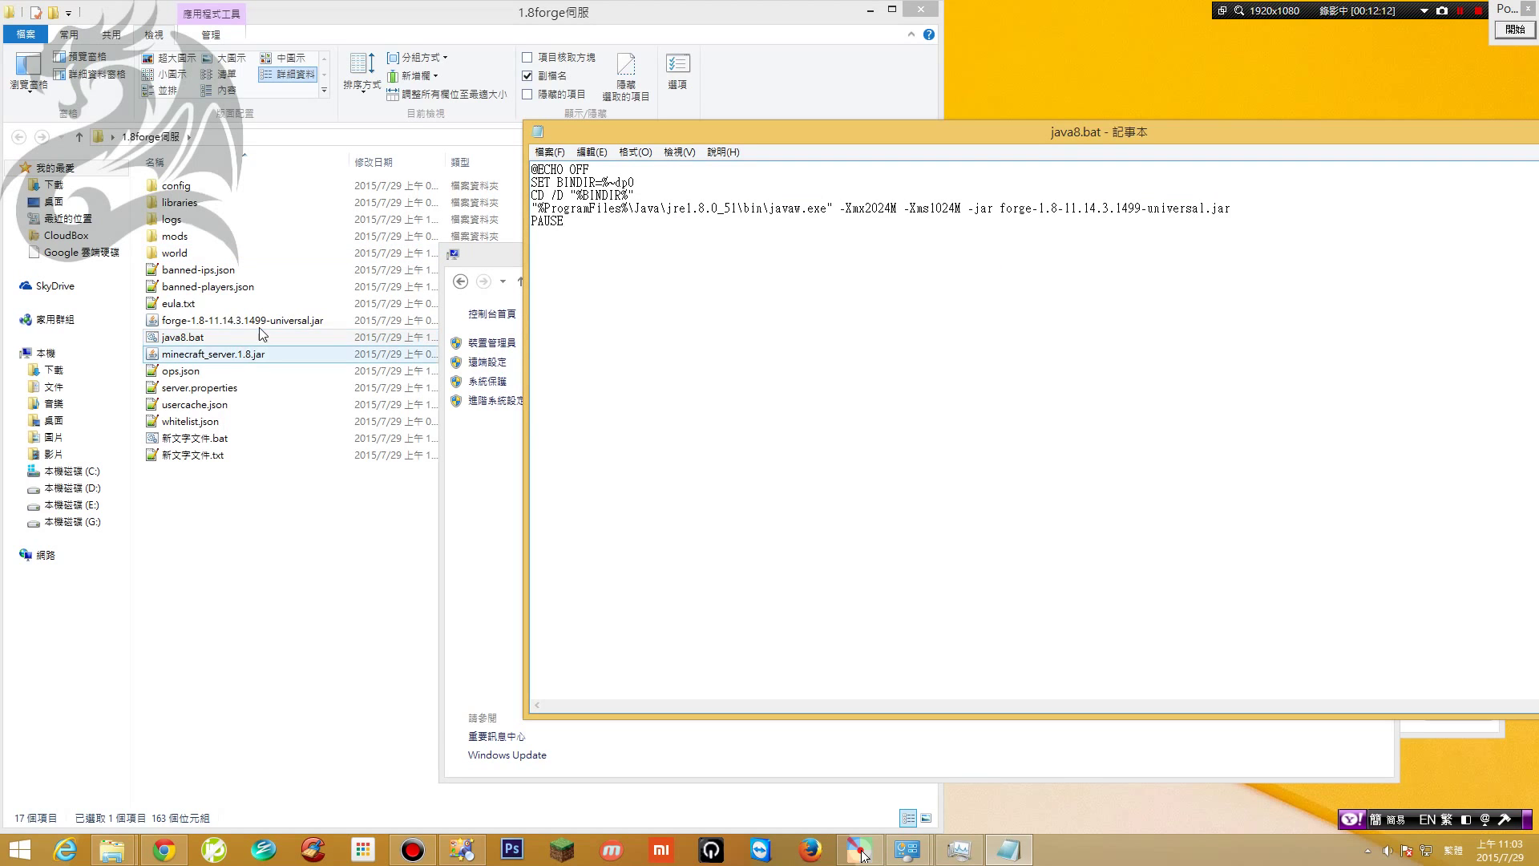
Close java8.bat and the System window, and select forge-1.8-11.14.3.1499-universal.jar in the server folder
drag(1051, 136, 808, 192)
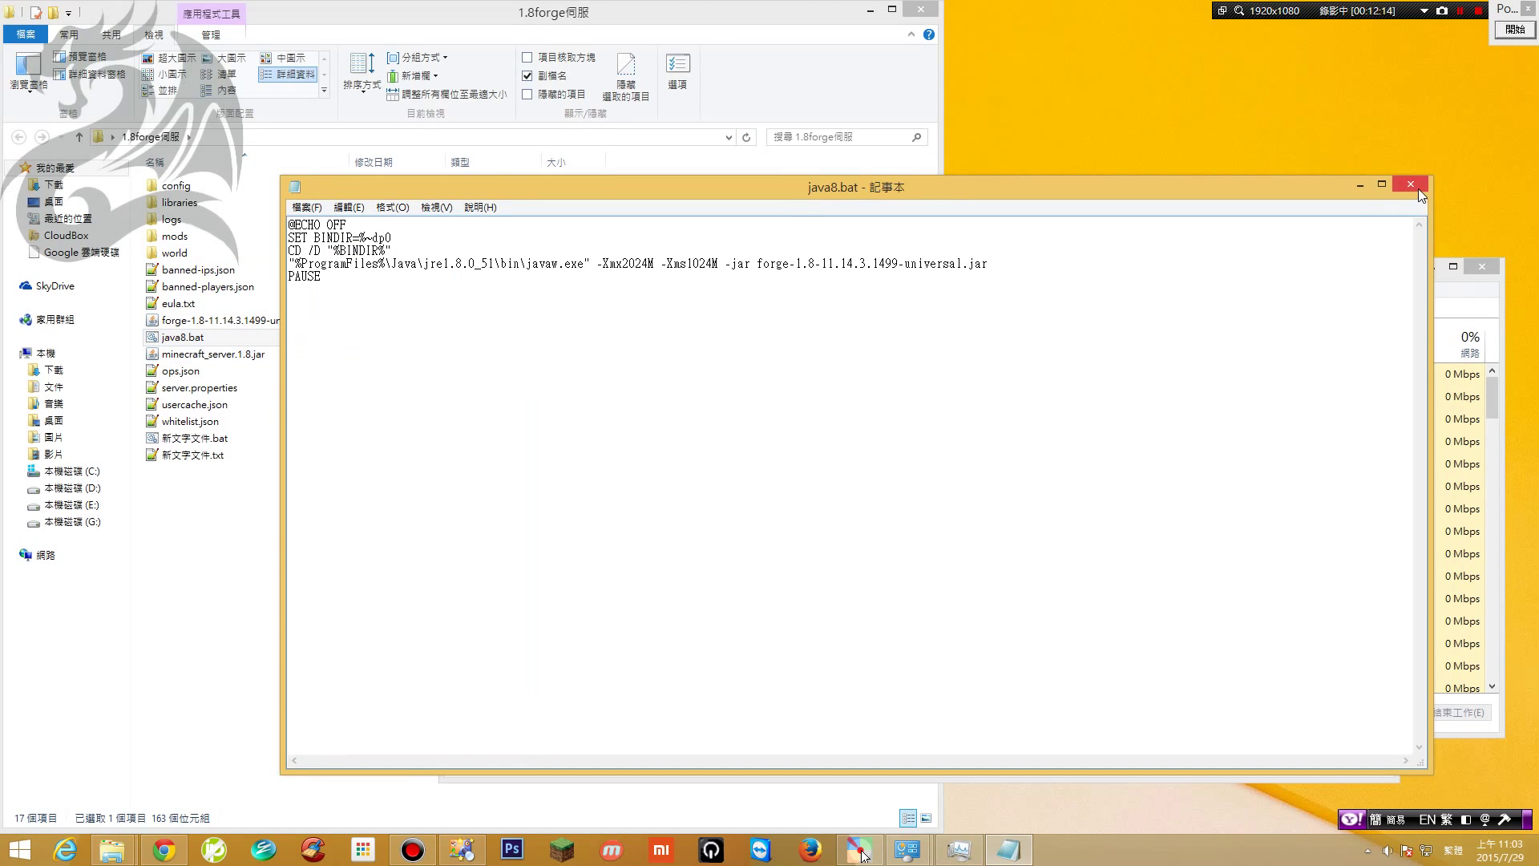
click(1410, 185)
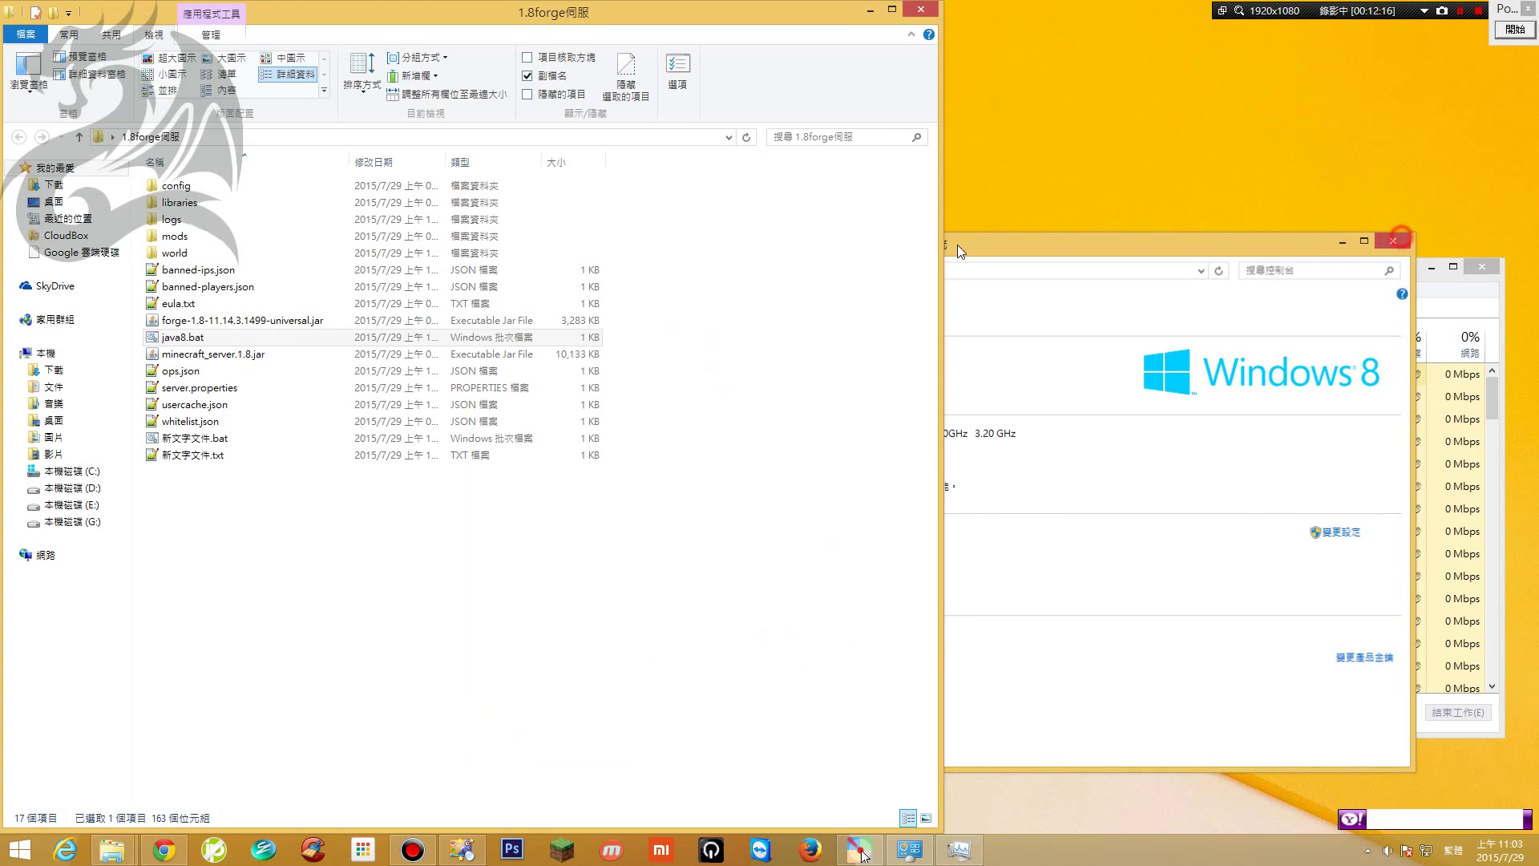
click(279, 320)
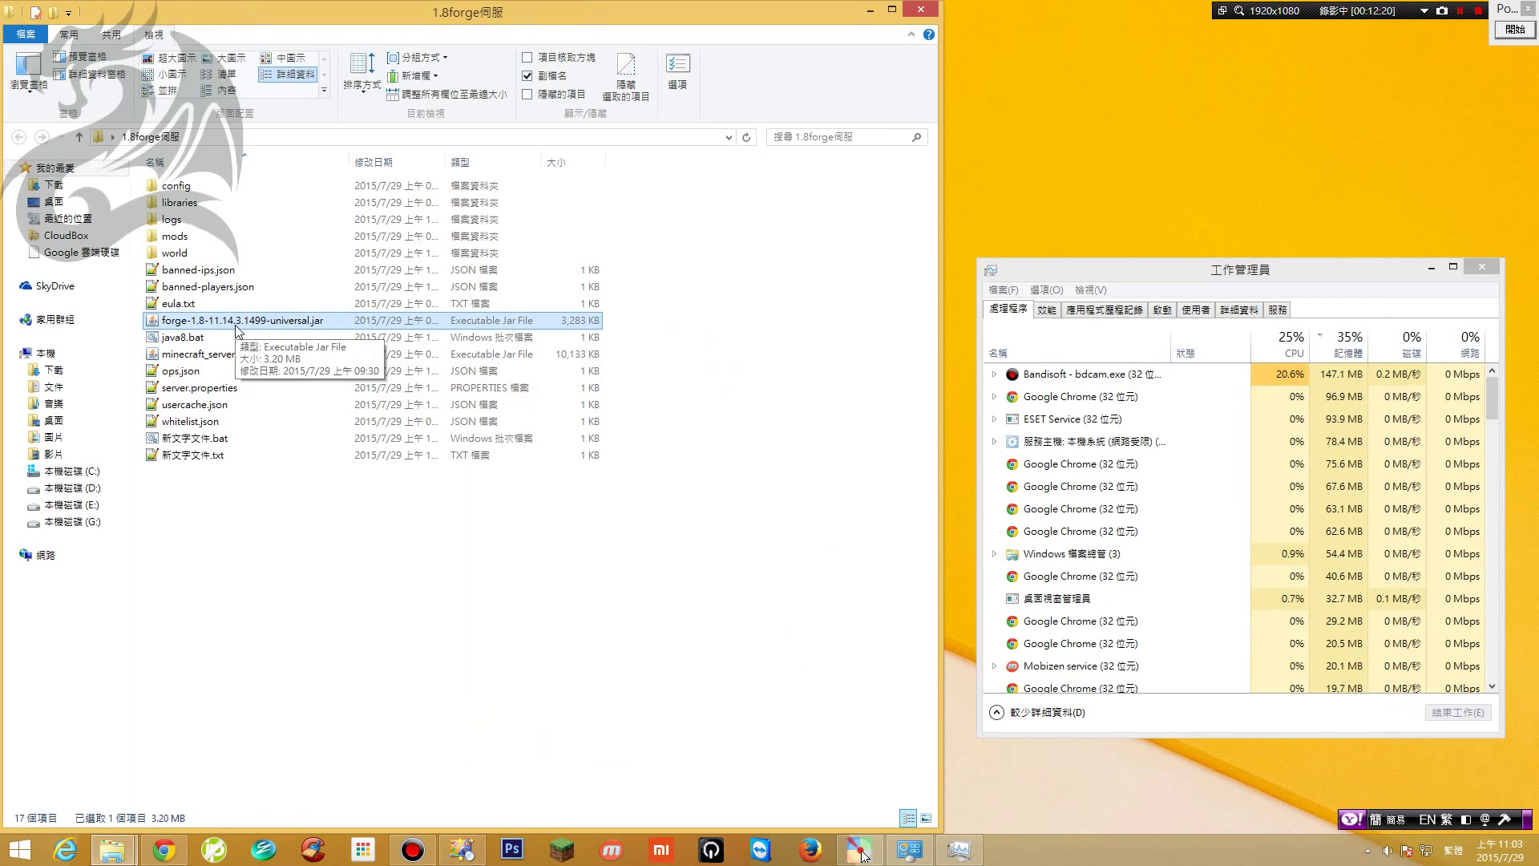
Underline forge-1.8-11.14.3.1499-universal.jar in red with the screen pen, and end the annotation
click(1514, 31)
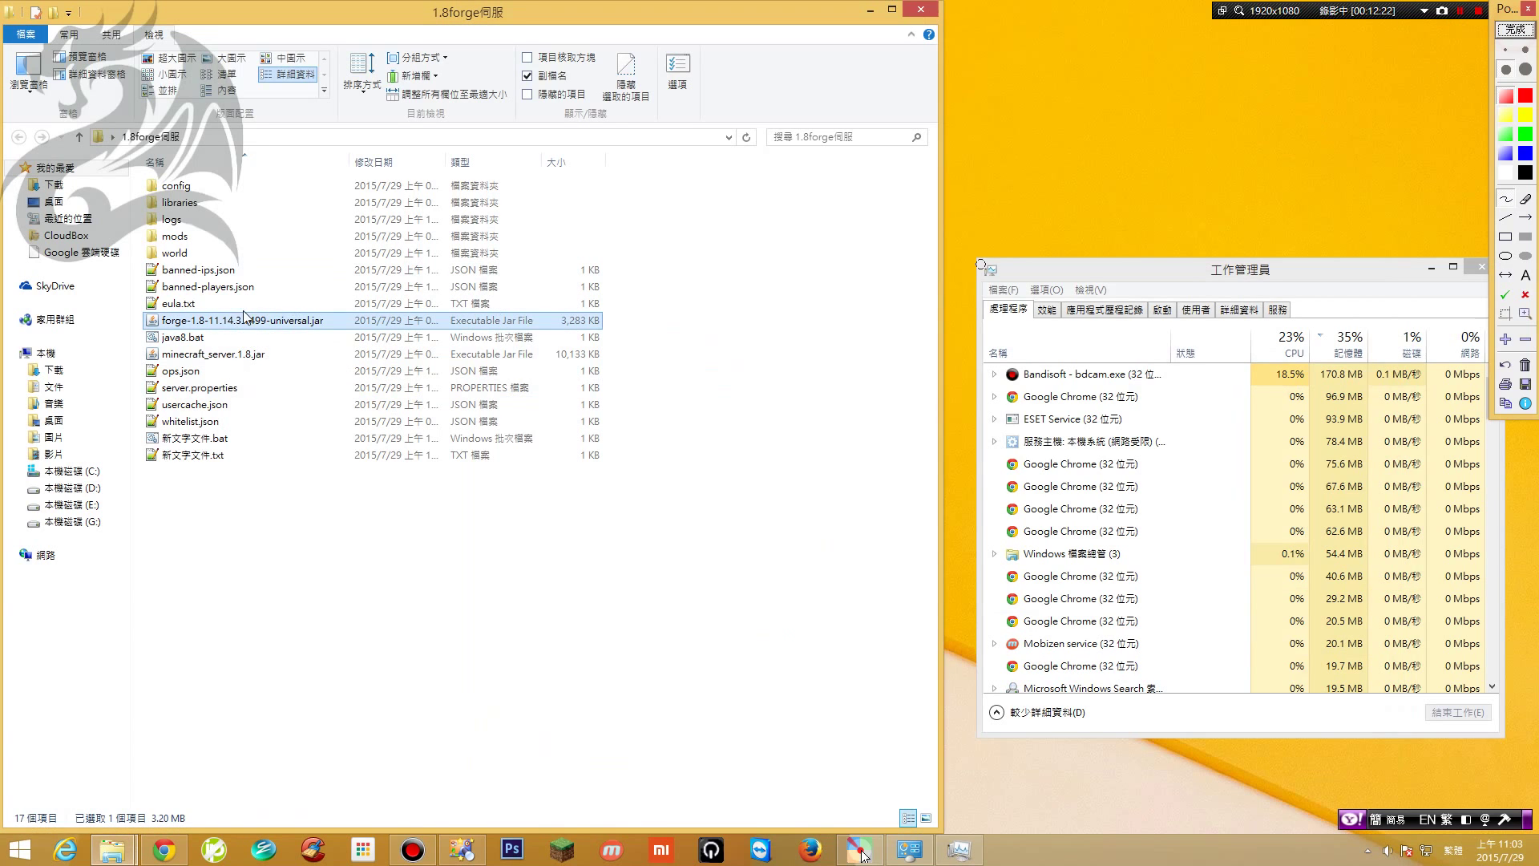
drag(153, 328, 329, 329)
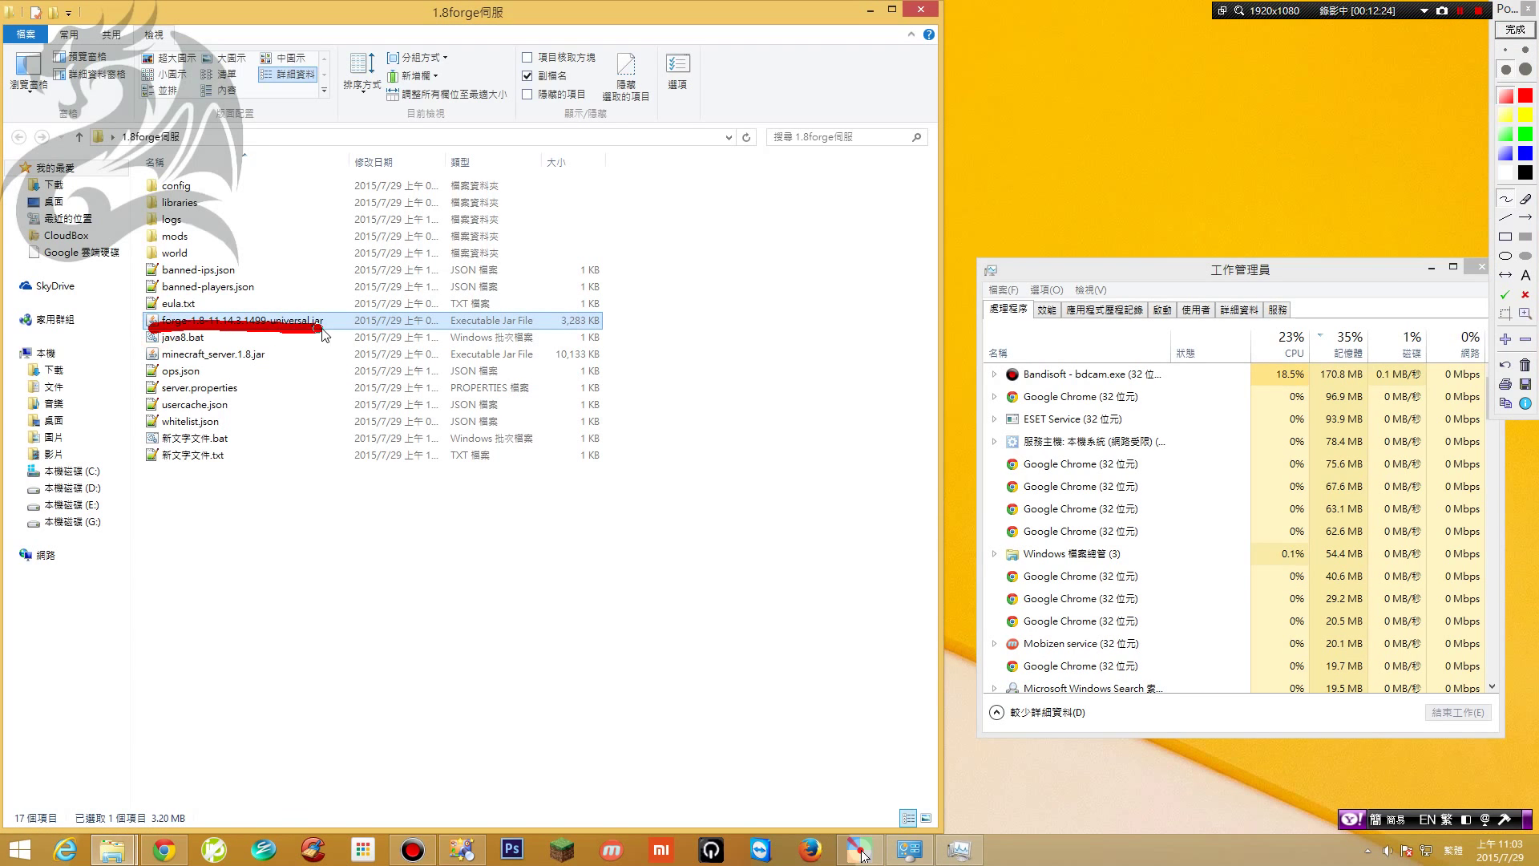
click(1515, 30)
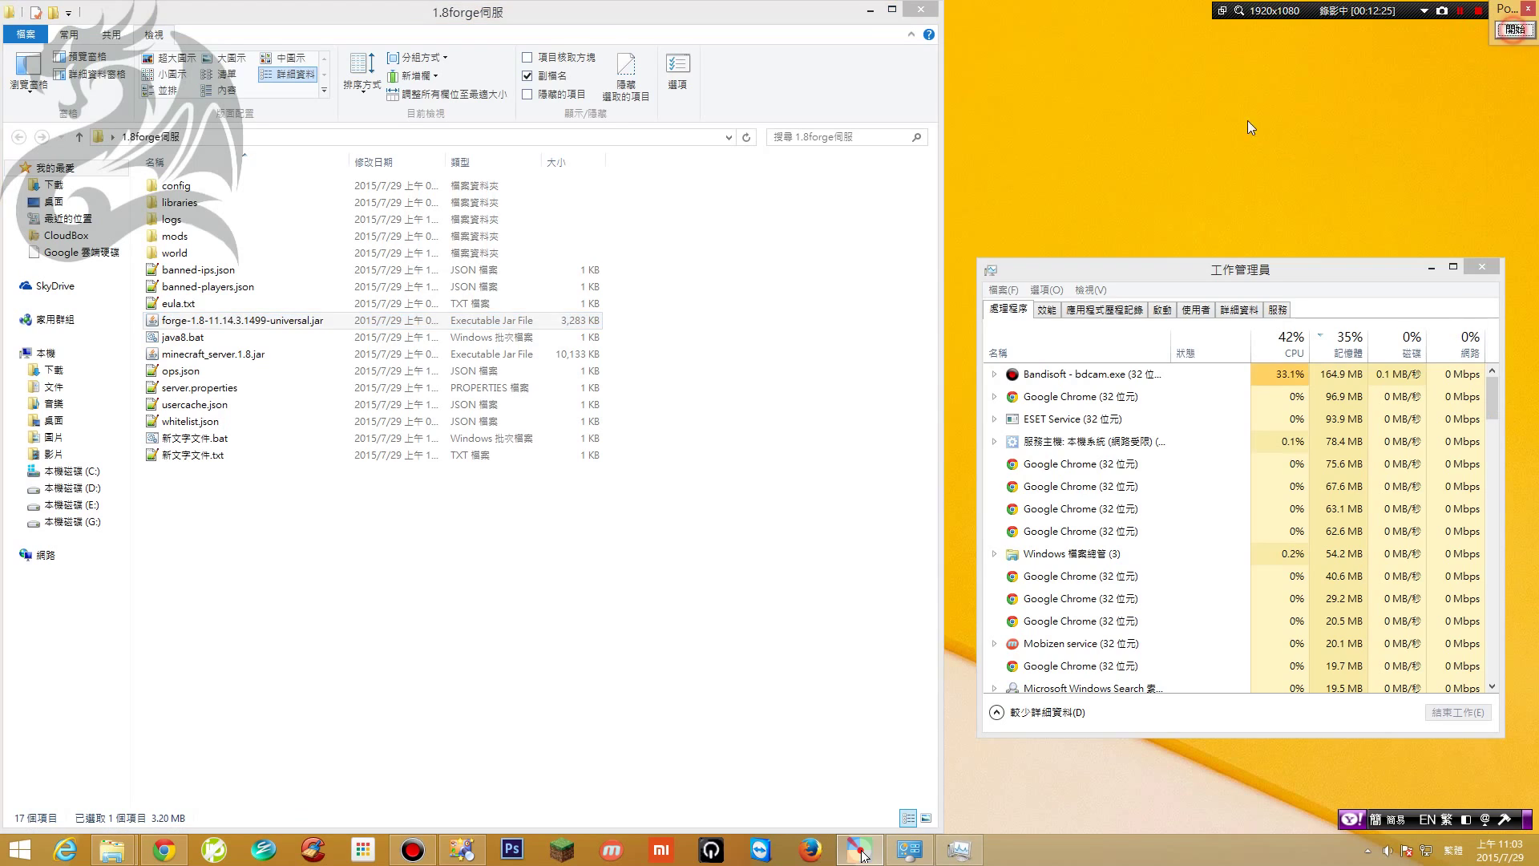
Run forge-1.8-11.14.3.1499-universal.jar and arrange the Task Manager and Minecraft server windows to check the Java process
double_click(272, 320)
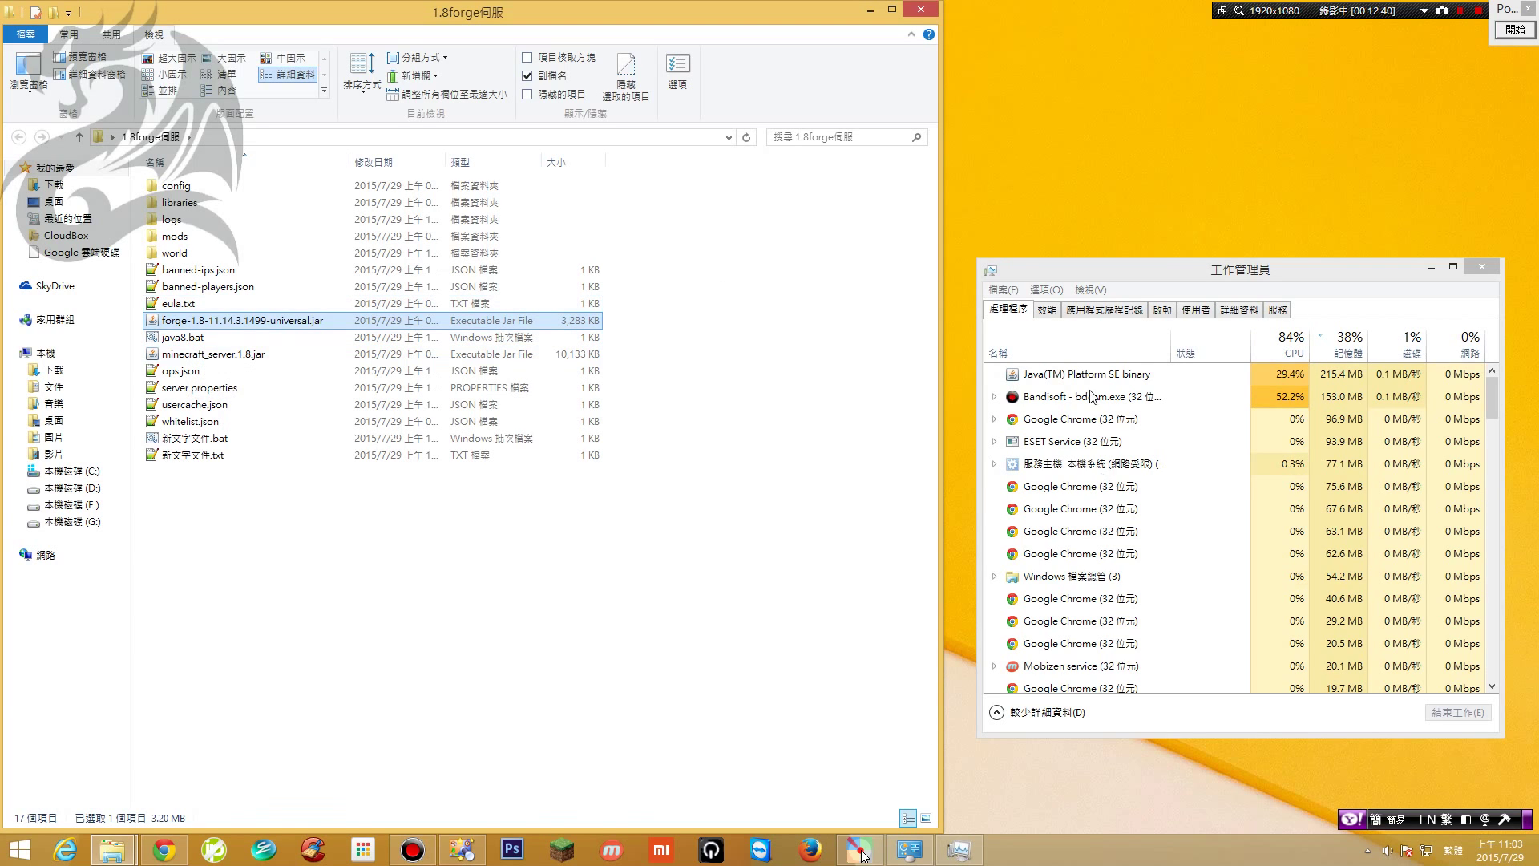
drag(1144, 269, 1158, 209)
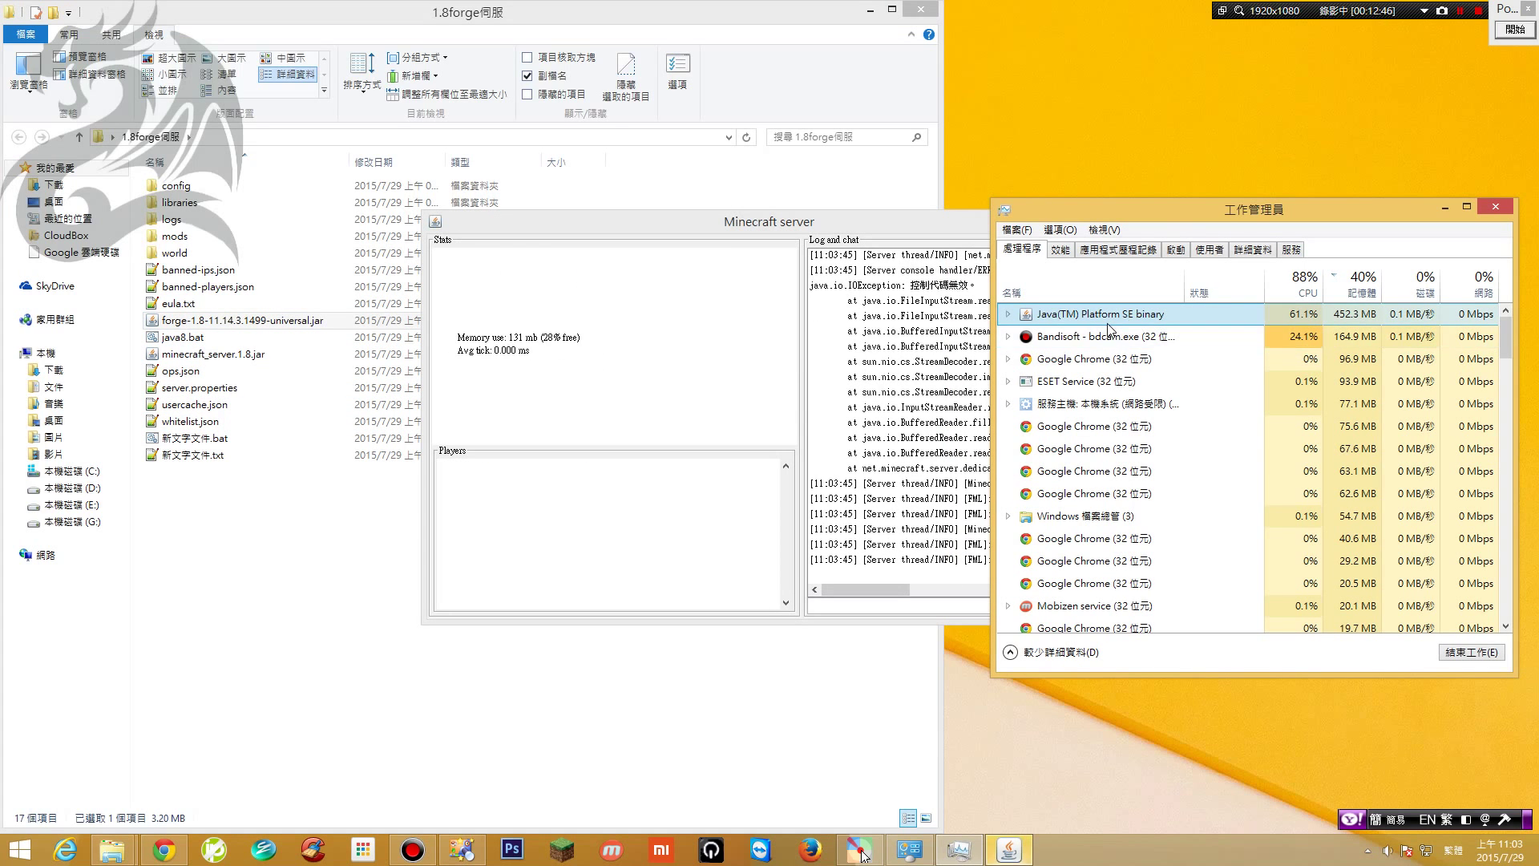
drag(1185, 213, 1212, 48)
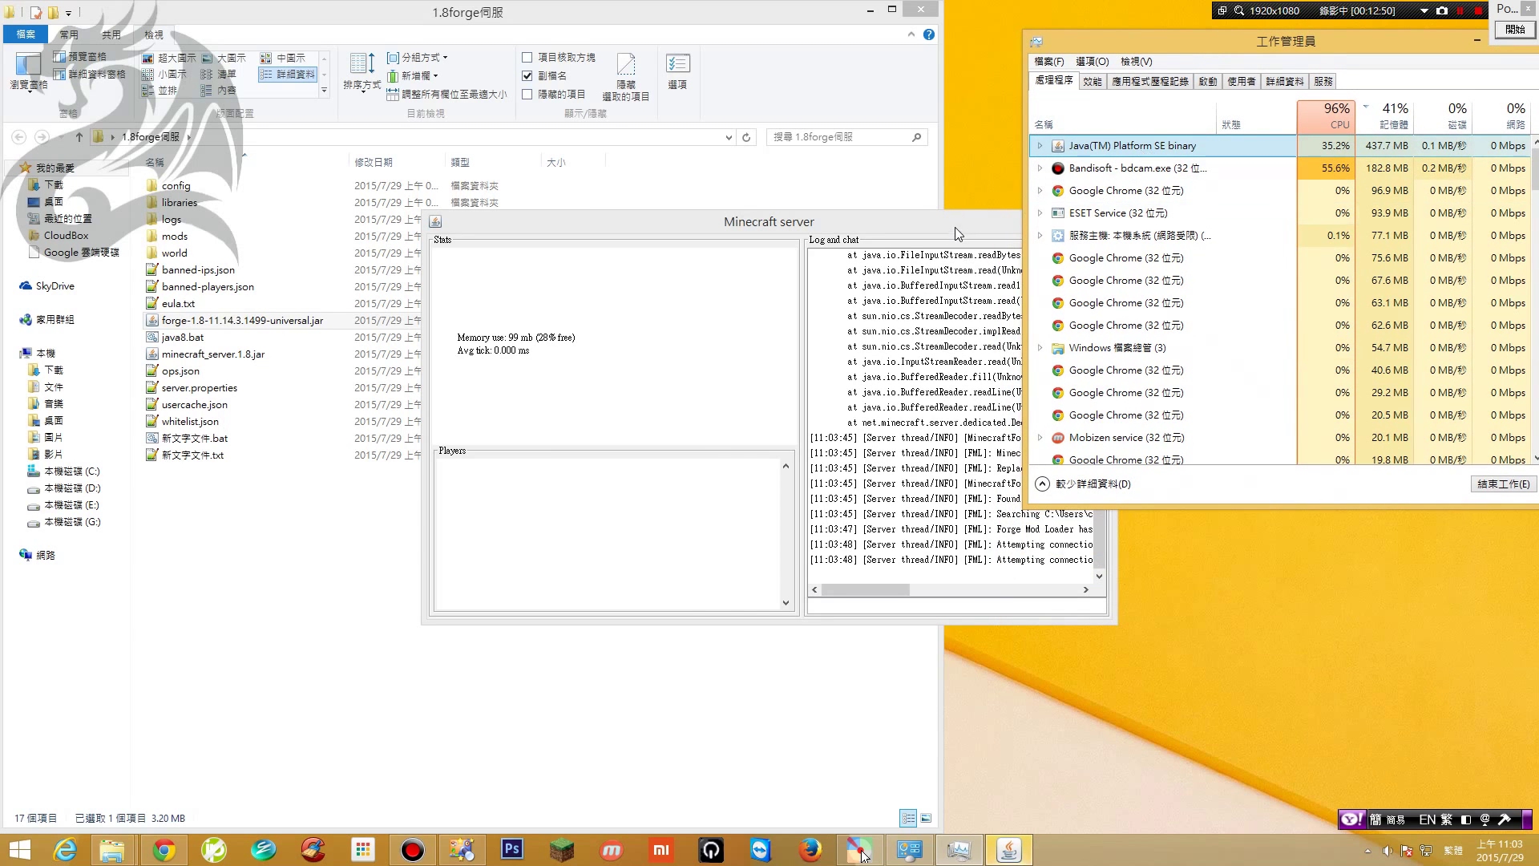
drag(954, 233, 844, 317)
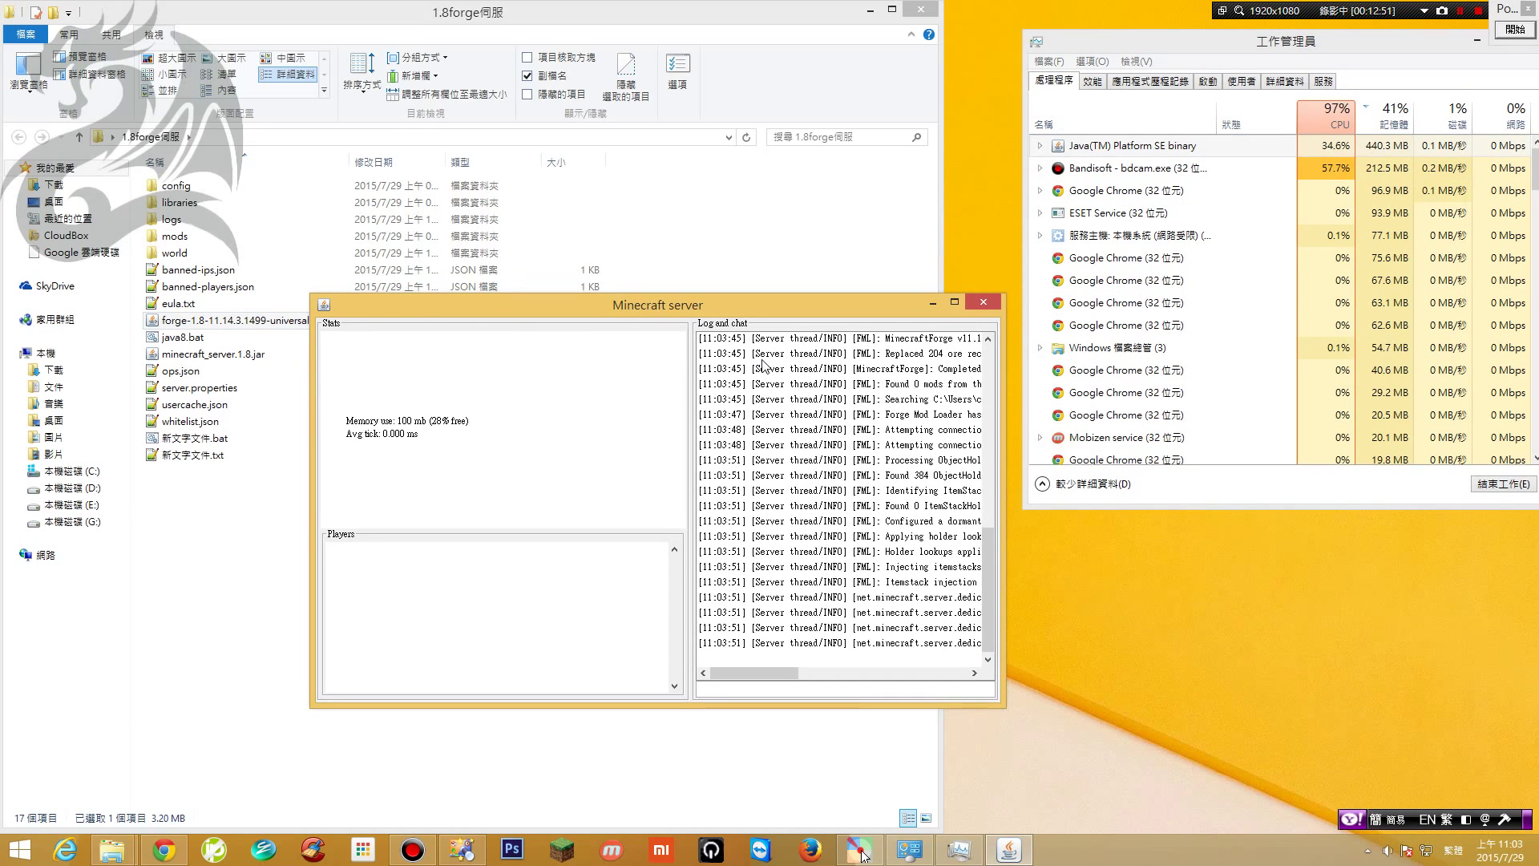
click(1209, 147)
drag(1263, 56, 1244, 66)
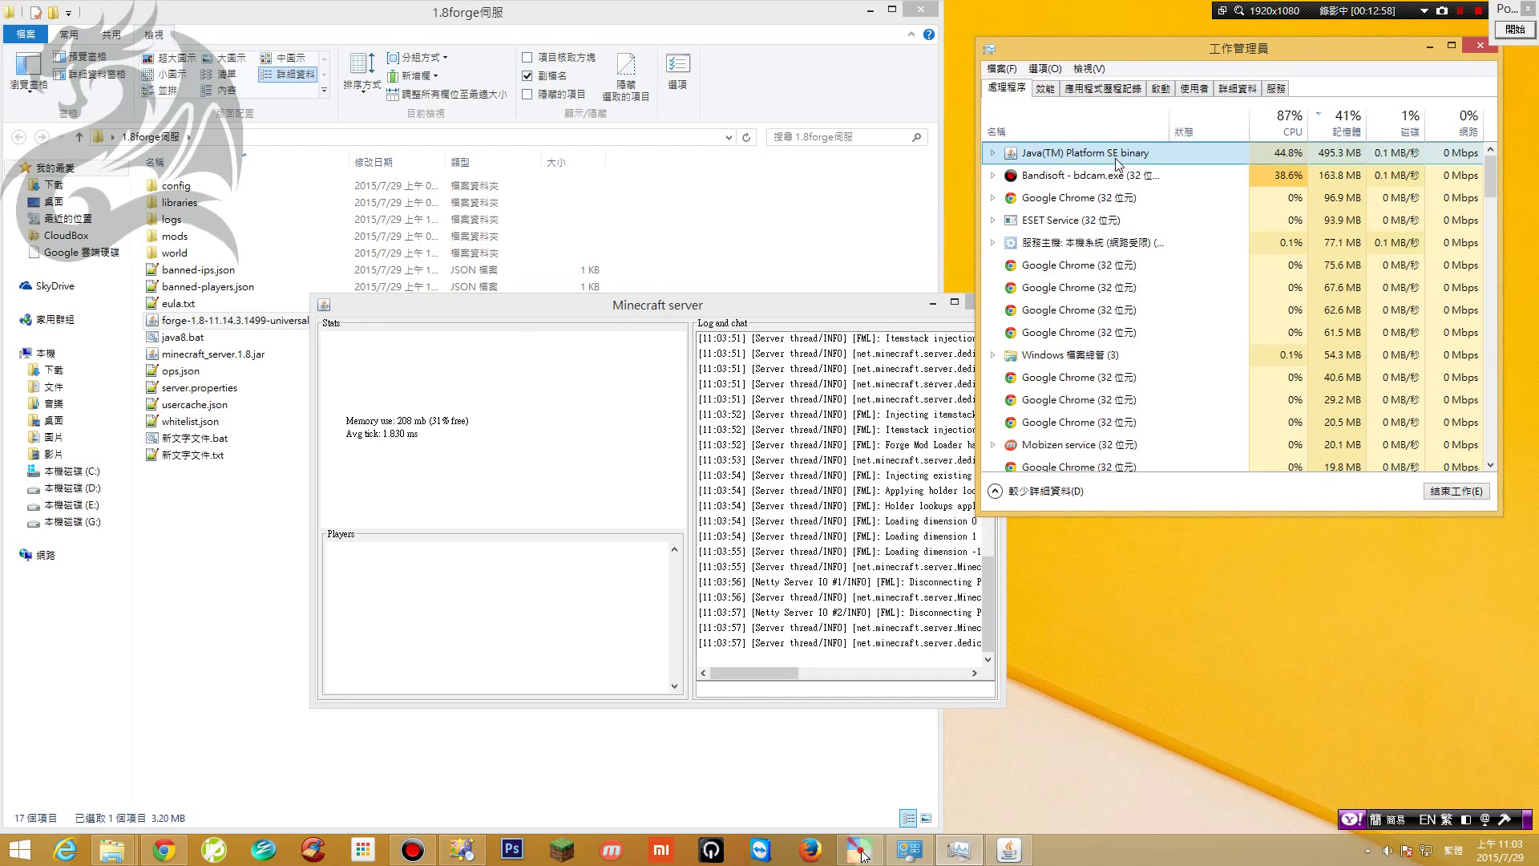
Enlarge the Minecraft server window and bring the ends of its log lines into view
drag(867, 307, 844, 278)
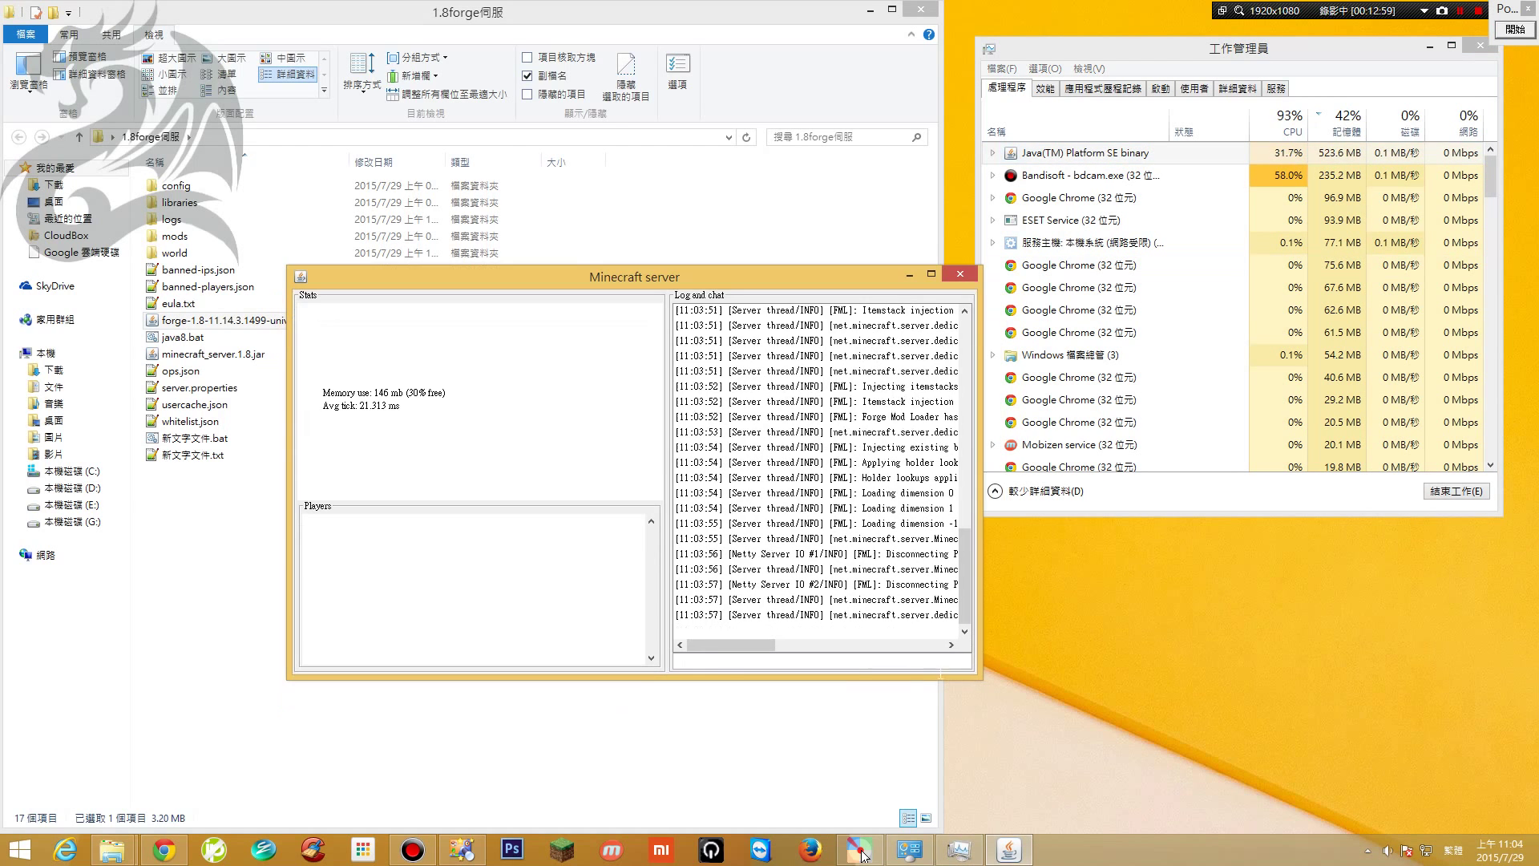
drag(732, 646, 826, 648)
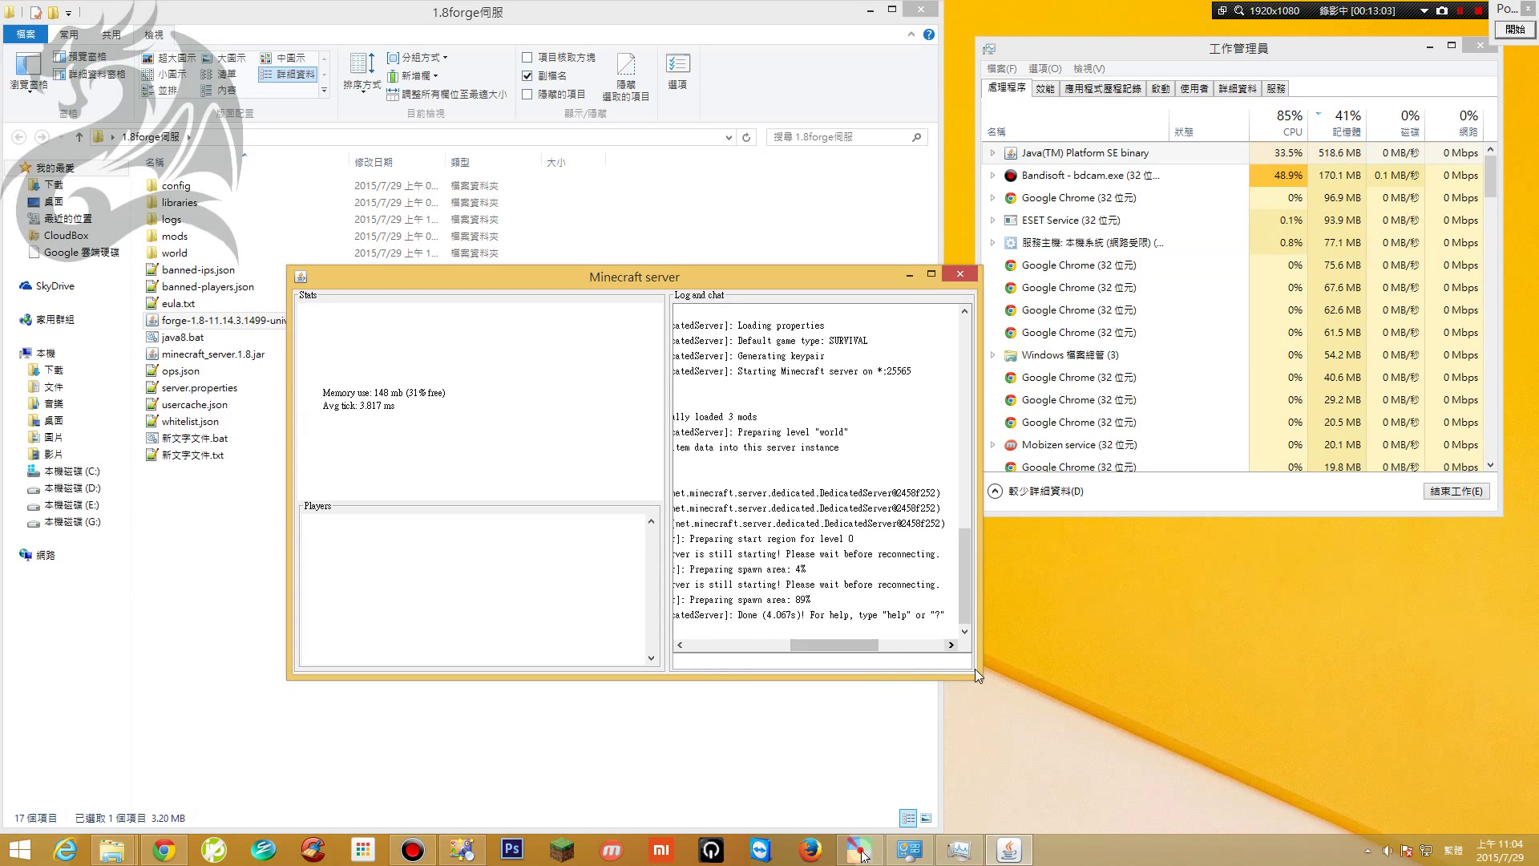
drag(976, 673, 1231, 729)
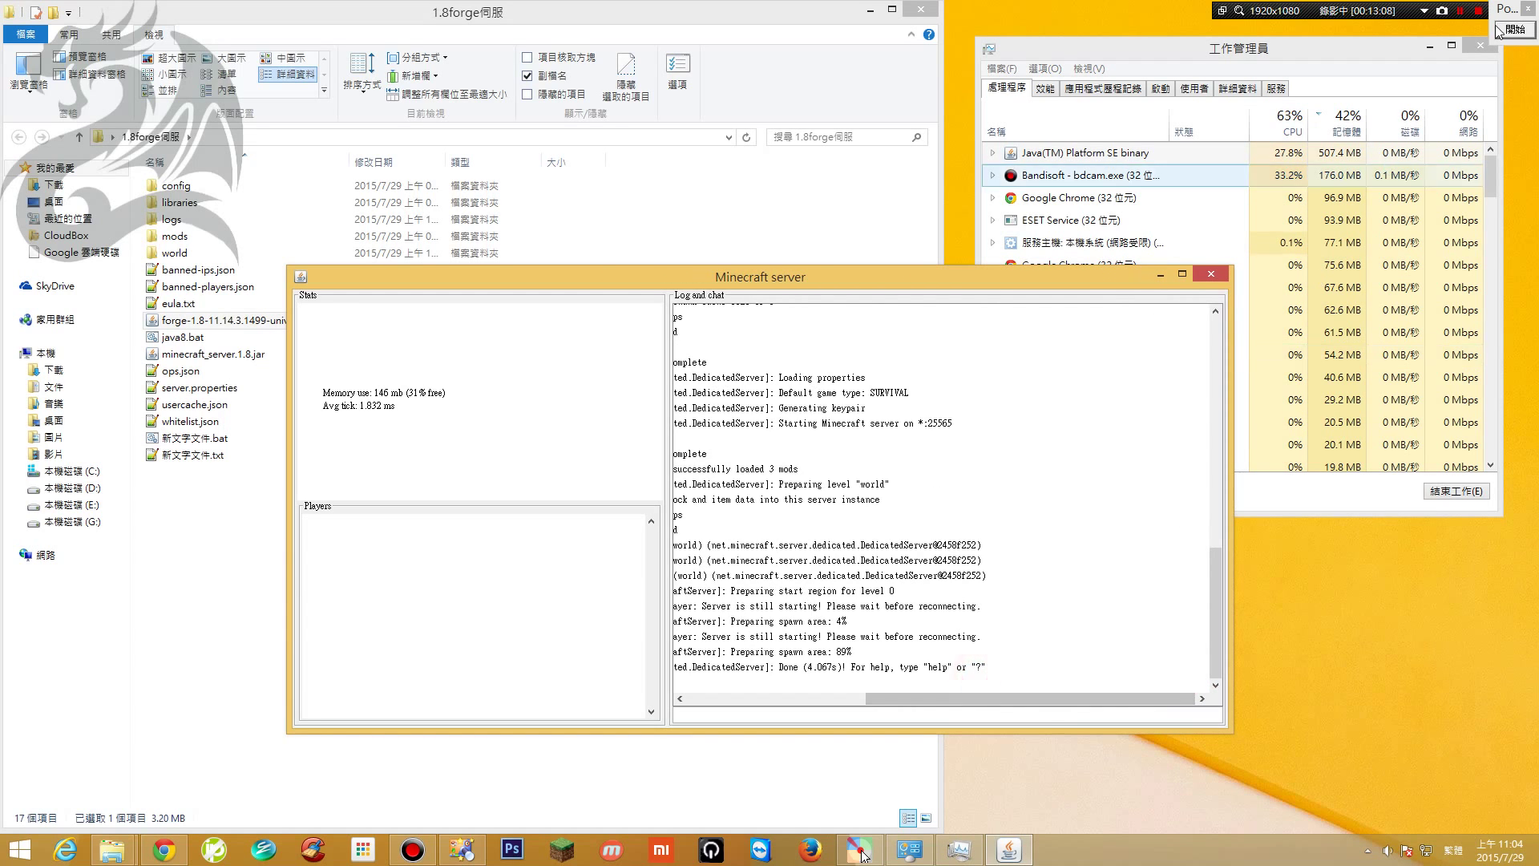
Circle the help hint on the log's Done line in red with the screen pen, and end the annotation
click(1523, 33)
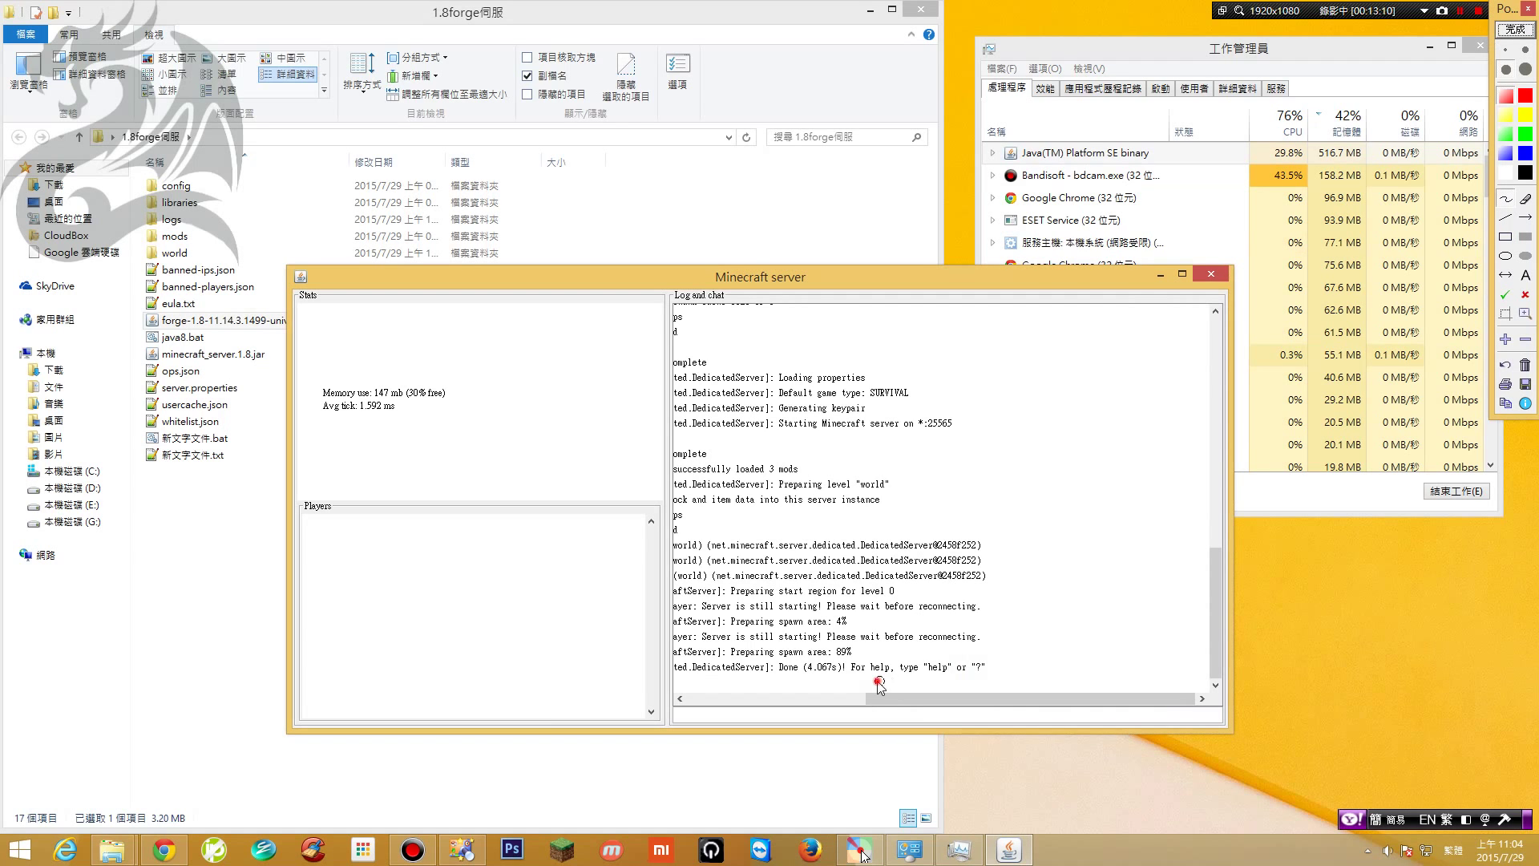
mouse_move(873, 681)
mouse_down()
mouse_move(998, 687)
mouse_move(922, 646)
mouse_move(862, 680)
mouse_move(976, 682)
mouse_up()
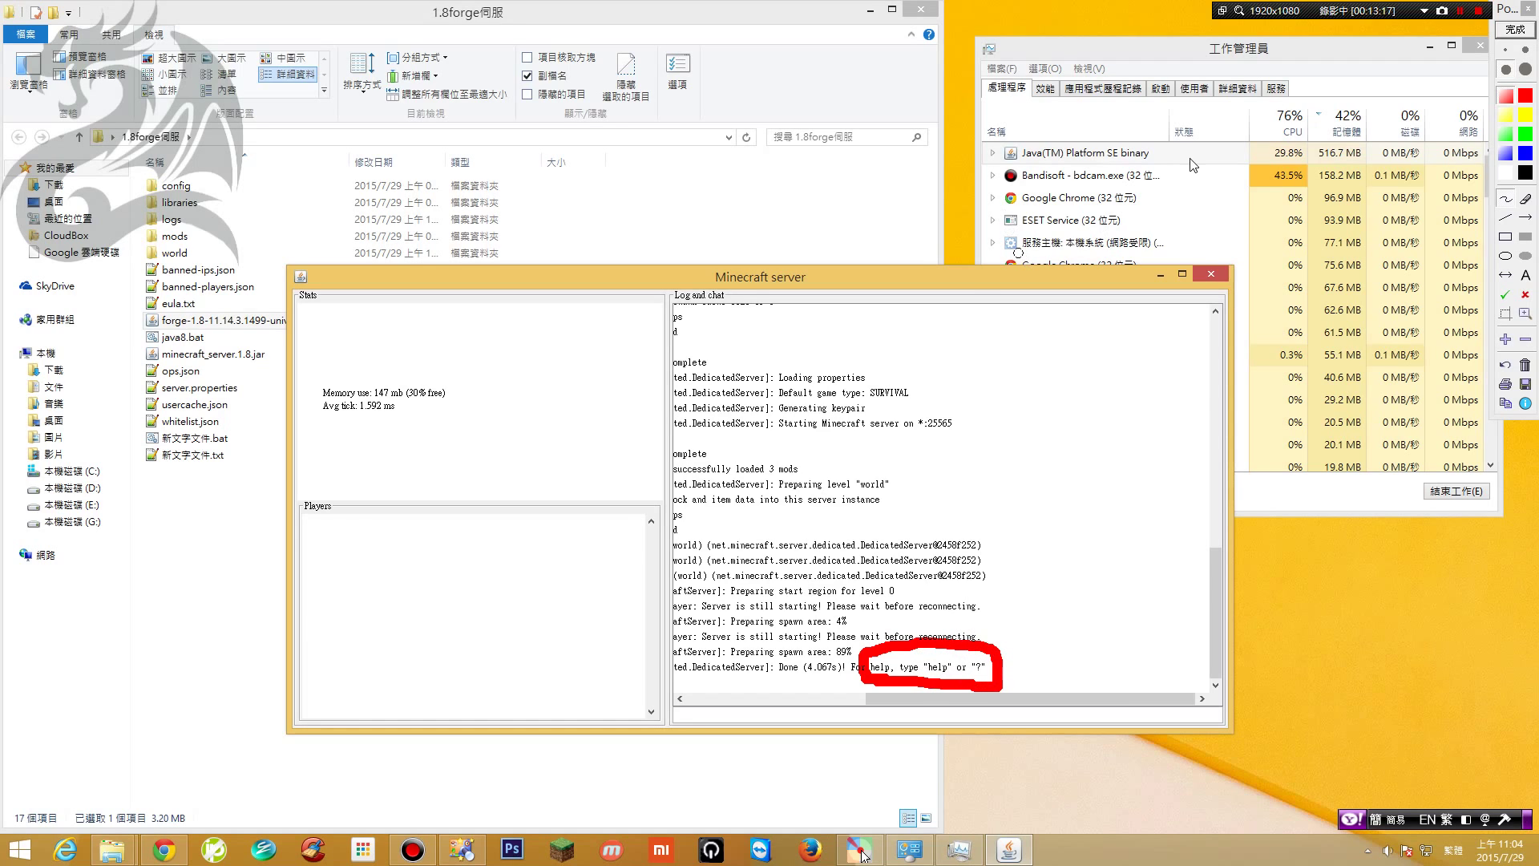
click(1522, 36)
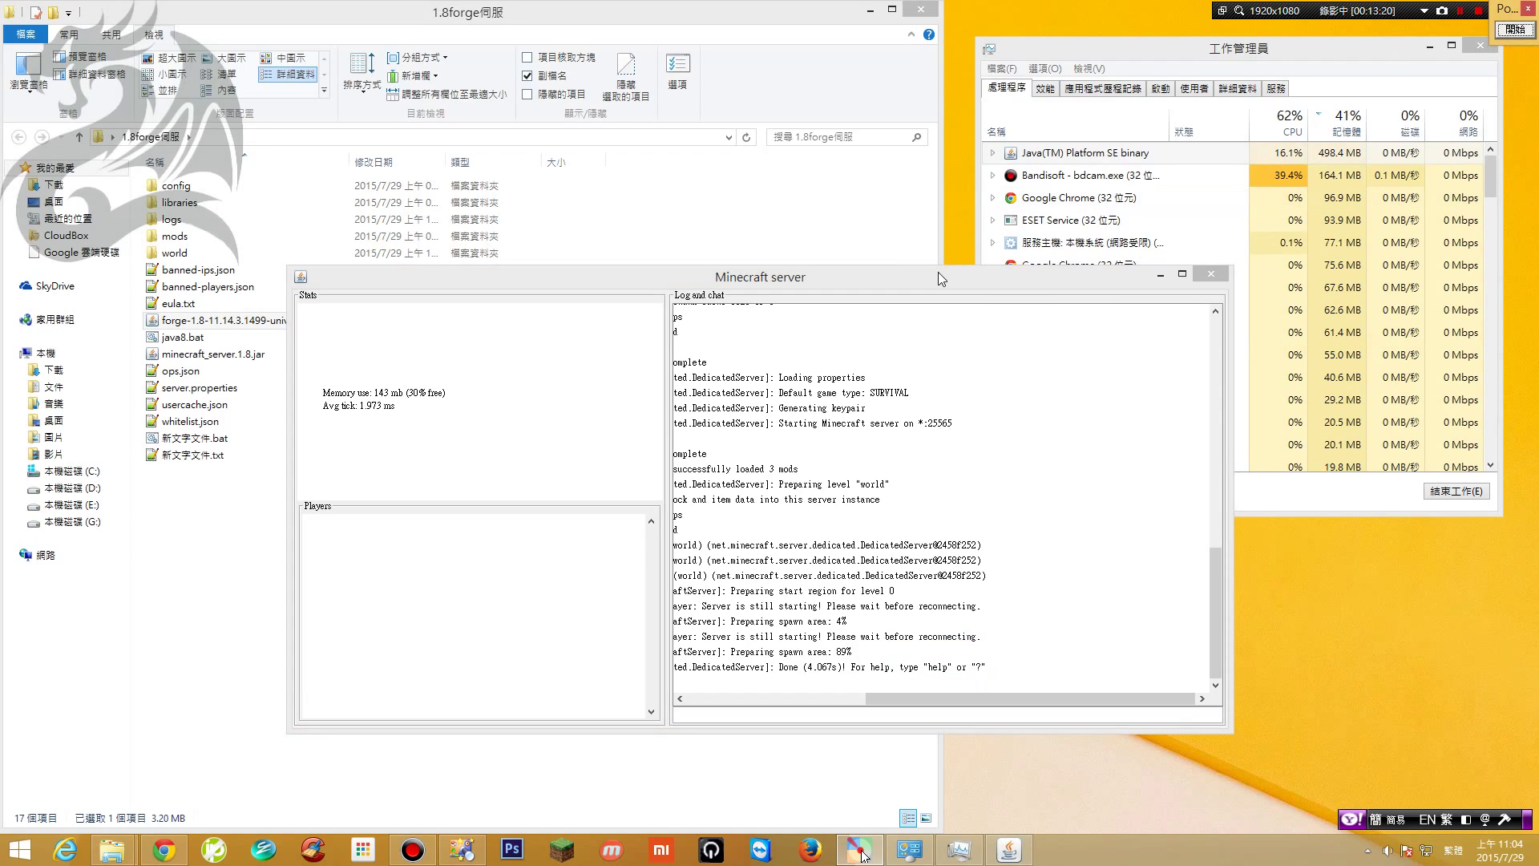
Grant operator rights to the player's username with the op command, and check the resulting line in the server log
drag(938, 272, 1000, 72)
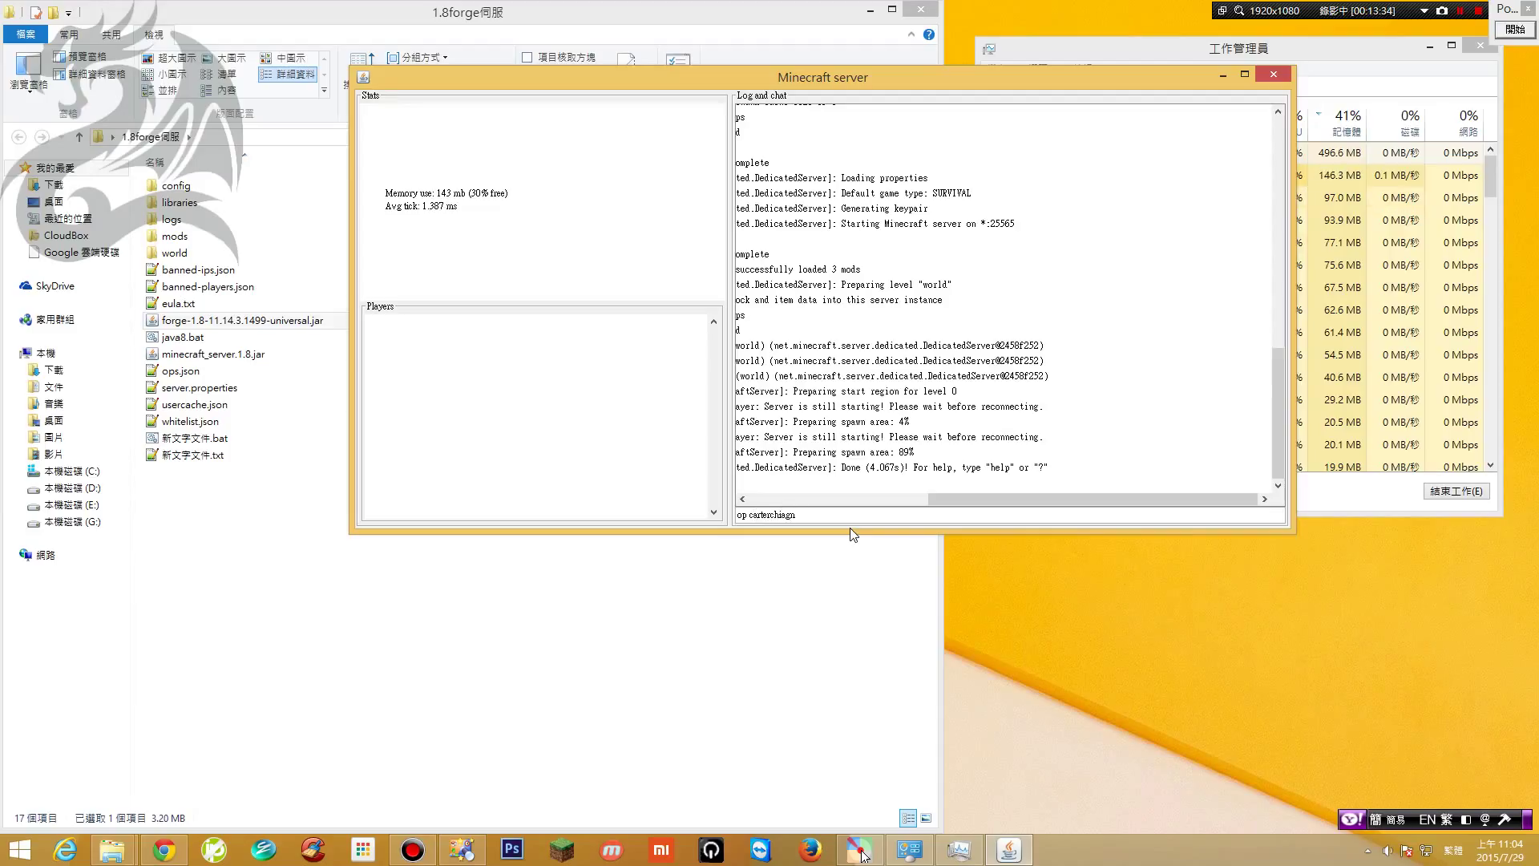
key(Return)
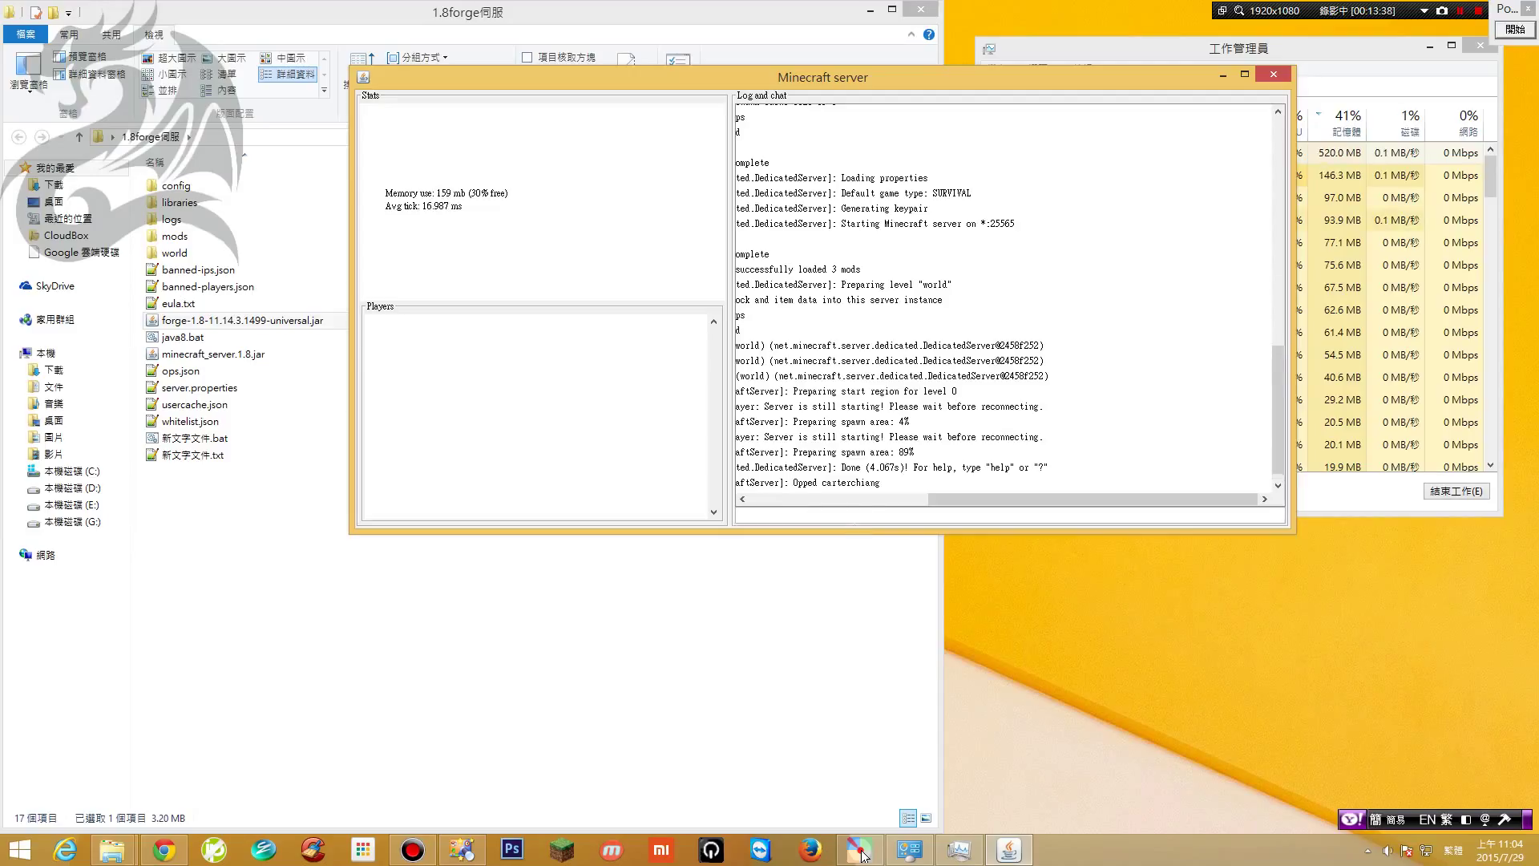
click(793, 483)
drag(807, 481, 885, 485)
click(859, 487)
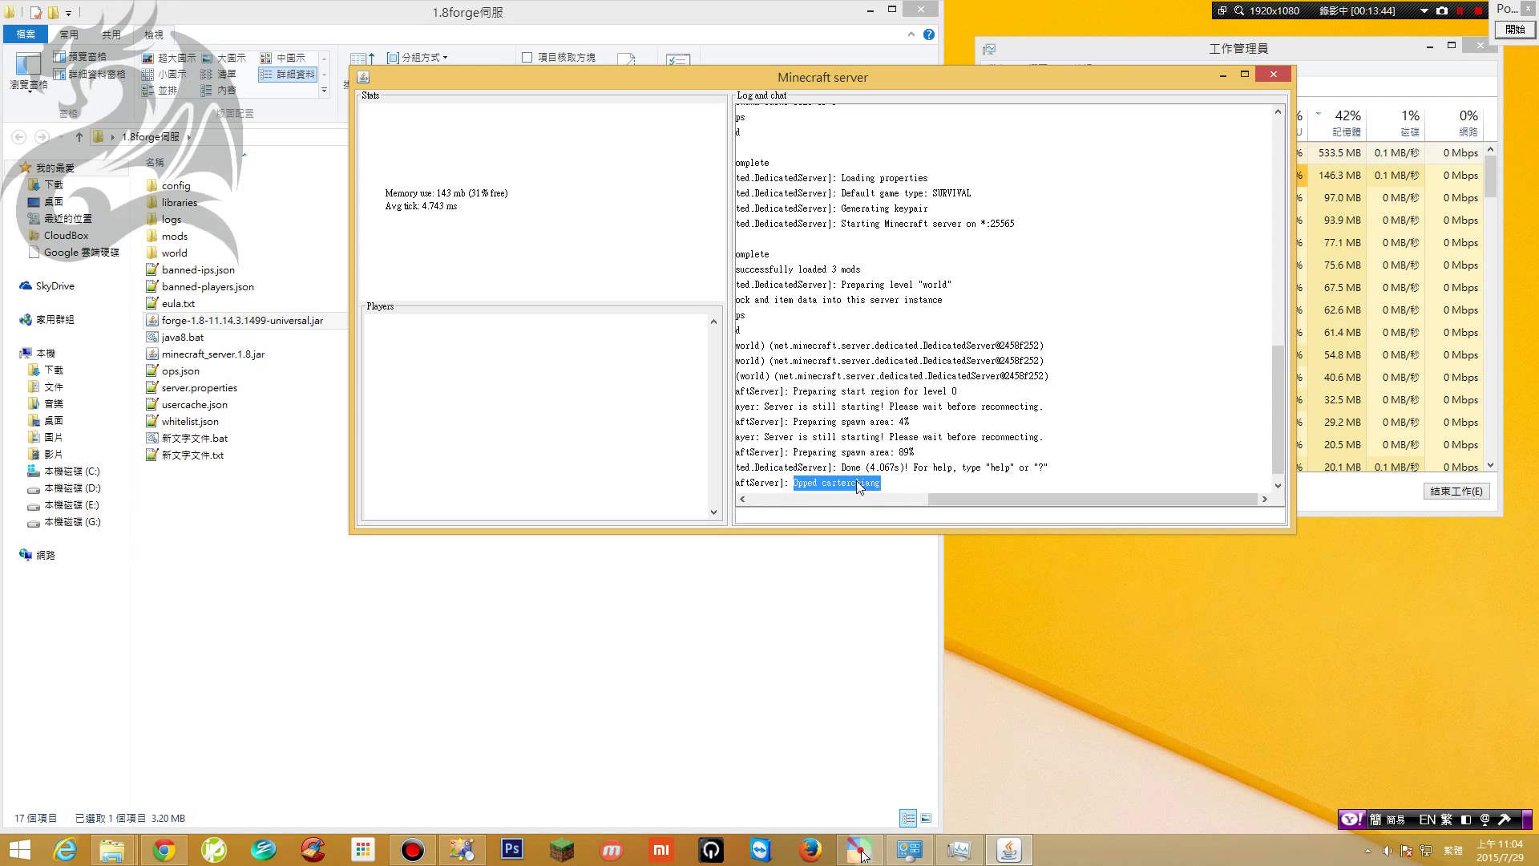
click(1008, 330)
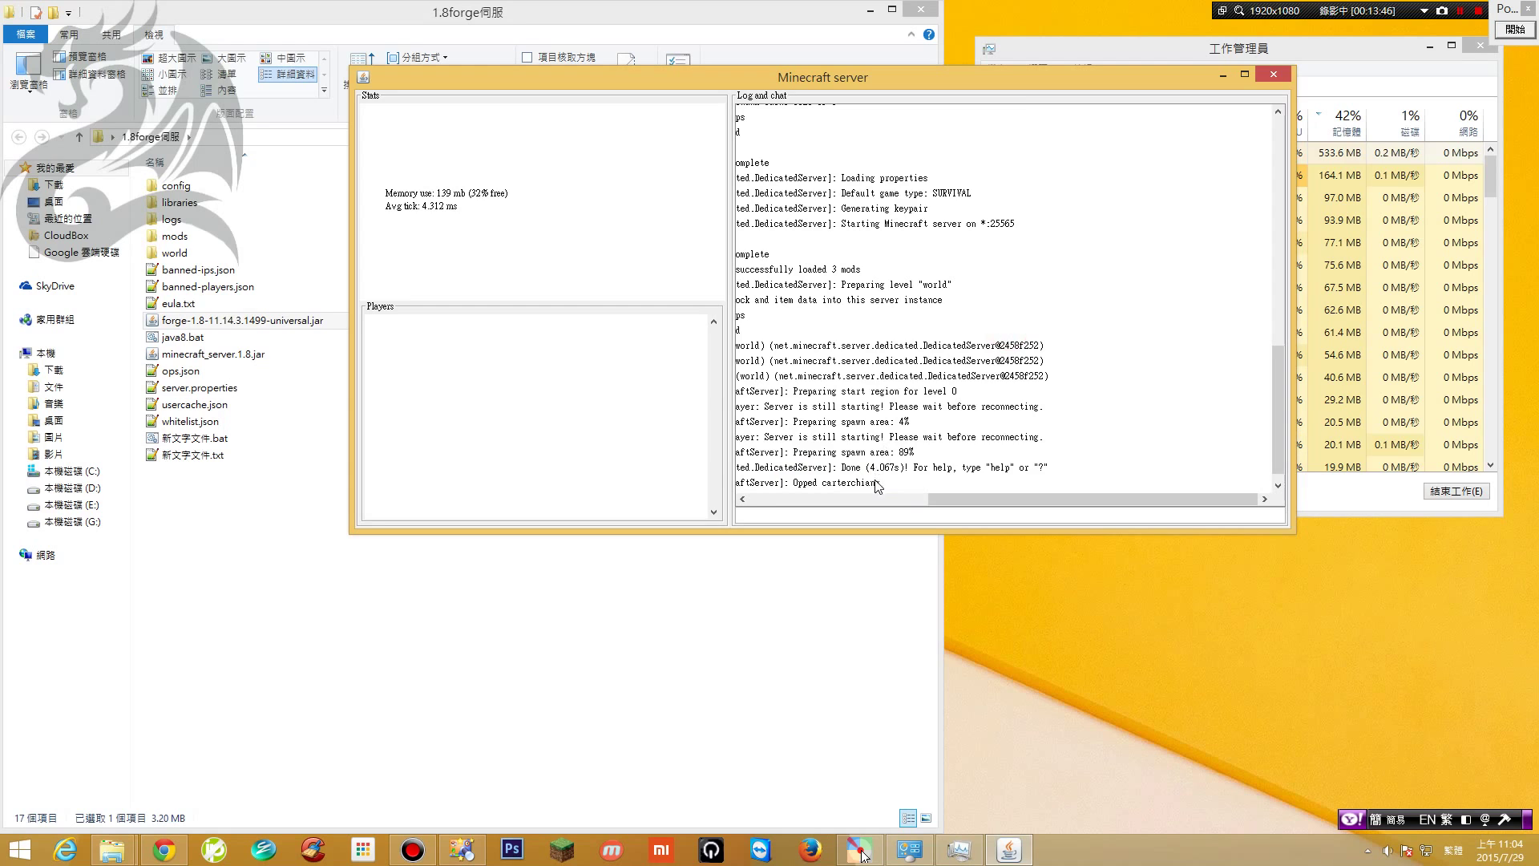
Run java8.bat from the server folder, close its console, and close the open Minecraft server window
drag(1012, 80, 943, 217)
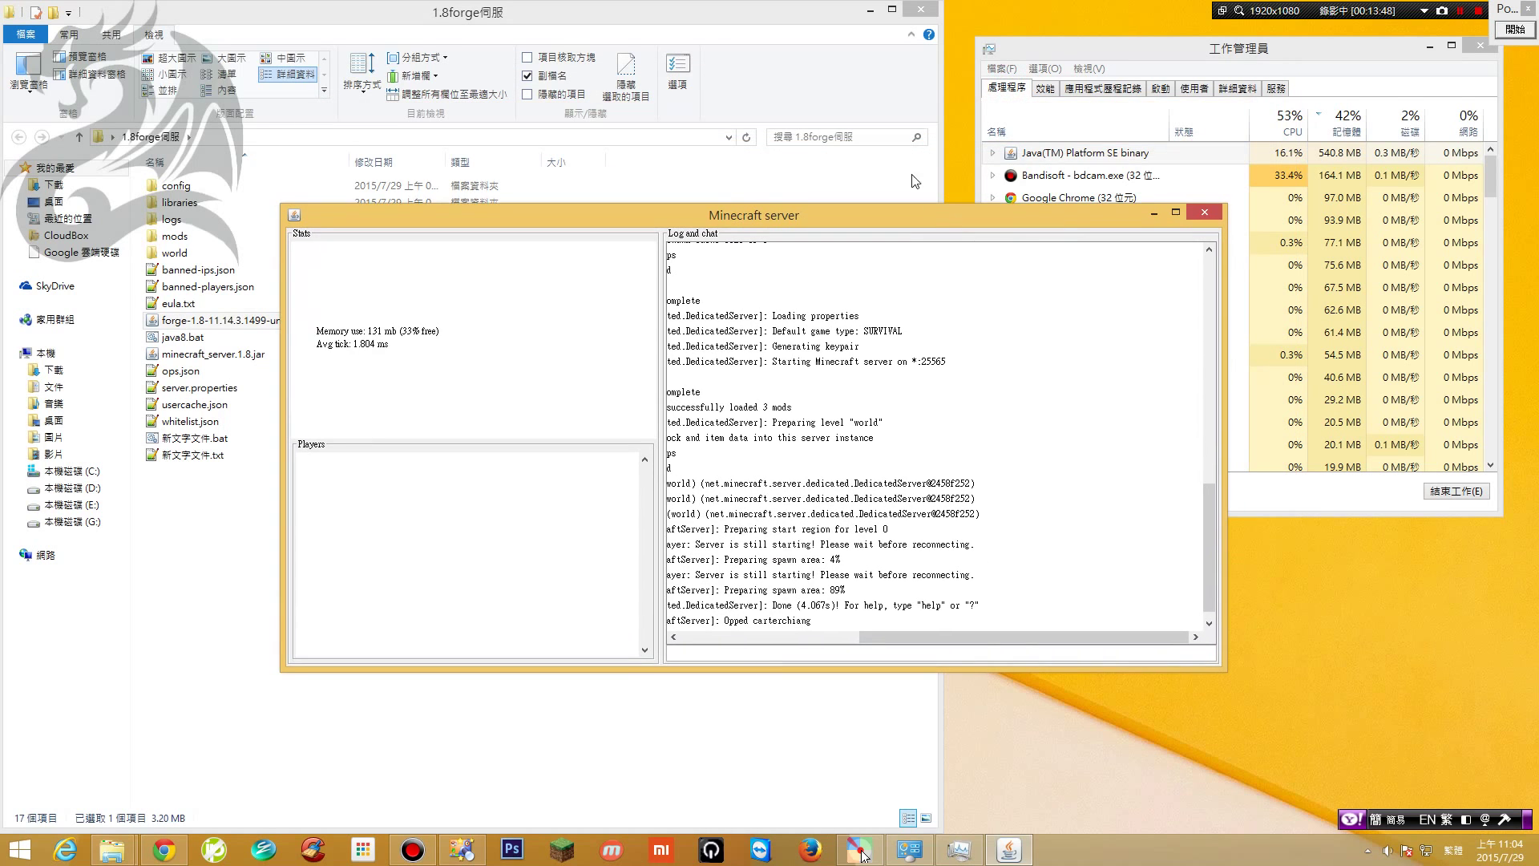
click(854, 111)
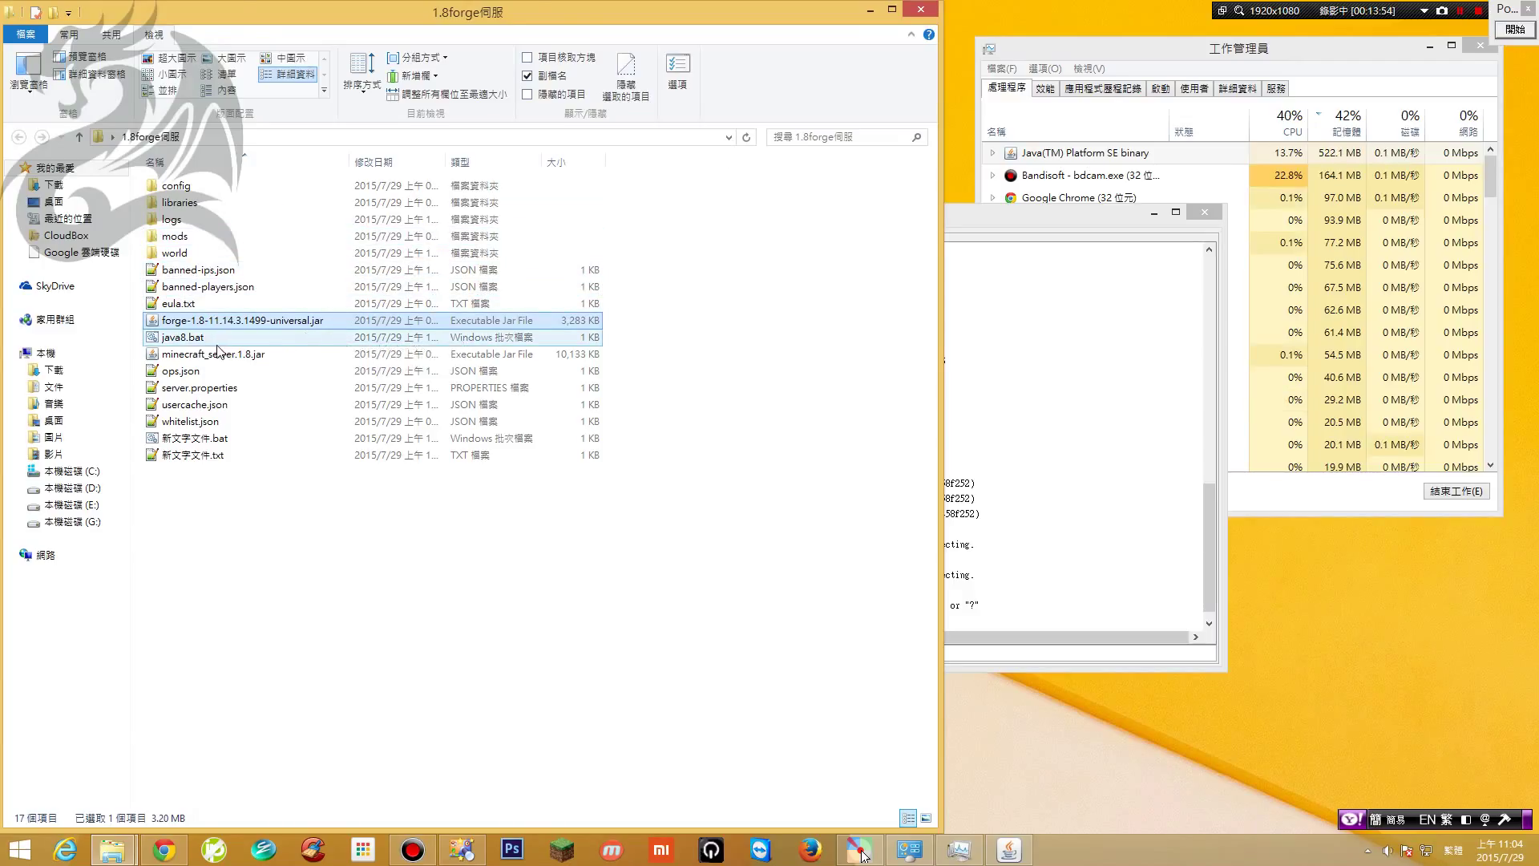
click(202, 343)
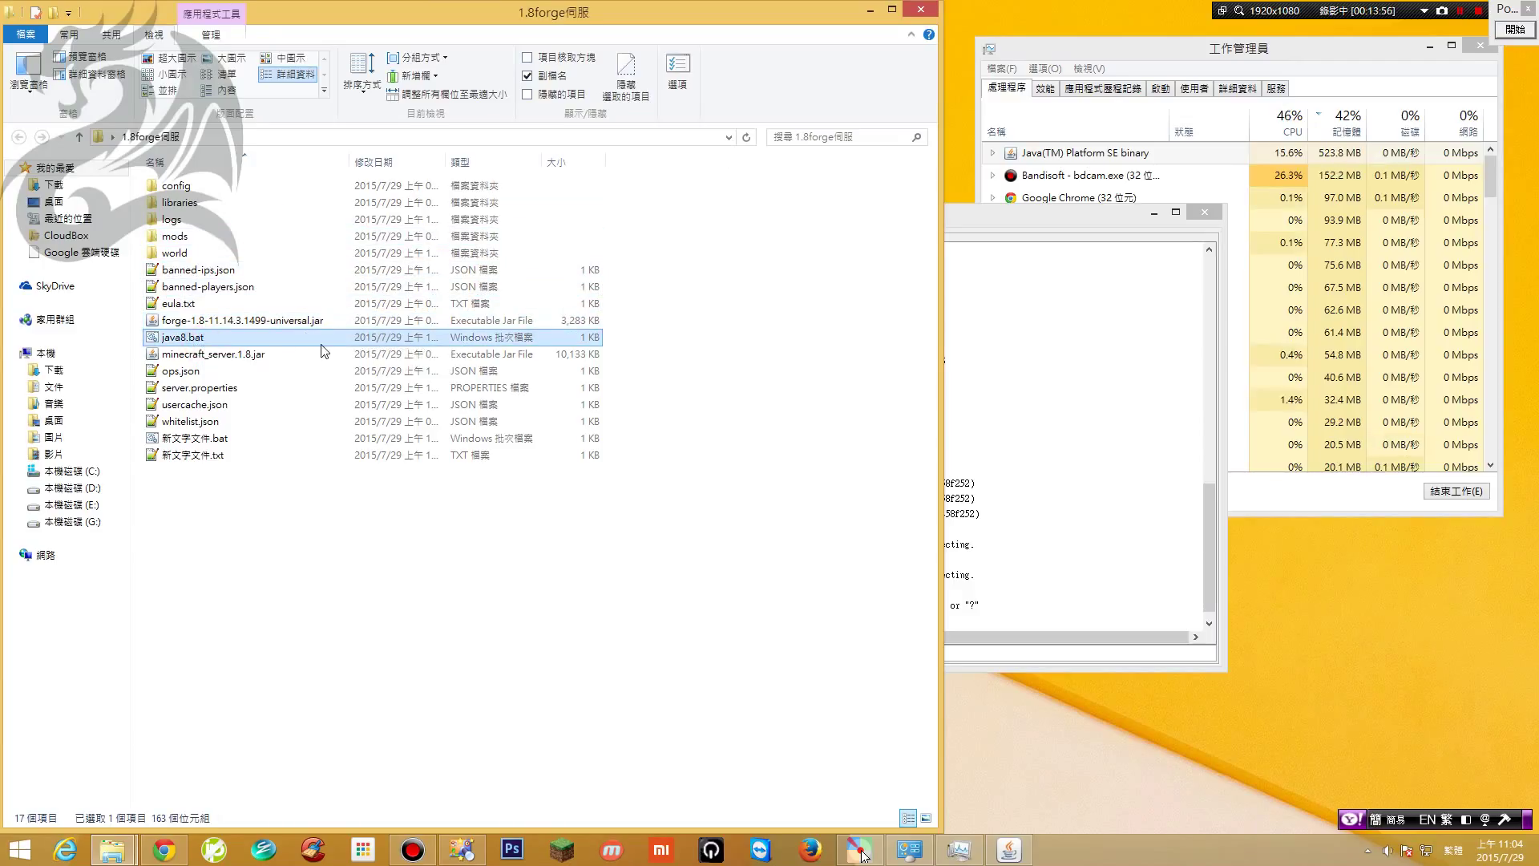
click(993, 219)
drag(997, 218, 1049, 197)
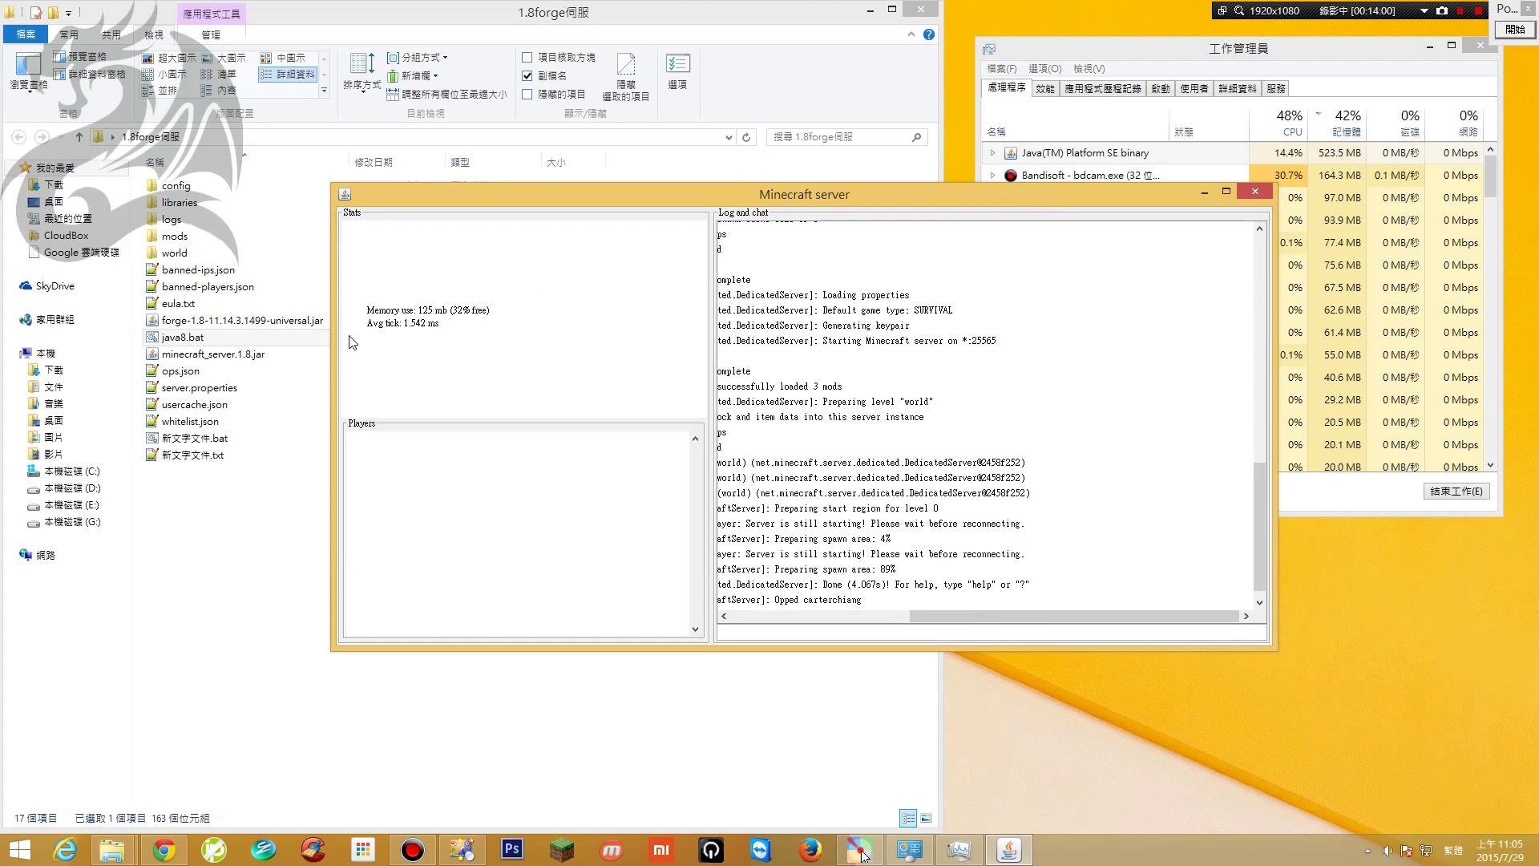
click(208, 340)
right_click(208, 340)
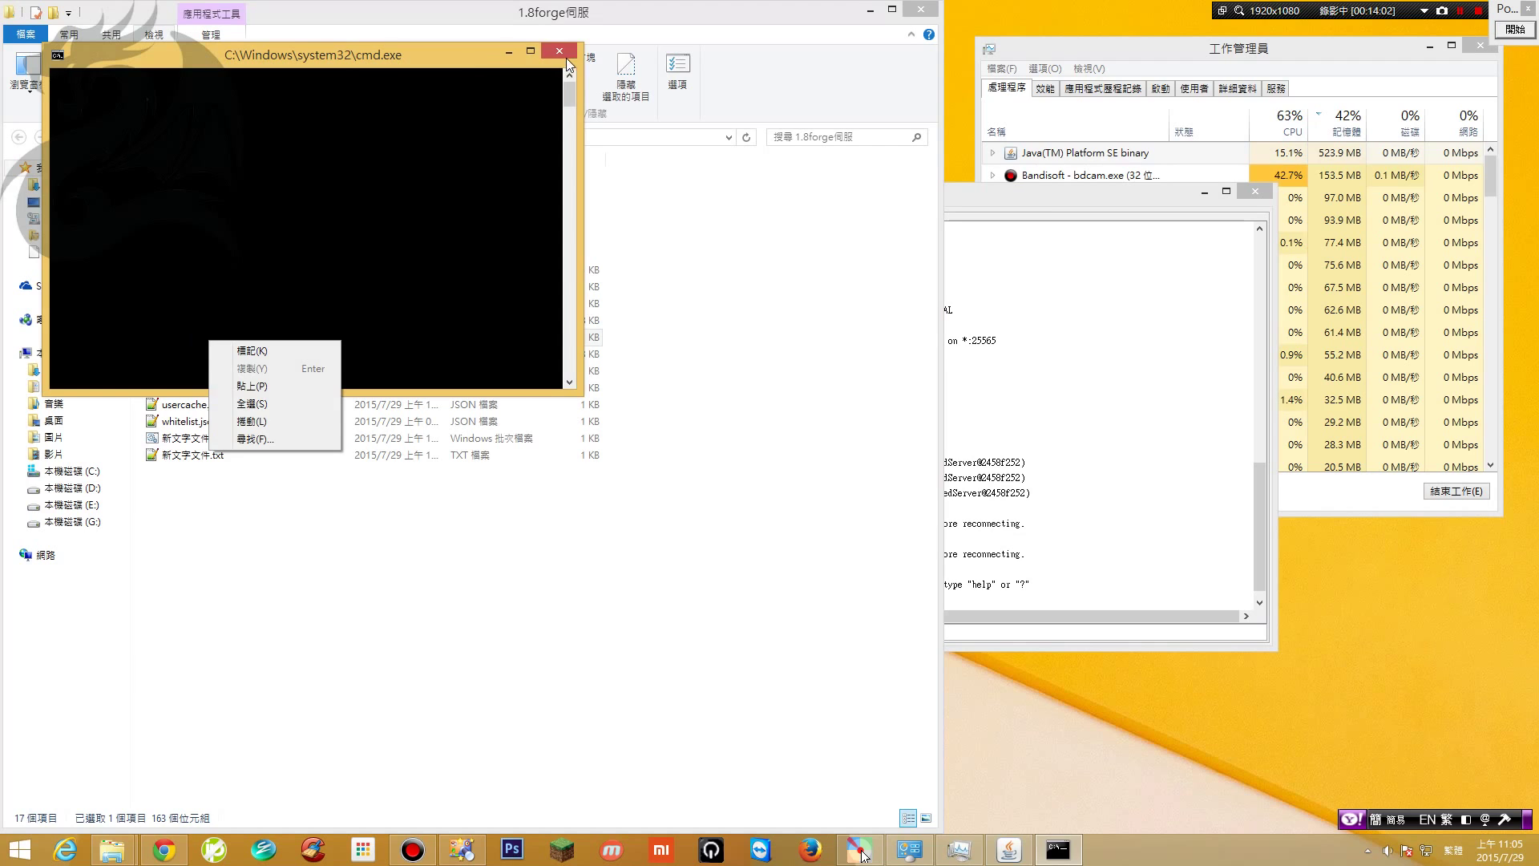
click(1256, 193)
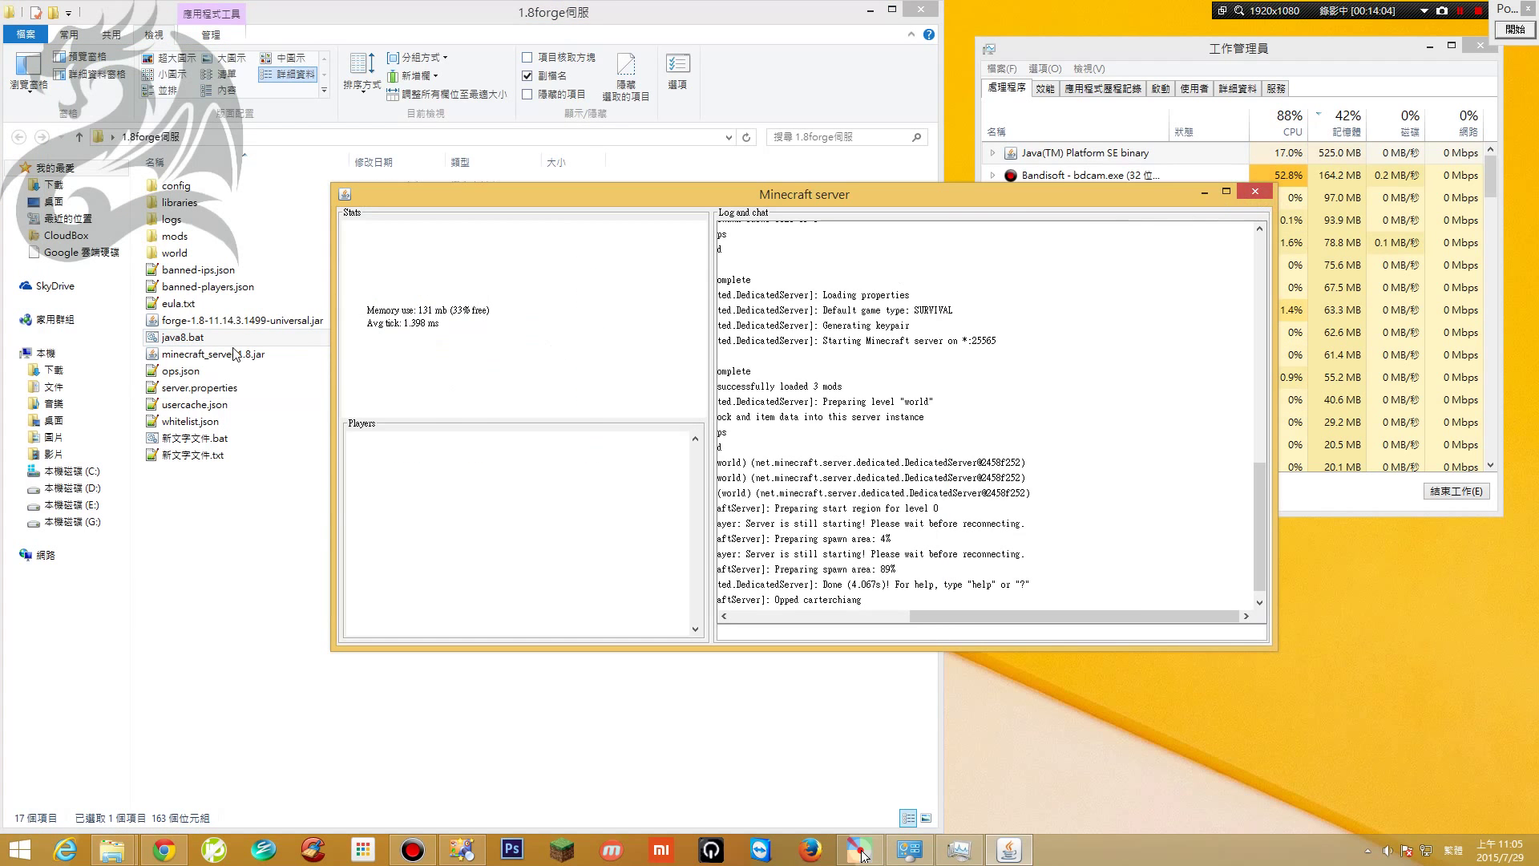
Open java8.bat for editing, review its launch line, and minimise the Task Manager
right_click(238, 343)
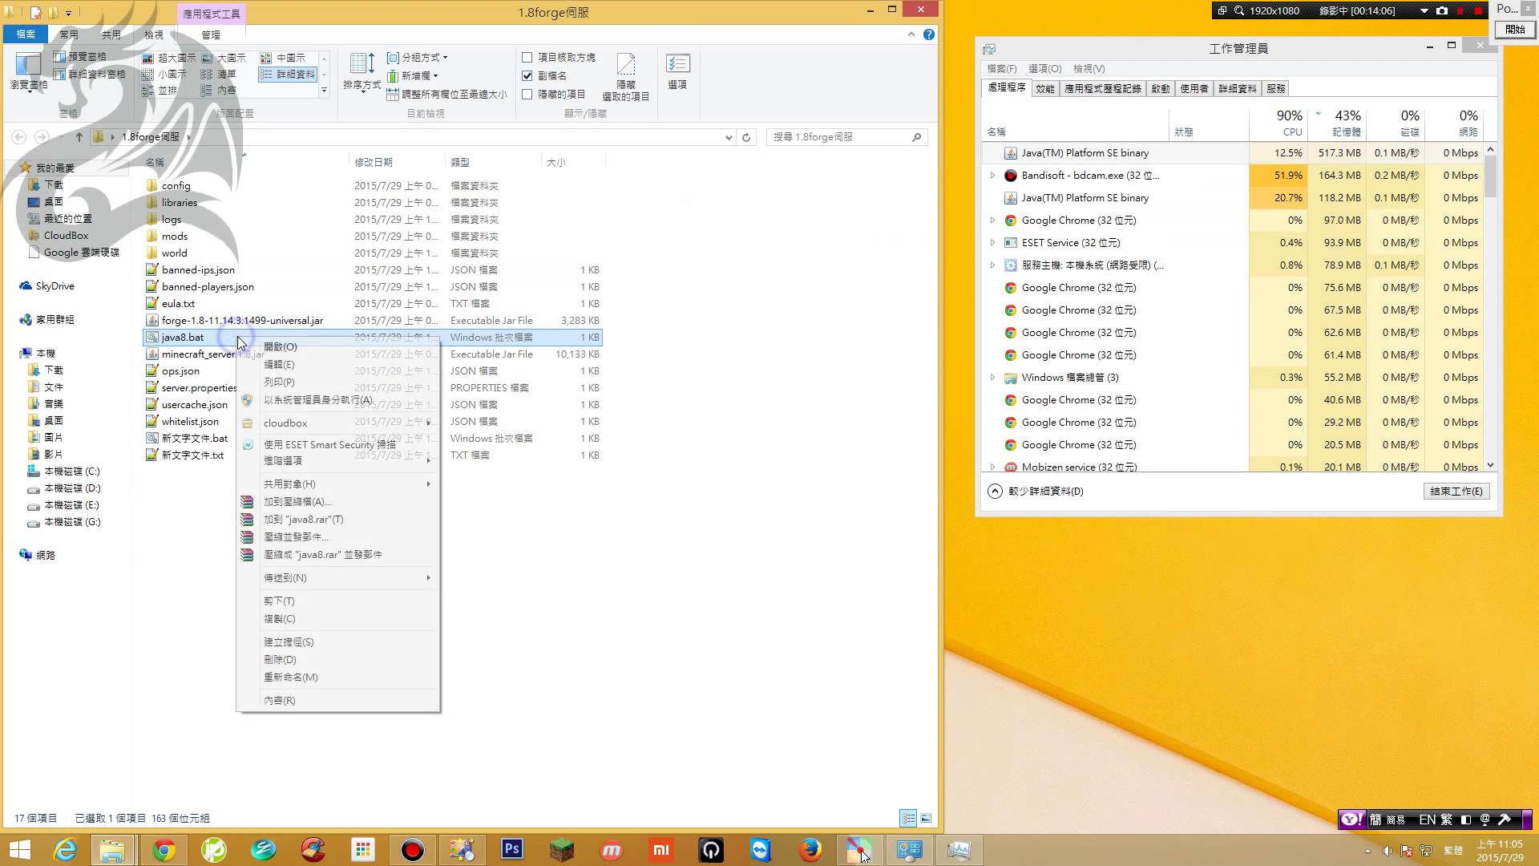
click(272, 369)
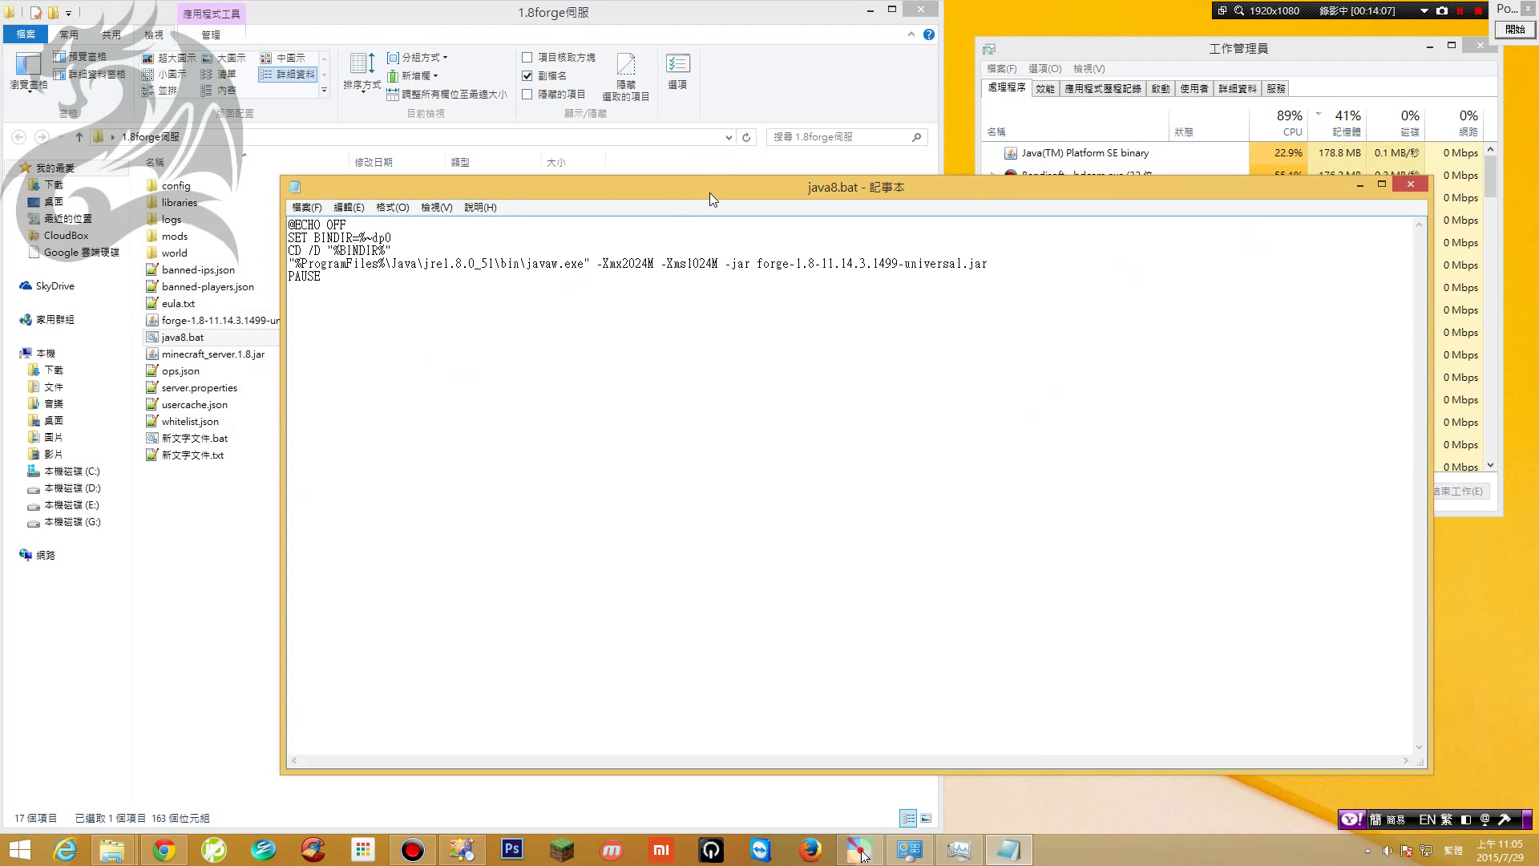
drag(711, 186, 699, 227)
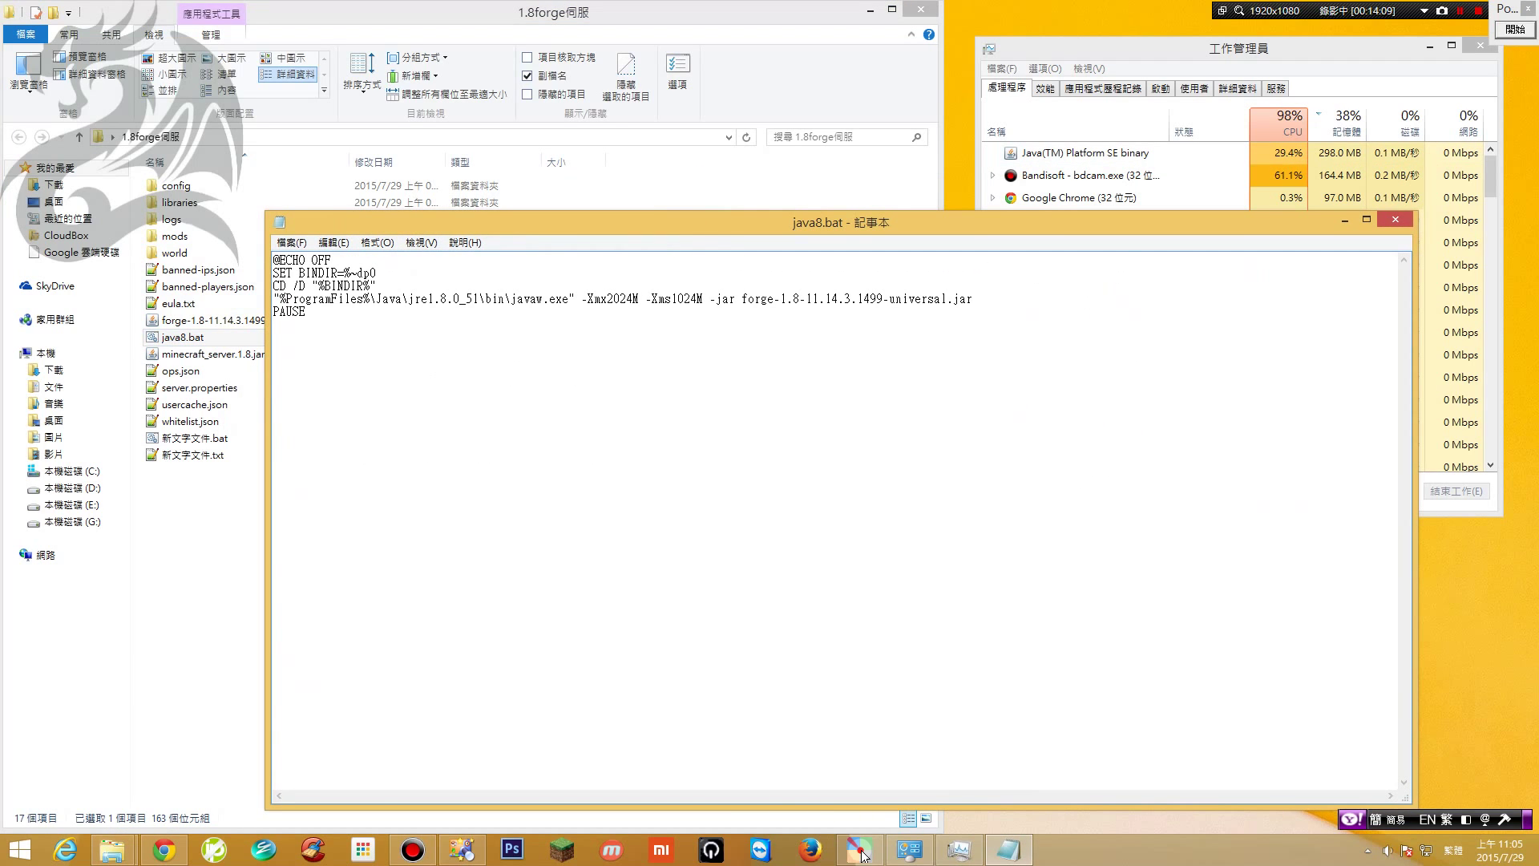
drag(382, 298, 308, 314)
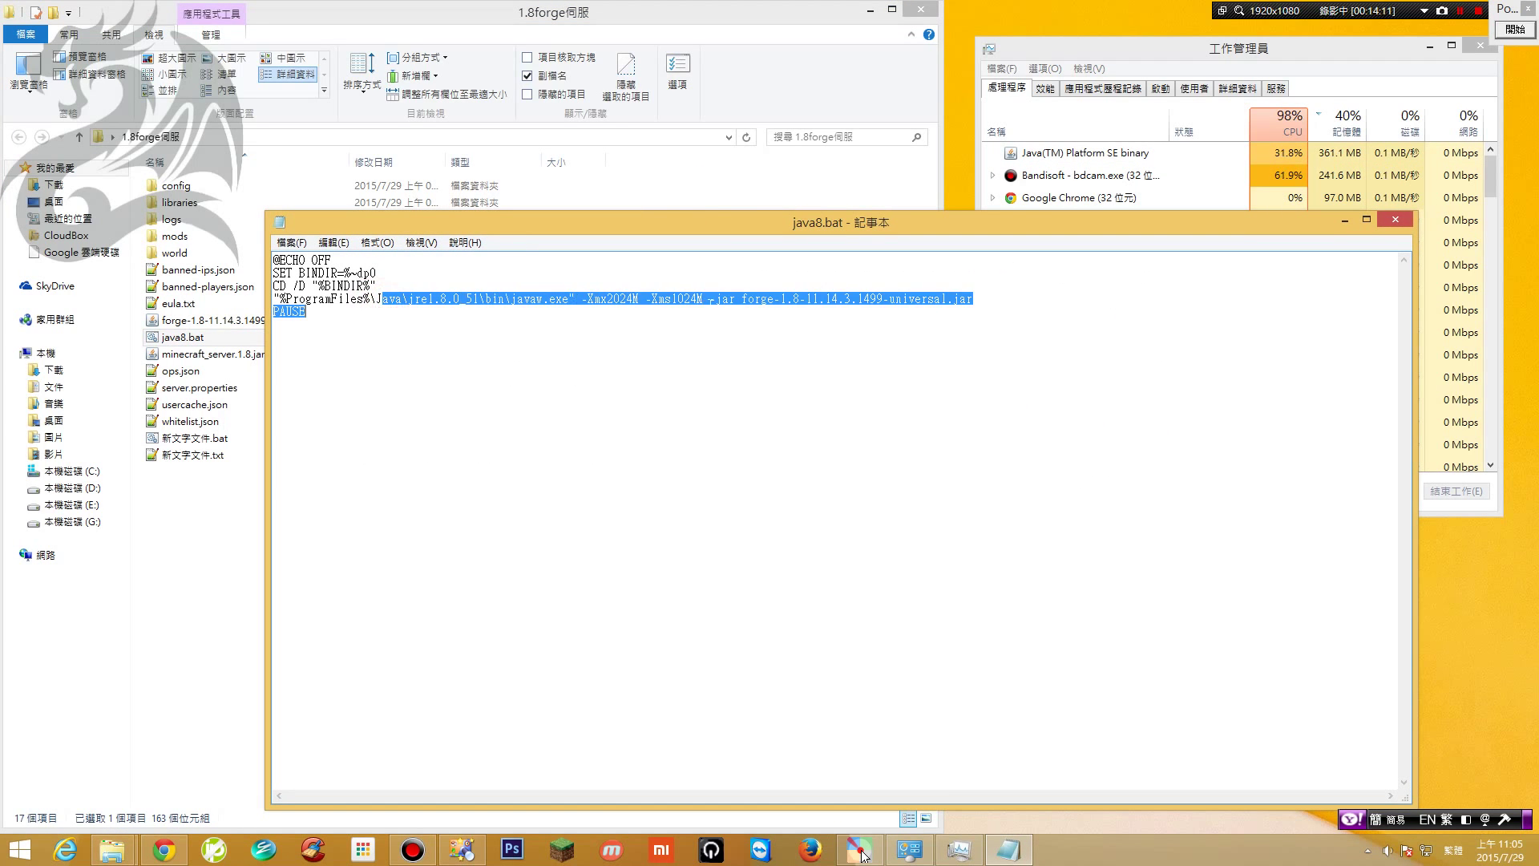
click(974, 300)
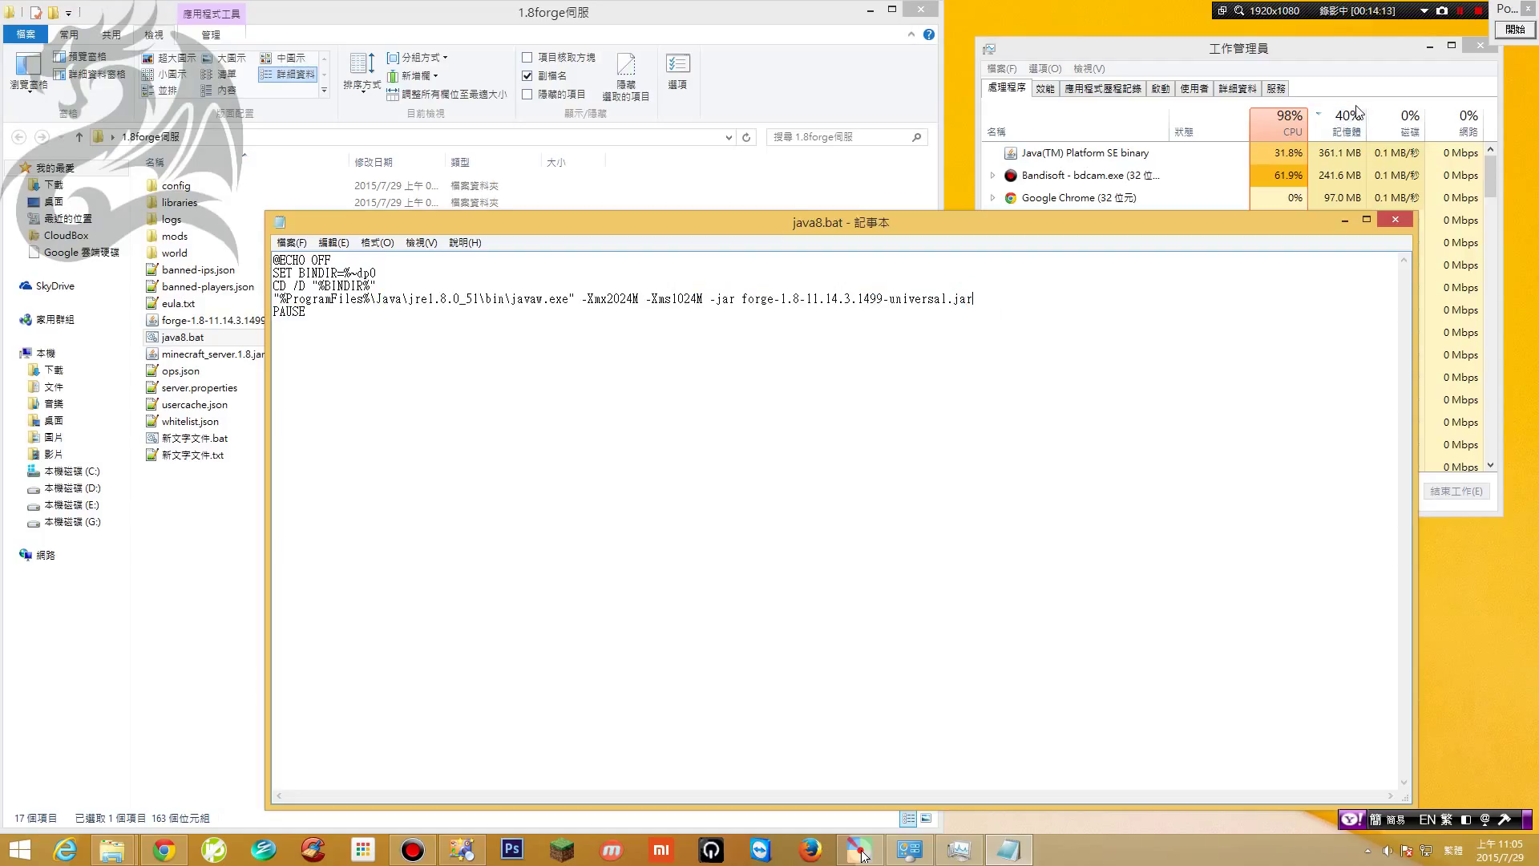
click(1429, 47)
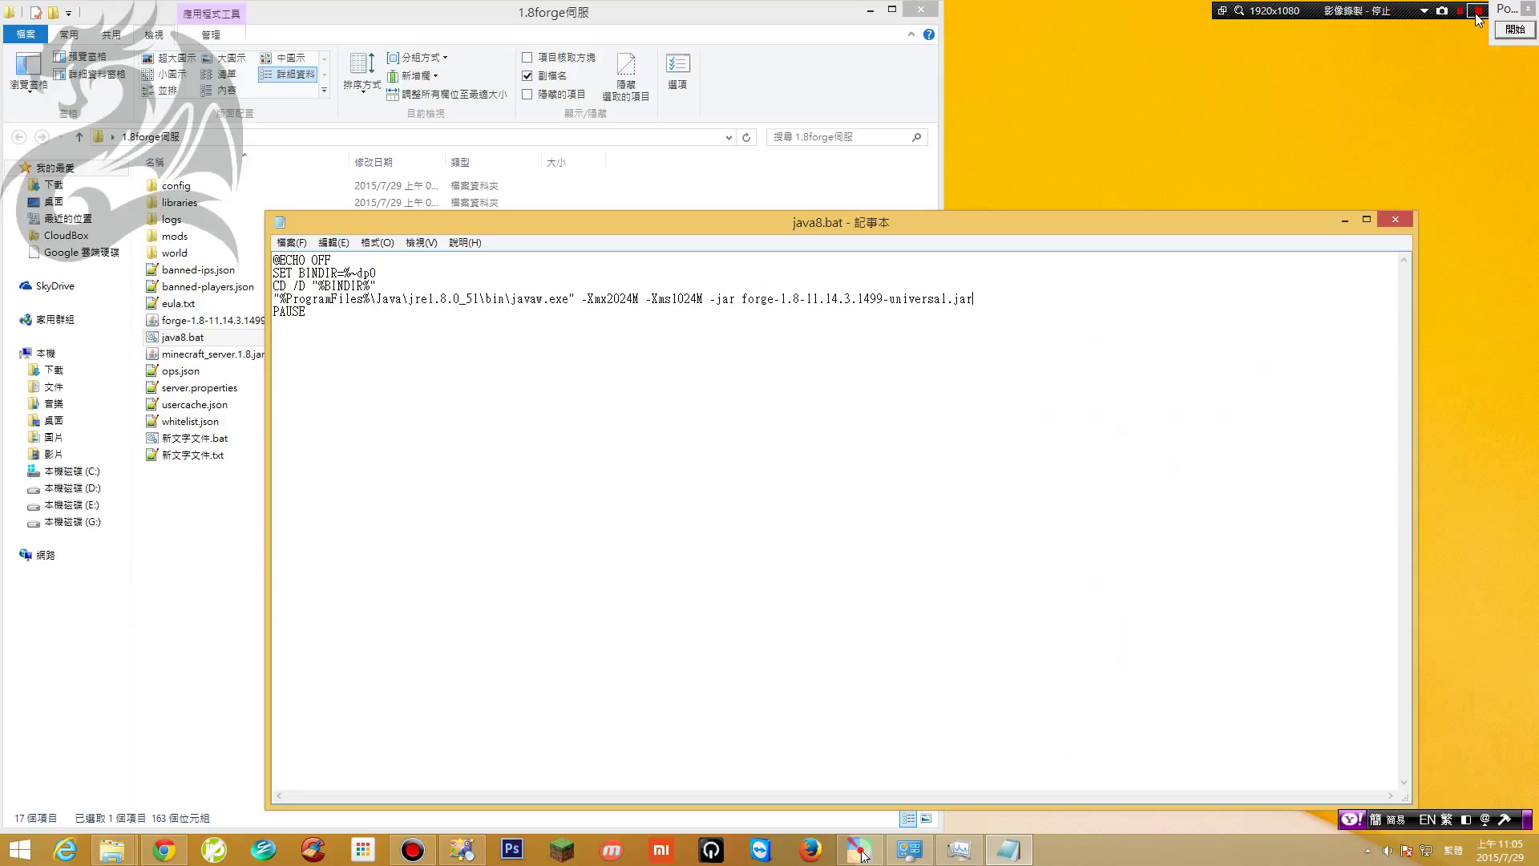